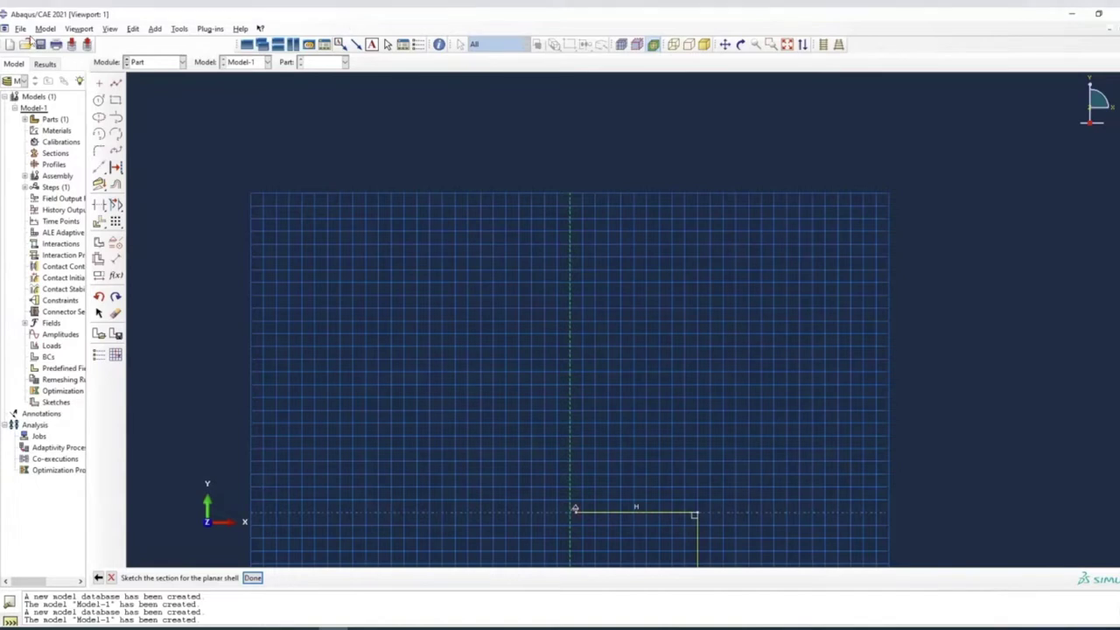
Start a new Standard/Explicit model database, abandoning the sketch and discarding unsaved changes
left_click(21, 29)
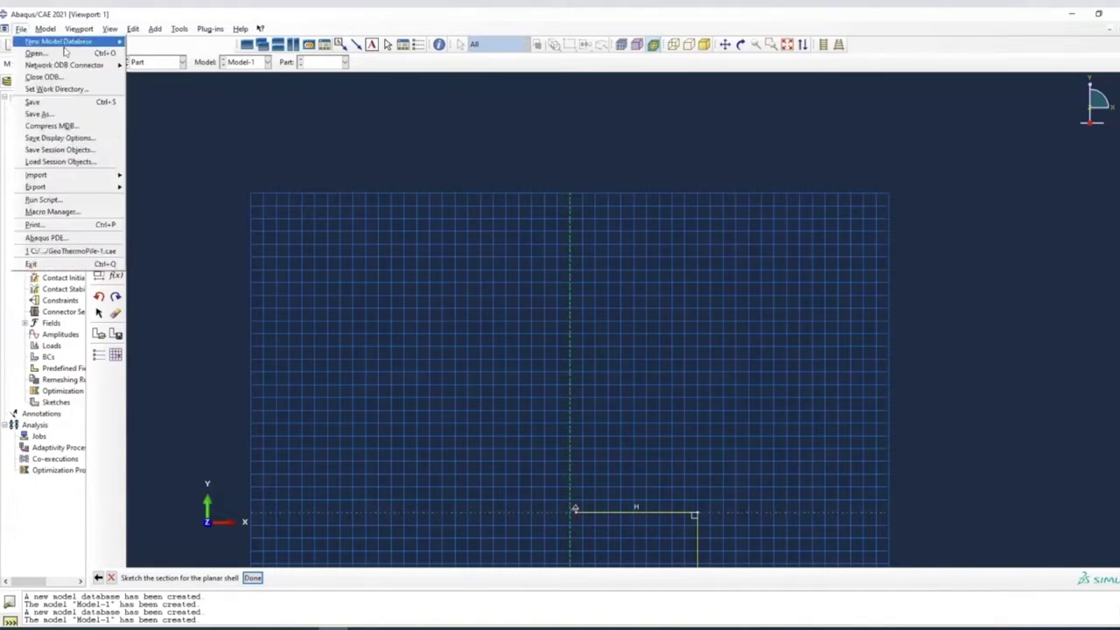
mouse_move(89, 44)
left_click(153, 46)
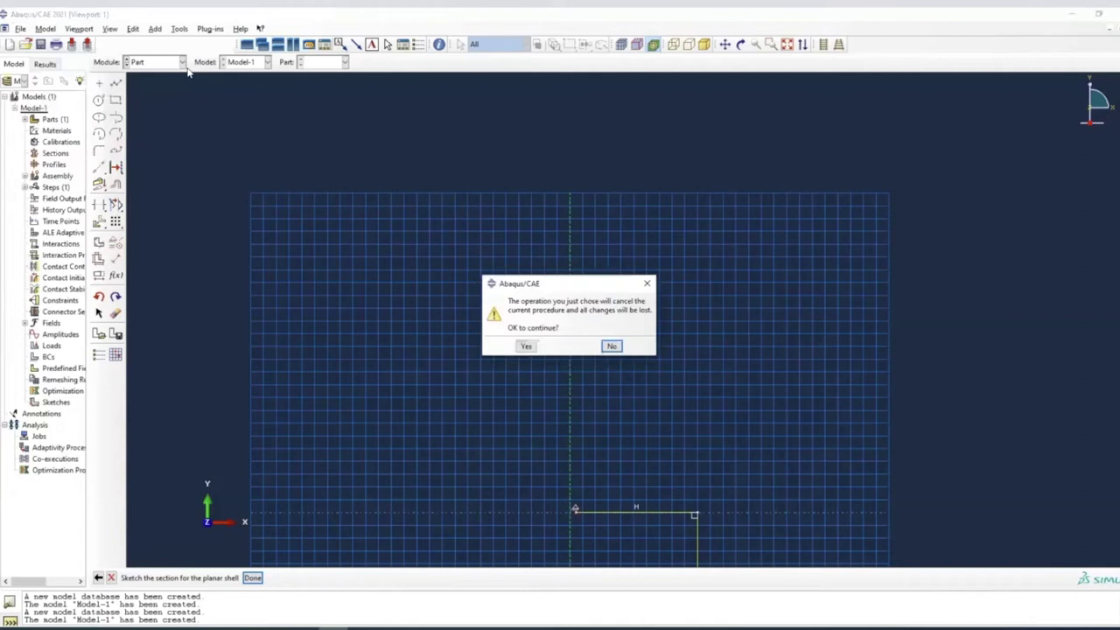
left_click(528, 346)
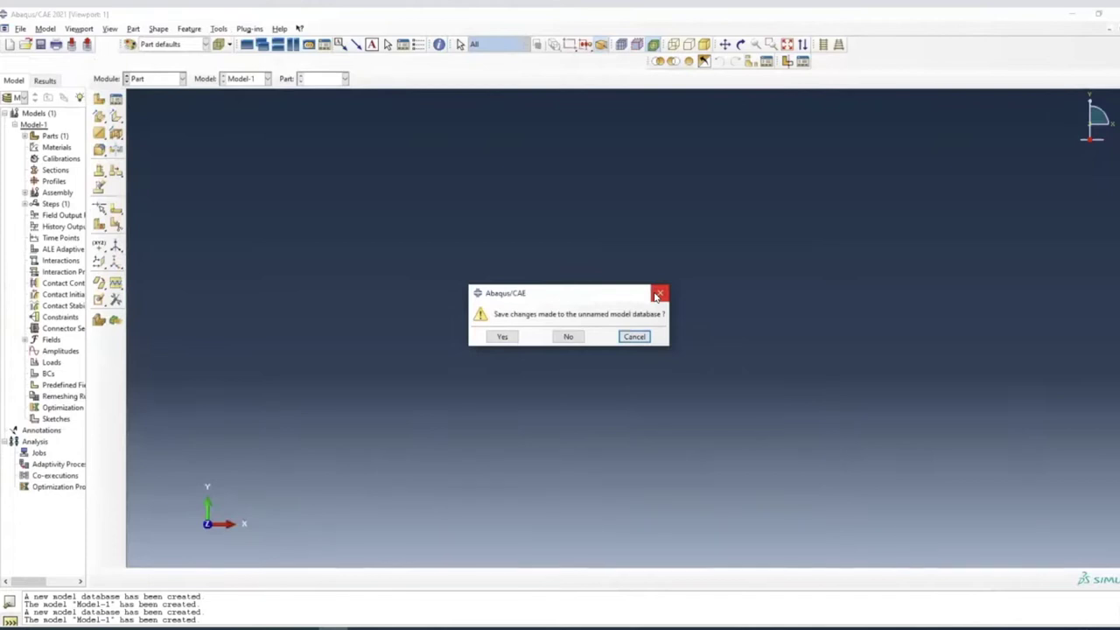
left_click(568, 338)
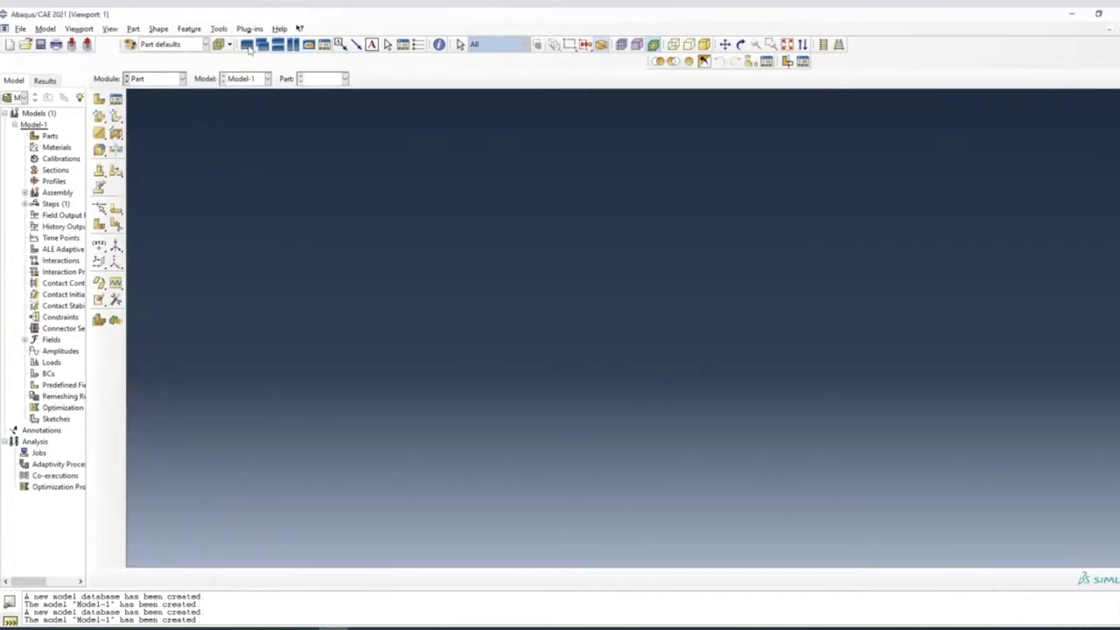
left_click(20, 29)
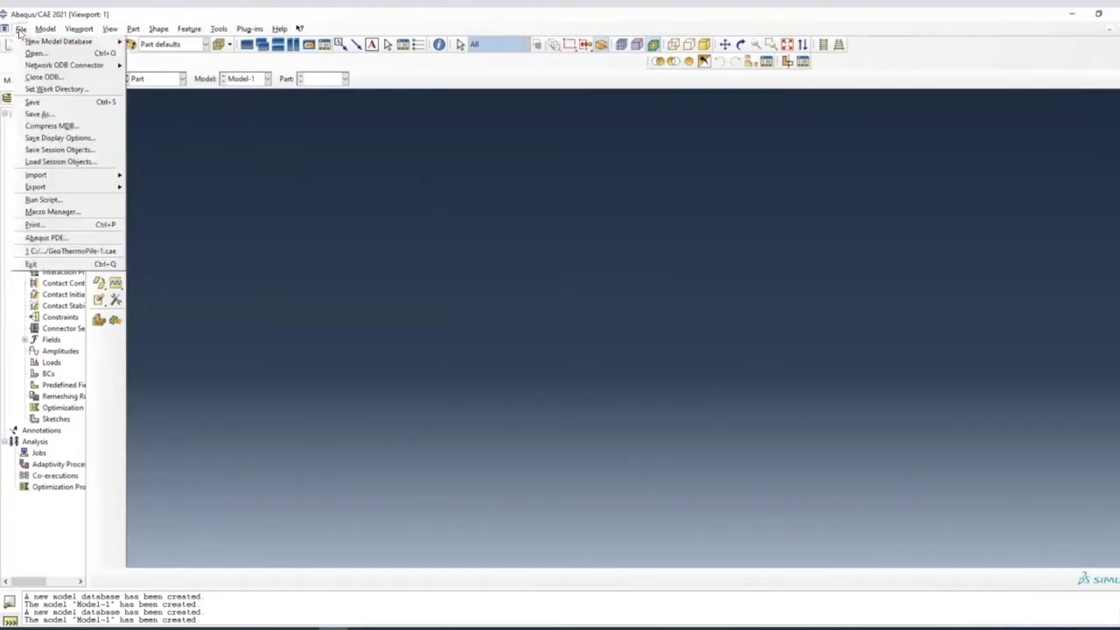
Save the model database as GeoThermoPile-Tutor.cae in the ABAQUS_temp folder
left_click(66, 114)
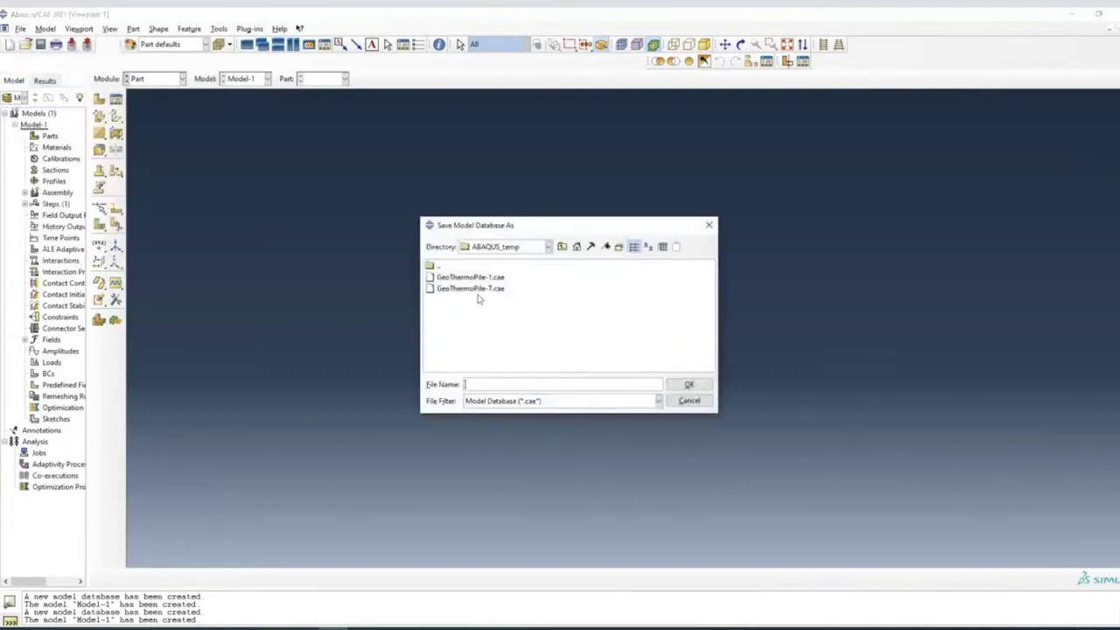
left_click(481, 278)
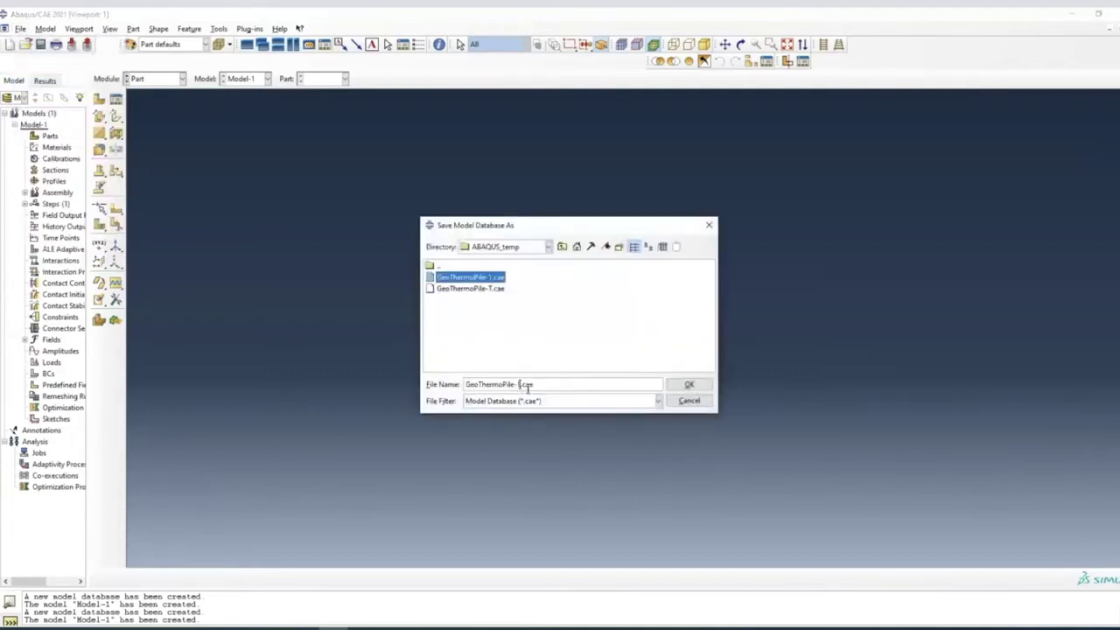
type("Tutor")
left_click(691, 387)
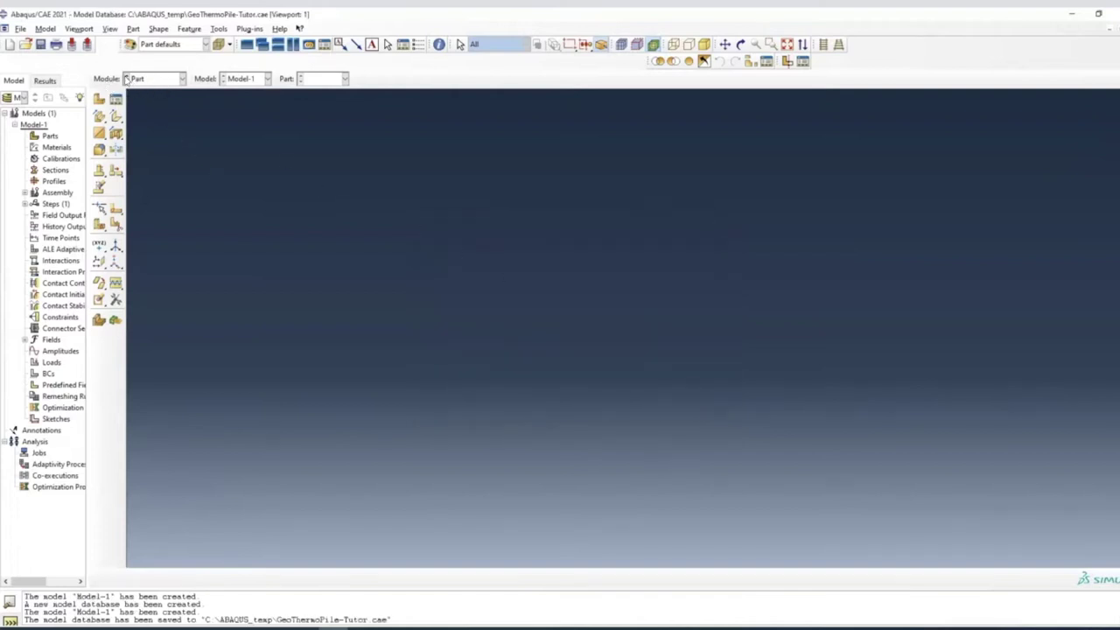
Create an axisymmetric deformable shell part named Pile and open its sketch
left_click(151, 81)
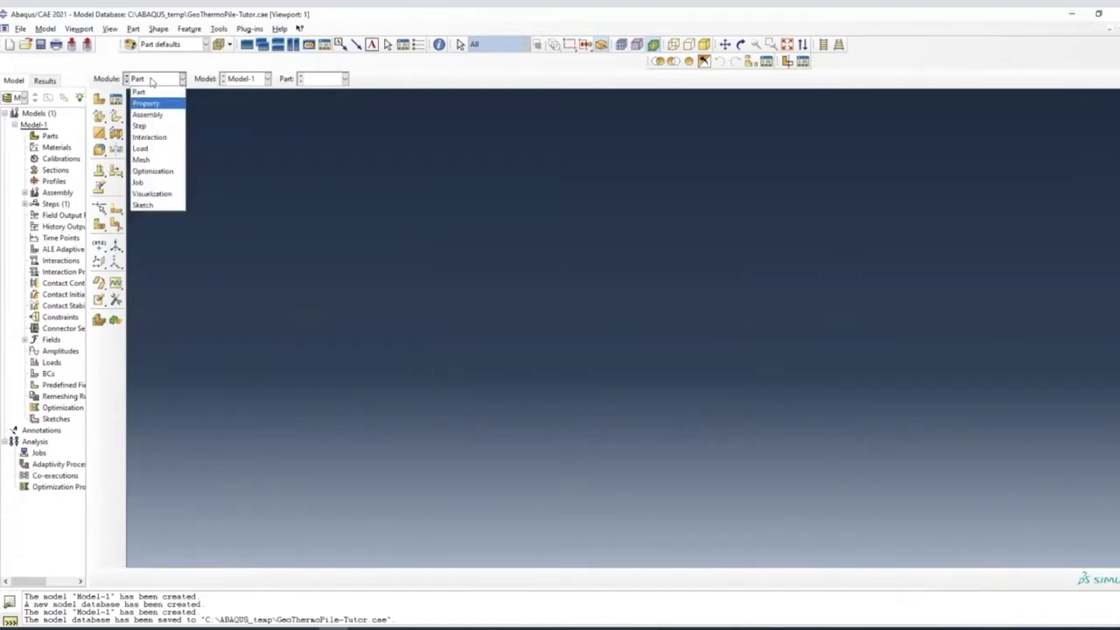
left_click(150, 93)
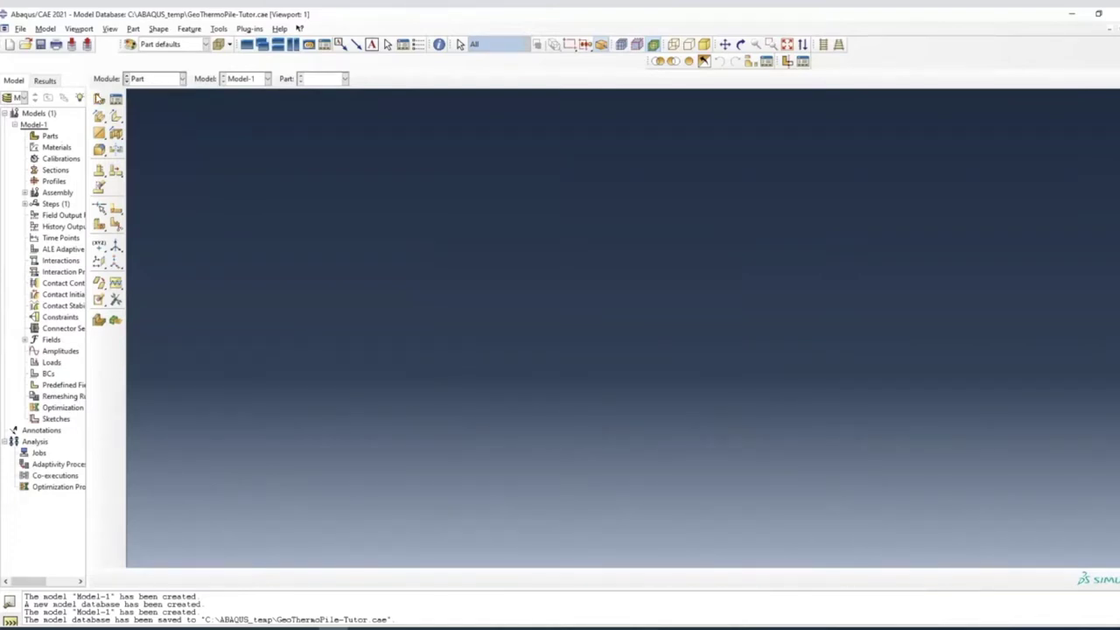
left_click(99, 99)
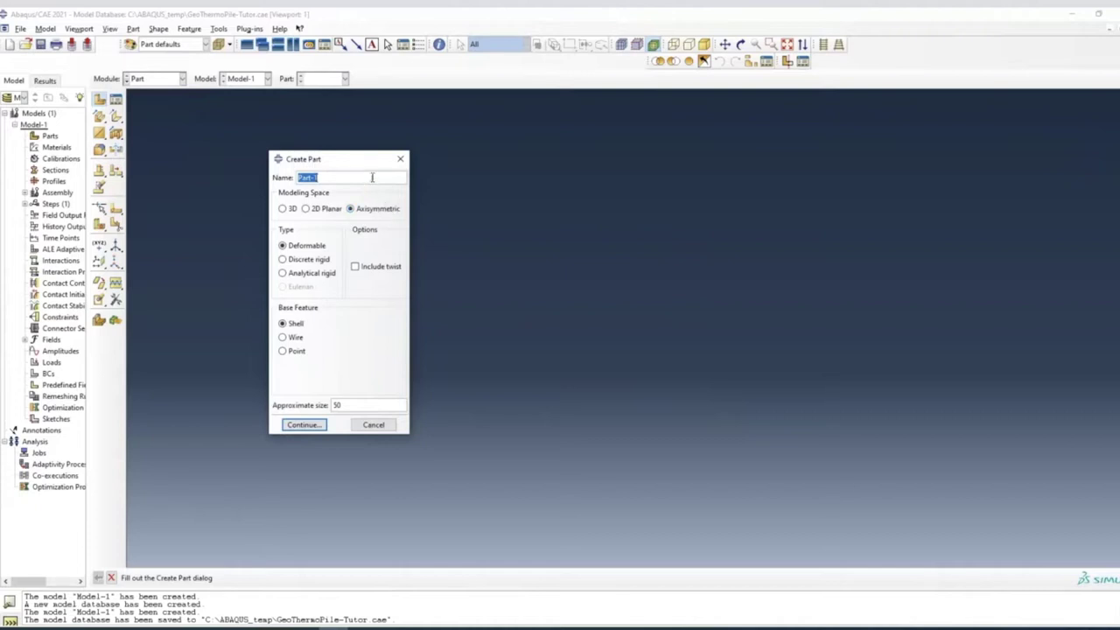
type("Pile")
left_click(322, 427)
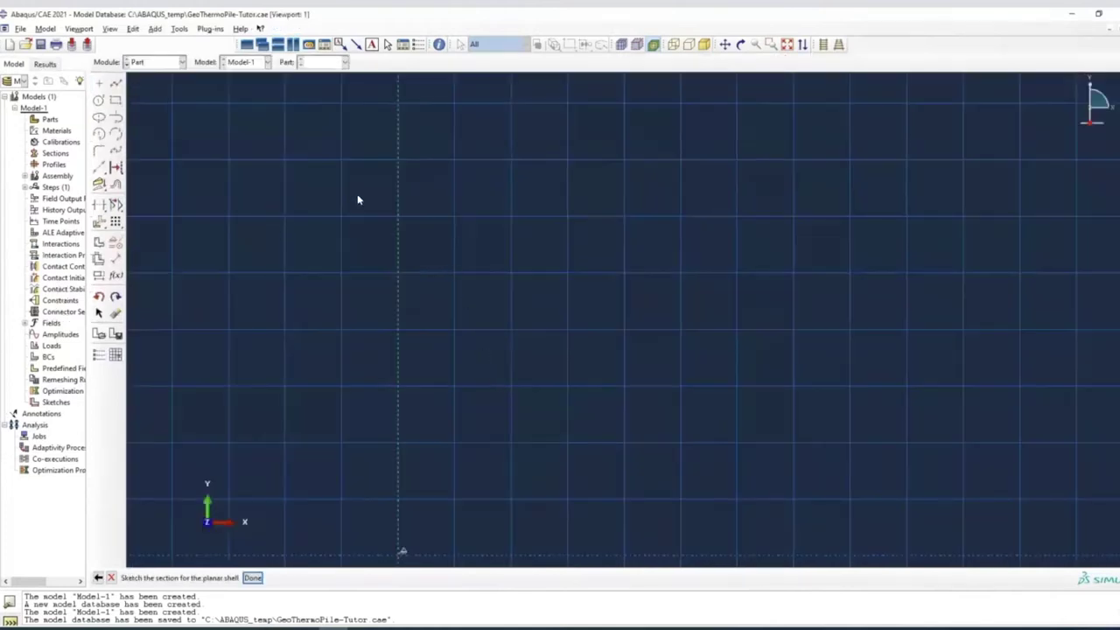
Draw the Pile rectangle from 0,0 to 0.5,20 and finish the part
left_click(116, 101)
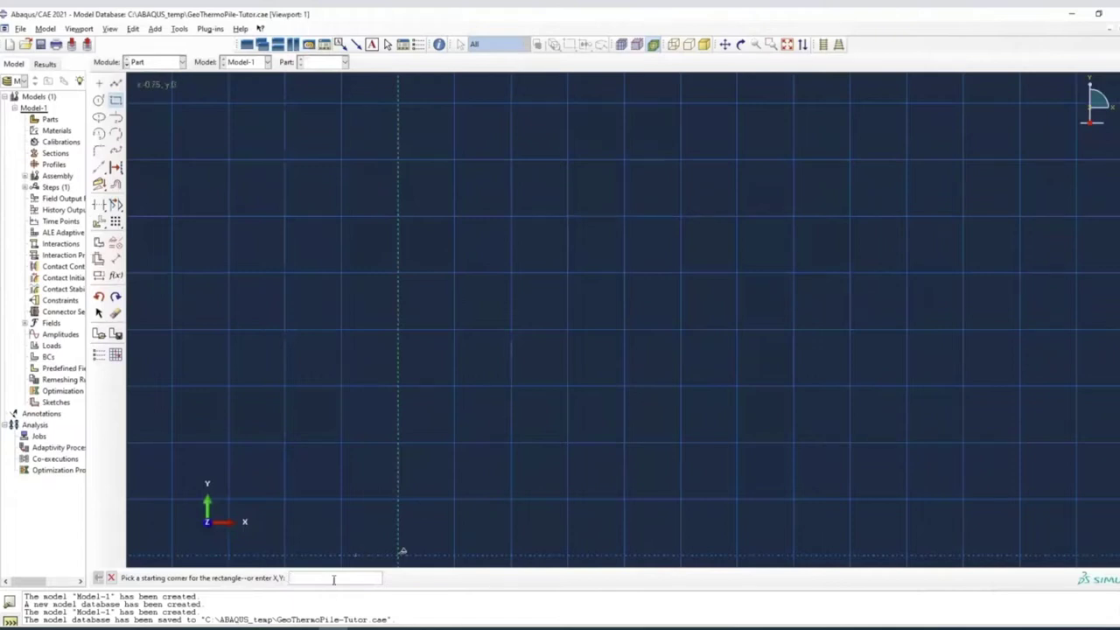
type("0,0")
key("Return")
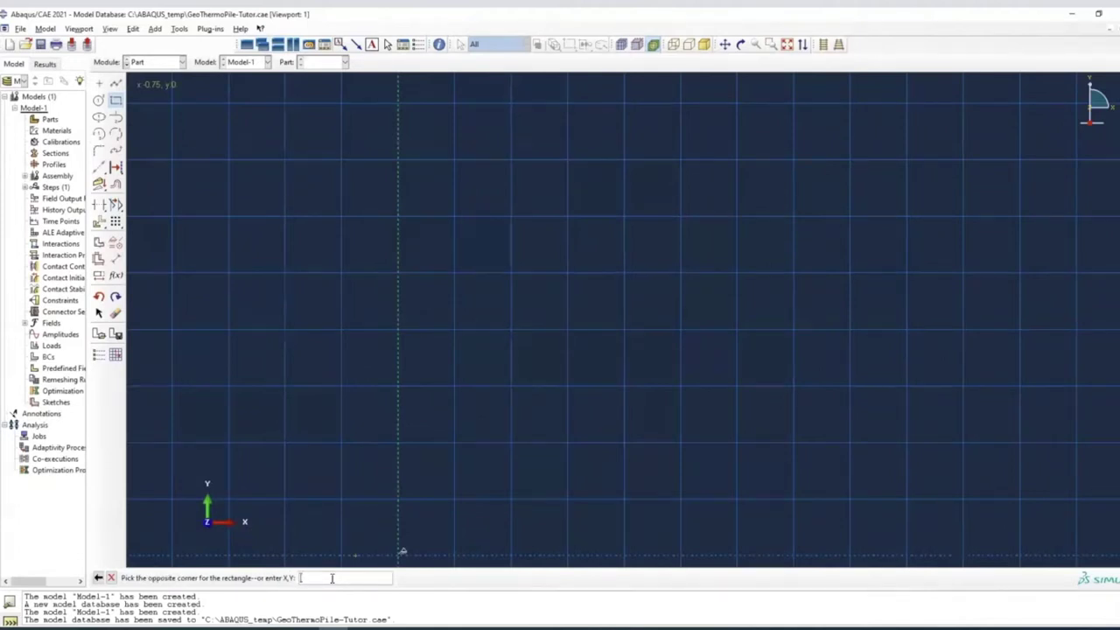
type("0.5, 20")
key("Left")
key("Left")
key("Return")
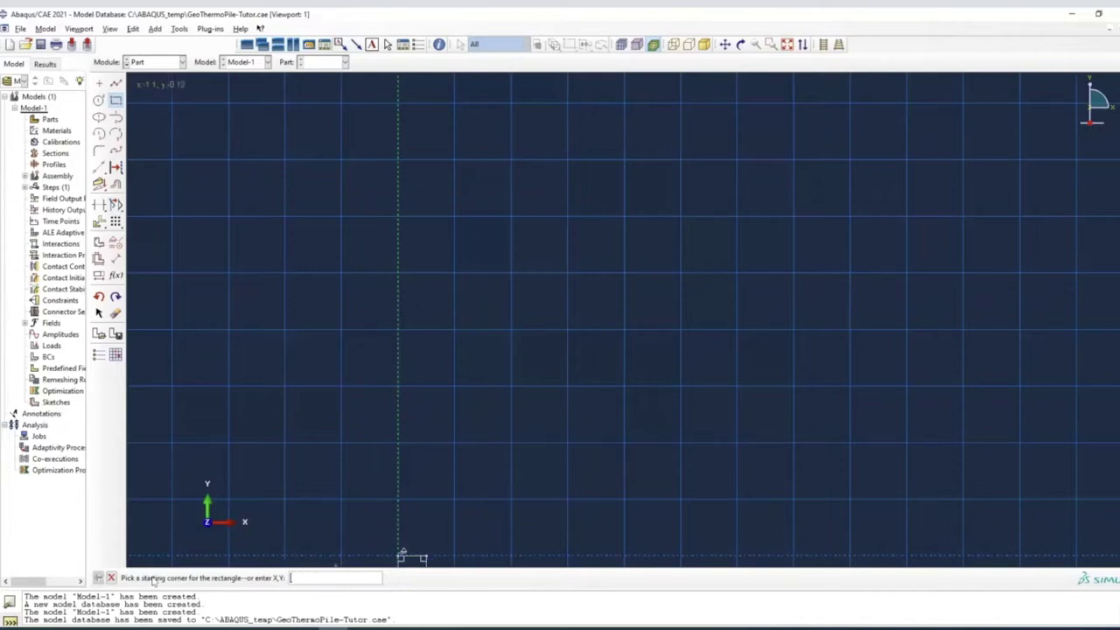
left_click(111, 578)
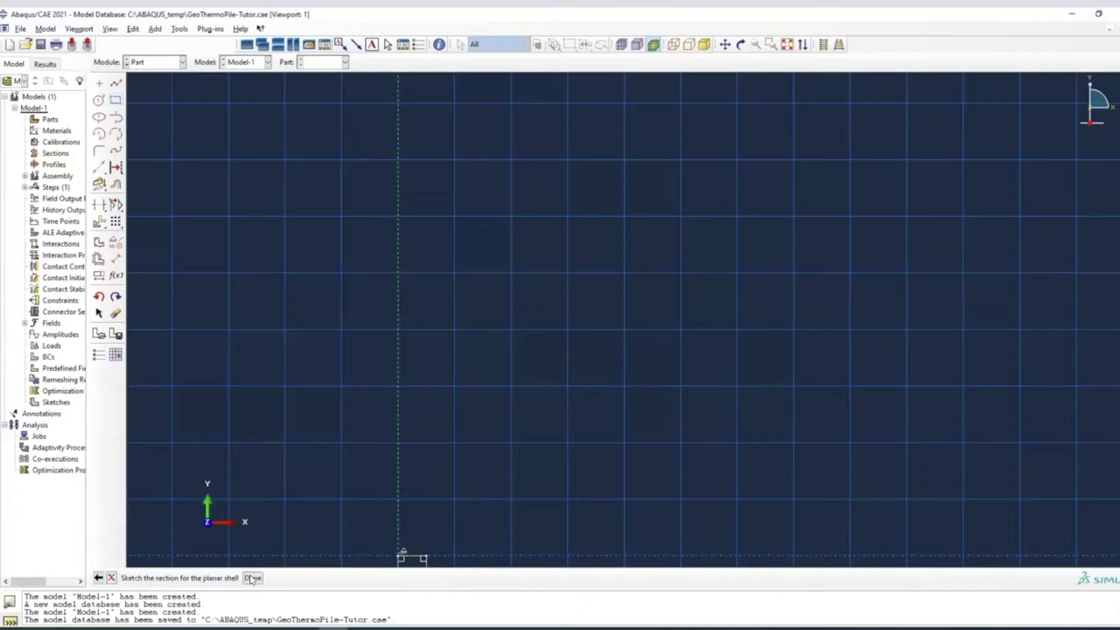
middle_click(511, 533)
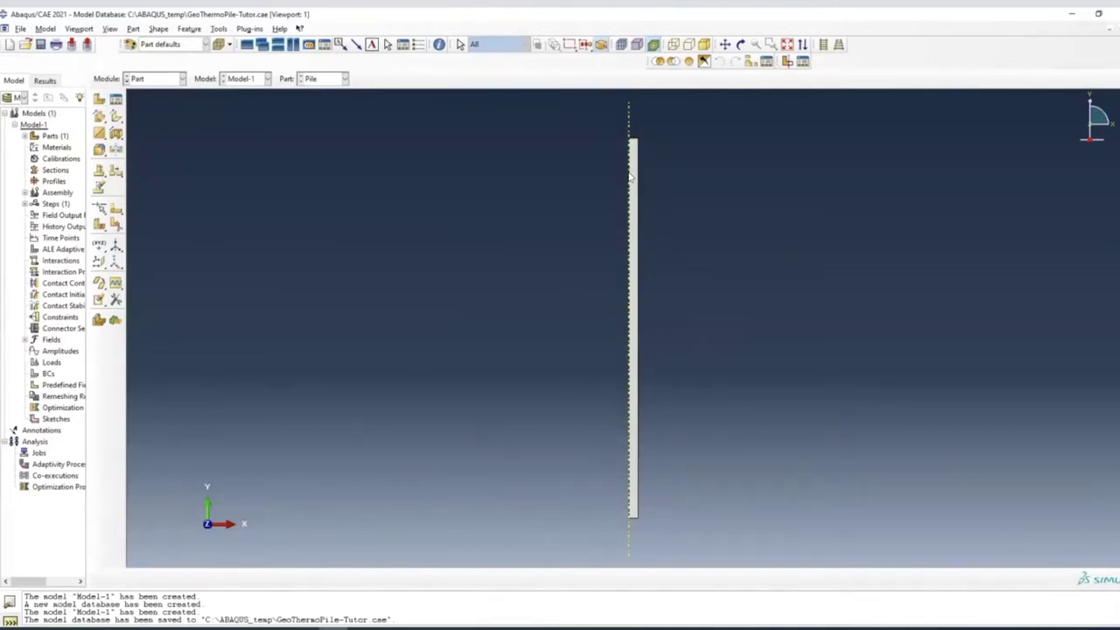
Create a new axisymmetric part named Soil and open its sketch
left_click(100, 104)
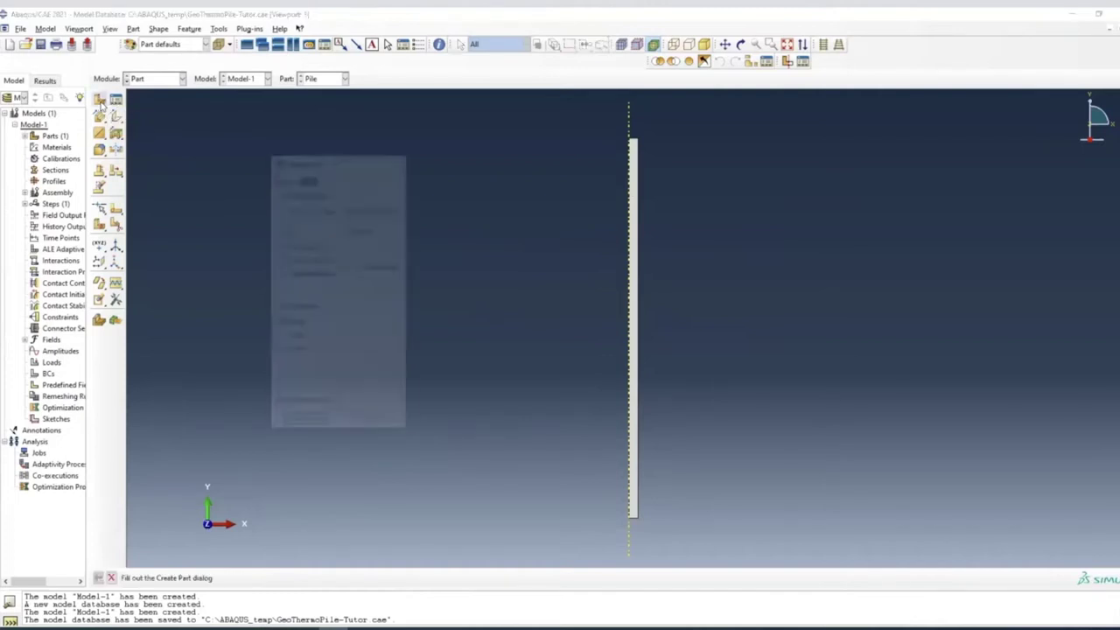
type("Soil")
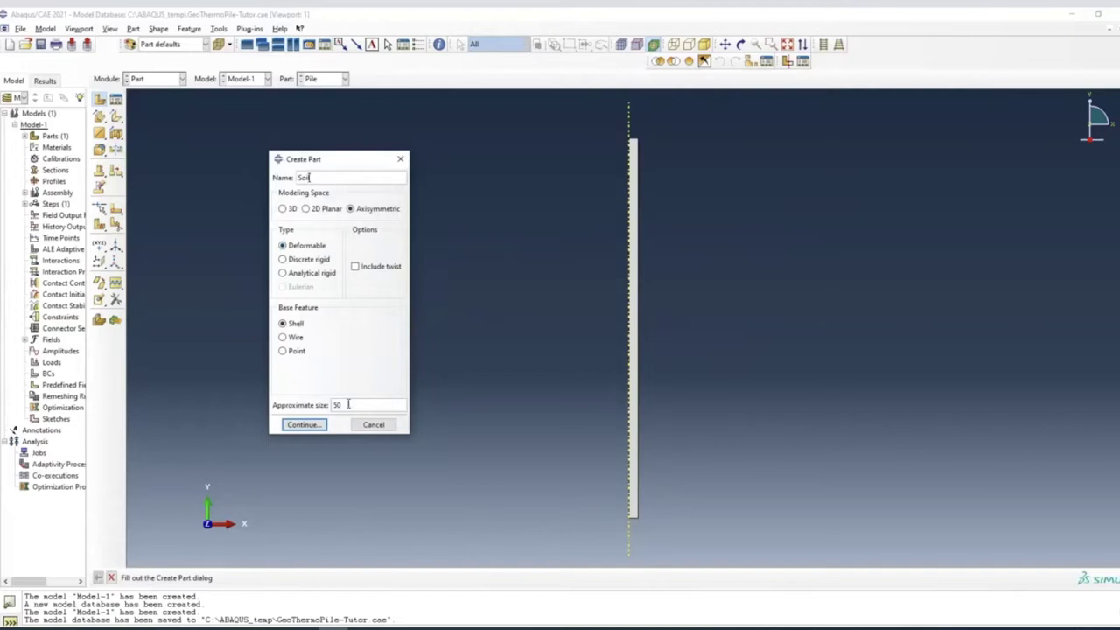
left_click(303, 426)
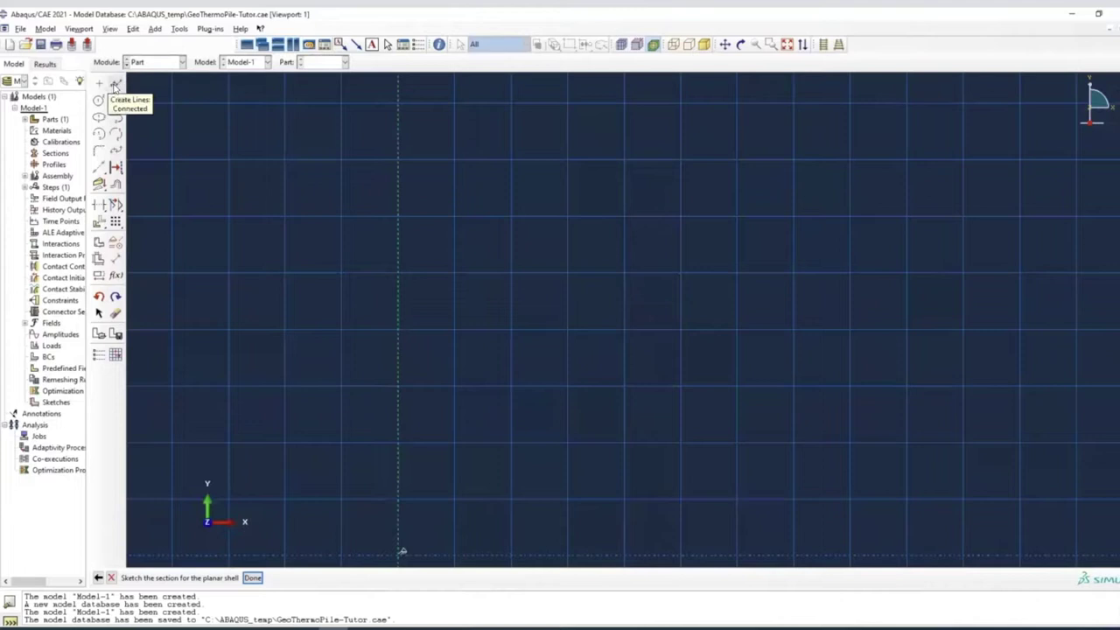
Draw connected lines from 0.5,0 to 10,0, then down to 10,-40
left_click(114, 85)
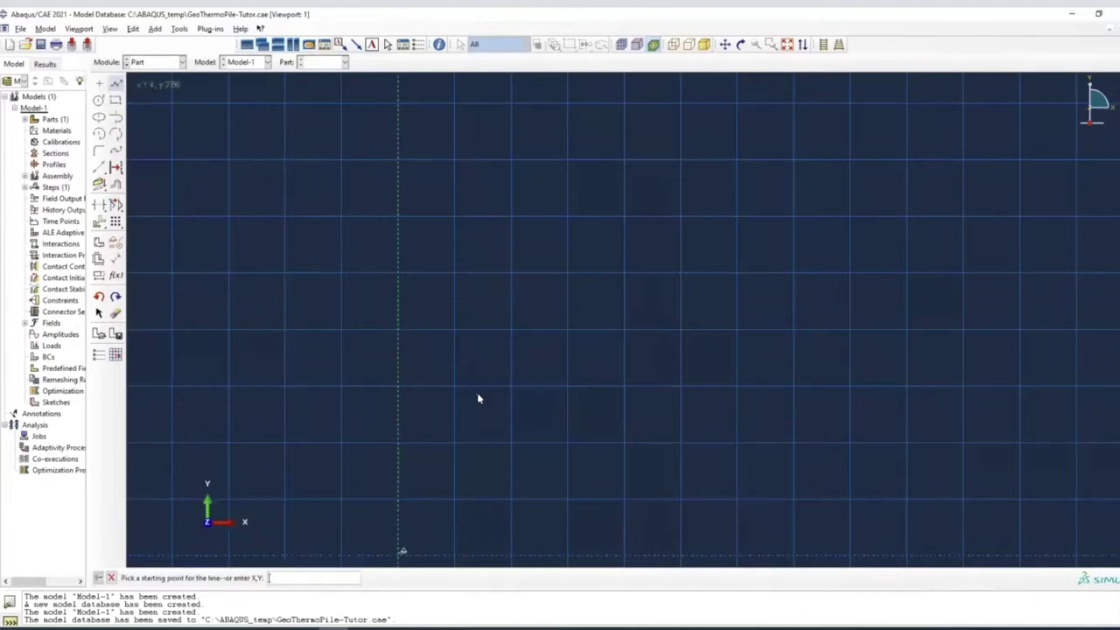
type("0.5,0")
key("Return")
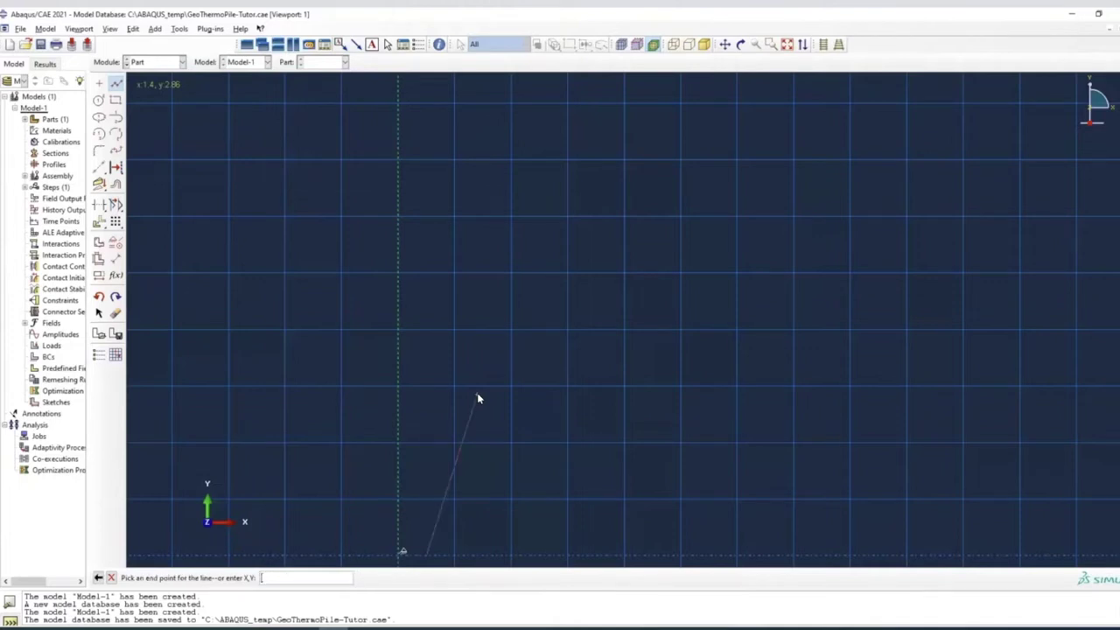
type("10,0")
key("Return")
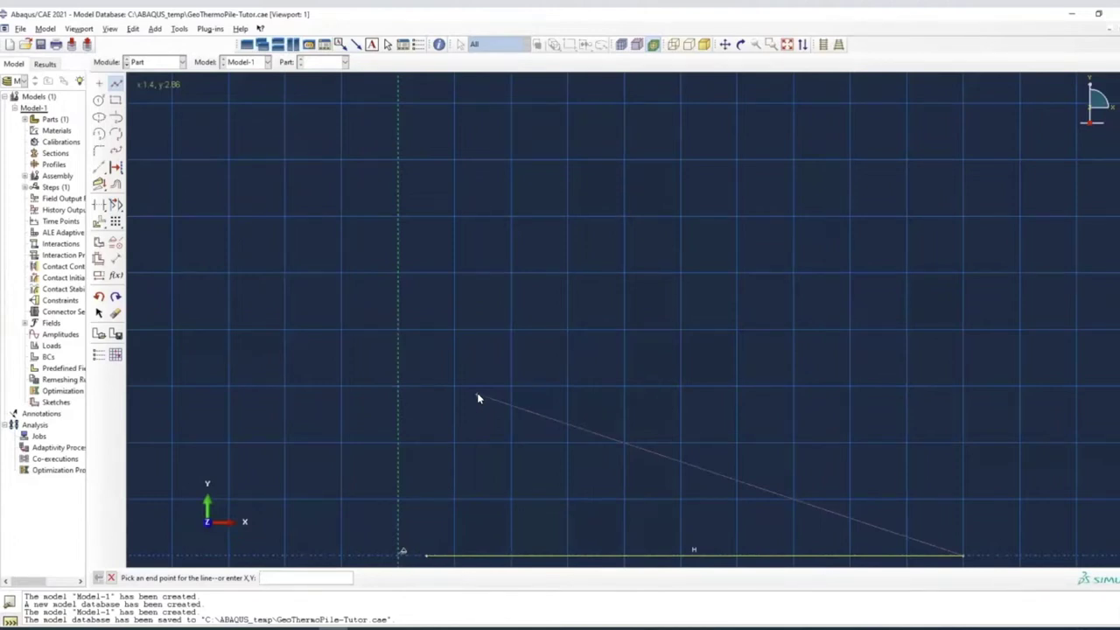
type("10,-40")
key("Return")
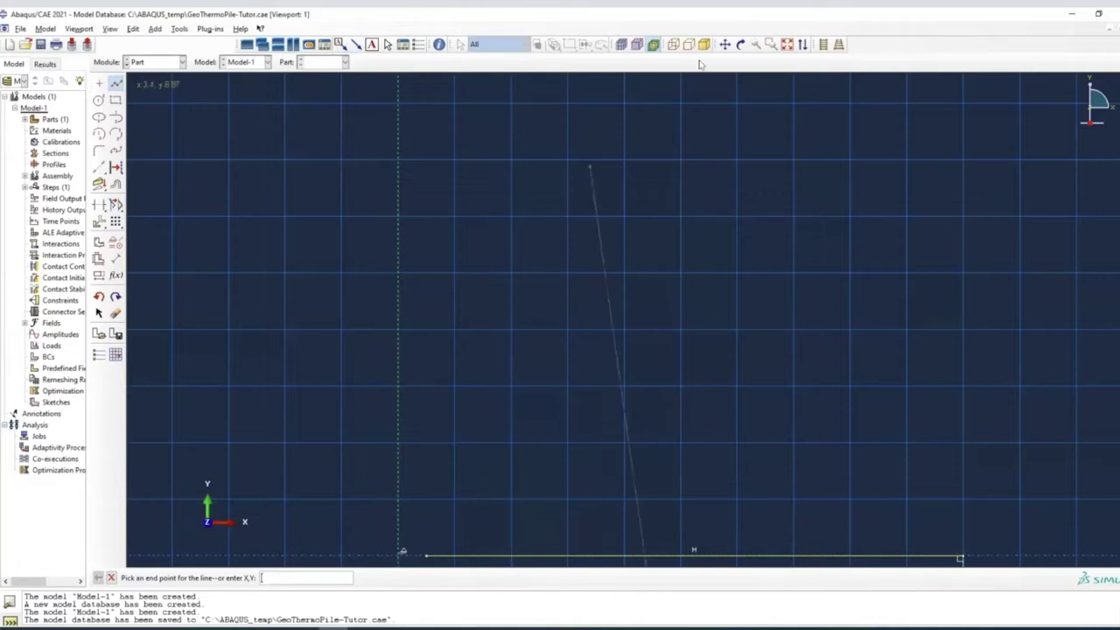
left_click(786, 44)
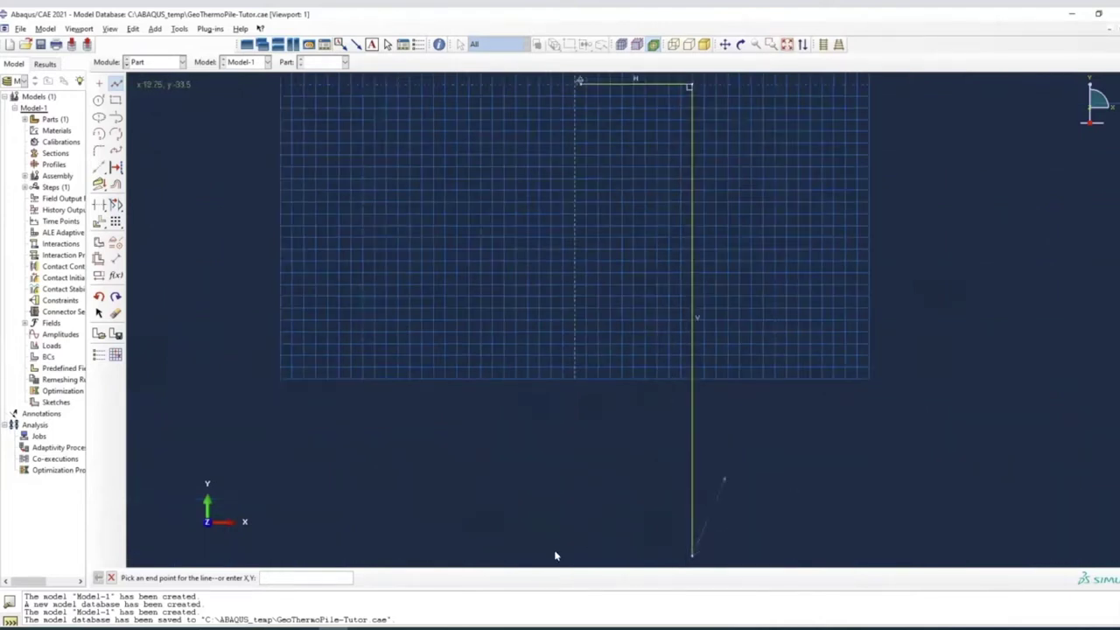
left_click(267, 578)
type("0,-40")
key("Return")
type("0,-20")
key("Return")
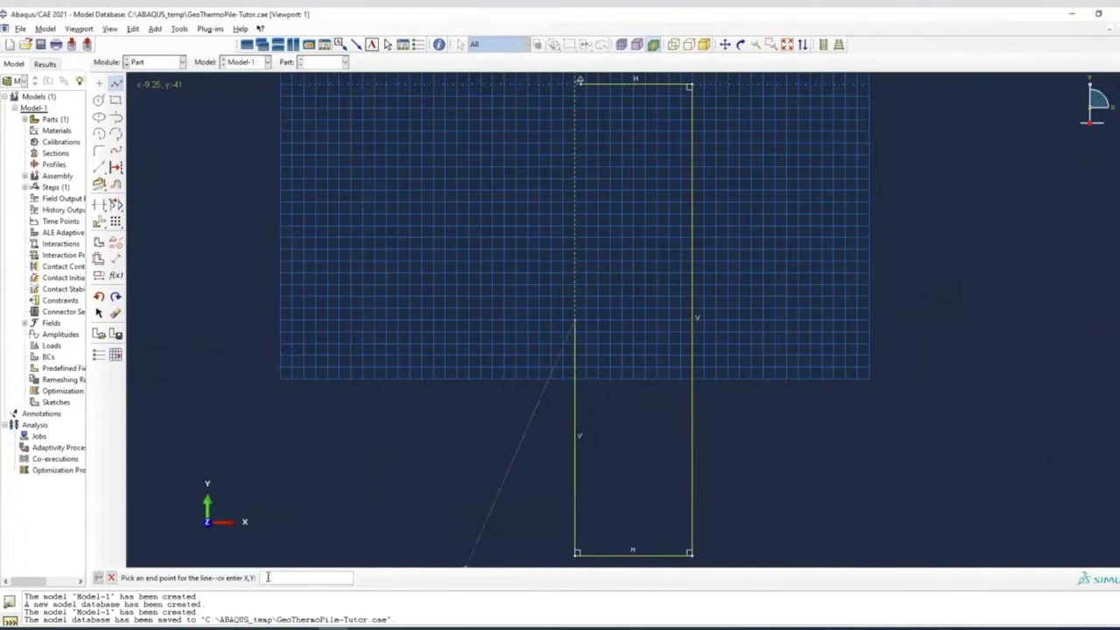
type("0,-20")
key("Return")
left_click(579, 84)
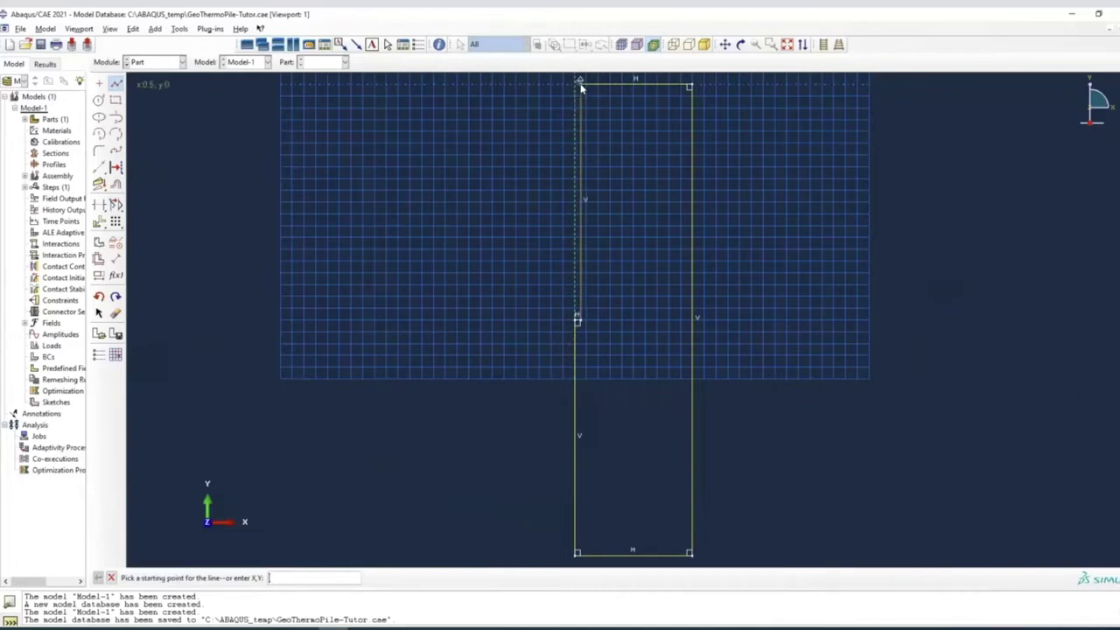
left_click(111, 577)
left_click(252, 577)
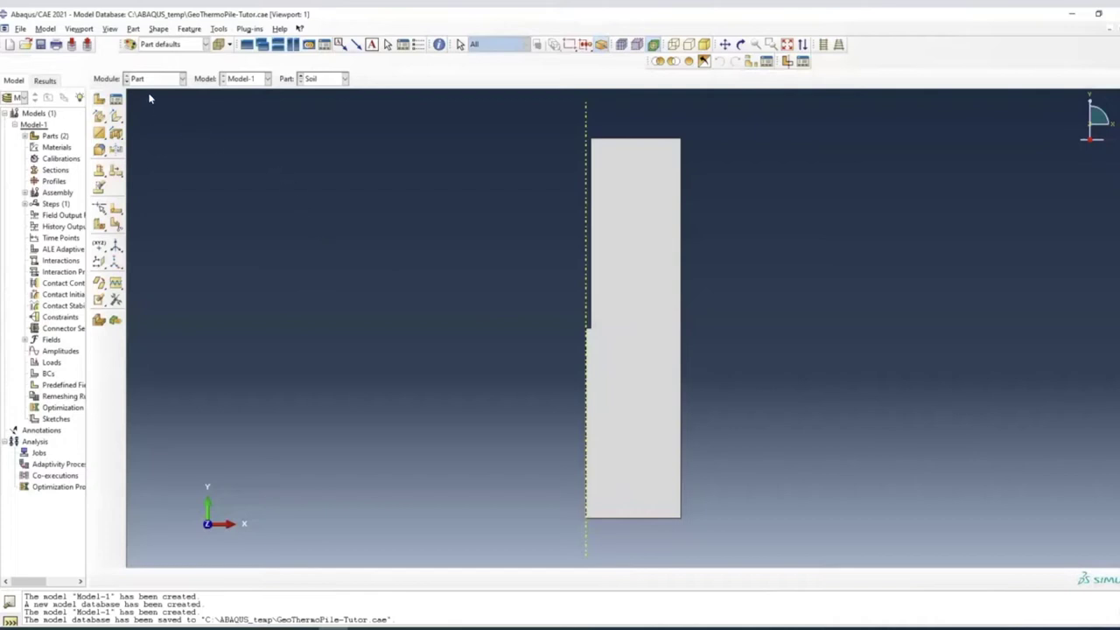
Keep Soil as the current part and switch to the Property module
left_click(321, 80)
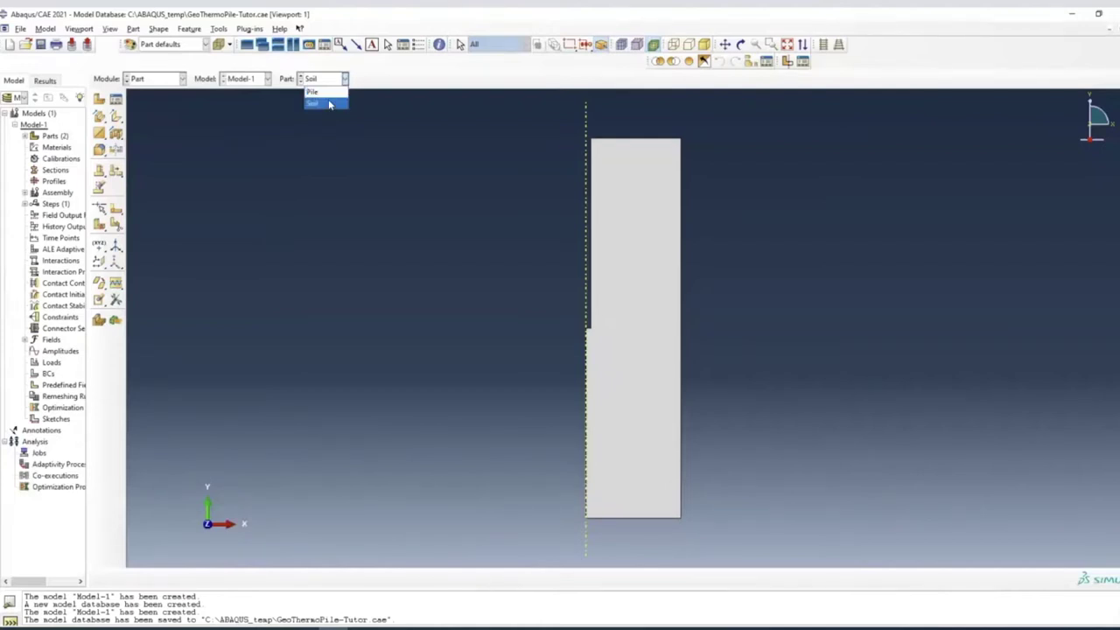
left_click(394, 159)
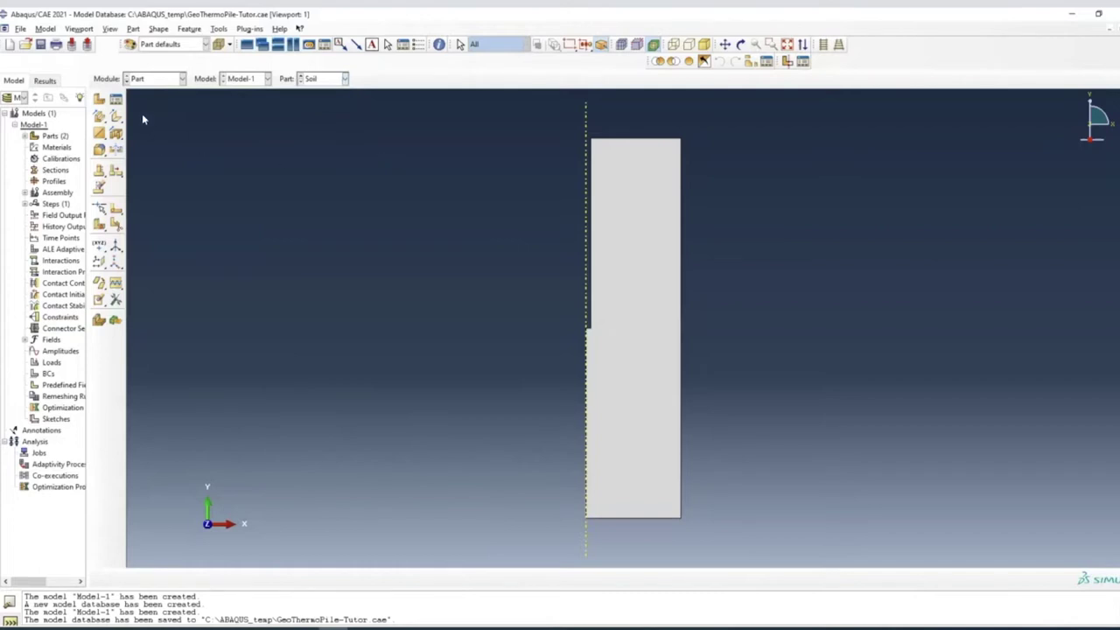
left_click(151, 80)
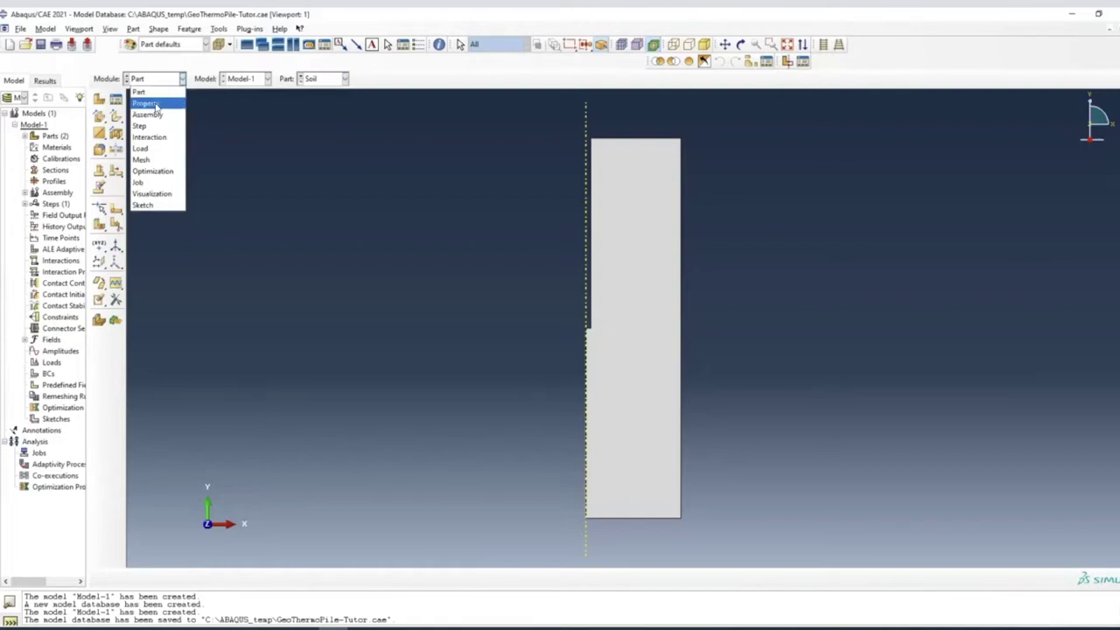
left_click(145, 103)
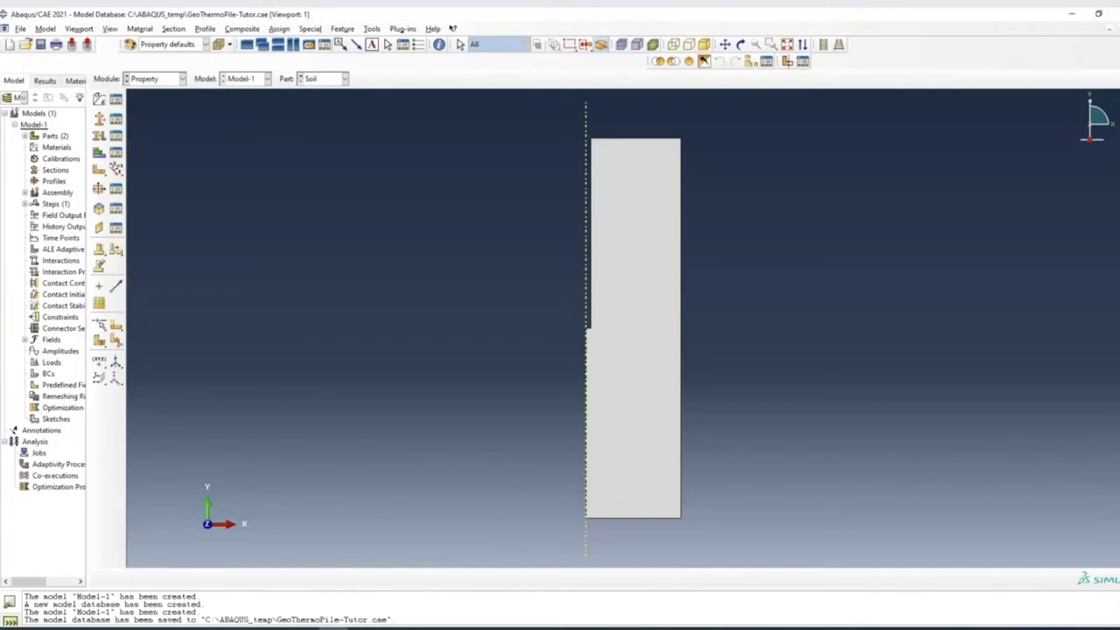
Create a material named Pile with mass density 2.5
left_click(99, 101)
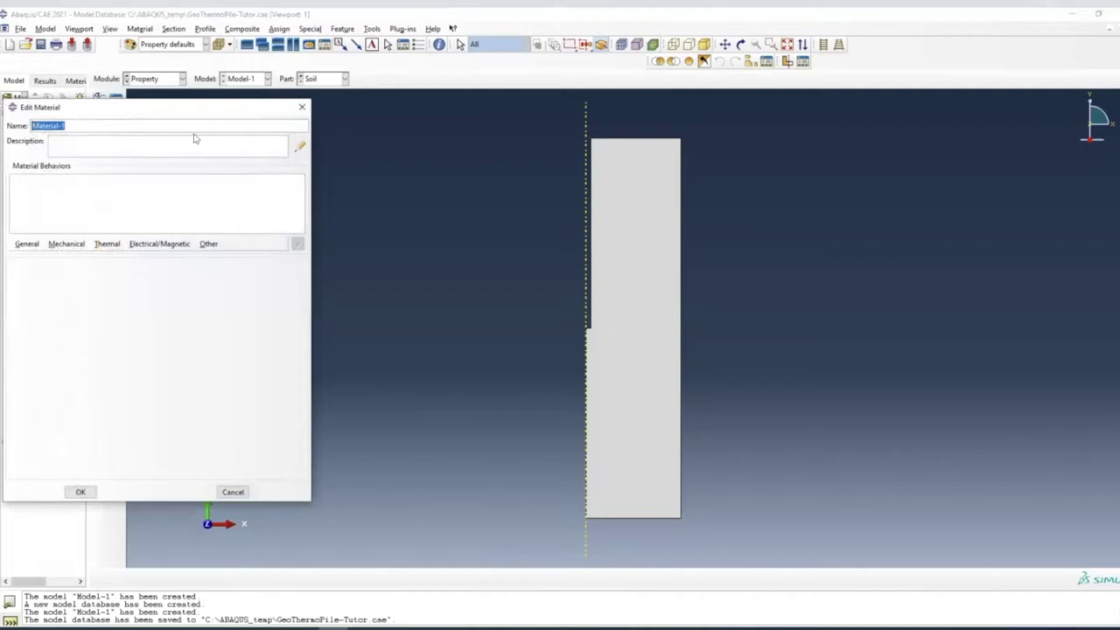
type("Pile")
left_click(27, 245)
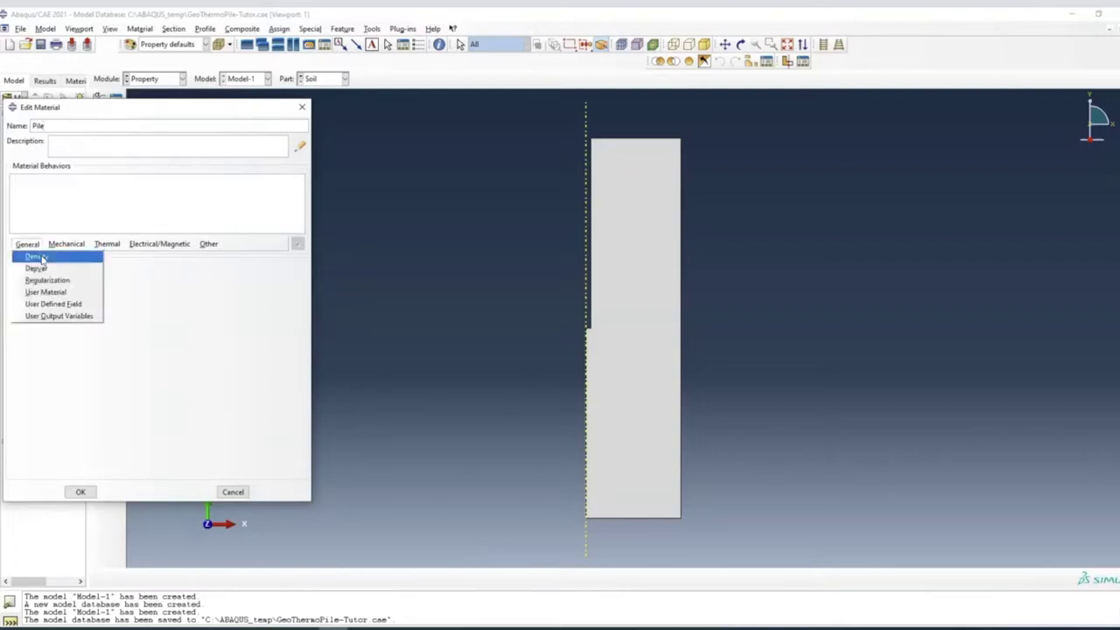
left_click(35, 255)
left_click(52, 361)
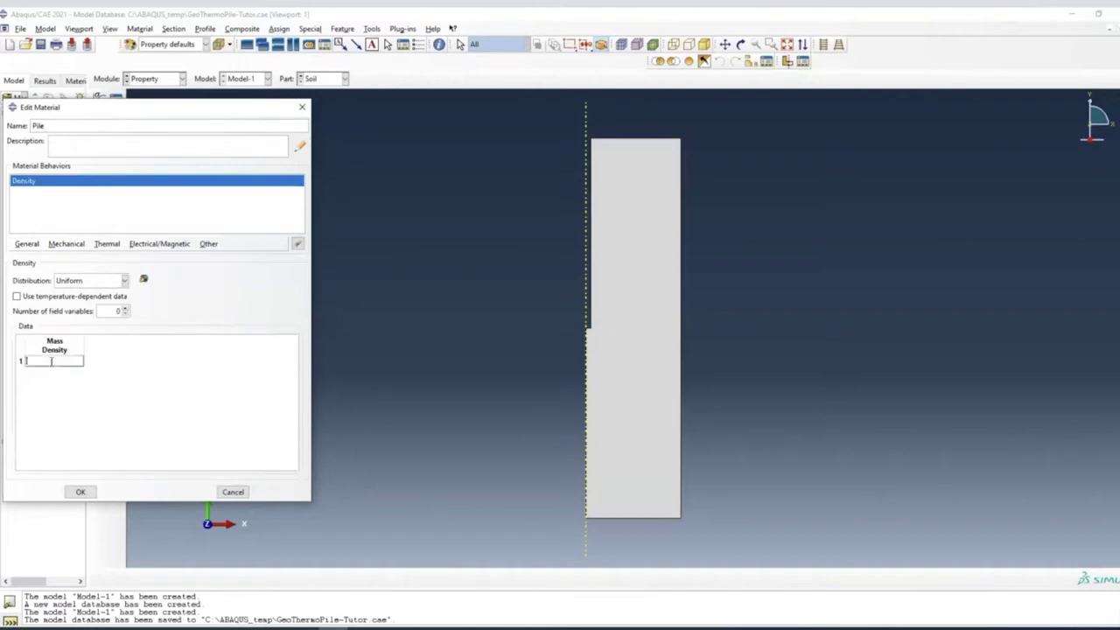
type("2.5")
left_click(81, 493)
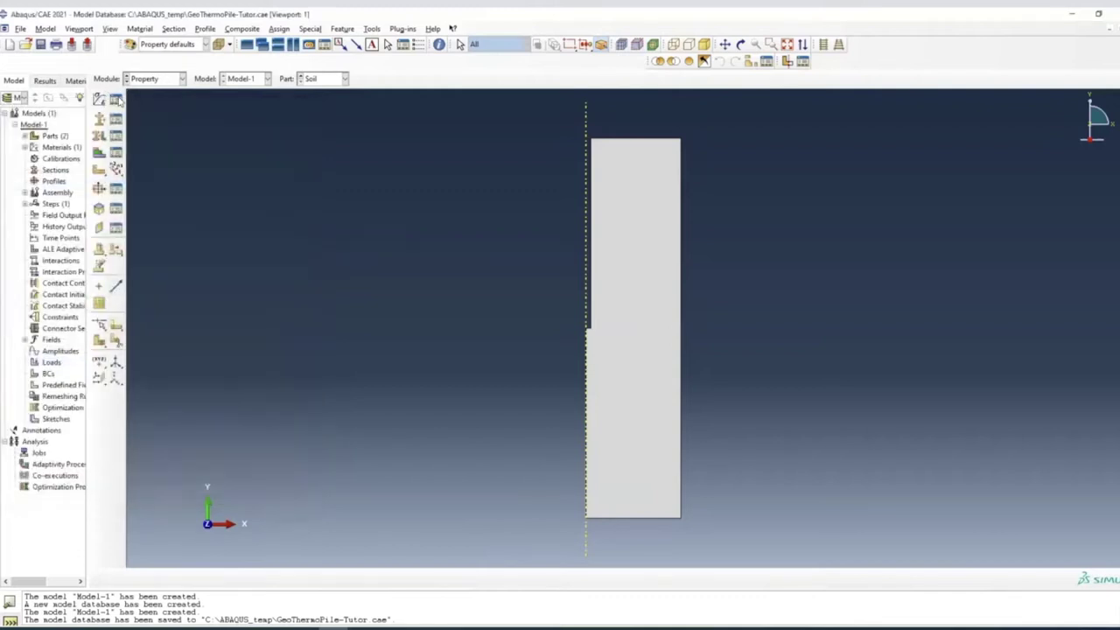
Reopen the Pile material for editing from the Material Manager
left_click(116, 99)
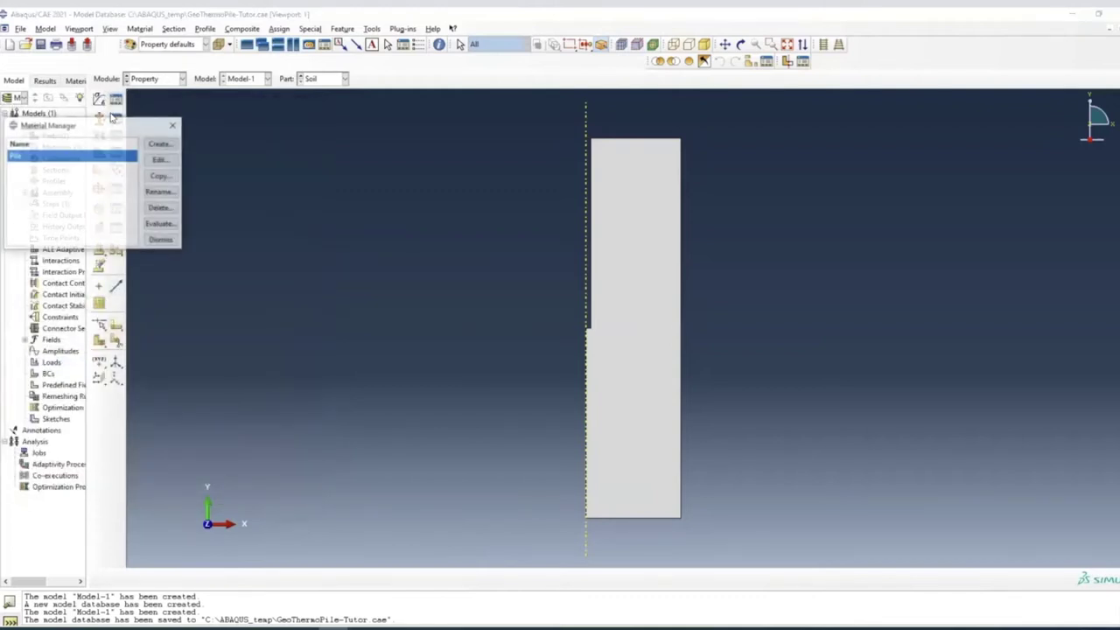
left_click(162, 160)
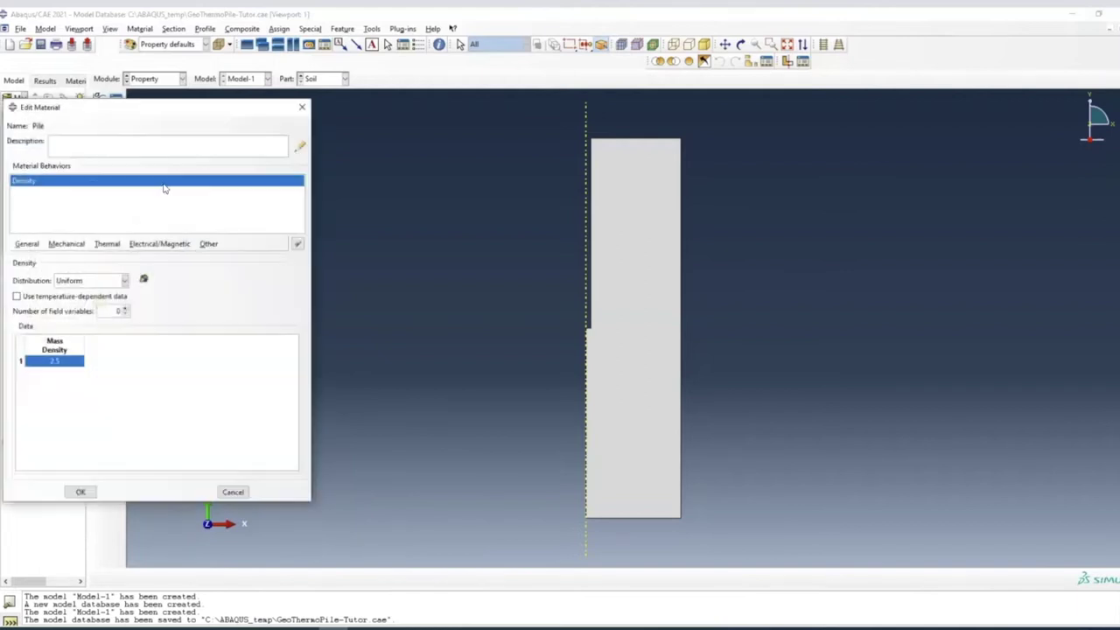
left_click_drag(151, 107, 250, 140)
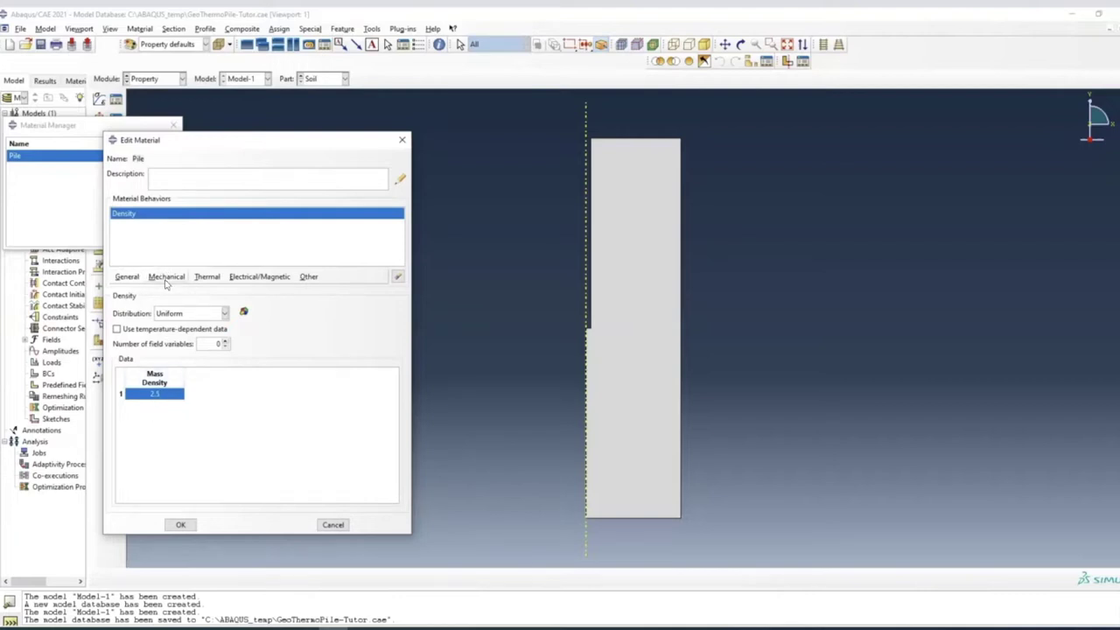
left_click(167, 278)
Add elastic behaviour to Pile with Young's modulus 1.3e7 and Poisson's ratio 0.33
mouse_move(207, 298)
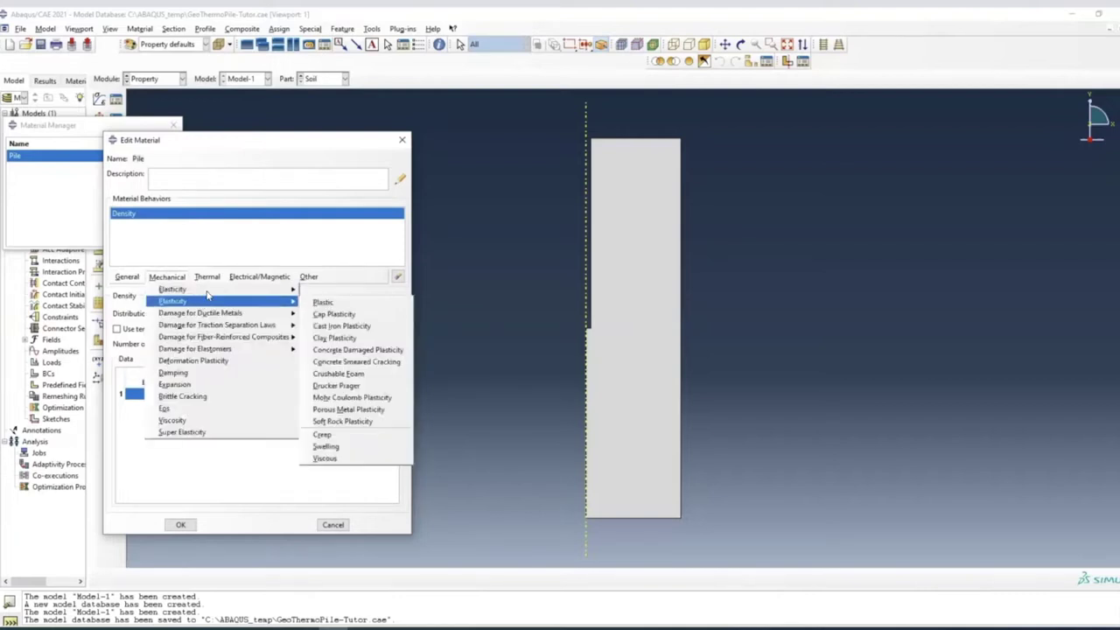
mouse_move(278, 291)
left_click(316, 294)
left_click(153, 437)
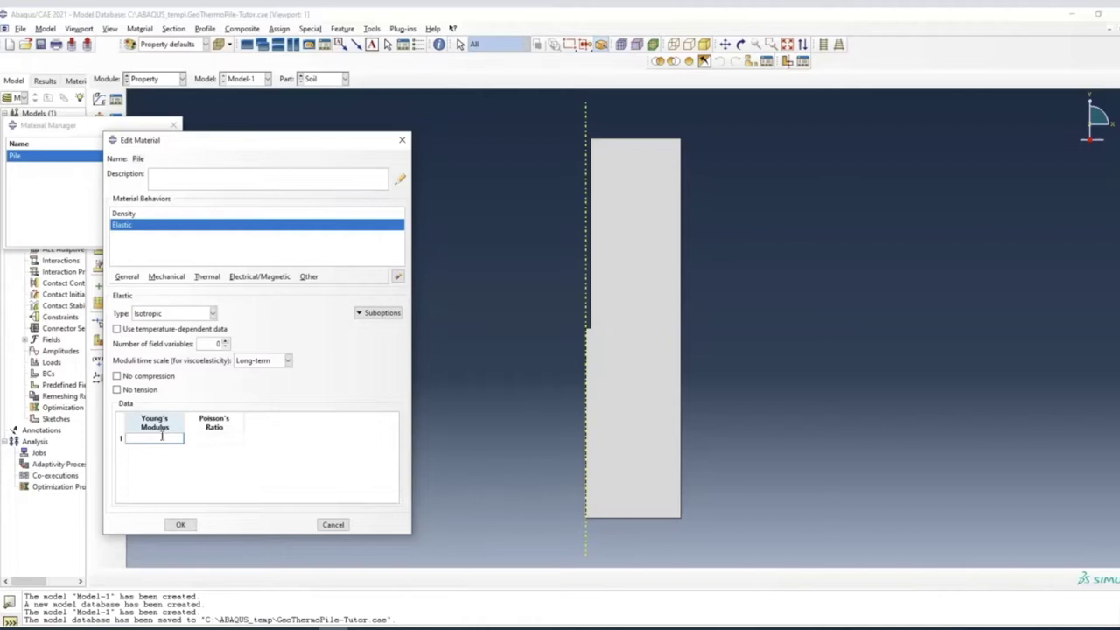
type("1.2e7")
left_click(224, 440)
type("0.33")
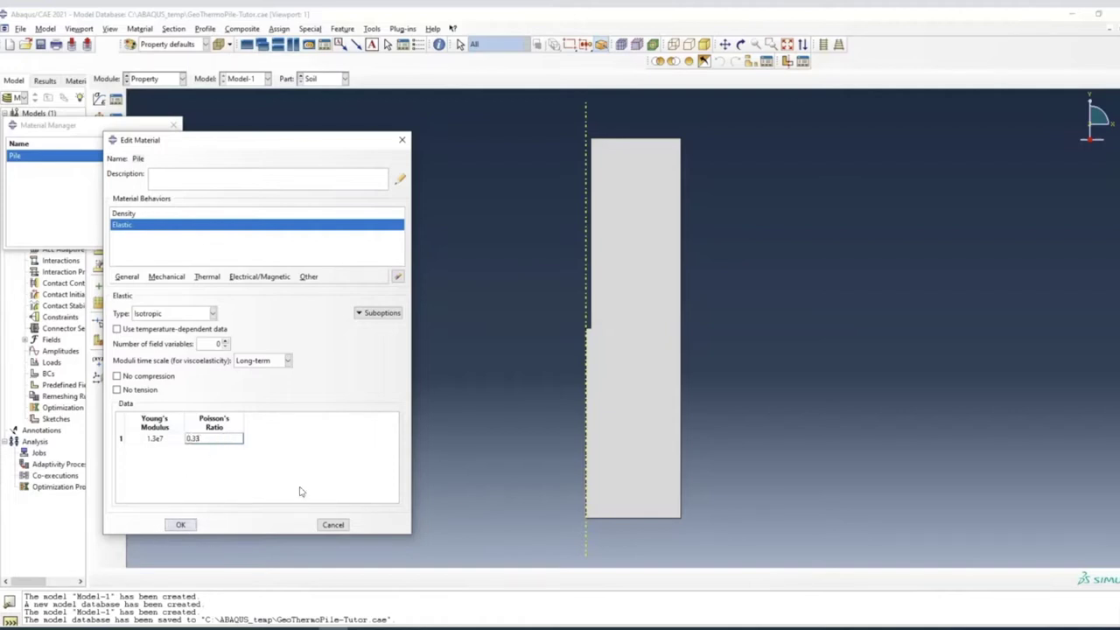
key("Return")
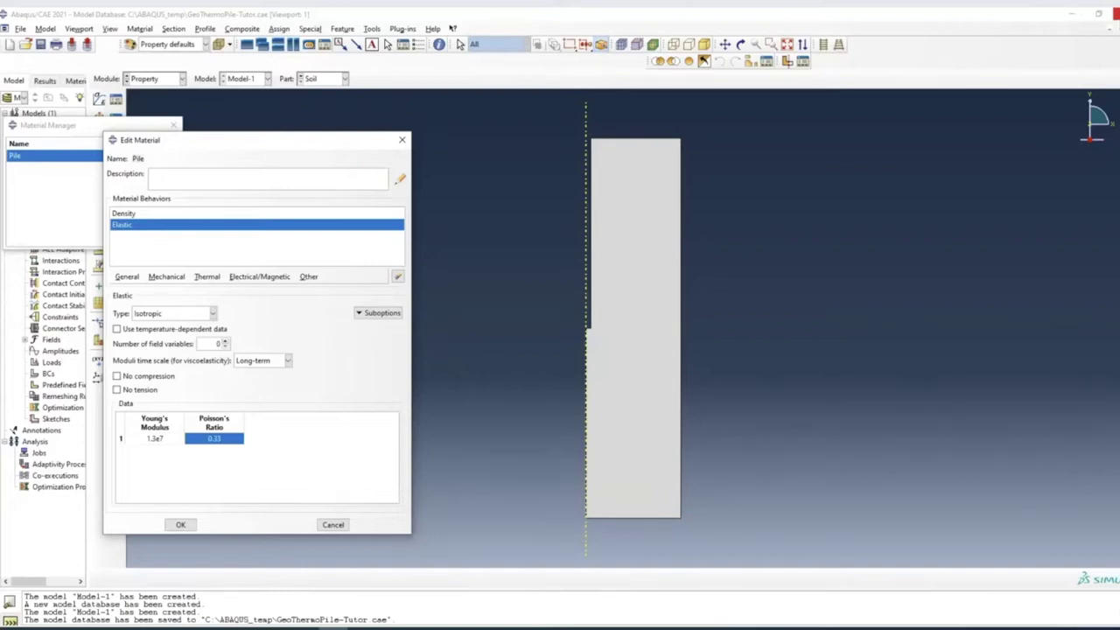
Add thermal conductivity 237 and specific heat 900 to the Pile material
left_click(210, 278)
left_click(221, 291)
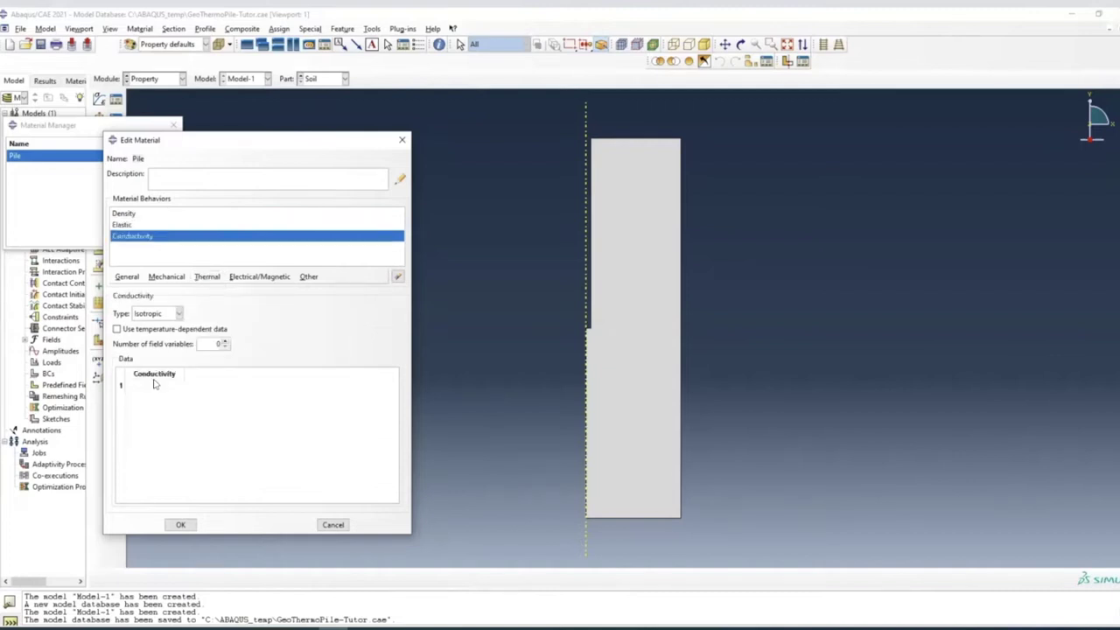
left_click(156, 390)
type("237")
key("Return")
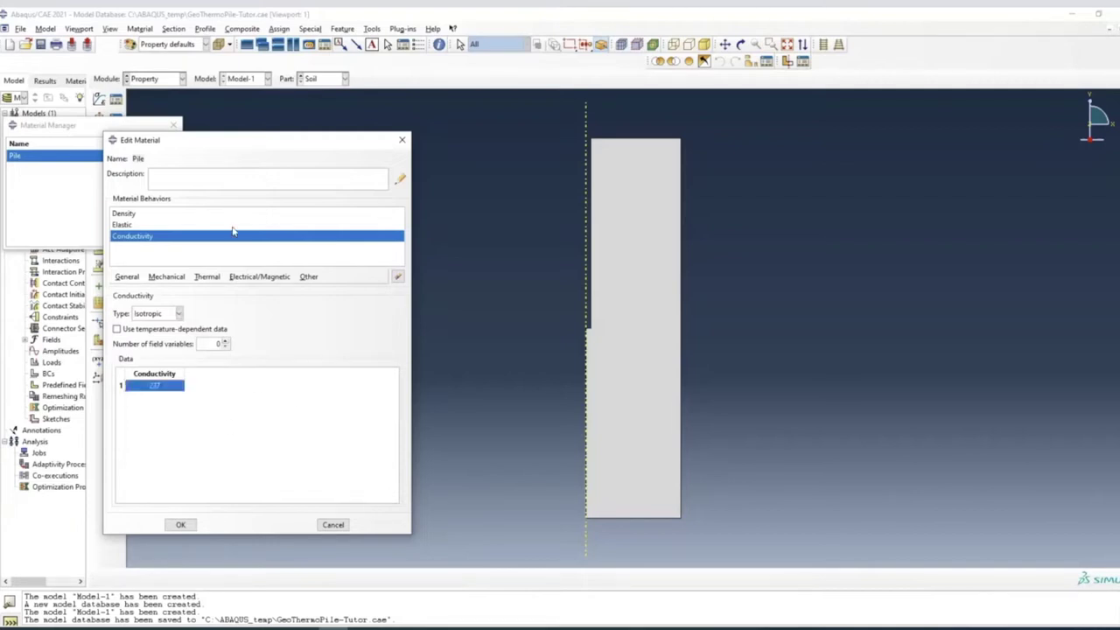
left_click(215, 277)
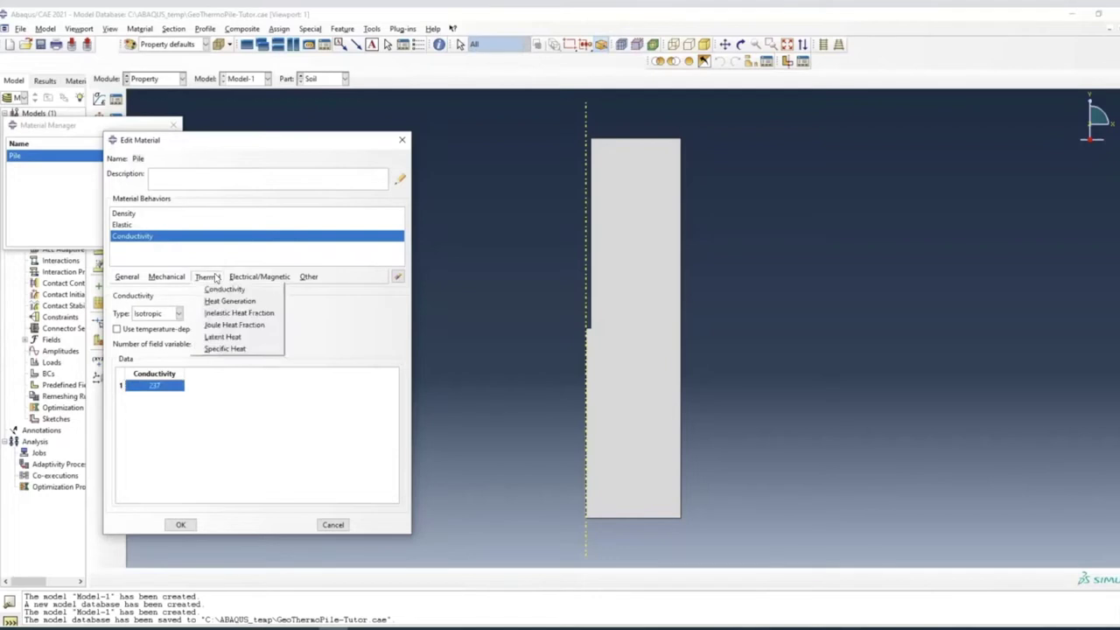
left_click(229, 348)
left_click(172, 390)
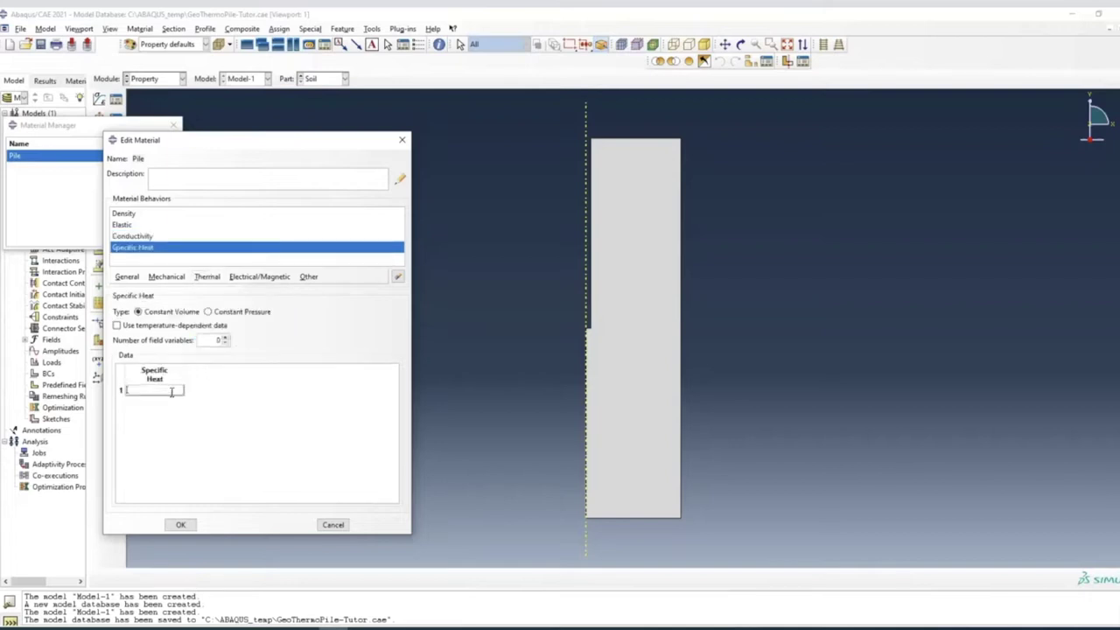
type("900")
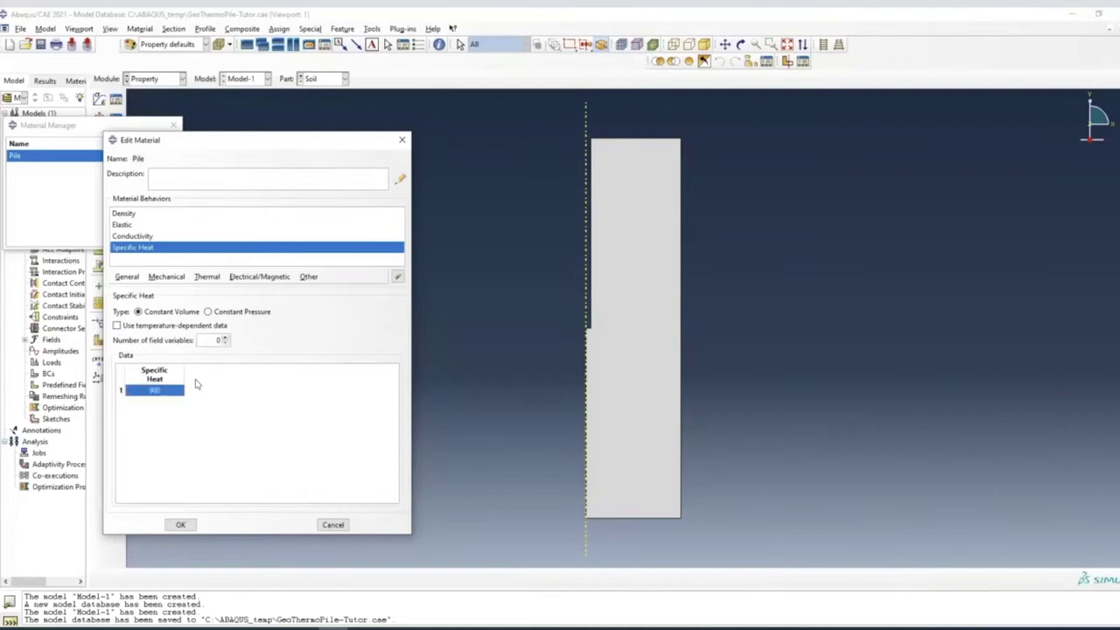
Add thermal expansion coefficient 2.3e-5 and save the Pile material
left_click(164, 280)
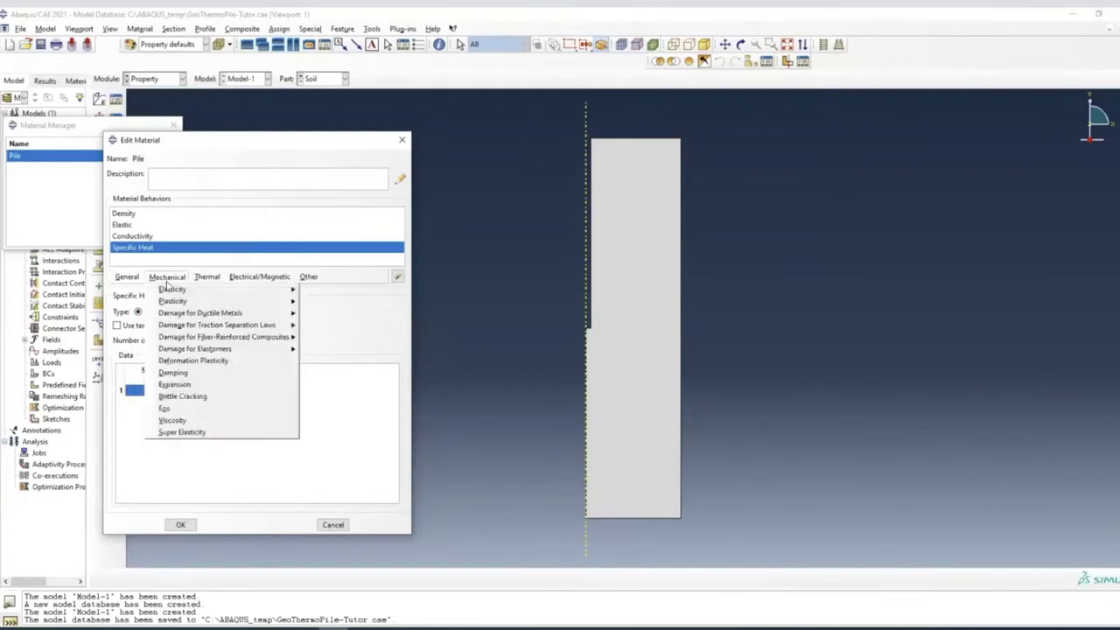
left_click(213, 385)
left_click(160, 429)
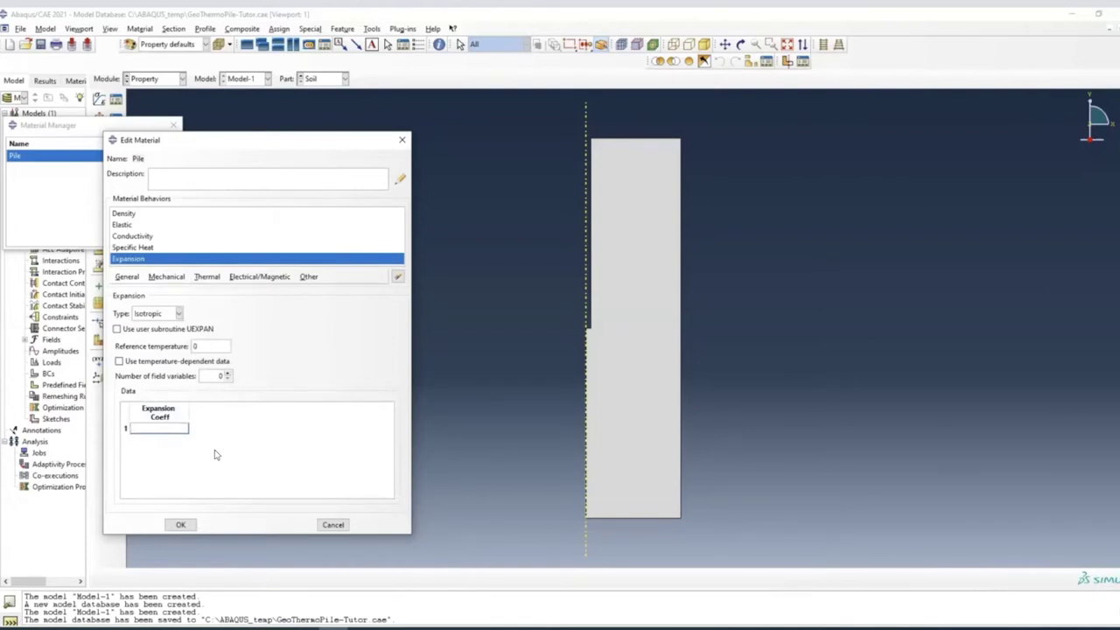
type("1.2e-5")
left_click(181, 525)
left_click(224, 480)
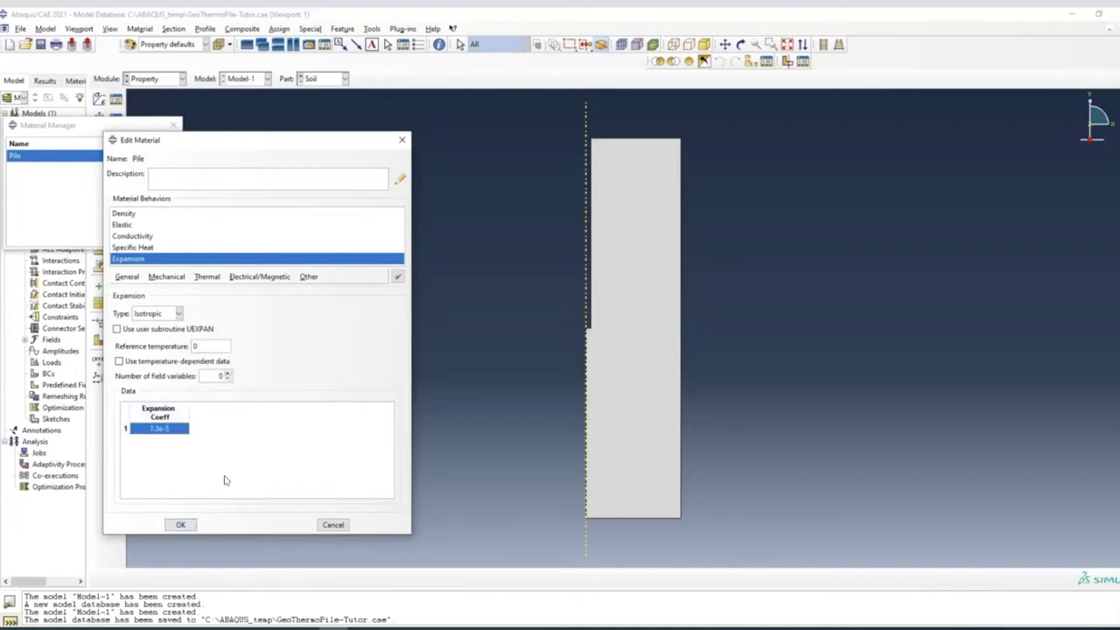
left_click(181, 525)
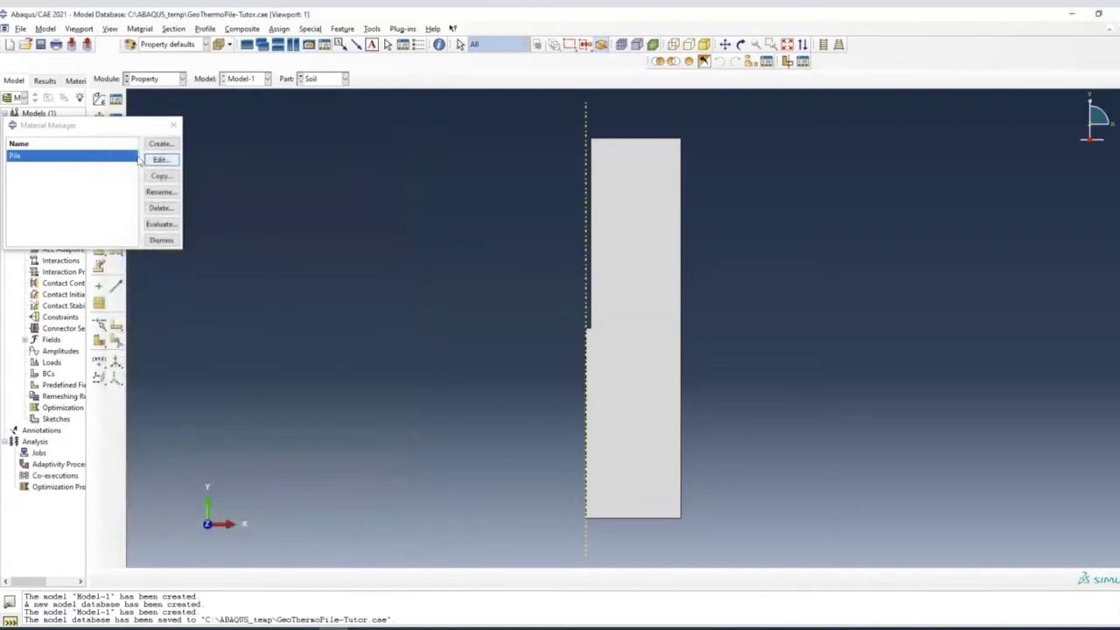
Create a material named Soil with mass density 1.45
left_click(160, 143)
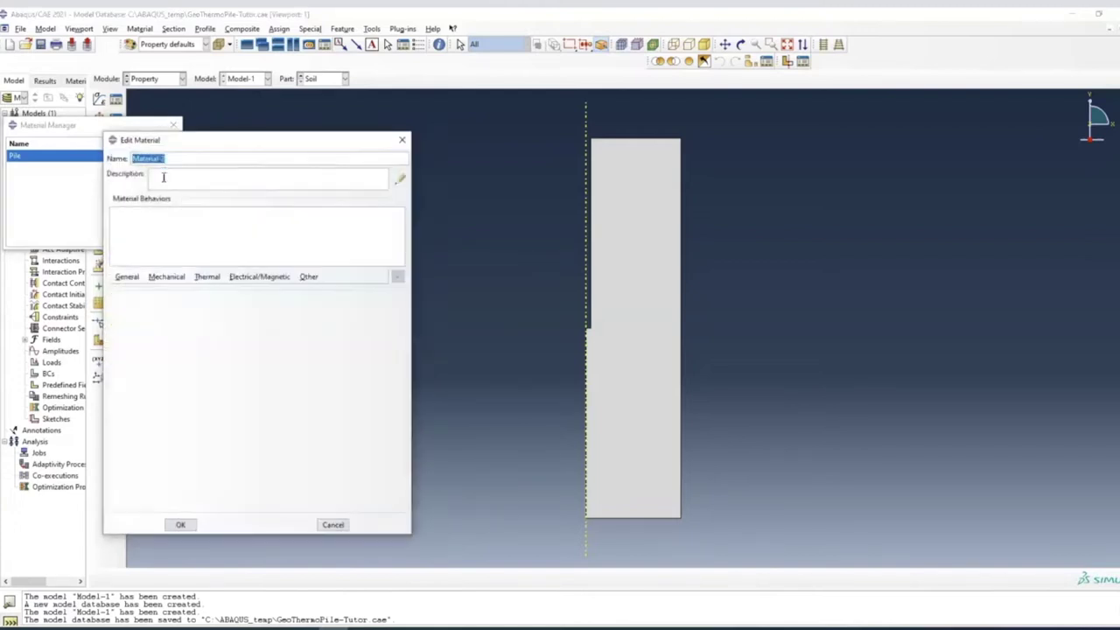
type("Soil")
left_click(131, 277)
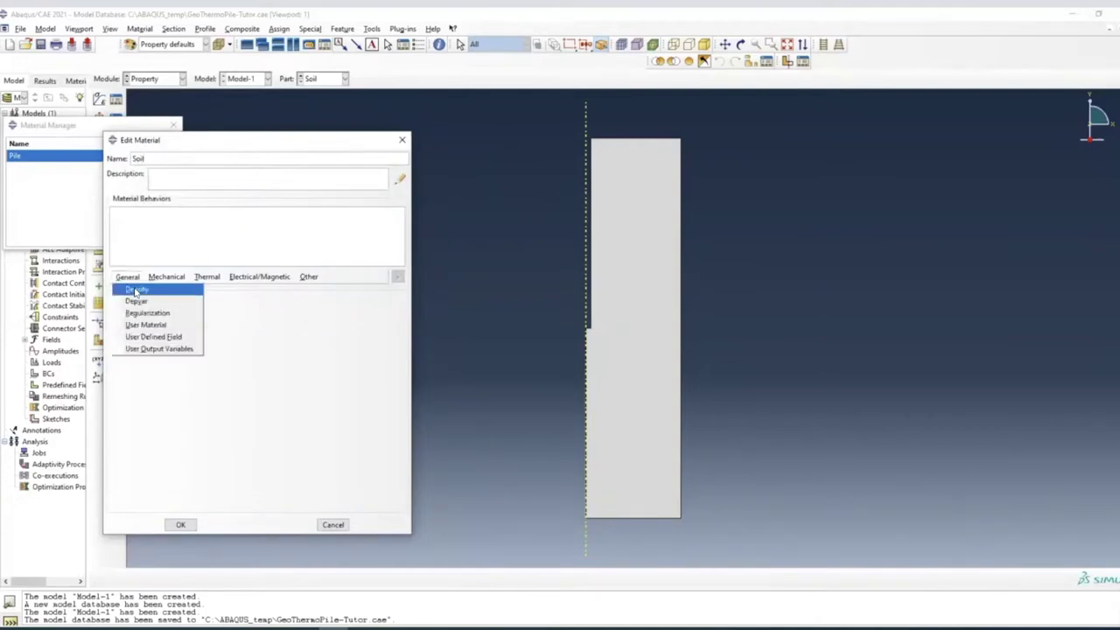
left_click(136, 291)
left_click(148, 396)
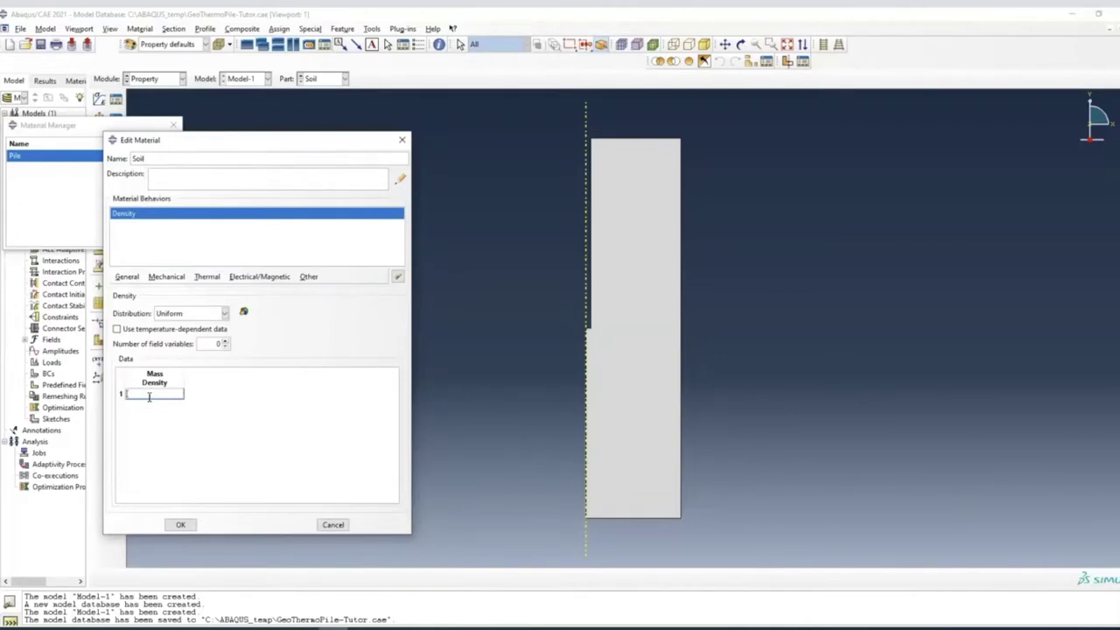
type("1.45")
key("Return")
Add porous elasticity to Soil: log bulk modulus 0.035, Poisson's ratio 0.3, tensile limit 0
left_click(154, 278)
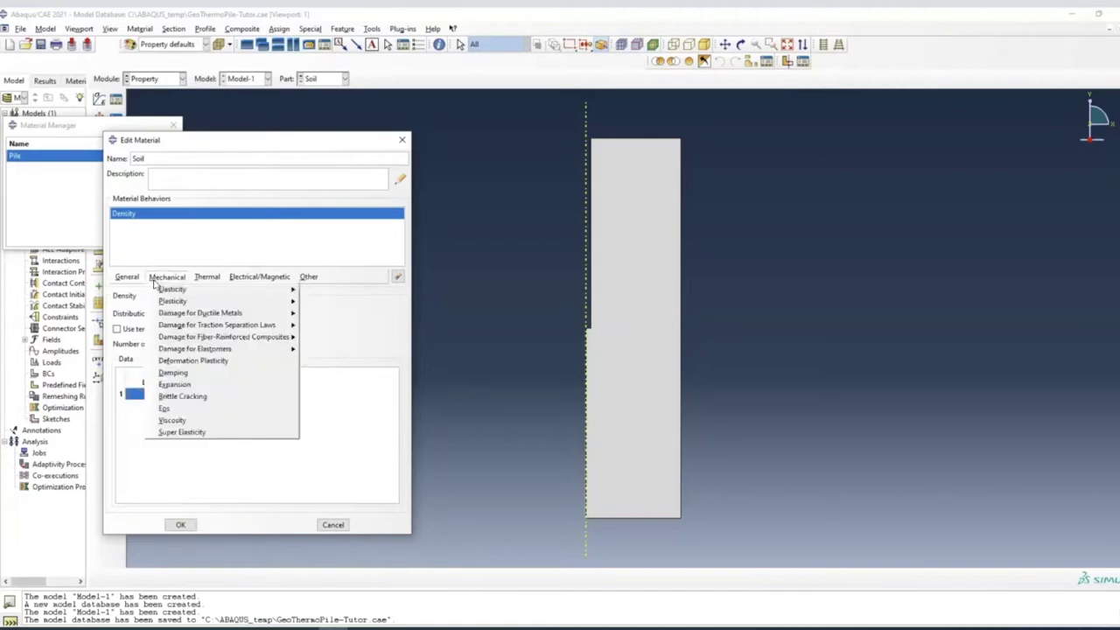
mouse_move(263, 289)
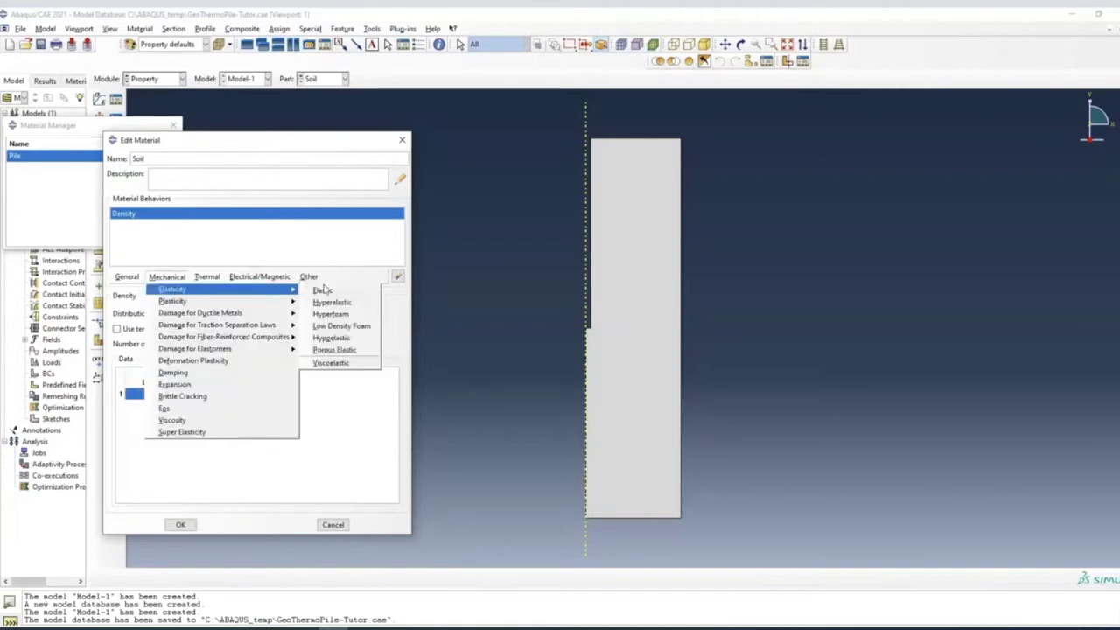
left_click(340, 352)
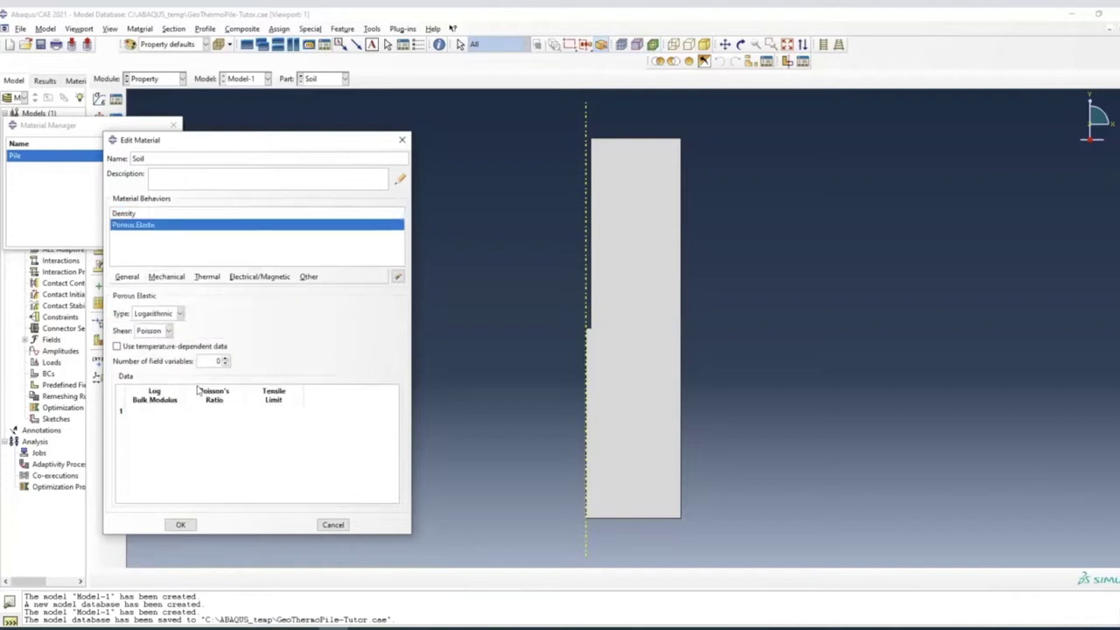
left_click(157, 411)
type("0.035")
left_click(224, 412)
type("0.3")
left_click(277, 412)
type("0")
key("Return")
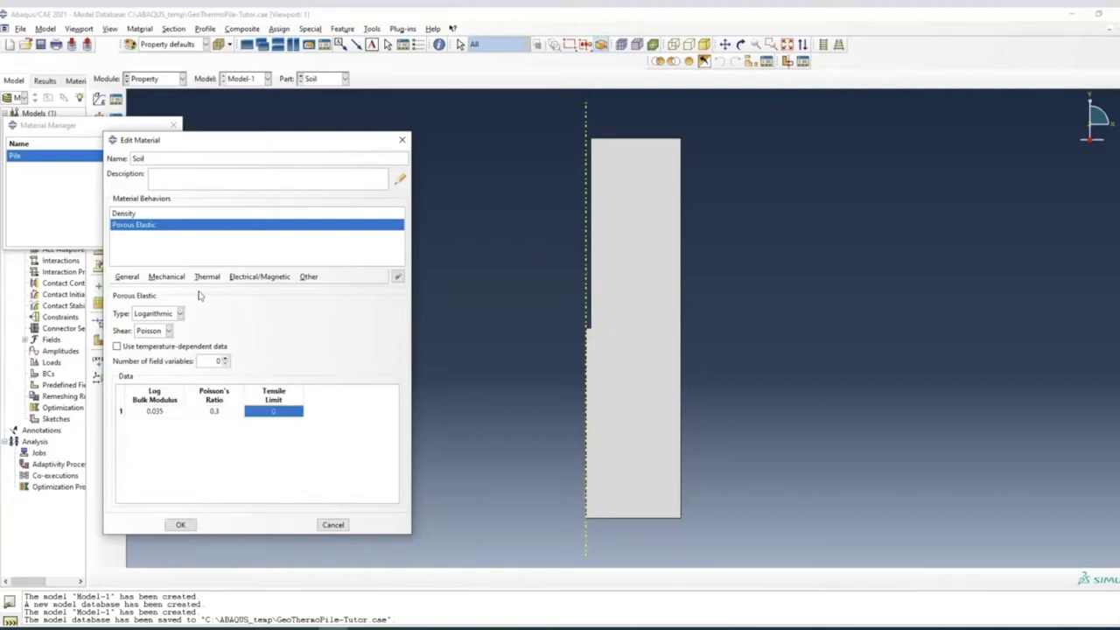
left_click(178, 276)
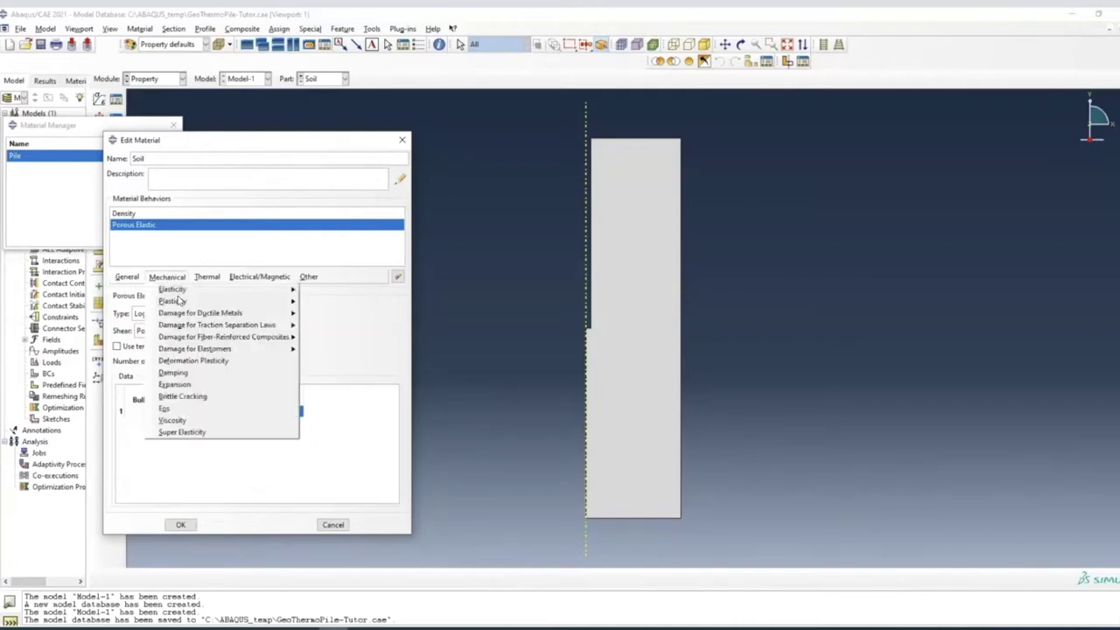
mouse_move(179, 301)
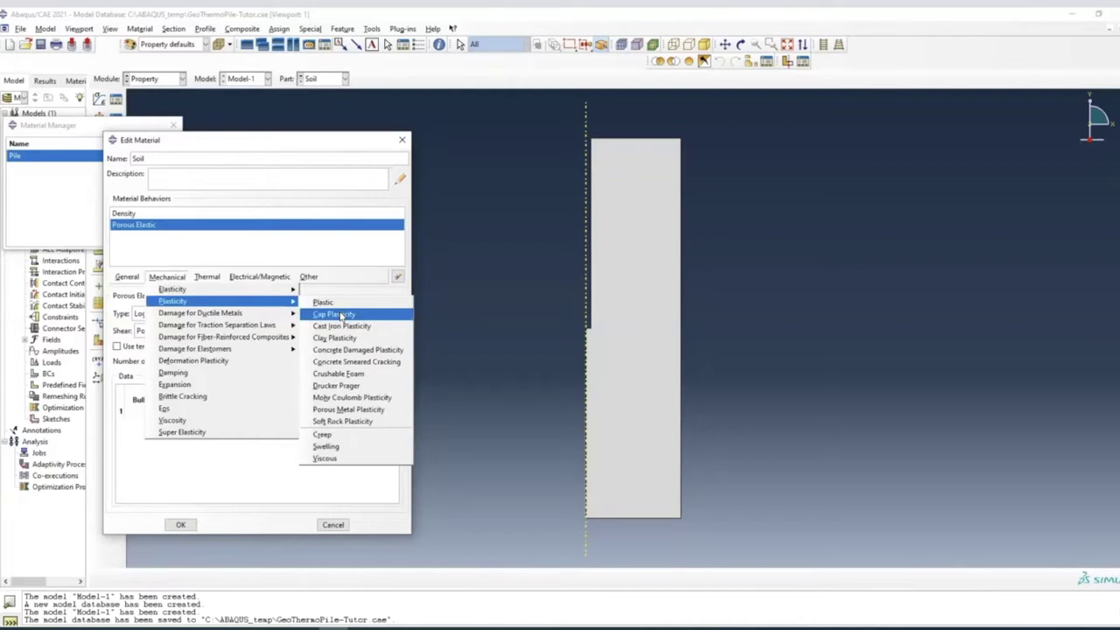
Remove the Cap Plasticity behaviour from the Soil material
left_click(341, 315)
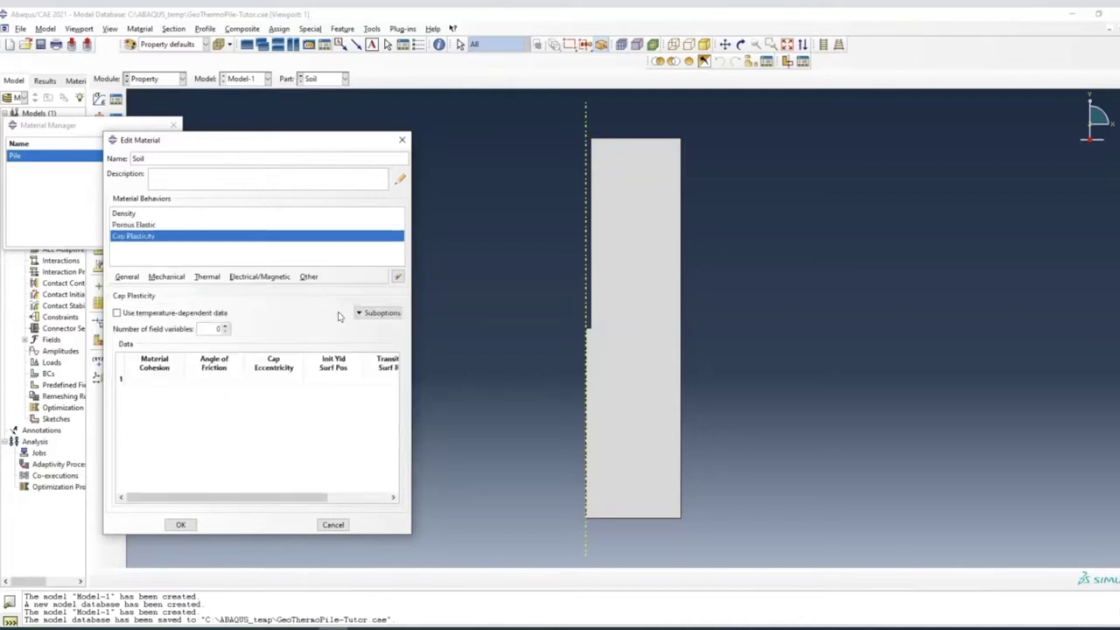
left_click(169, 379)
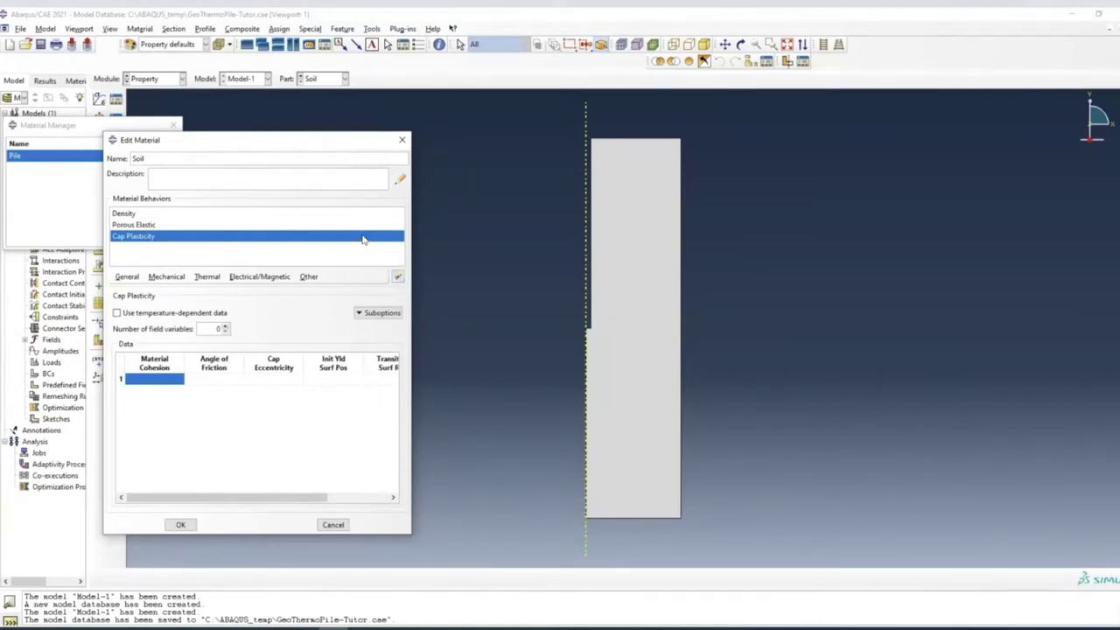
left_click(397, 277)
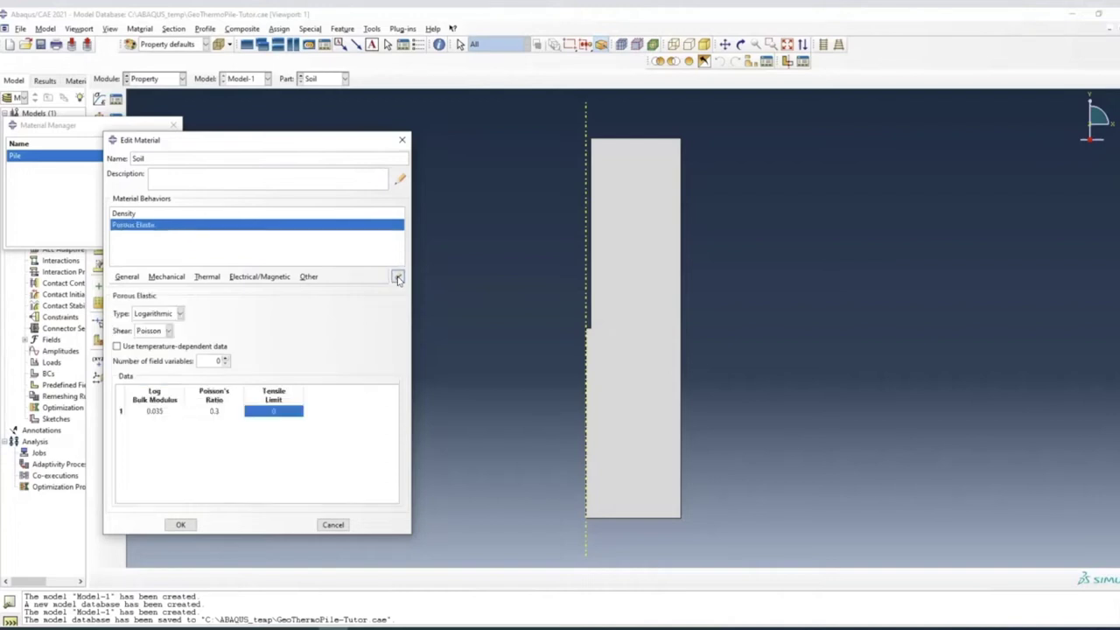
Add Clay Plasticity with bulk modulus 0.093, stress ratio 1, initial yield size 18682, other values 1
left_click(158, 278)
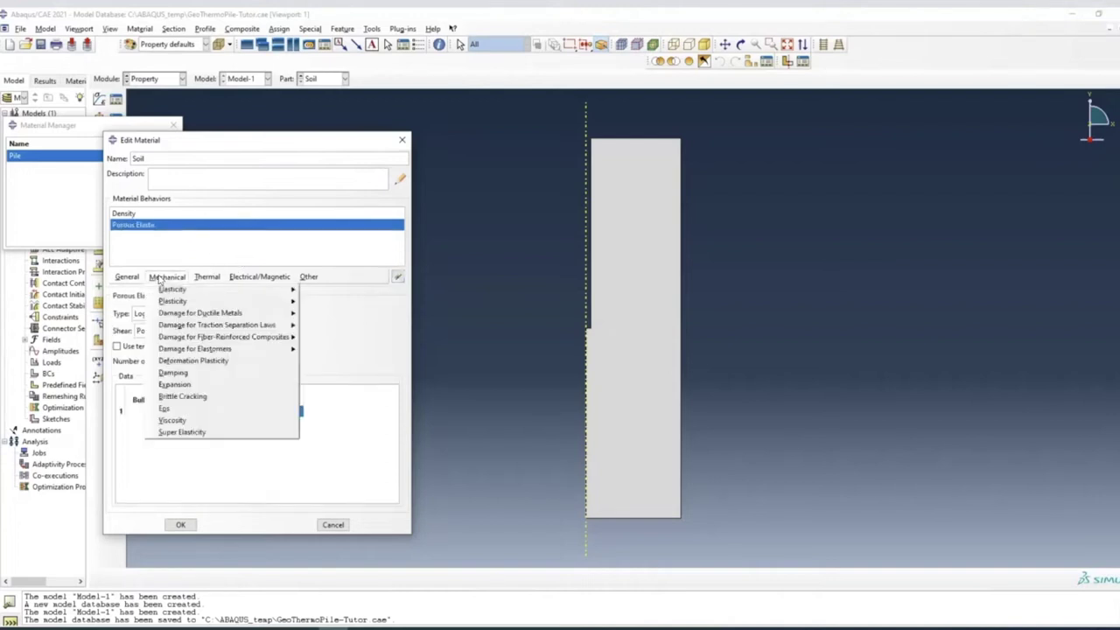
mouse_move(284, 302)
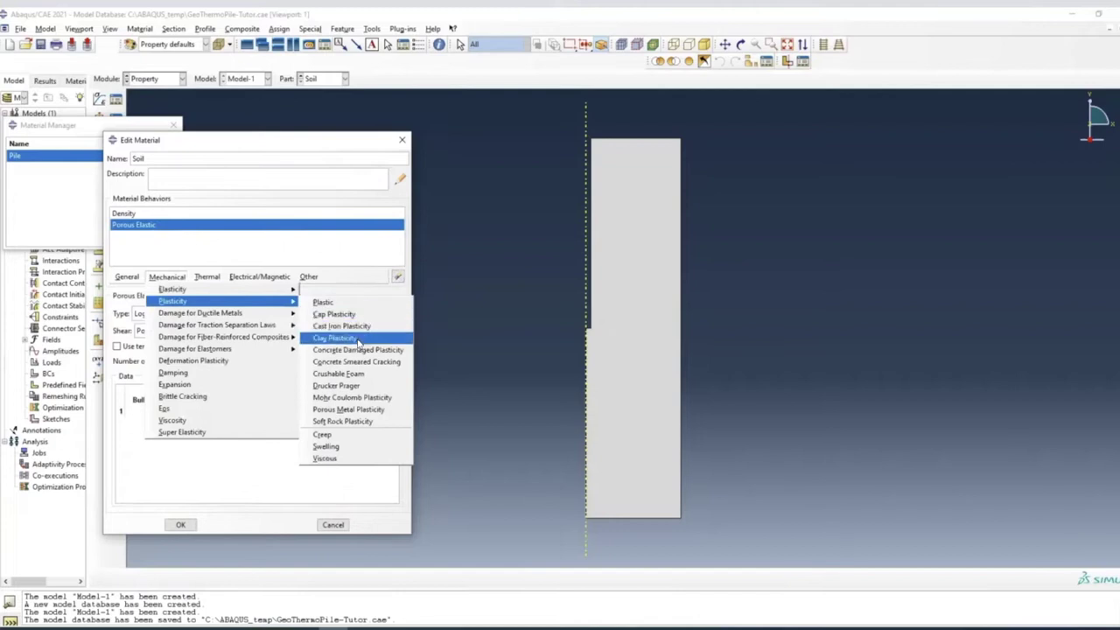
left_click(357, 340)
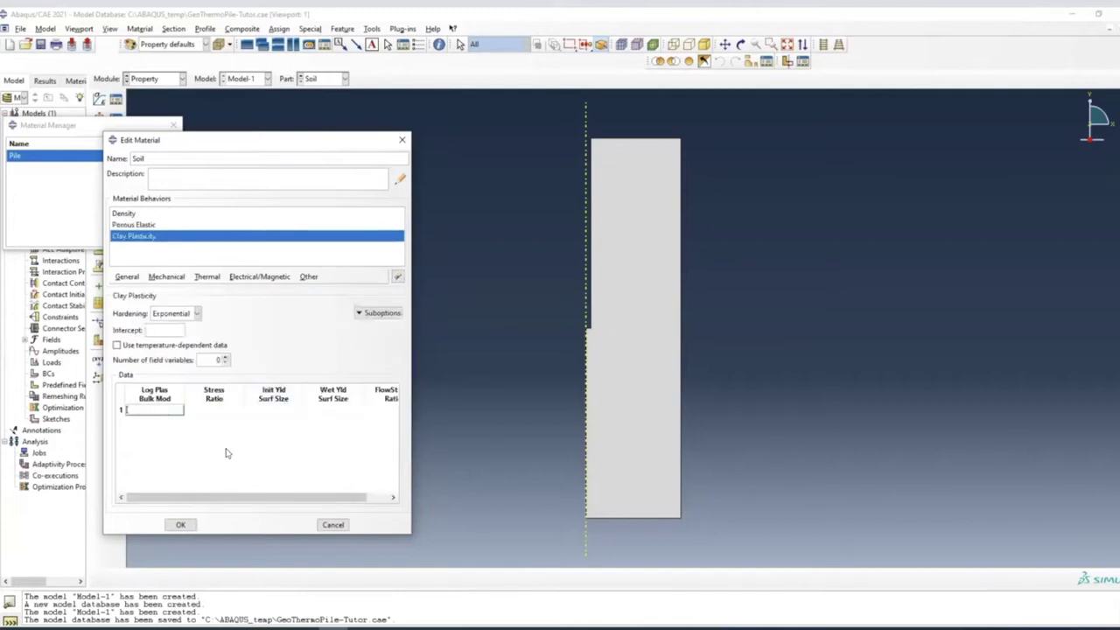
type("0.093")
left_click(228, 413)
type("1")
left_click(271, 411)
type("186")
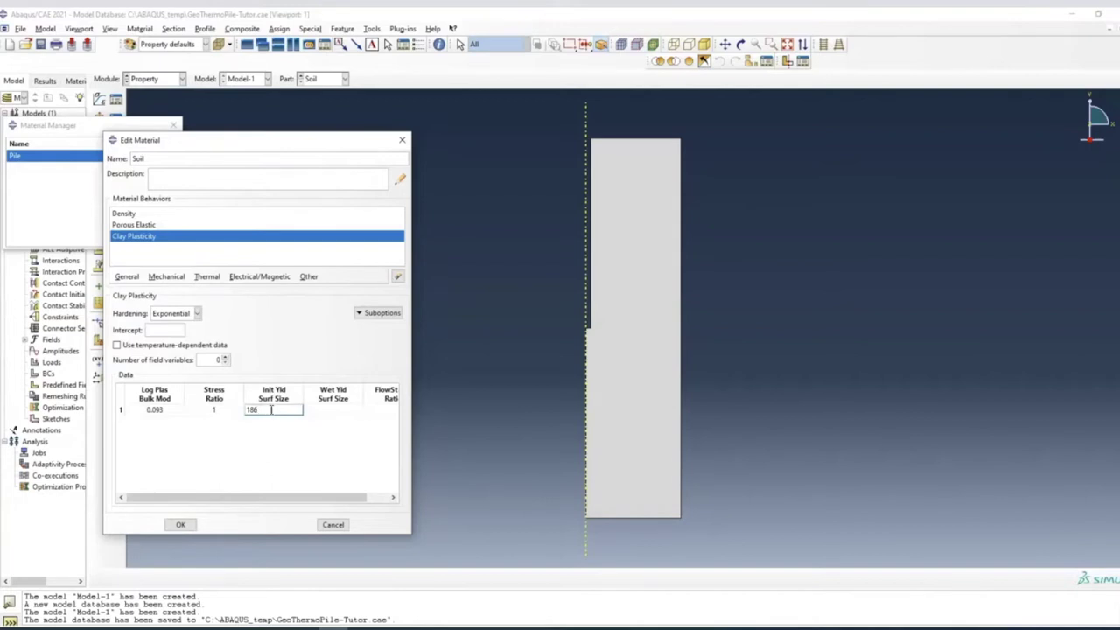
type("03")
key("Tab")
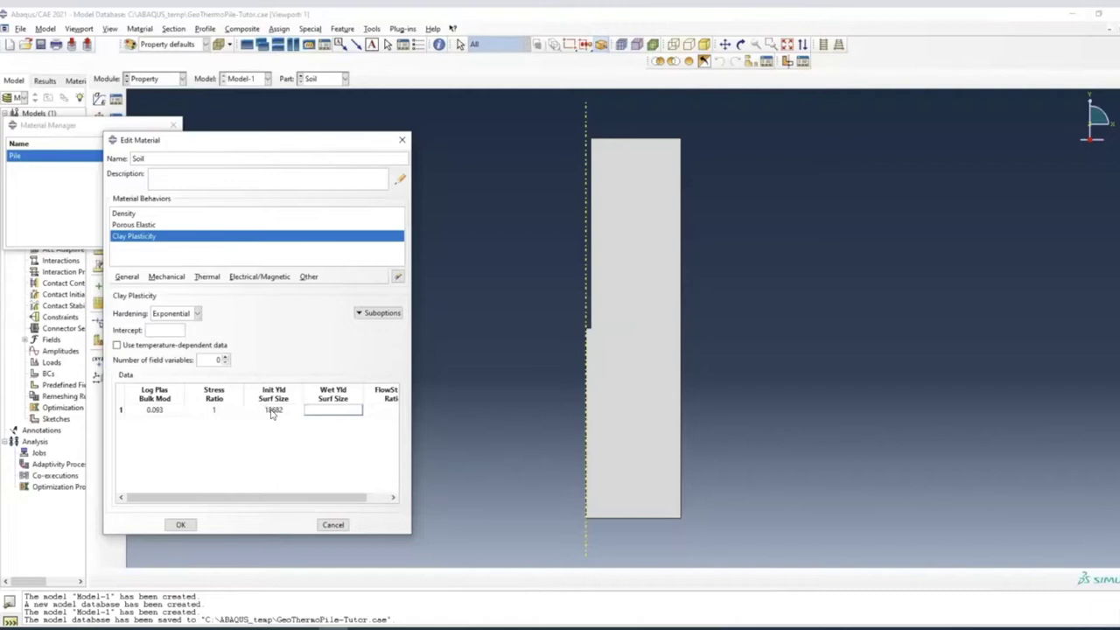
type("1")
key("Tab")
type("1")
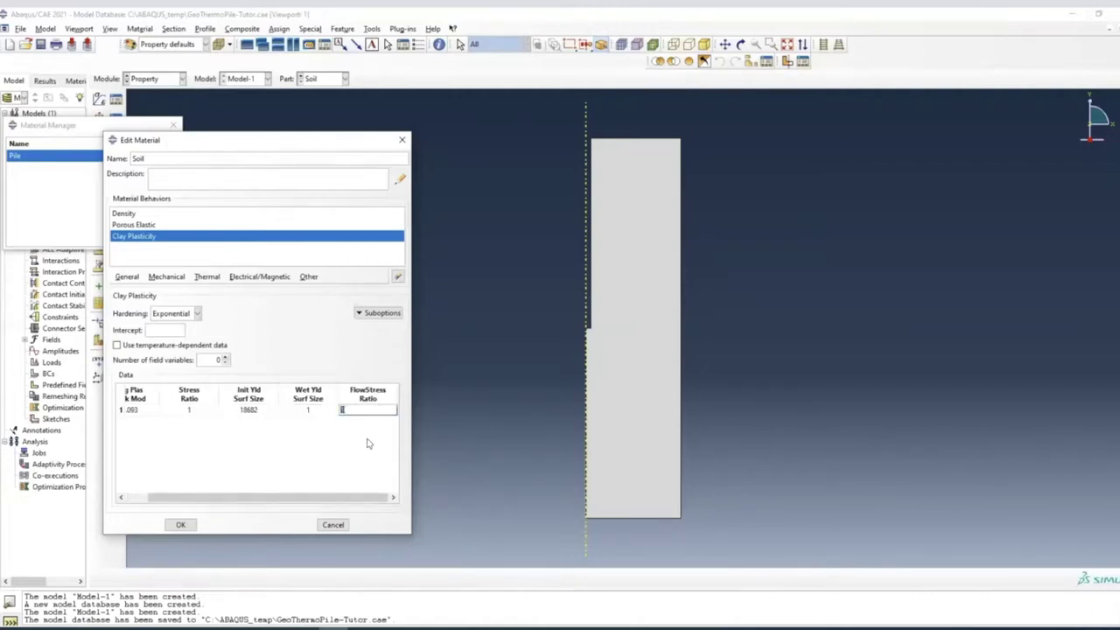
key("Return")
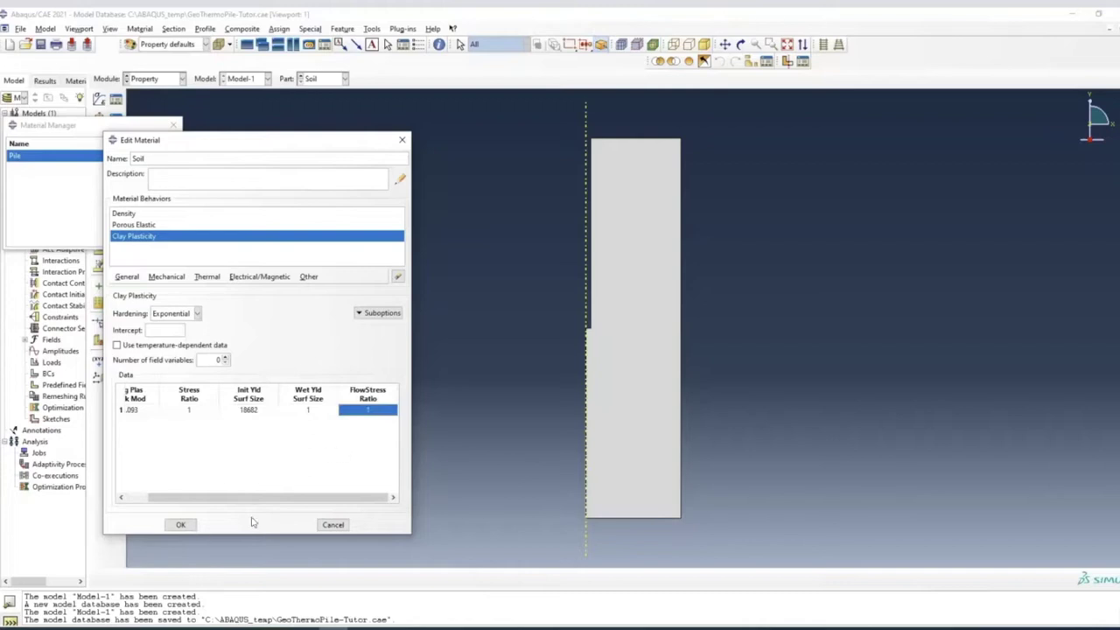
Add thermal conductivity of 1.5 to the Soil material
left_click(208, 278)
left_click(233, 292)
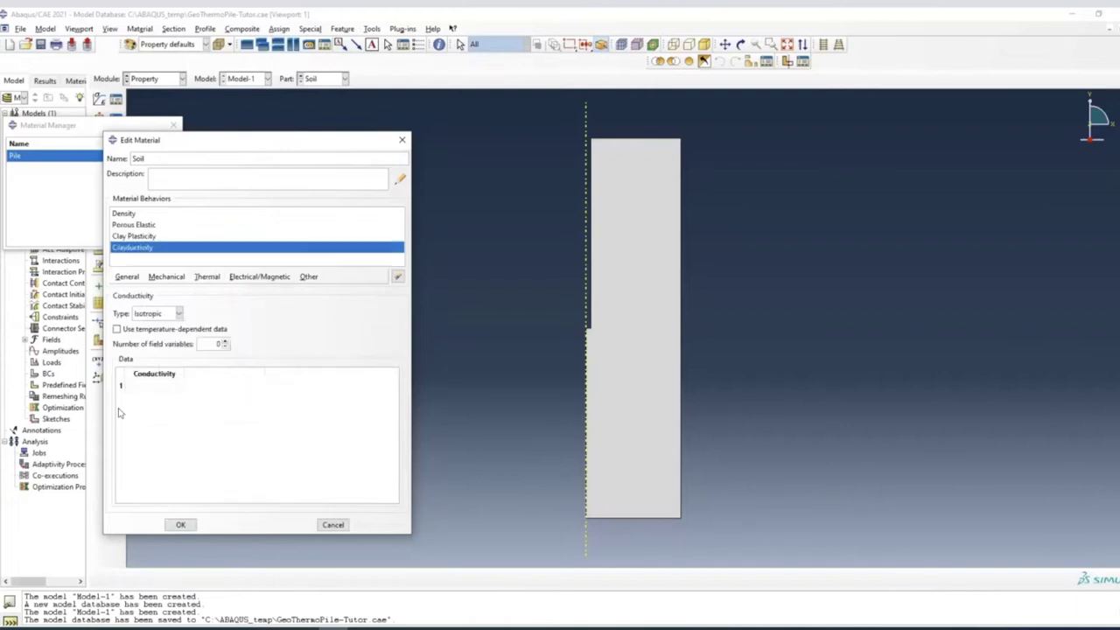
left_click(156, 388)
left_click(172, 278)
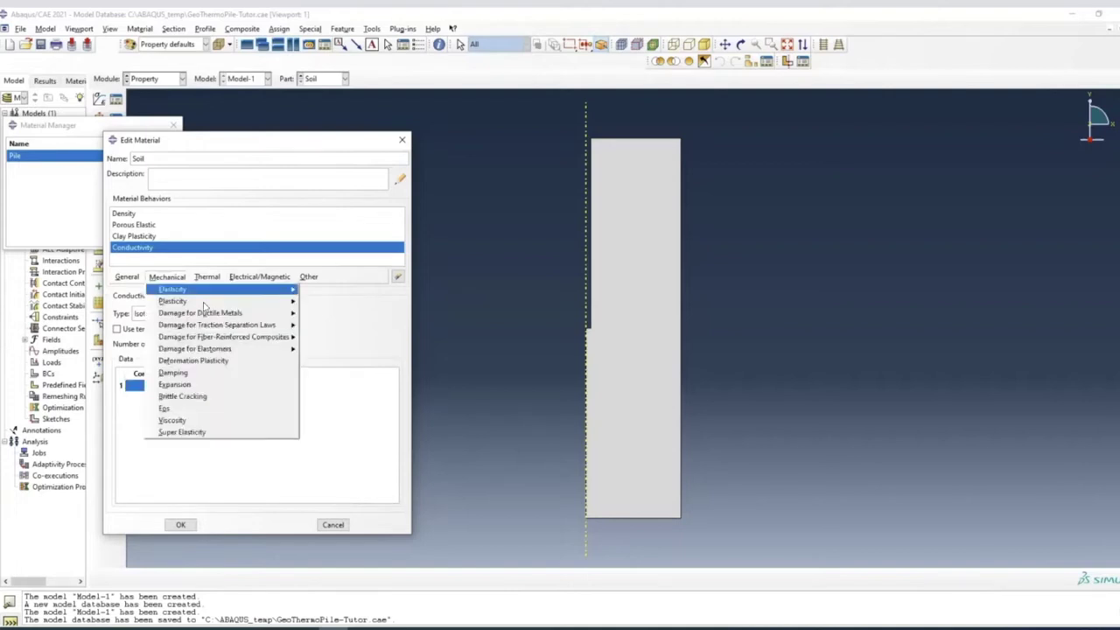
Add a Specific Heat behaviour and enter its value
left_click(208, 279)
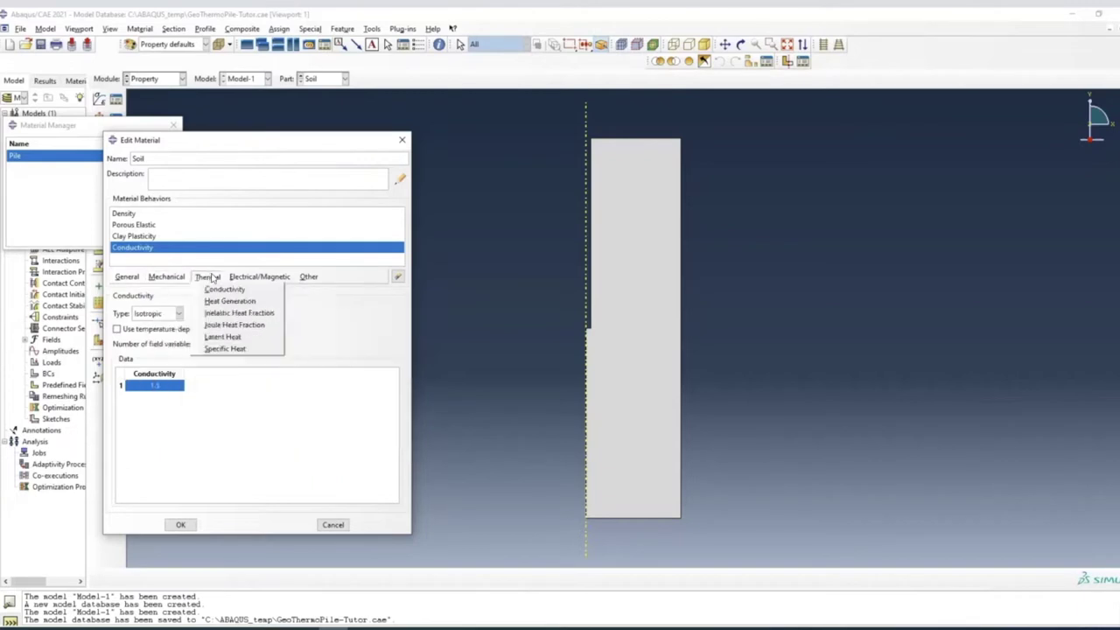
left_click(228, 349)
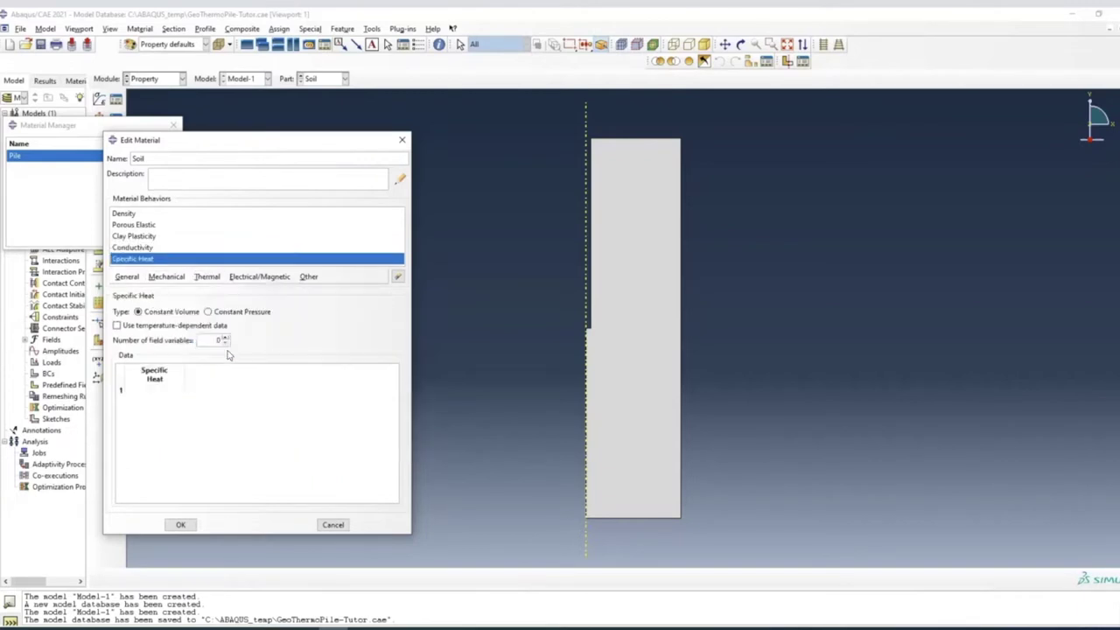
left_click(153, 390)
type("120")
key("BackSpace")
key("BackSpace")
type("20")
key("Return")
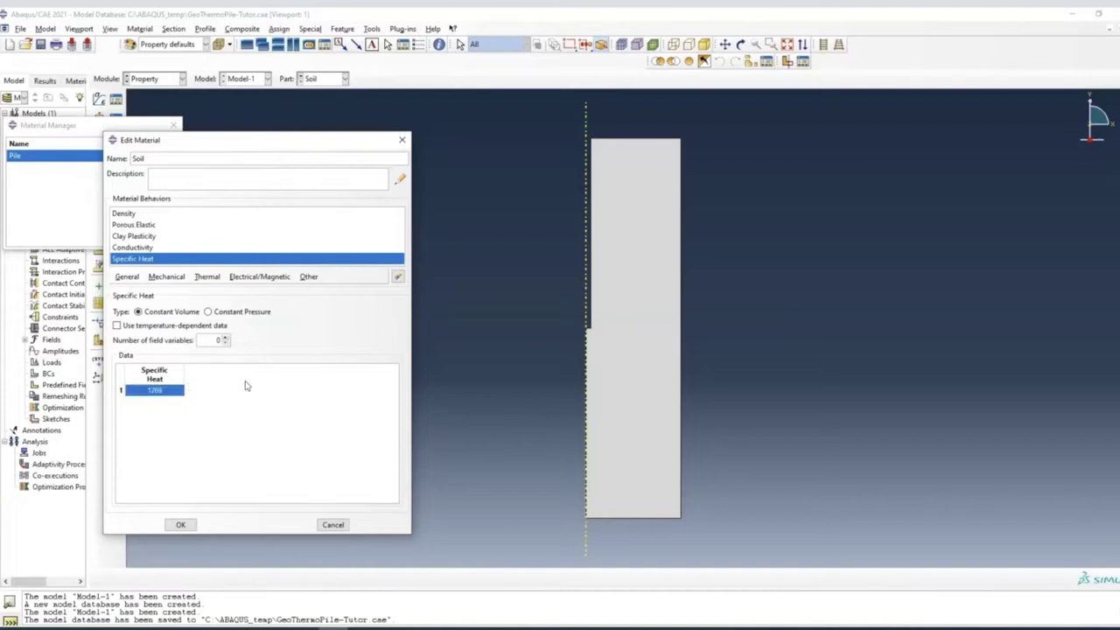
Add isotropic thermal expansion with coefficient 1e-6
left_click(166, 276)
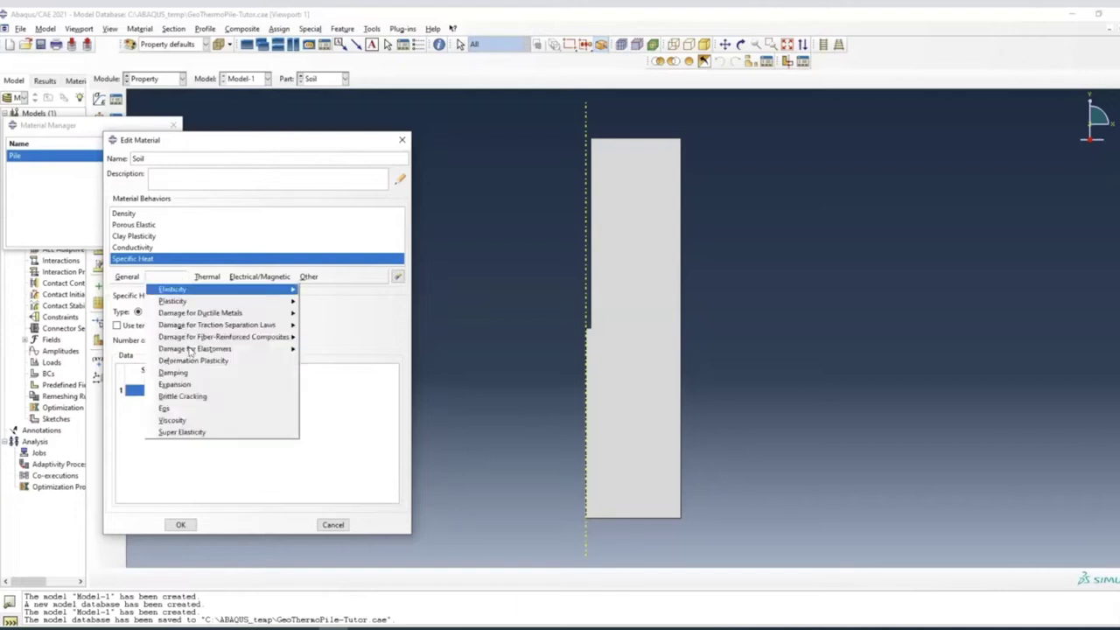
left_click(205, 385)
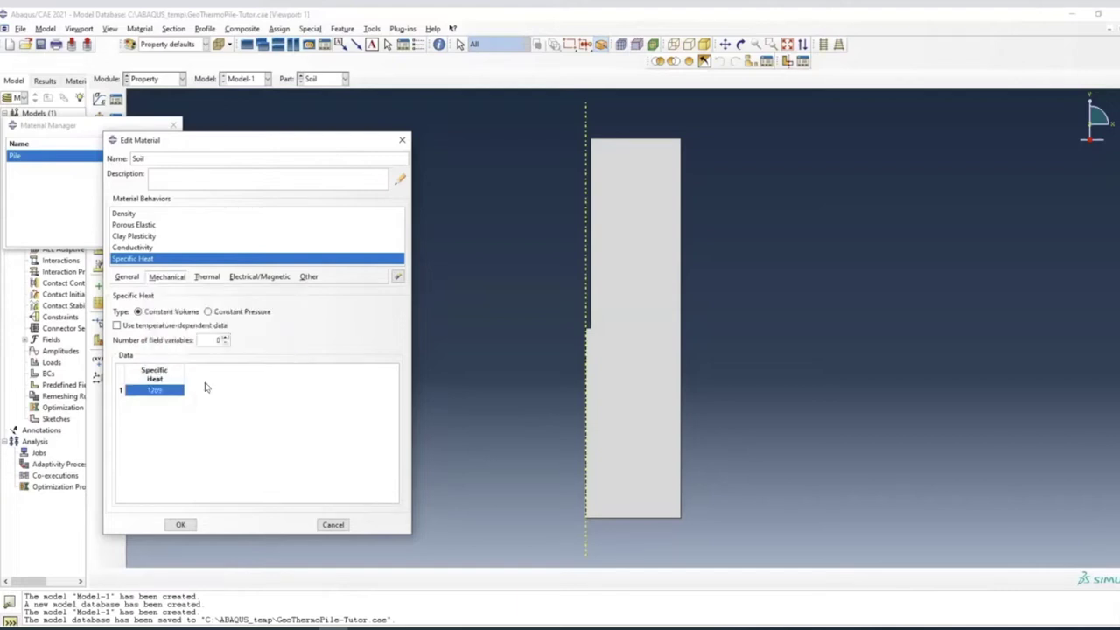
left_click(160, 428)
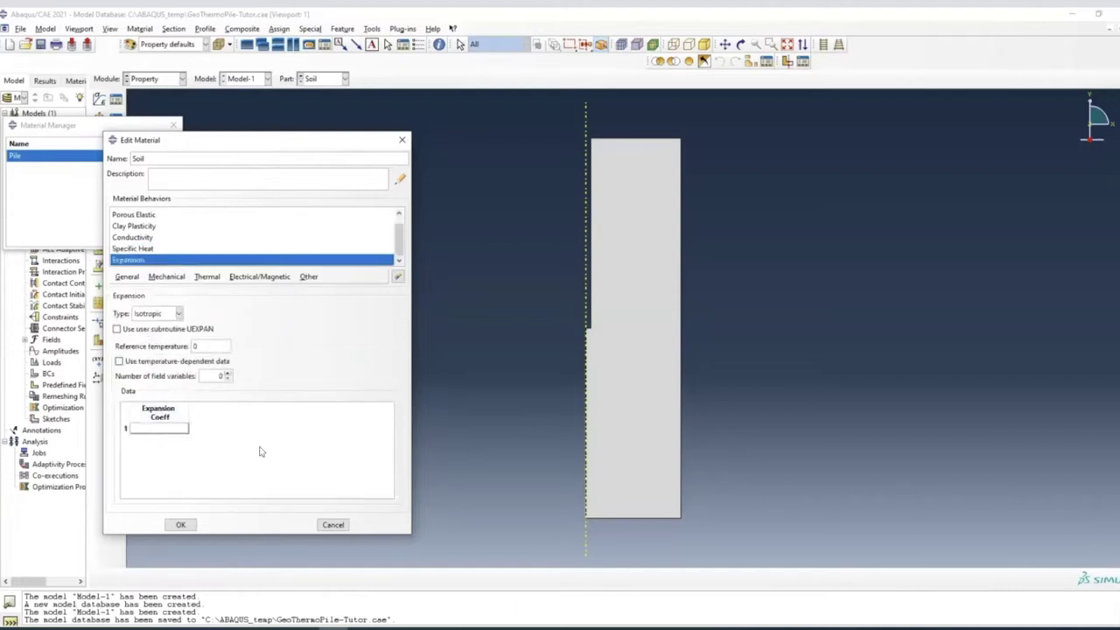
type("1e-6")
key("Return")
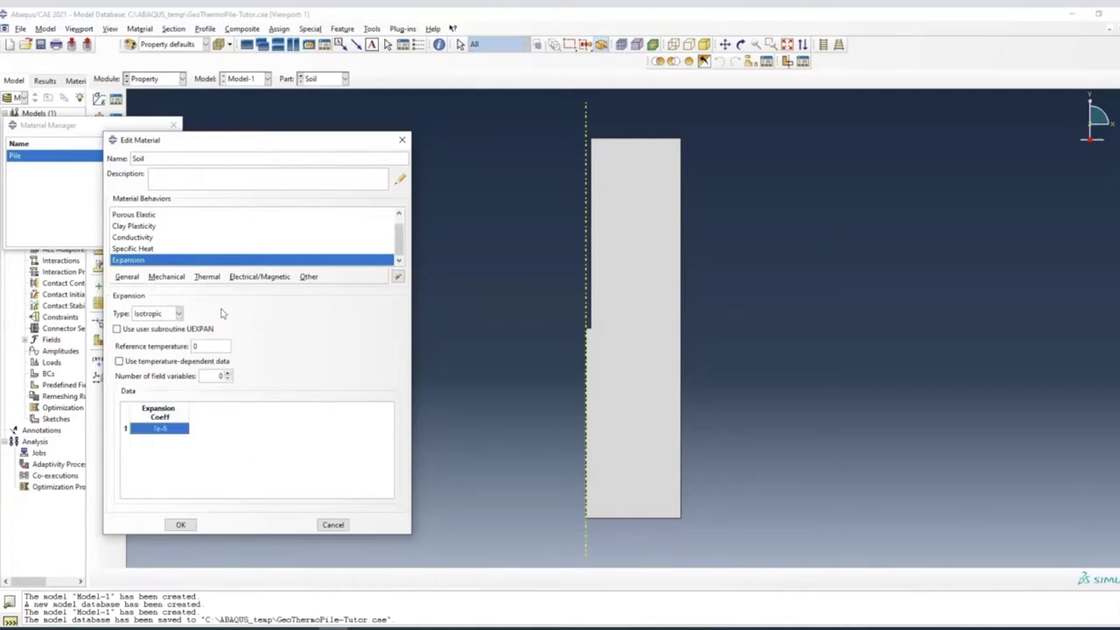
left_click(167, 276)
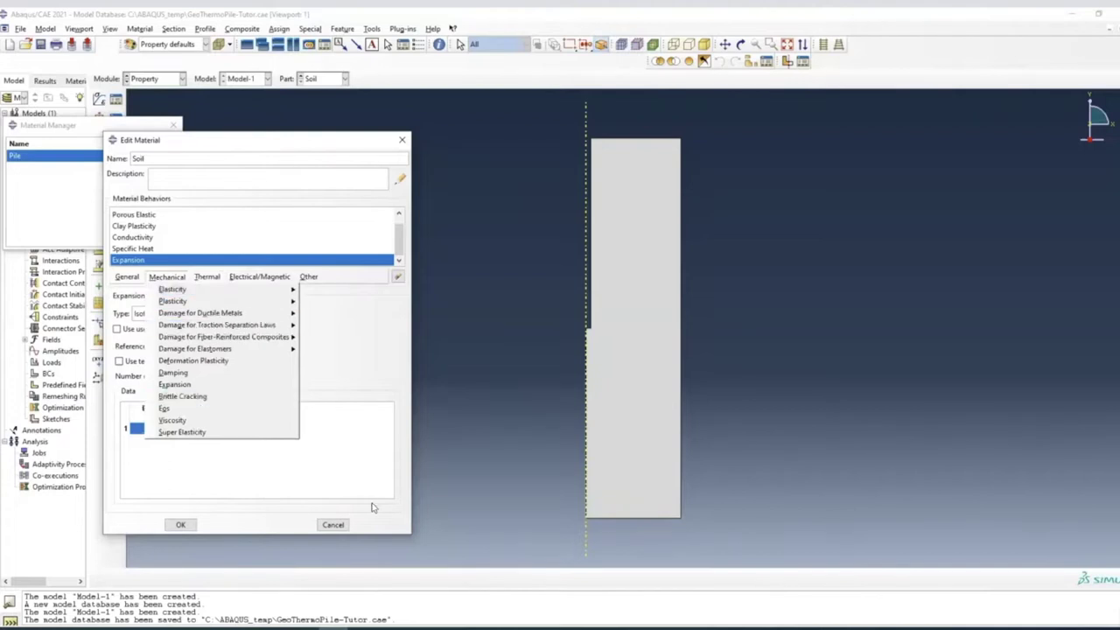
left_click(366, 462)
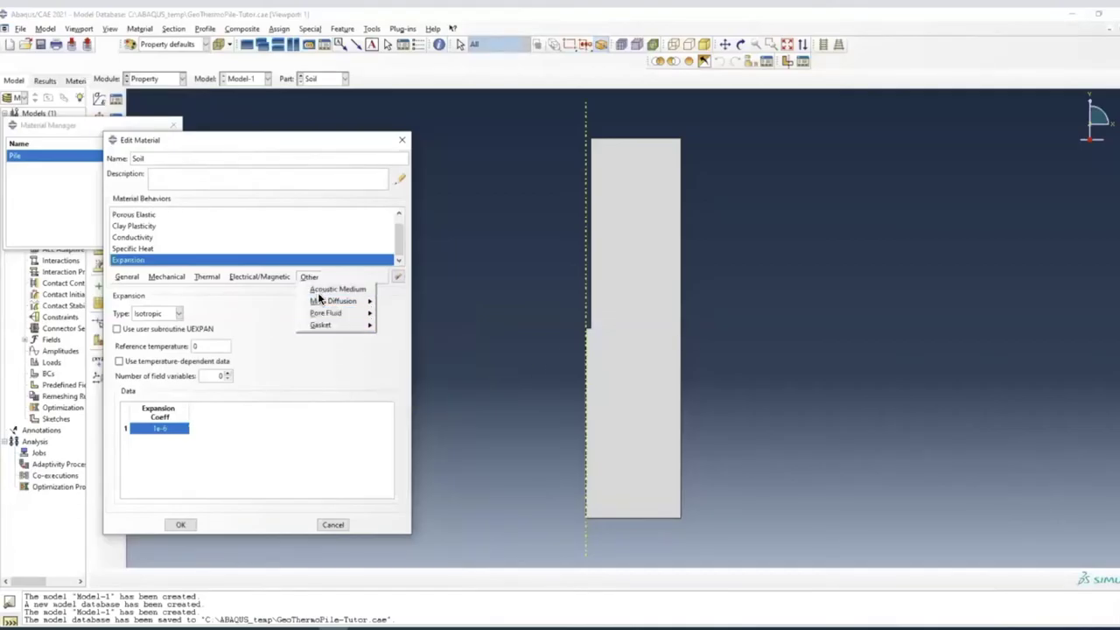
mouse_move(329, 317)
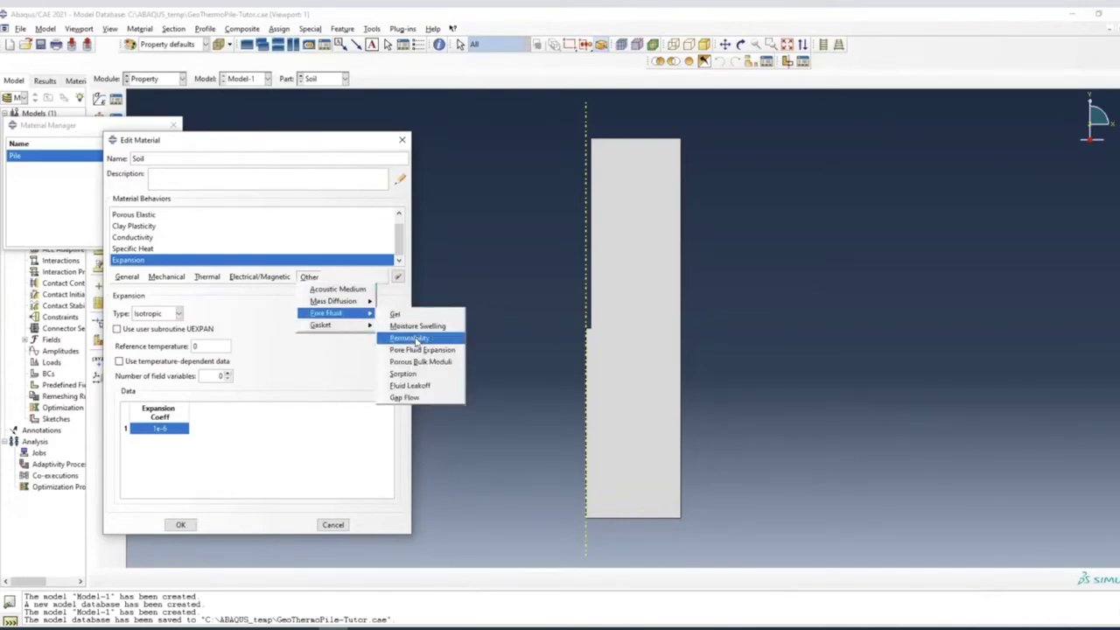
Add isotropic permeability k 1e-2 at void ratio 0.75 to the Soil material
left_click(416, 340)
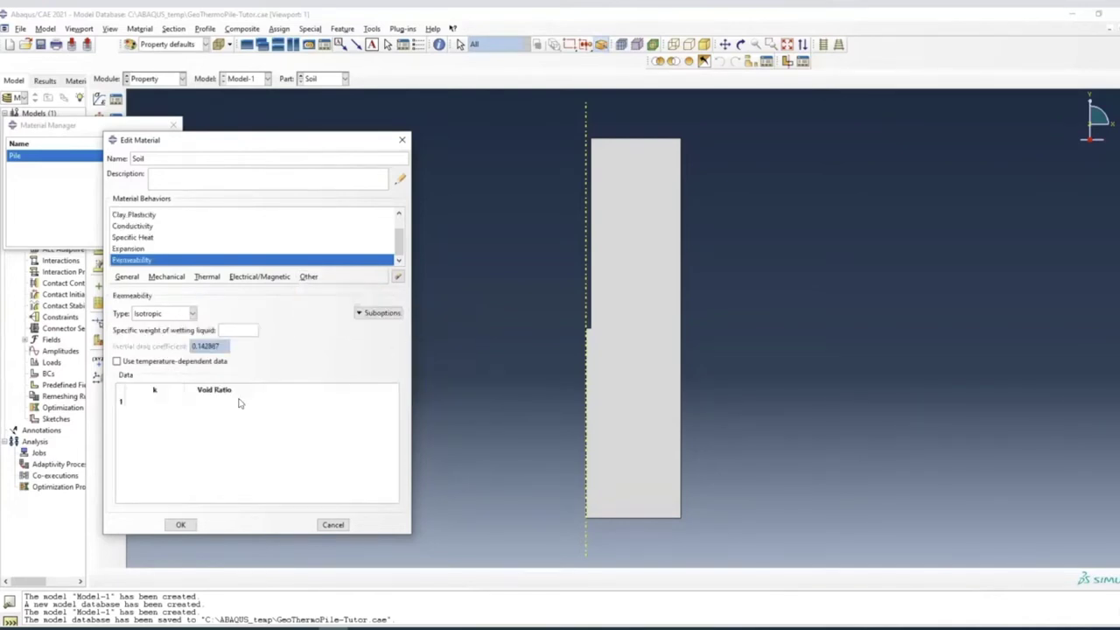
double_click(157, 403)
left_click(209, 405)
left_click(179, 525)
left_click(257, 419)
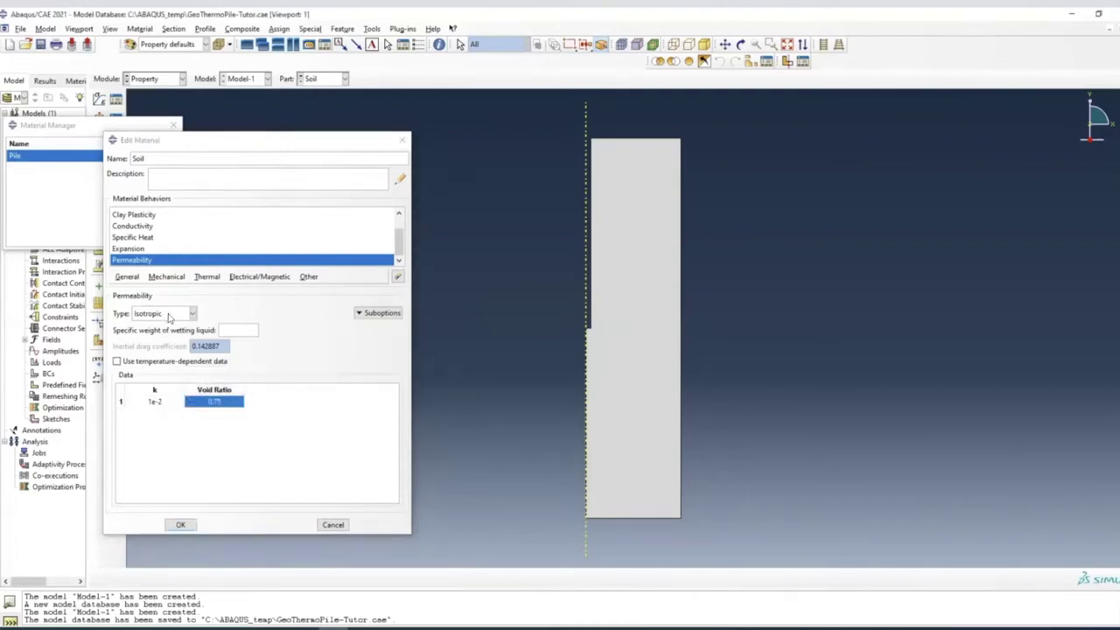
left_click(181, 525)
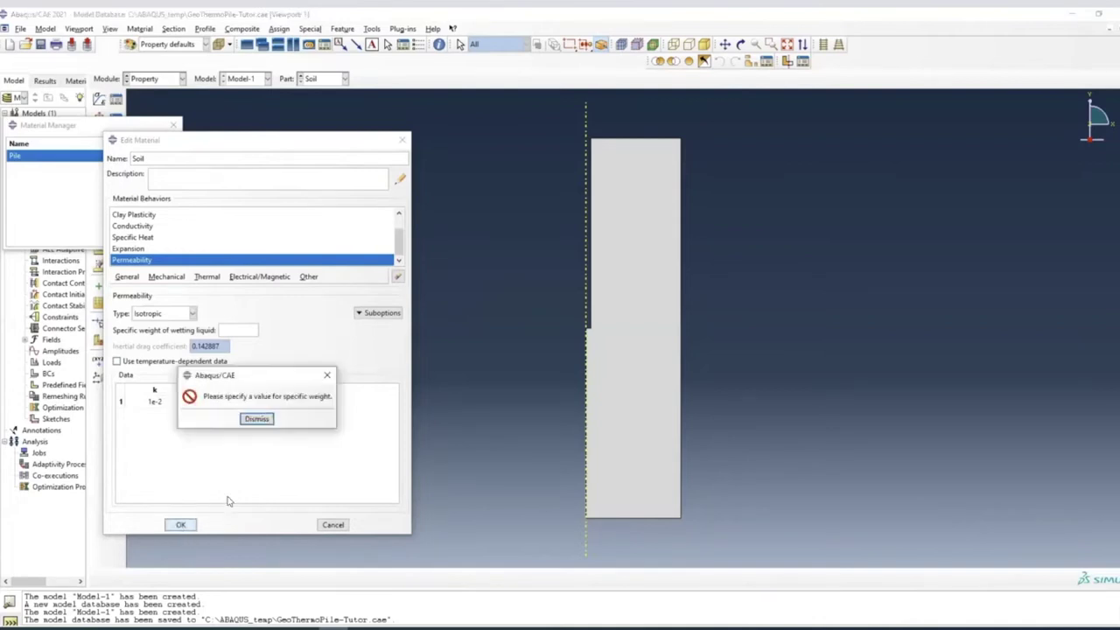
left_click(256, 419)
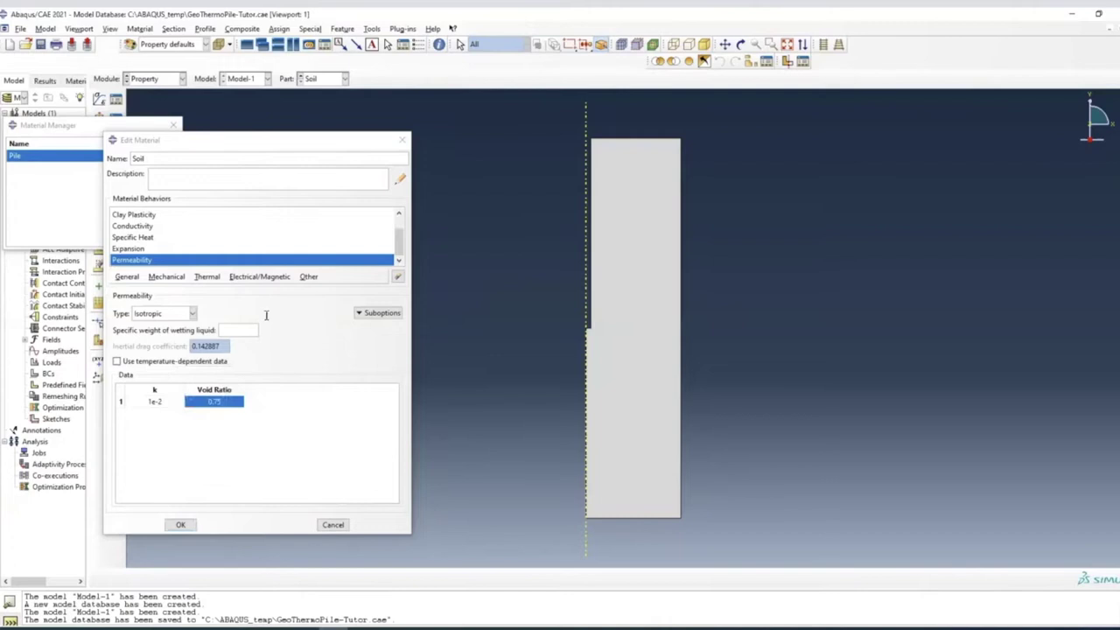
Set the wetting liquid's specific weight to 9.81 and save the Soil material
left_click(306, 276)
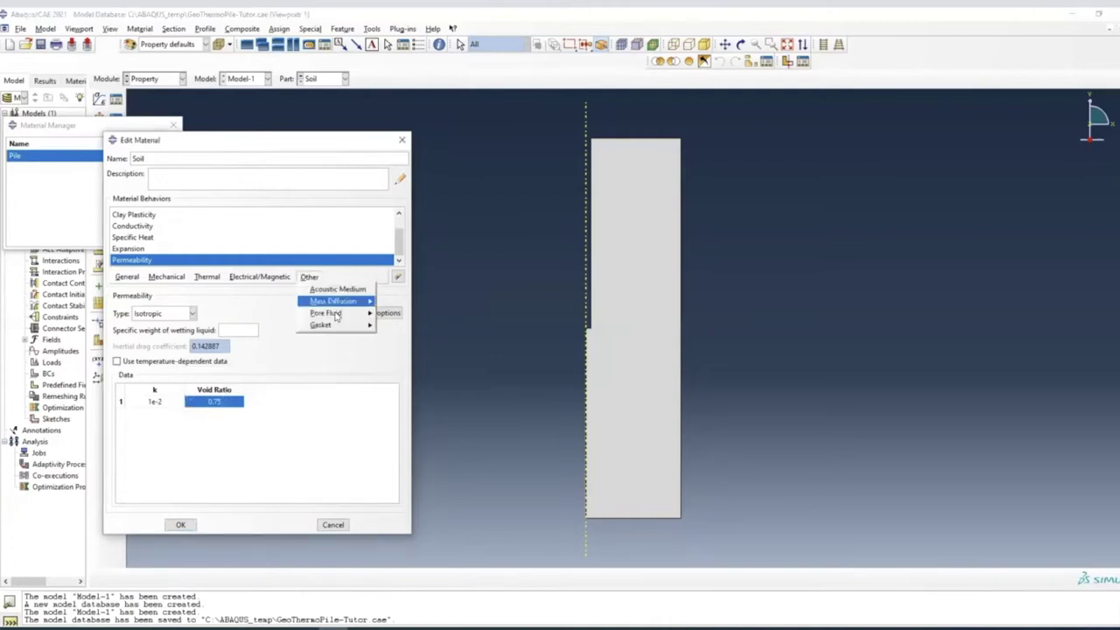
mouse_move(342, 313)
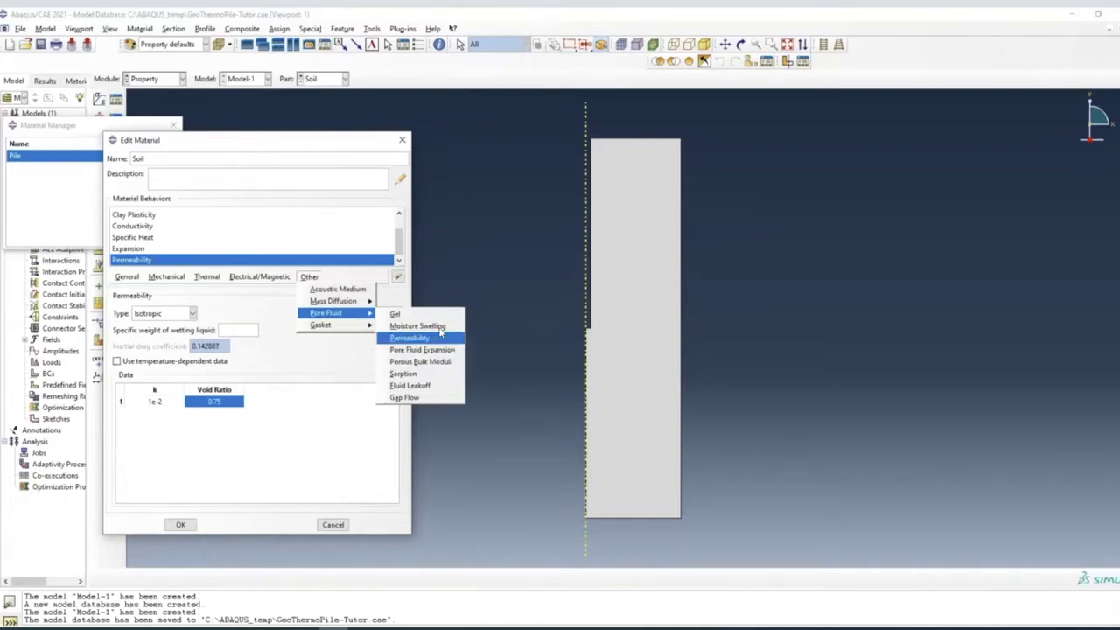
left_click(363, 428)
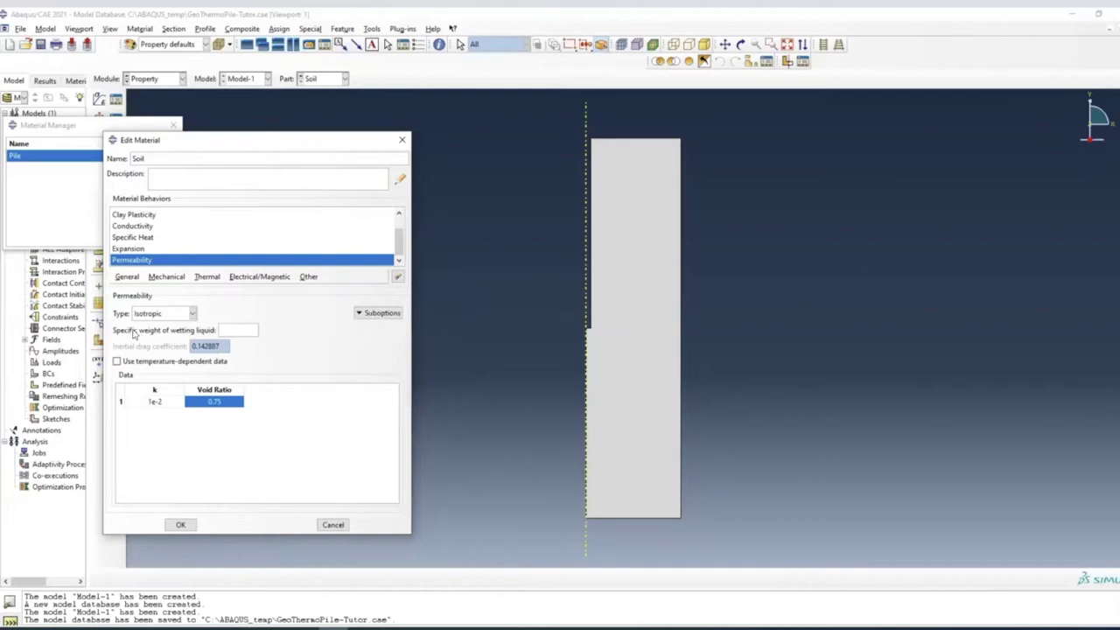
left_click(239, 332)
left_click(181, 526)
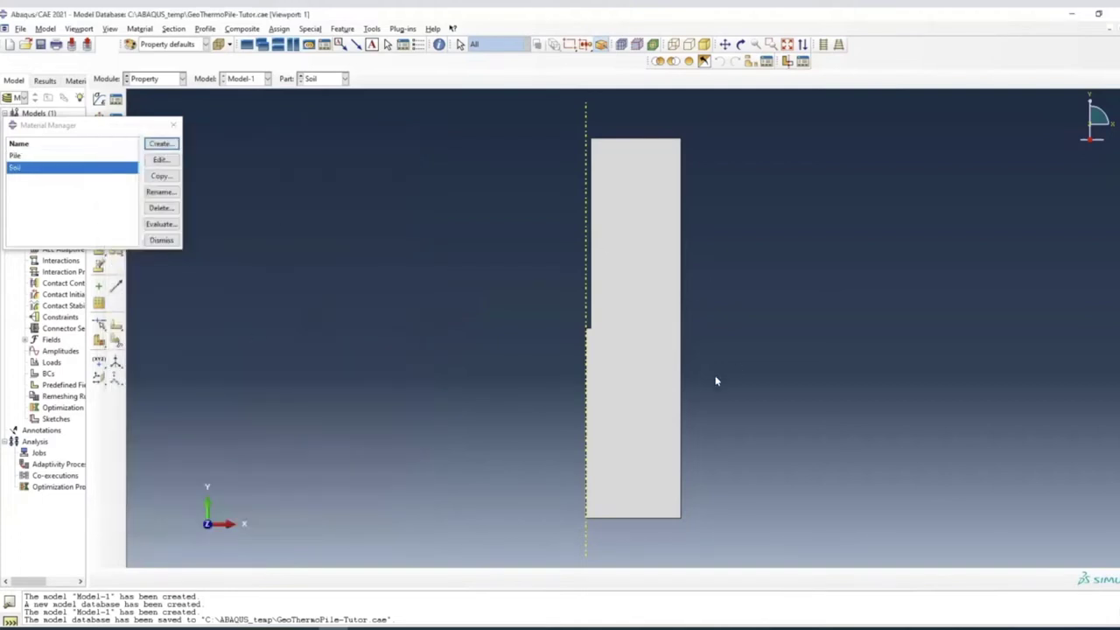
Create the solid homogeneous section Soil using the Soil material
left_click_drag(132, 126, 166, 452)
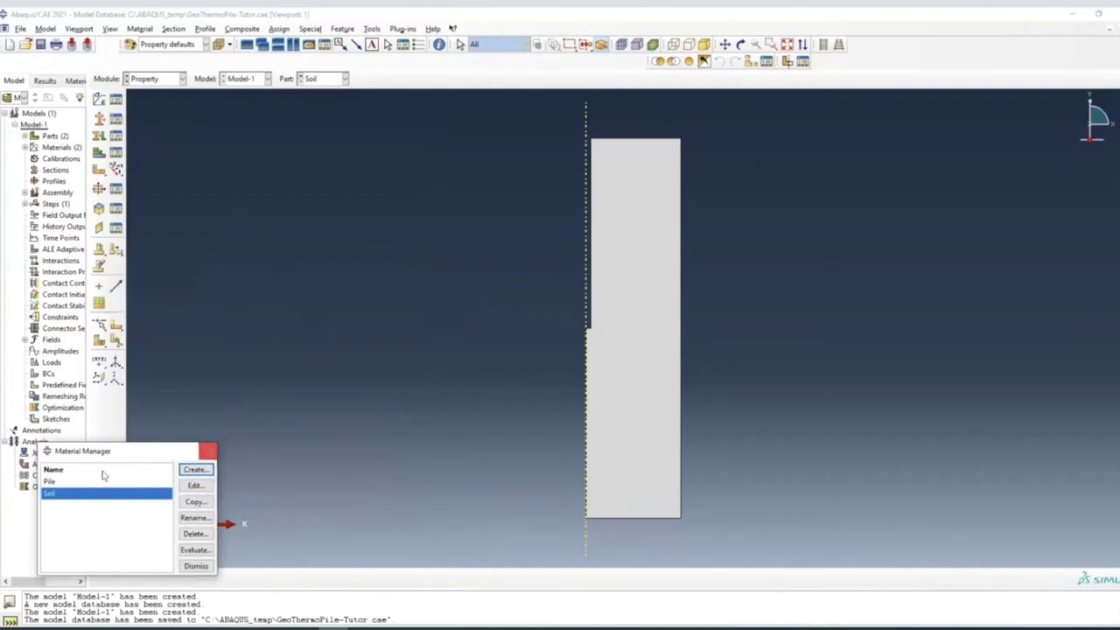
left_click(209, 451)
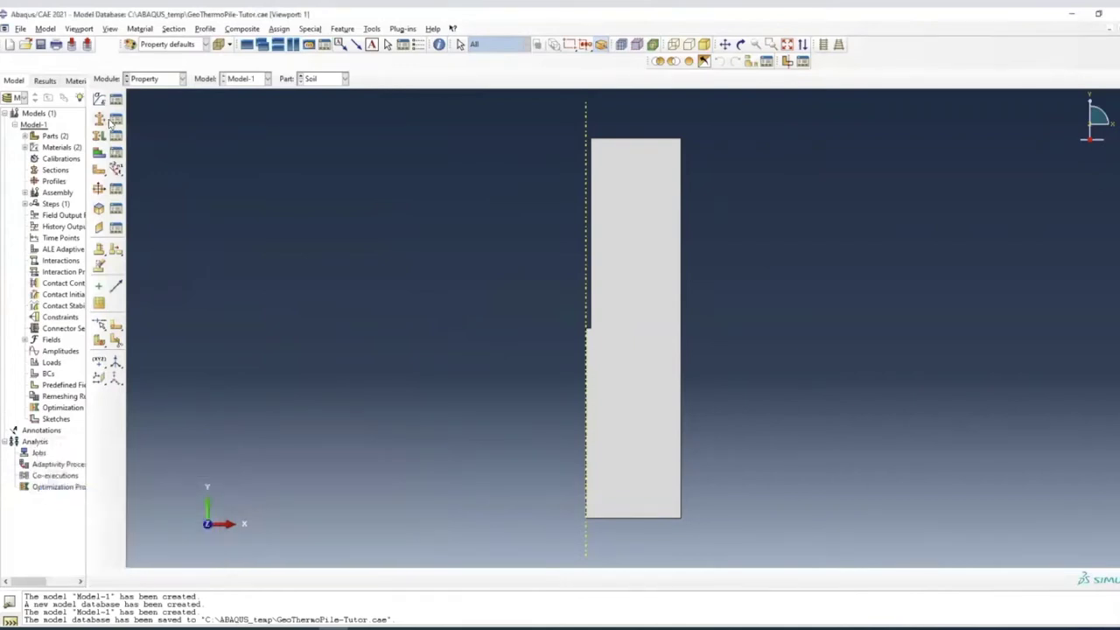
left_click(102, 121)
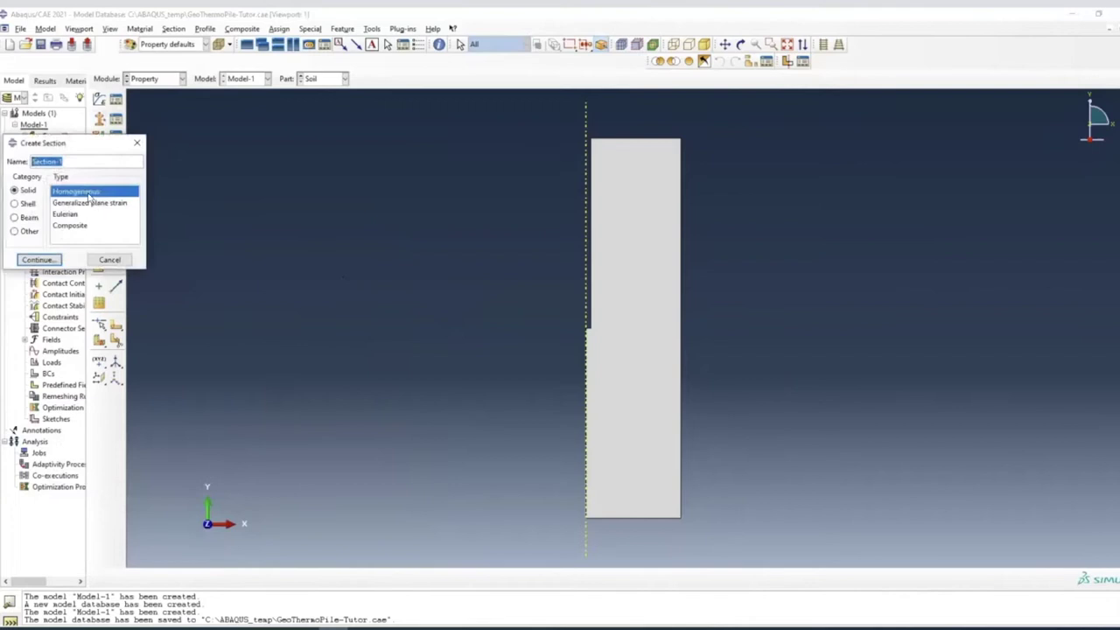
left_click_drag(99, 144, 248, 238)
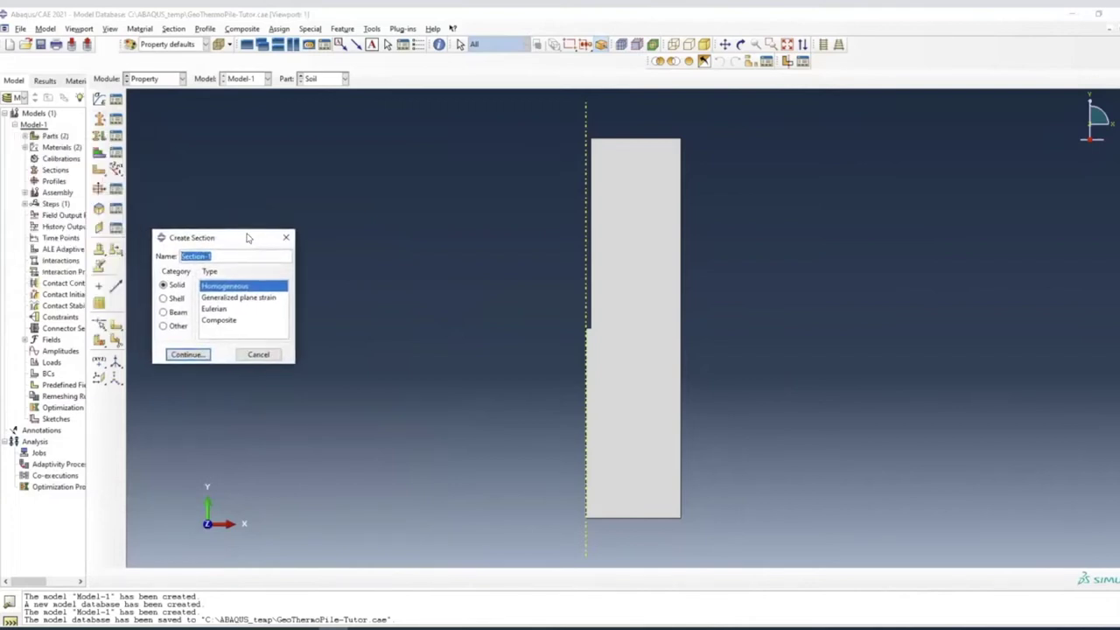
type("Soil")
left_click(189, 355)
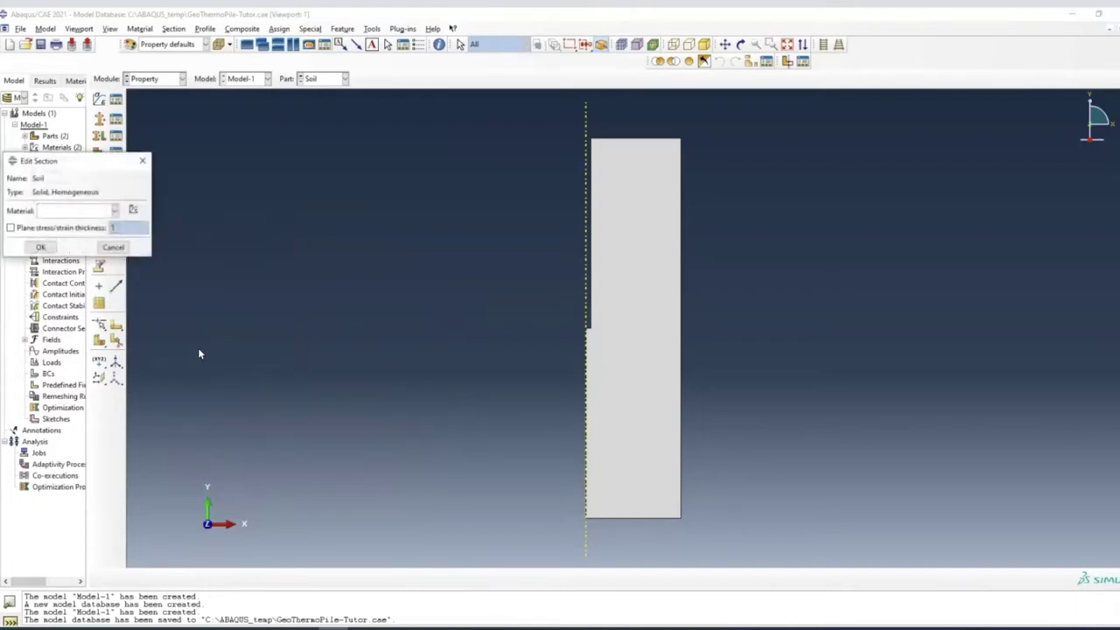
left_click(95, 213)
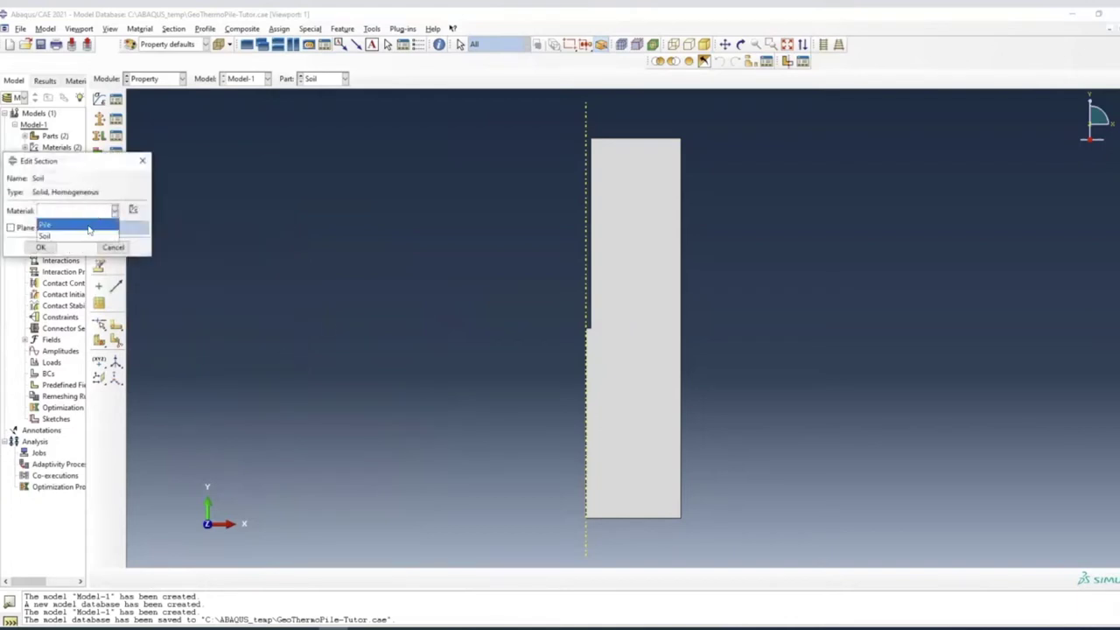
left_click(85, 236)
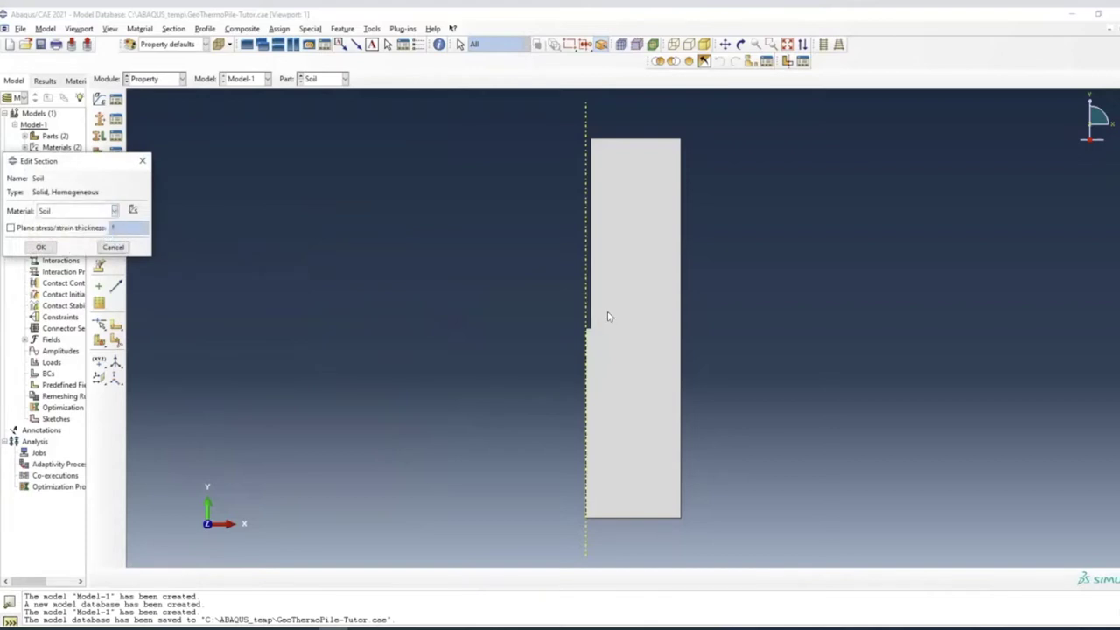
left_click(40, 247)
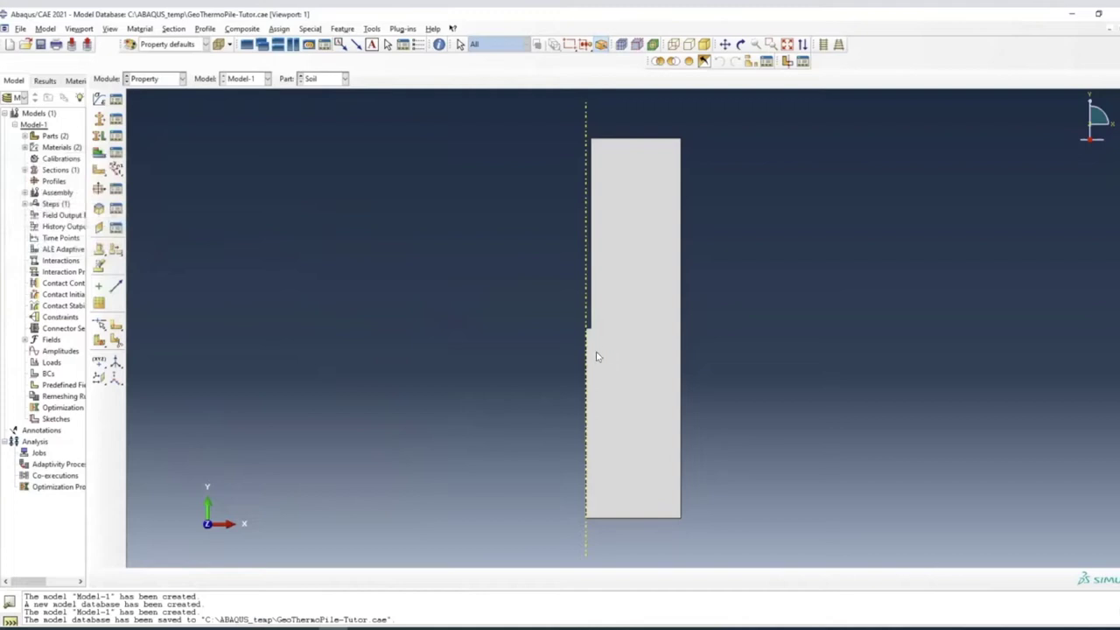
Create the solid homogeneous section Pile using the Pile material
left_click(116, 122)
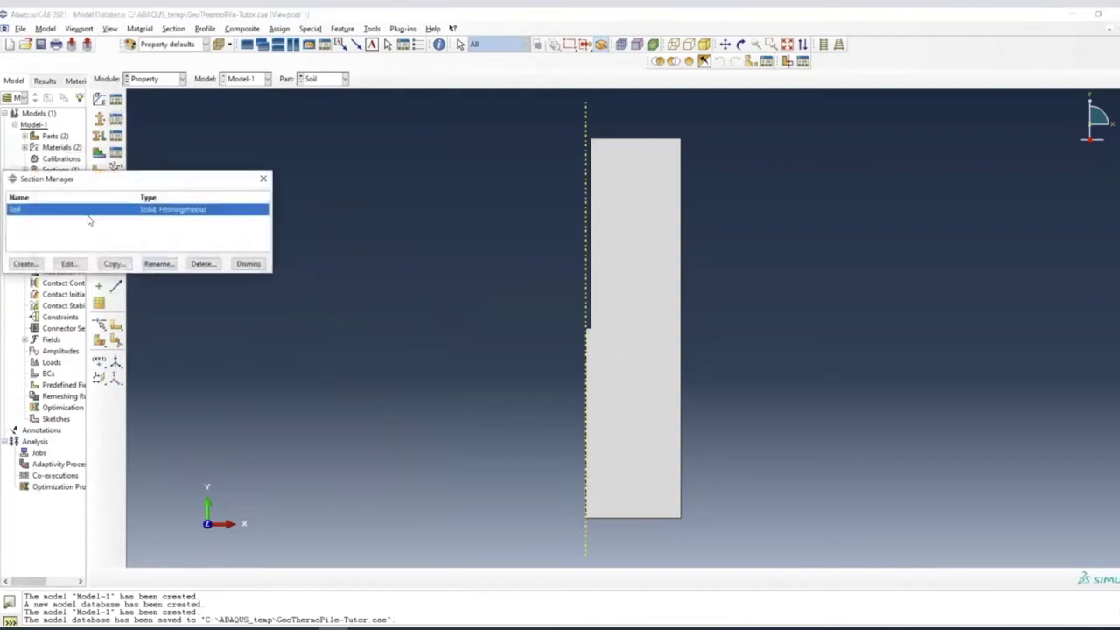
left_click(24, 263)
type("Pile")
left_click(188, 354)
left_click(115, 210)
left_click(68, 223)
left_click(42, 248)
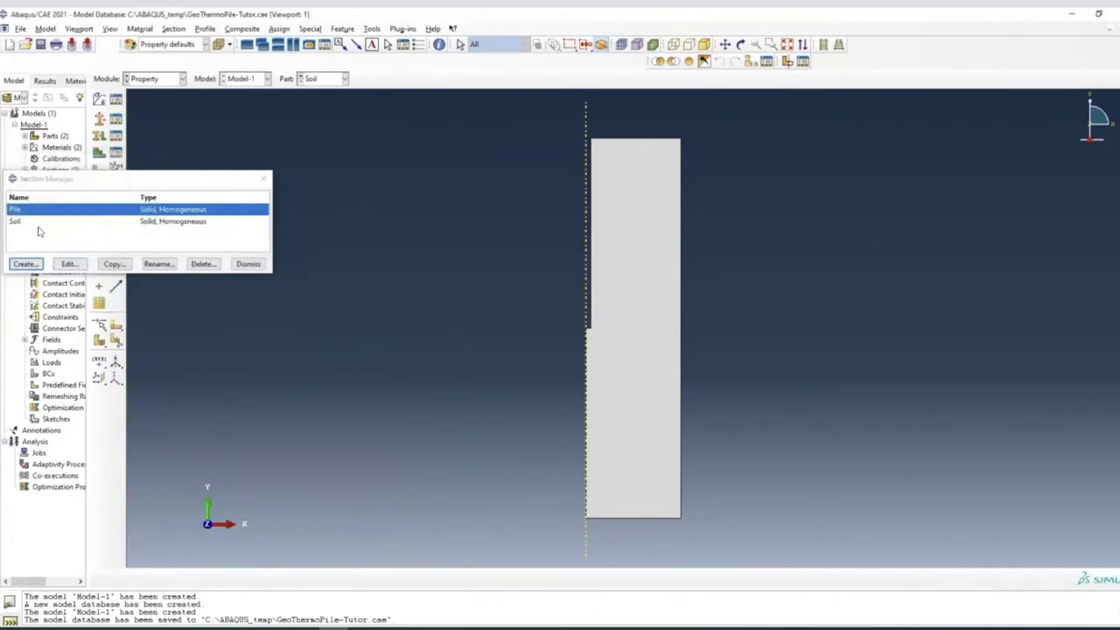
left_click(264, 179)
Select the whole Soil part as set Soil and assign it the Soil section
left_click(99, 135)
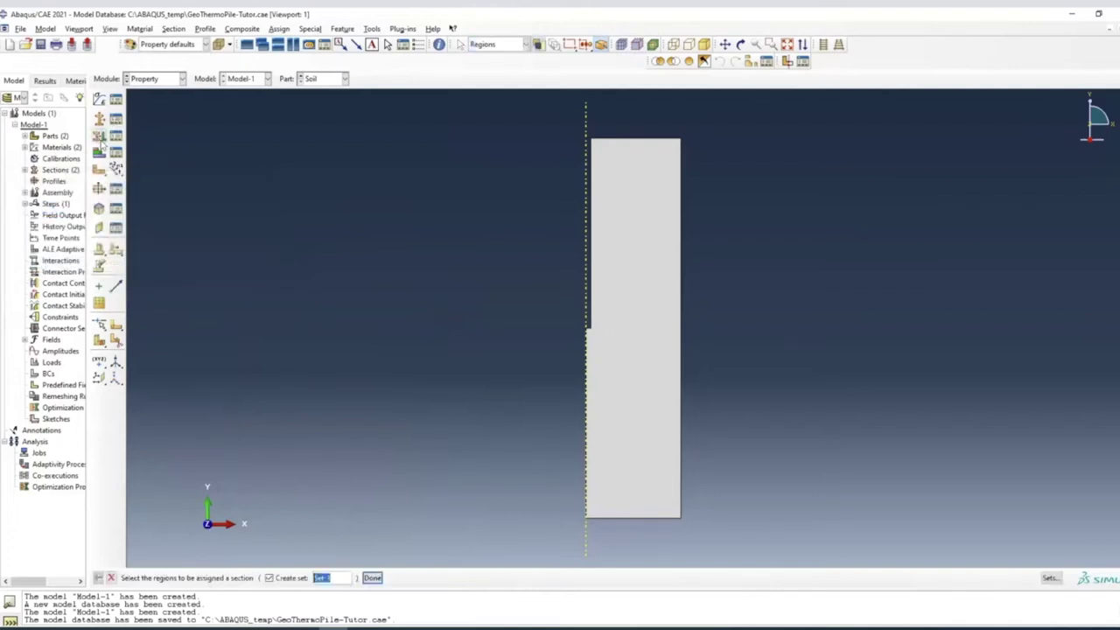
left_click(640, 397)
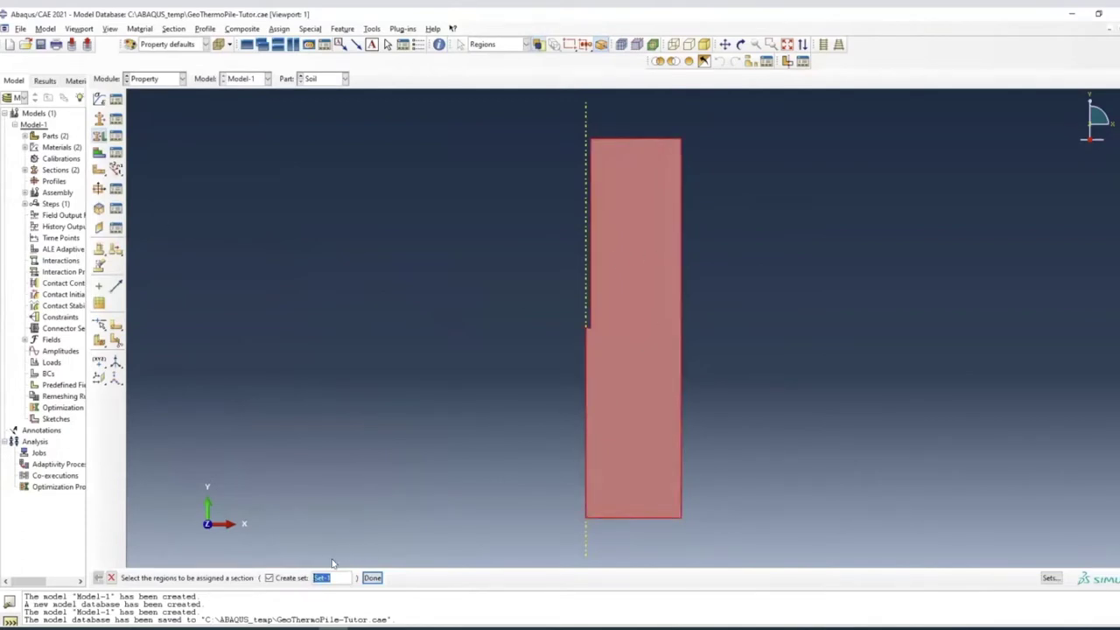
key("BackSpace")
type("Soil")
left_click(372, 578)
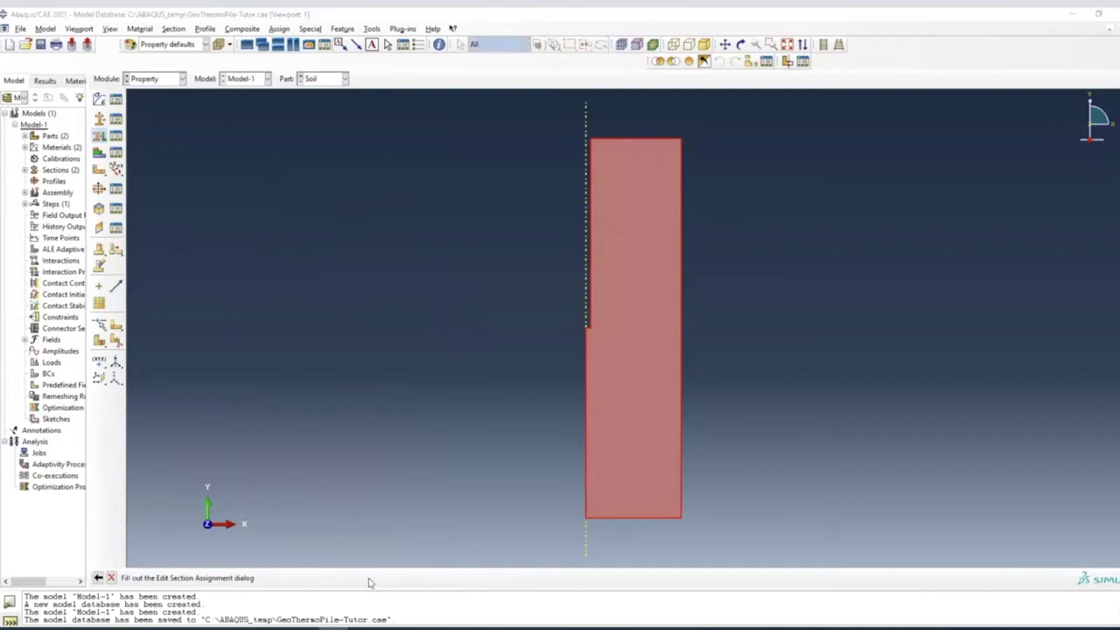
left_click(76, 261)
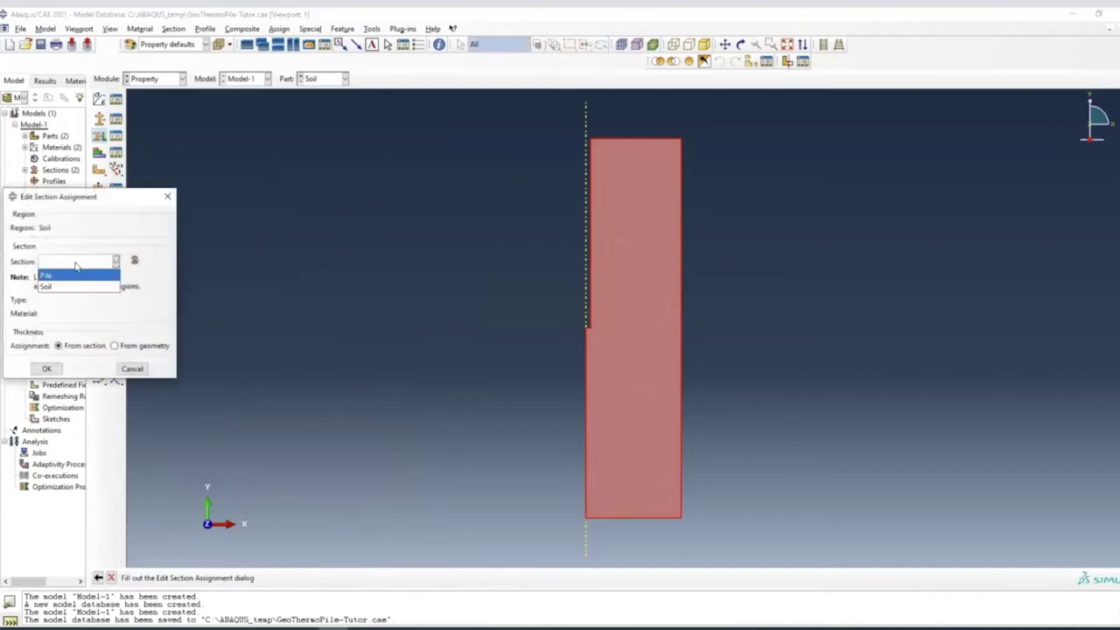
left_click(75, 287)
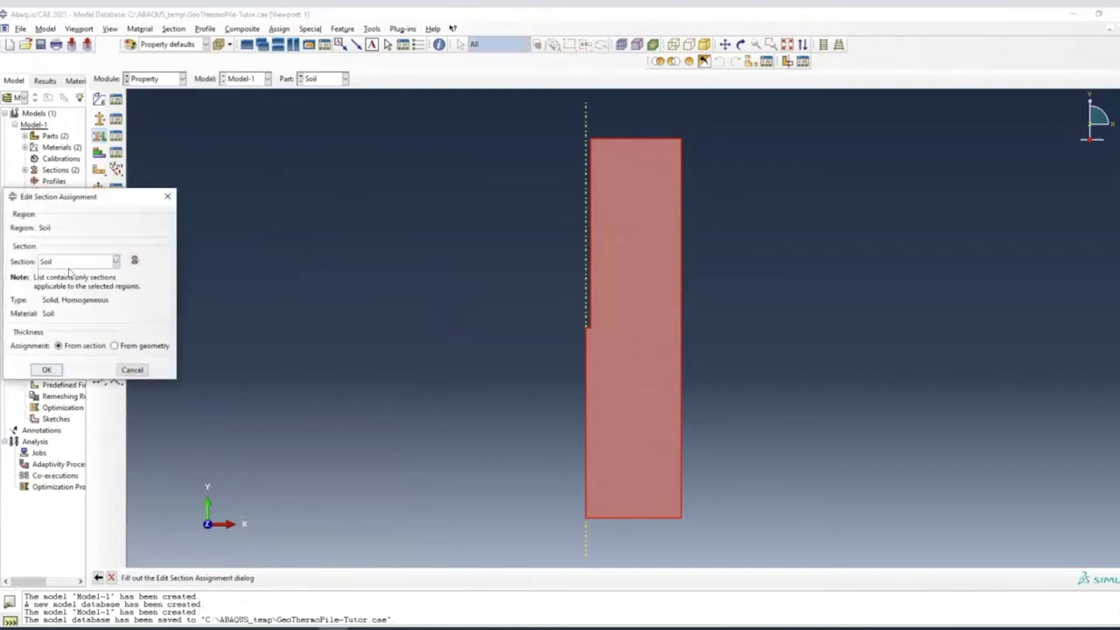
left_click(48, 370)
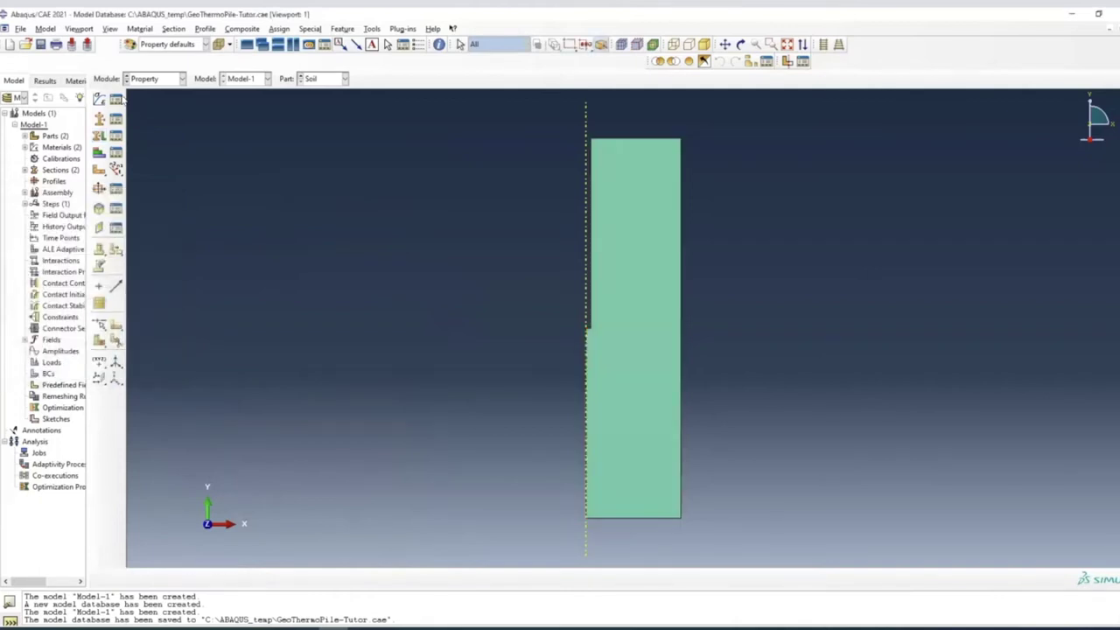
Display the Pile part and begin a section assignment with set name Pile
left_click(324, 80)
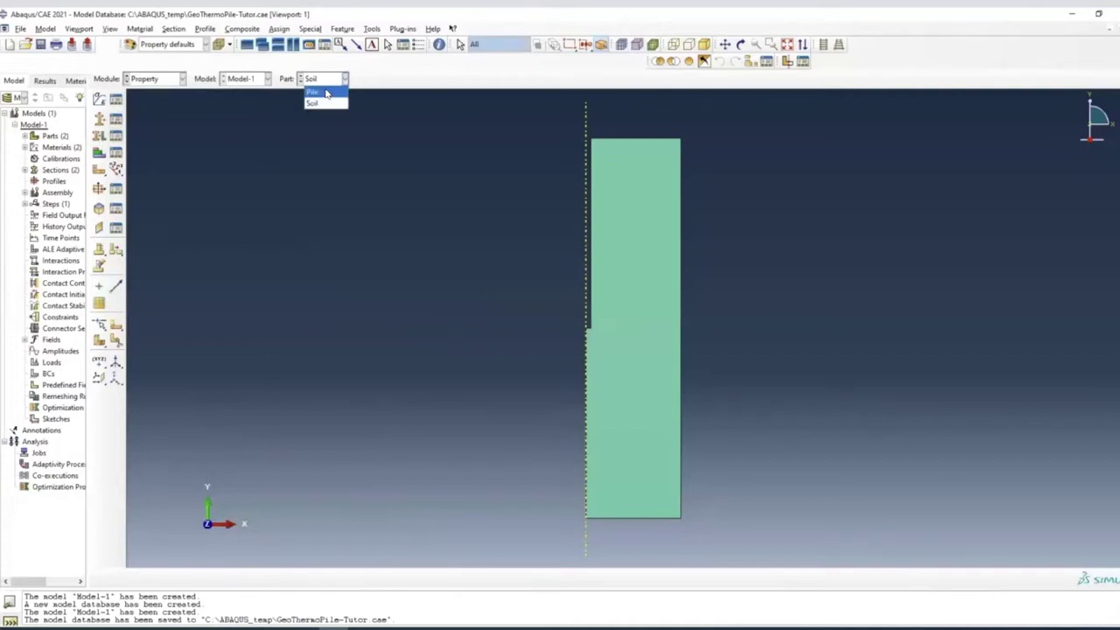
left_click(312, 99)
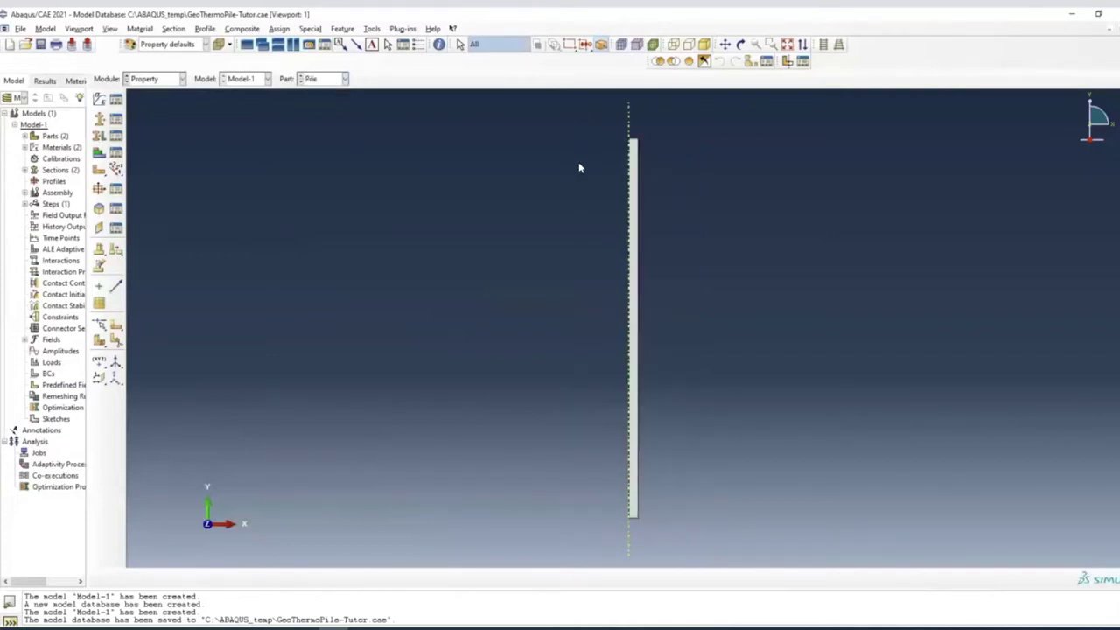
left_click(99, 136)
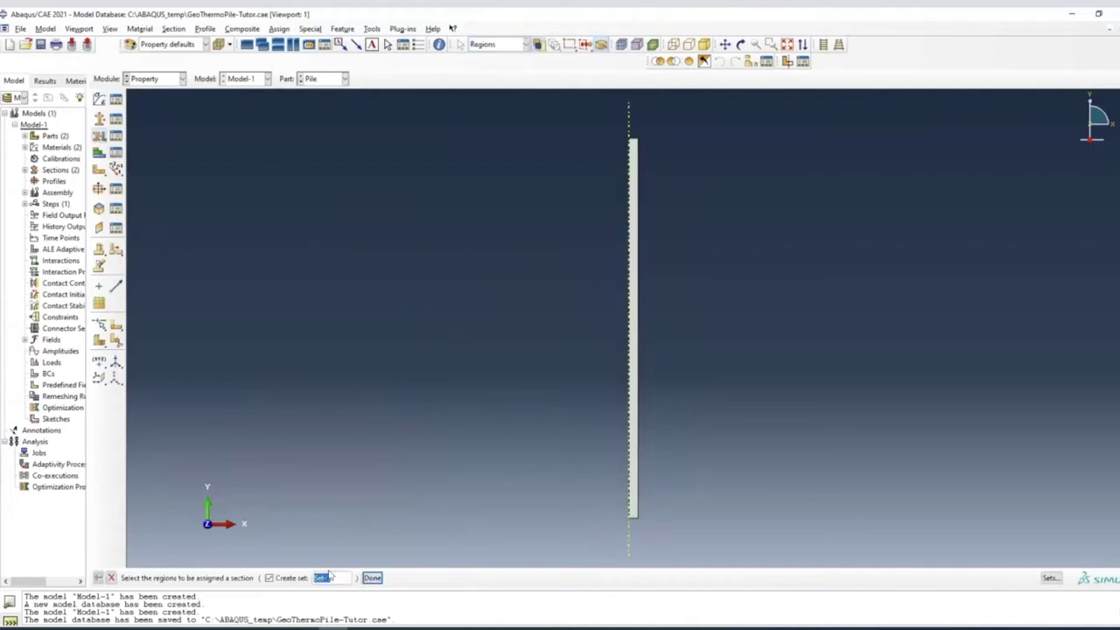
type("Pile")
left_click(369, 579)
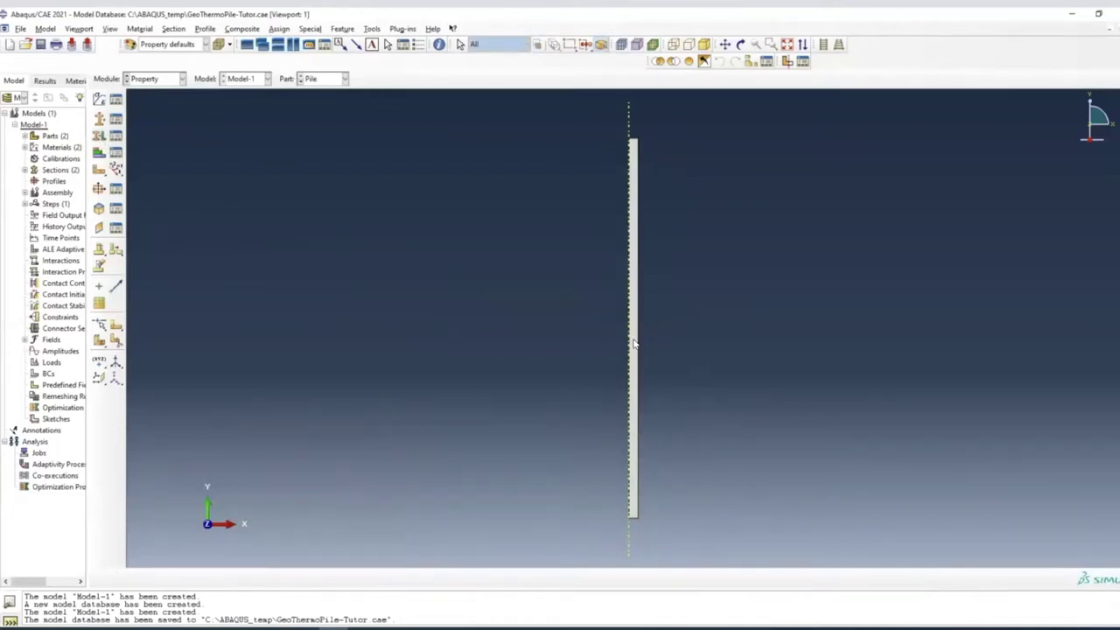
Assign the Pile section to the pile region as set Pile, then enter the Assembly module
left_click(100, 153)
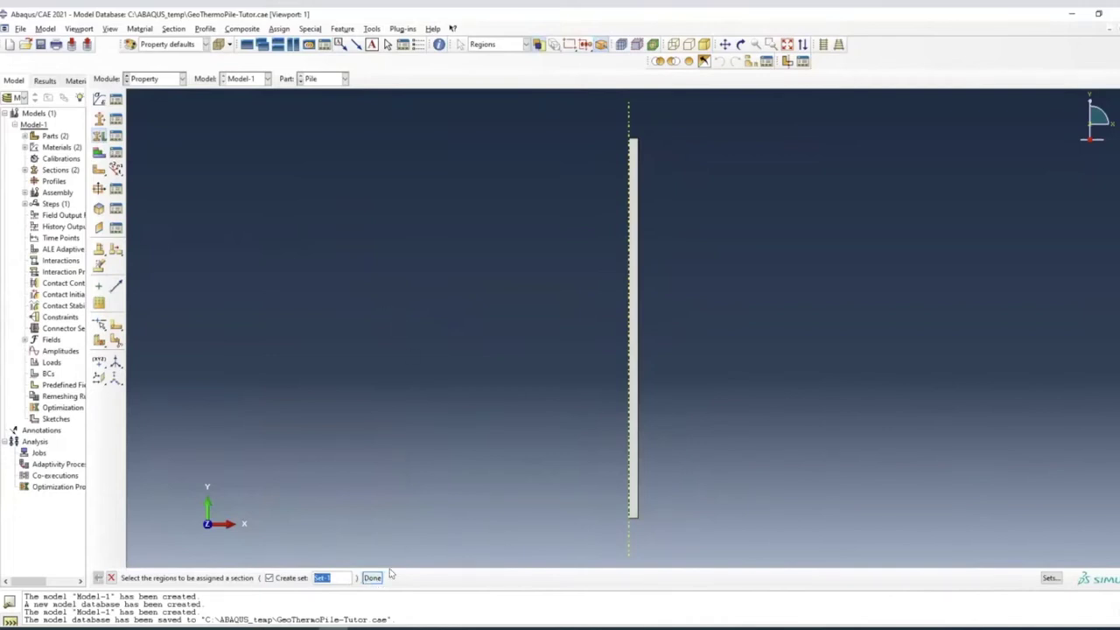
left_click(632, 452)
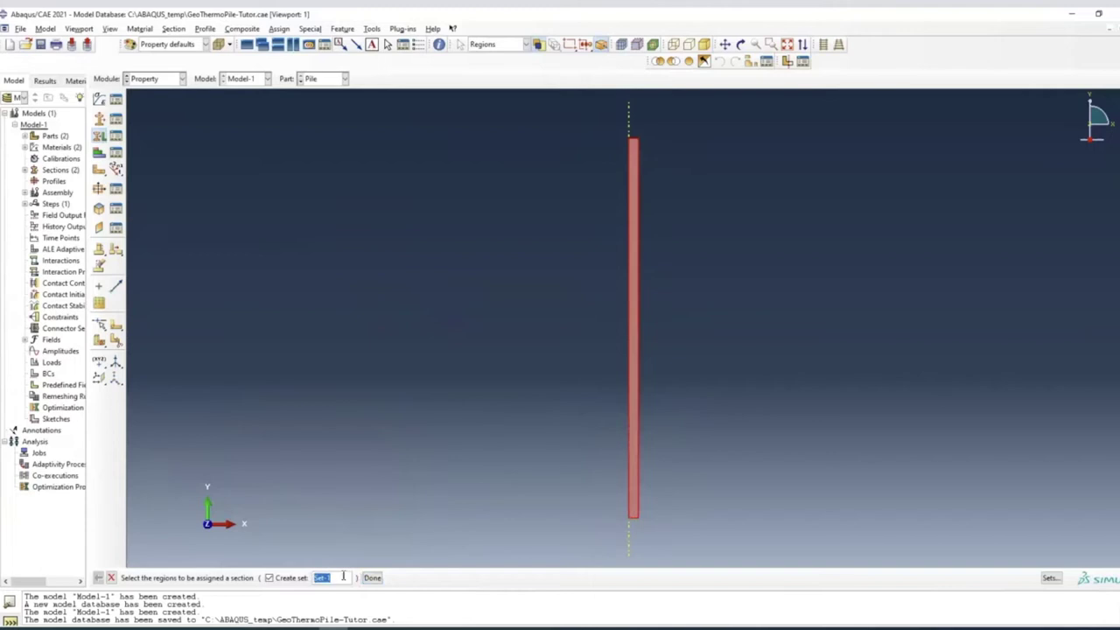
type("Pile")
left_click(376, 577)
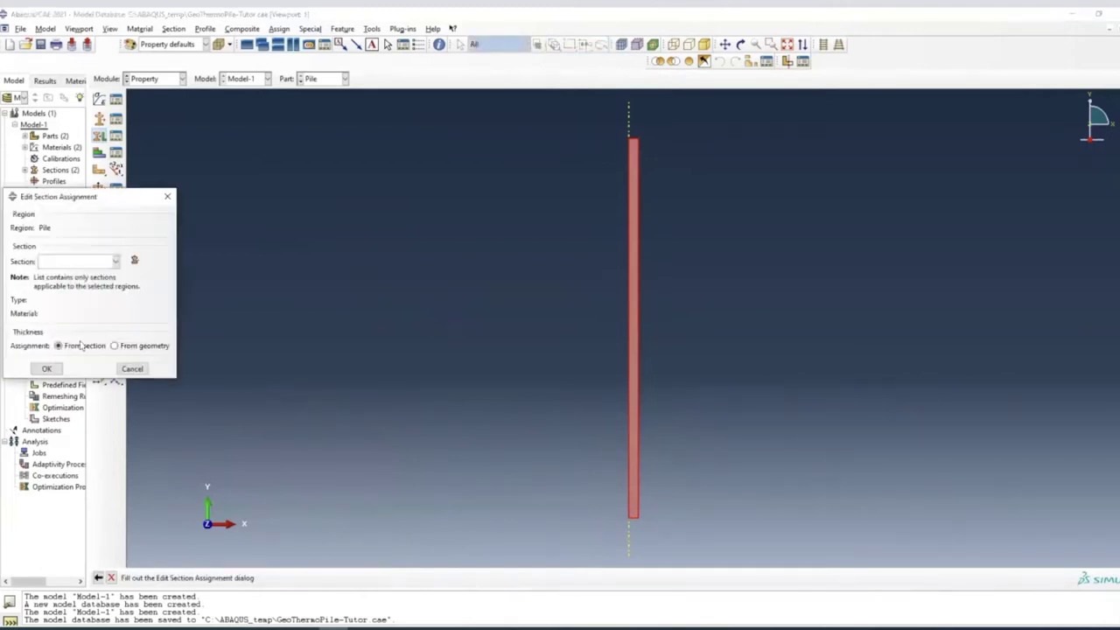
left_click(87, 264)
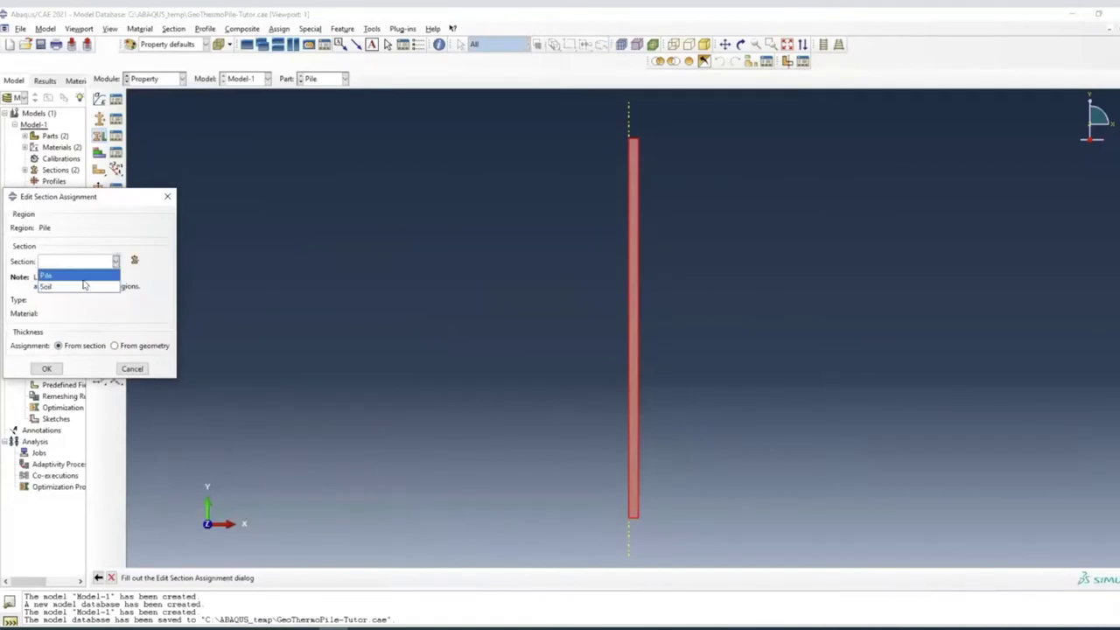
left_click(81, 277)
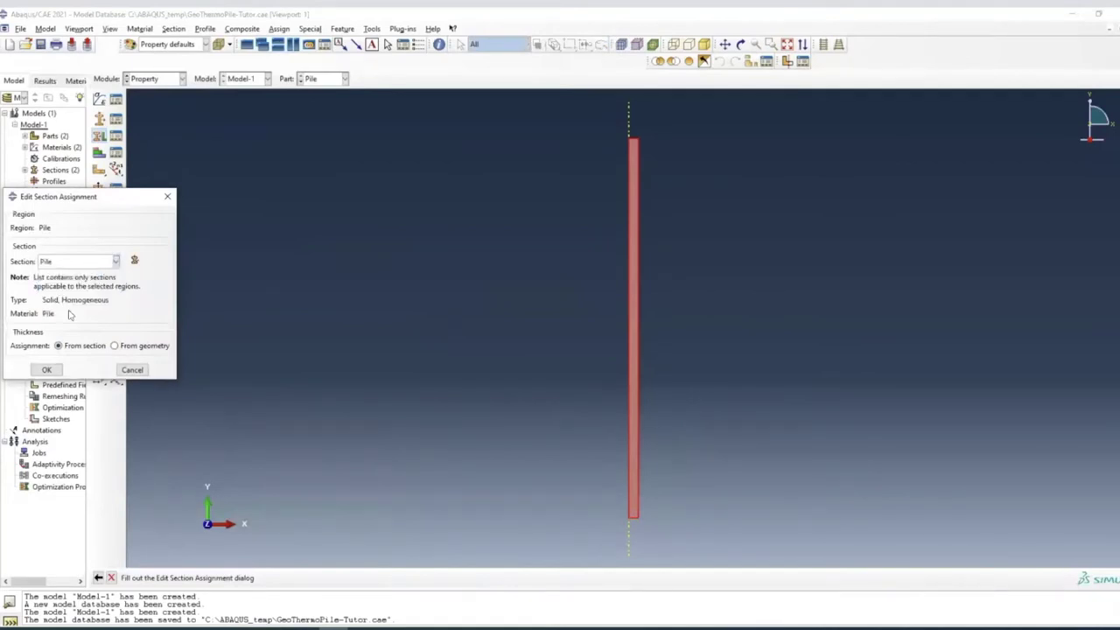
left_click(46, 371)
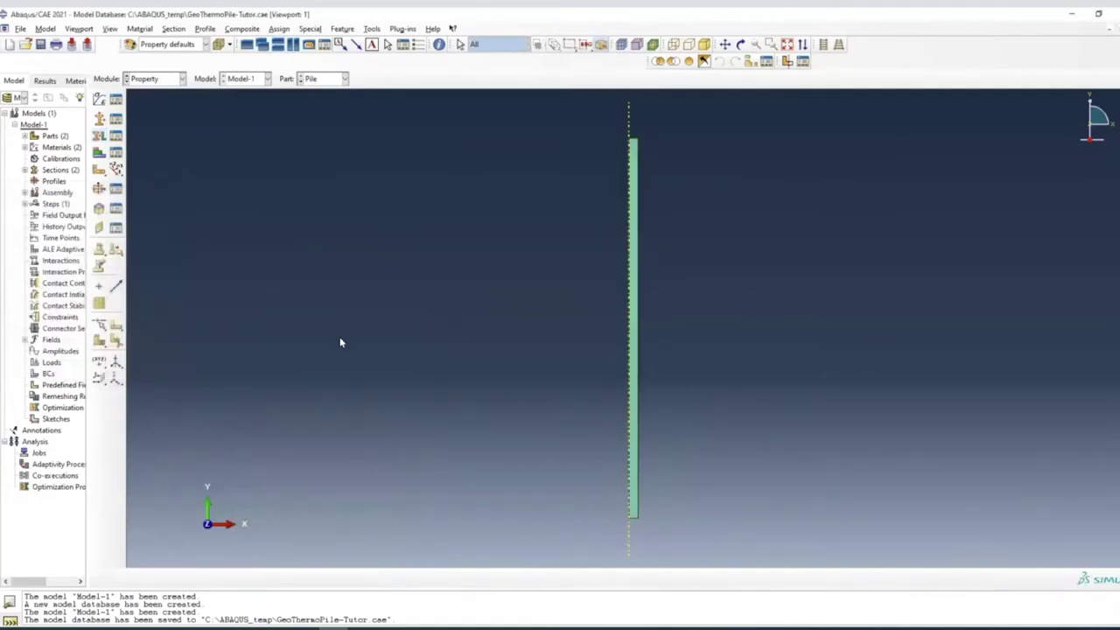
left_click(160, 81)
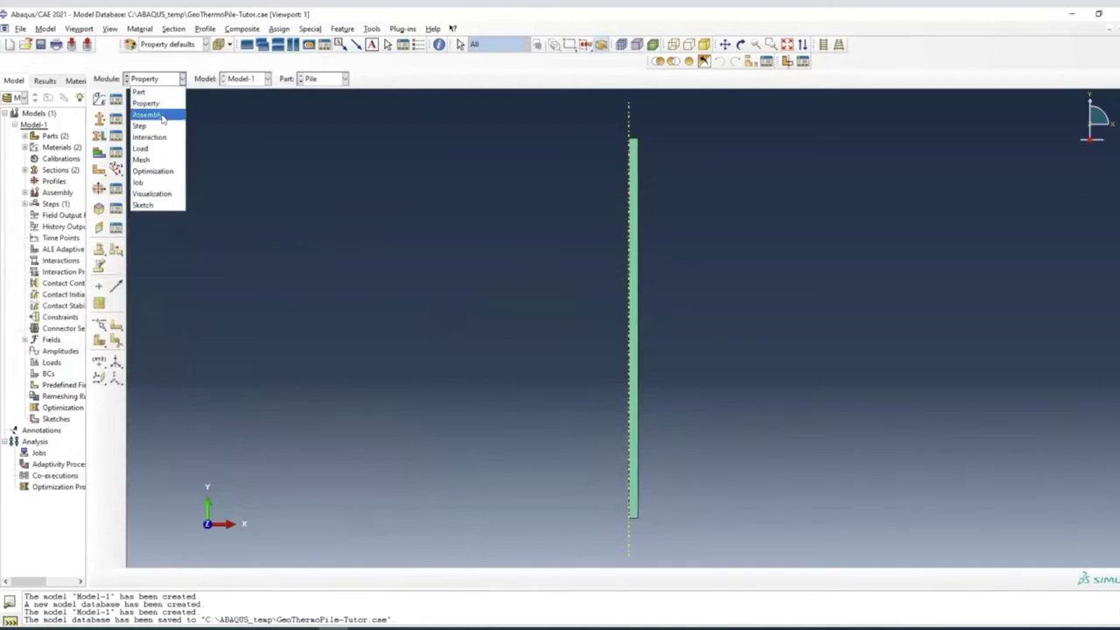
left_click(161, 116)
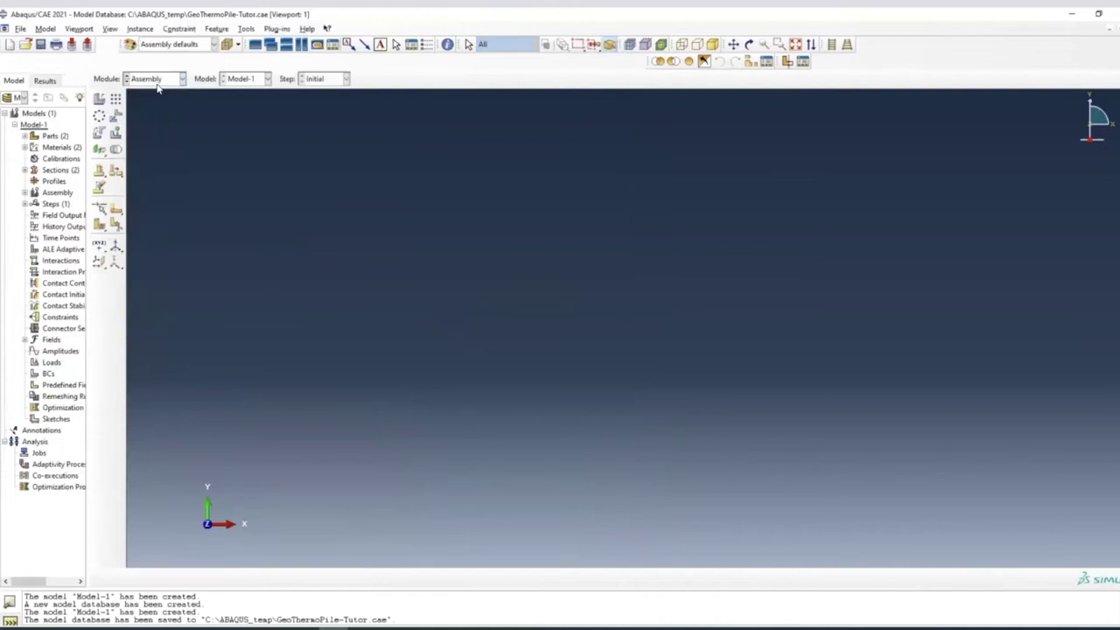
Create instances of both the Pile and Soil parts together in the assembly
left_click(99, 99)
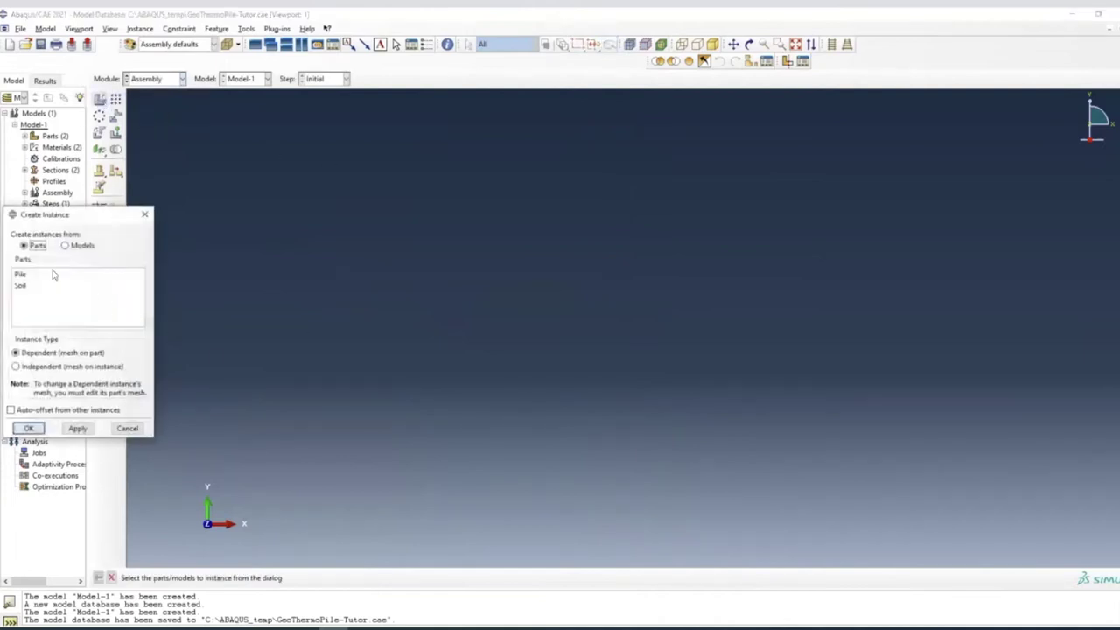
left_click(51, 276)
left_click(40, 286, "shift")
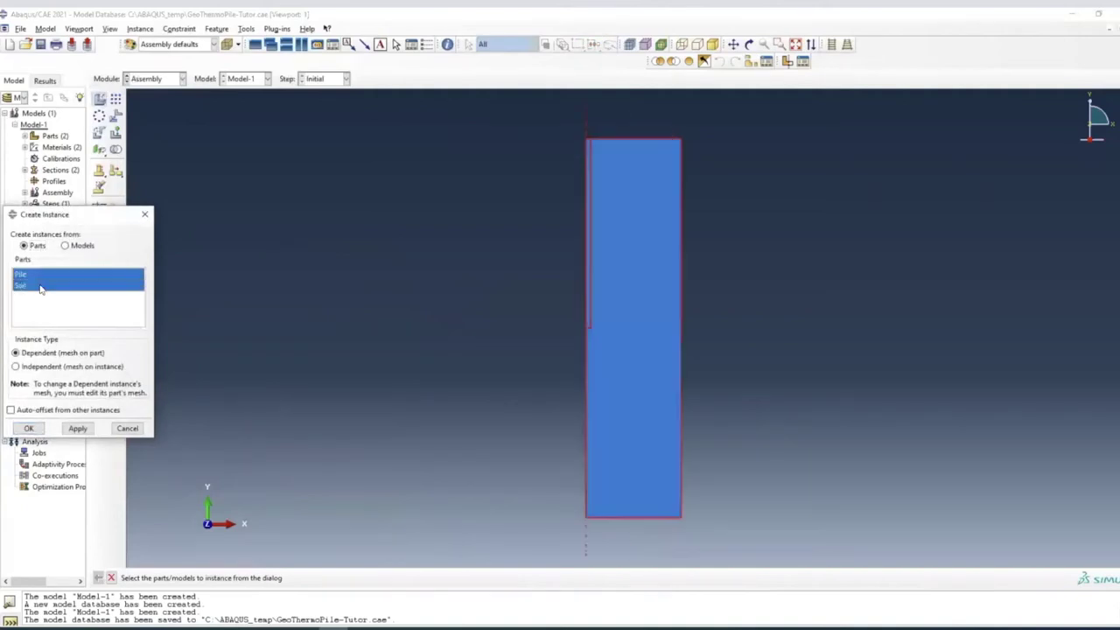
key("Return")
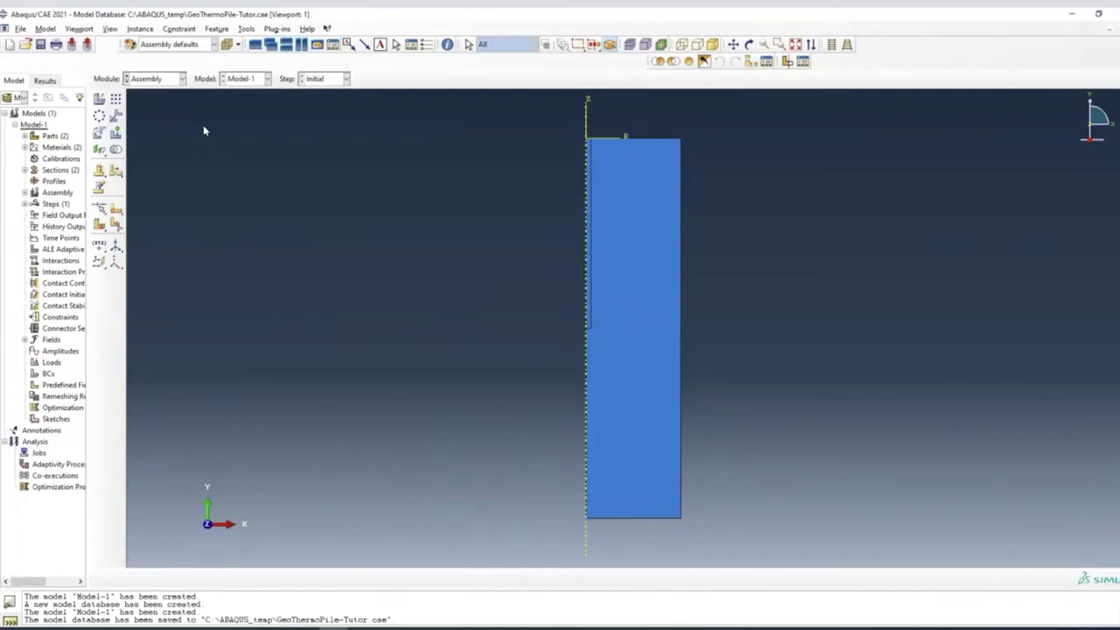
left_click(162, 80)
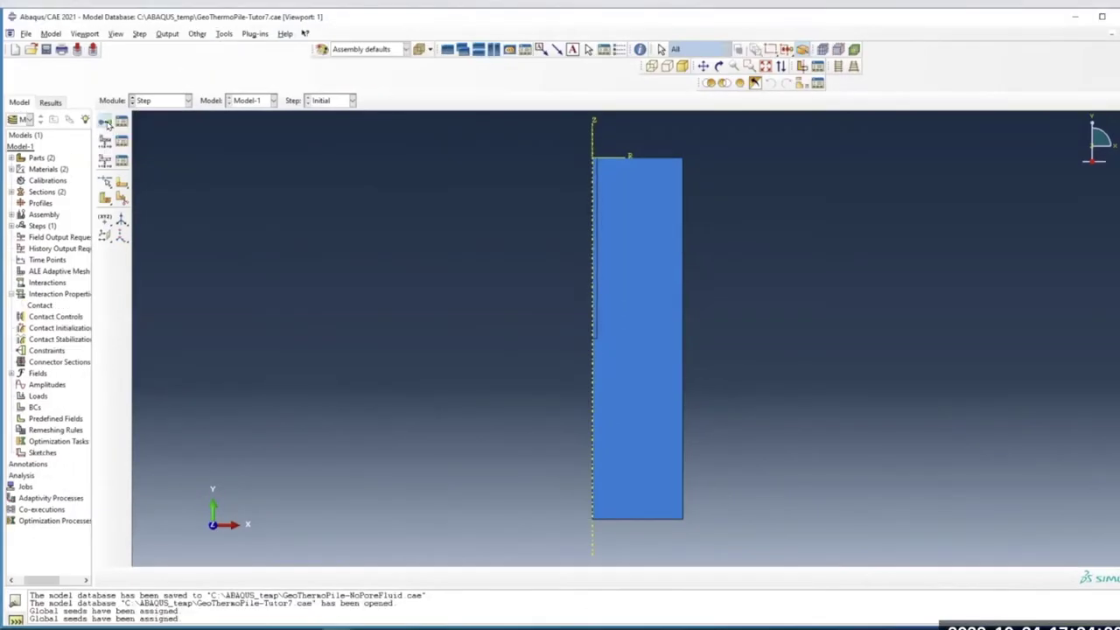
Name a new step Geostatic and choose Coupled temp-displacement from the General procedures
left_click(105, 119)
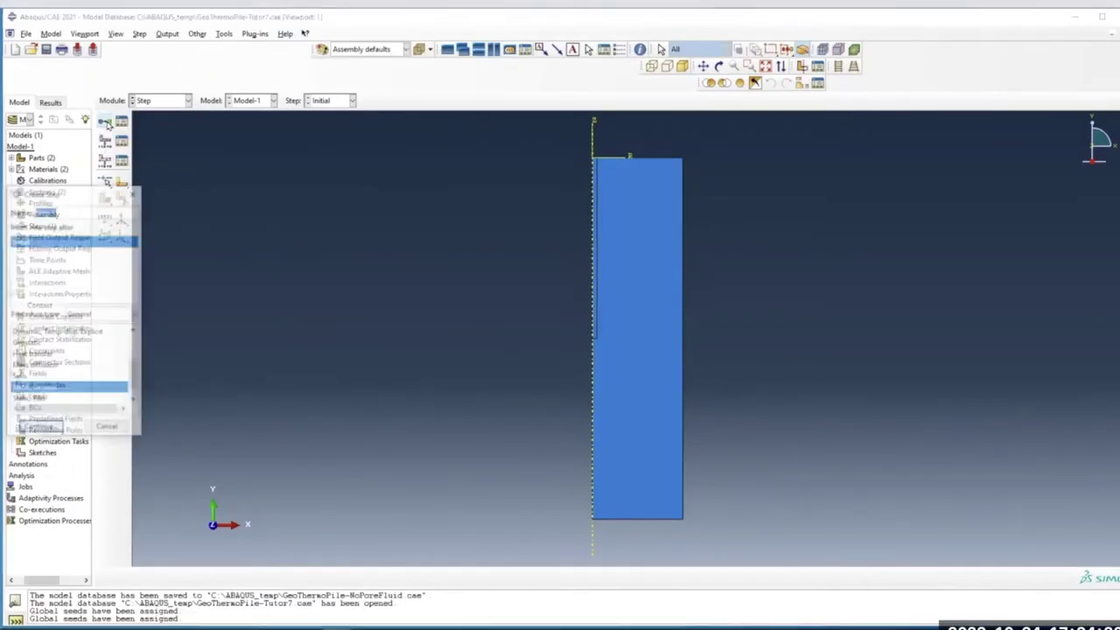
left_click_drag(97, 192, 263, 207)
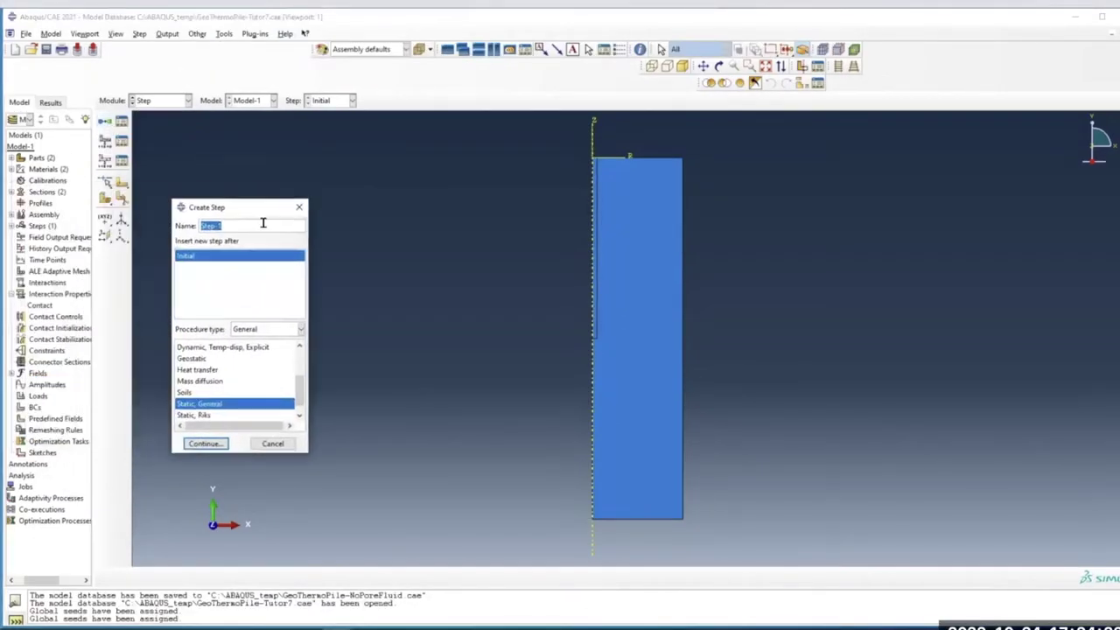
type("Geostatic")
scroll(279, 408, "up", 1)
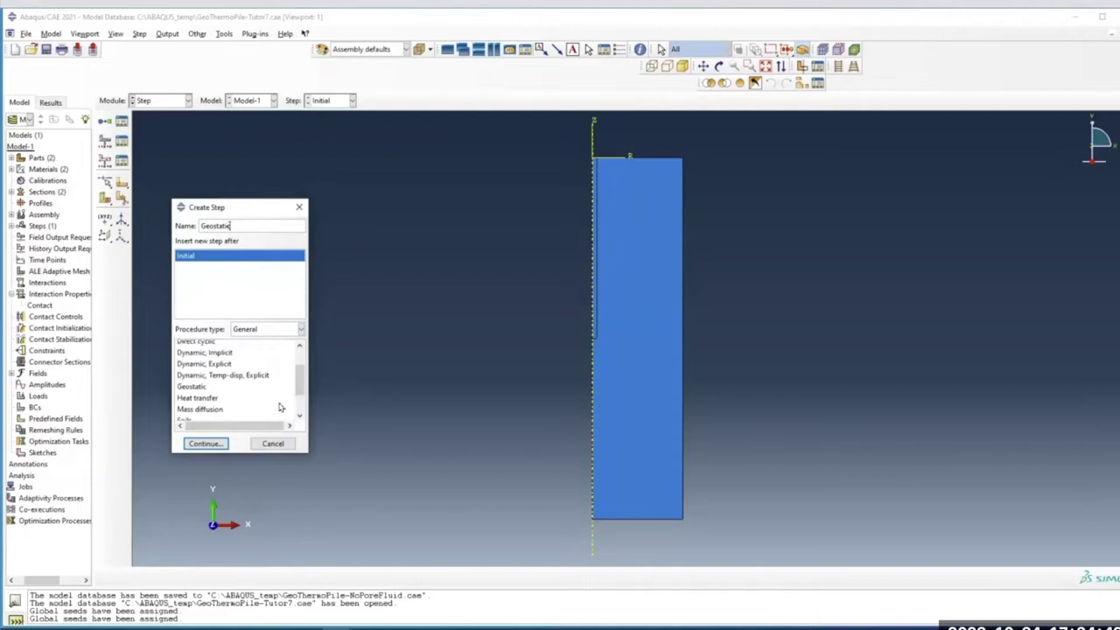
scroll(280, 407, "up", 1)
scroll(278, 403, "up", 1)
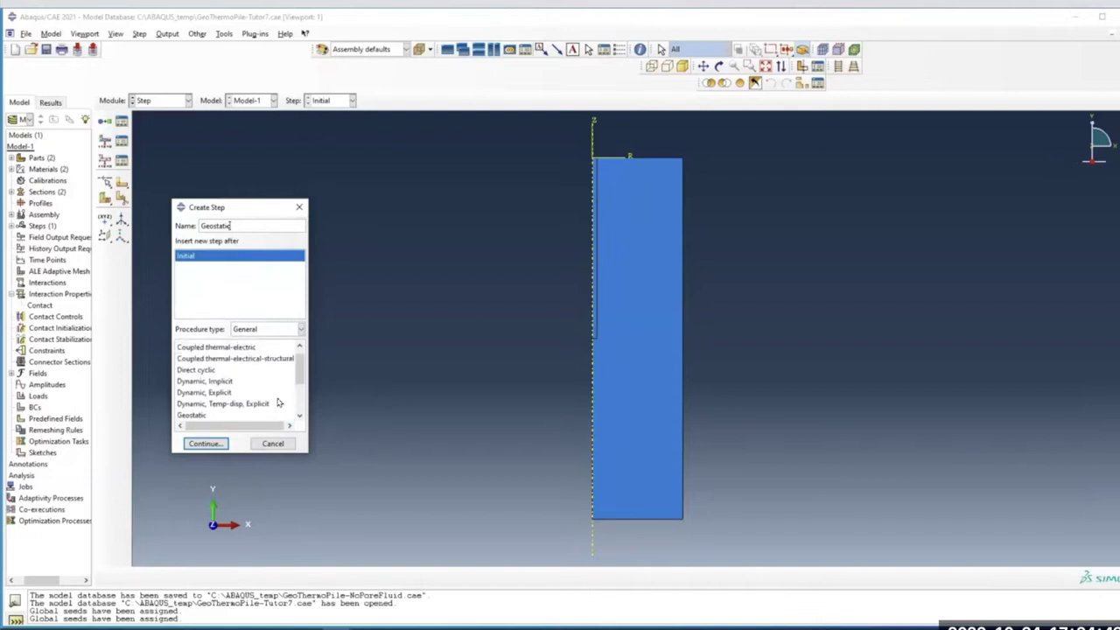
scroll(278, 399, "up", 1)
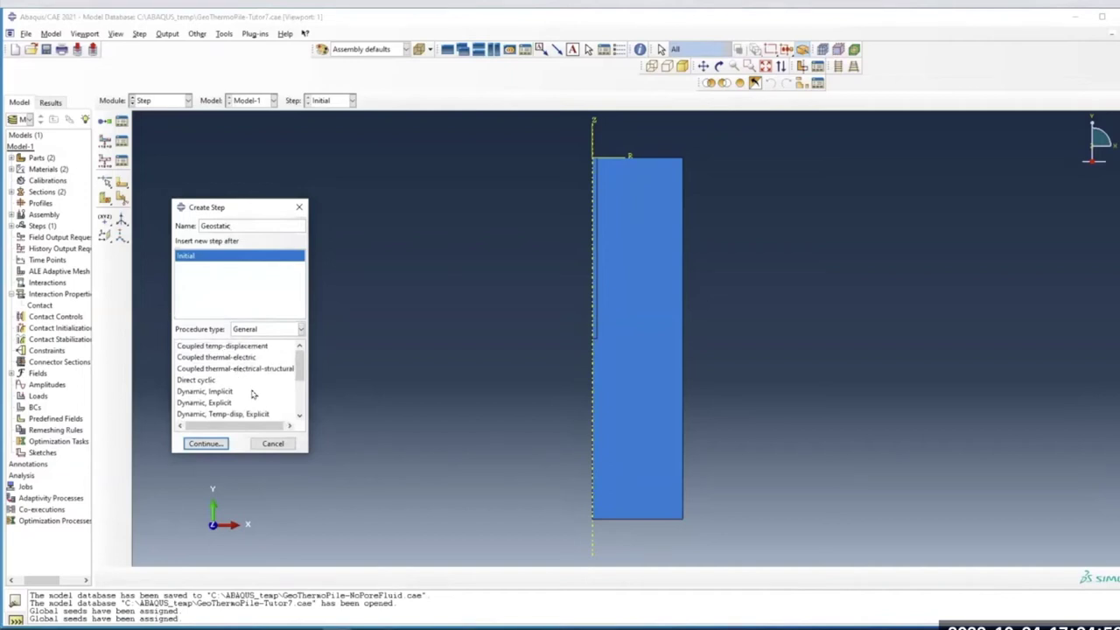
scroll(302, 370, "down", 3)
left_click(292, 392)
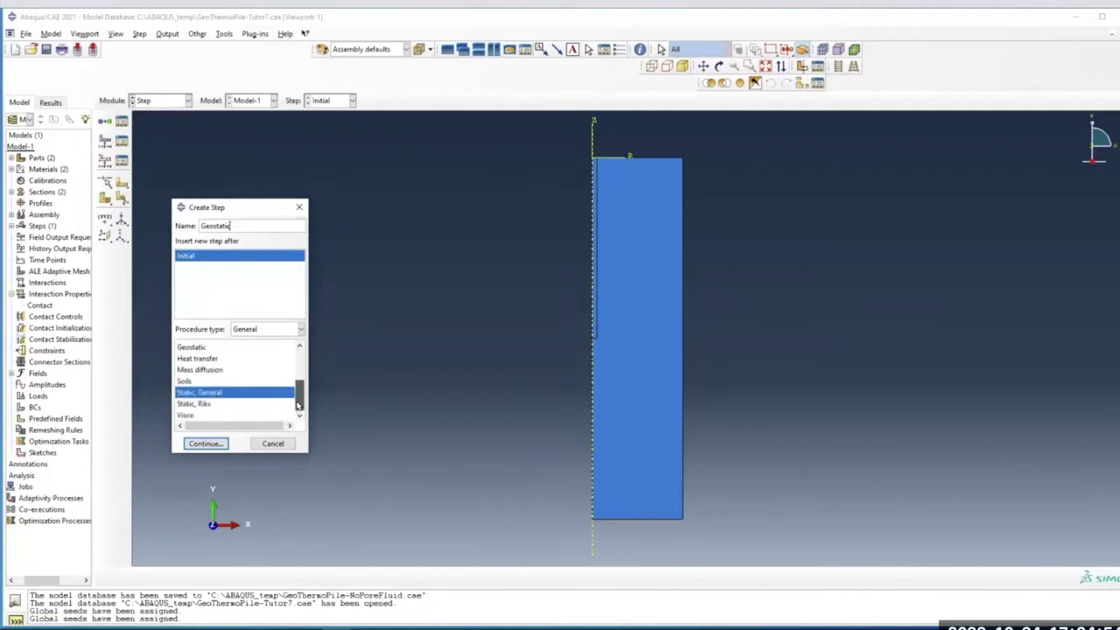
left_click(213, 349)
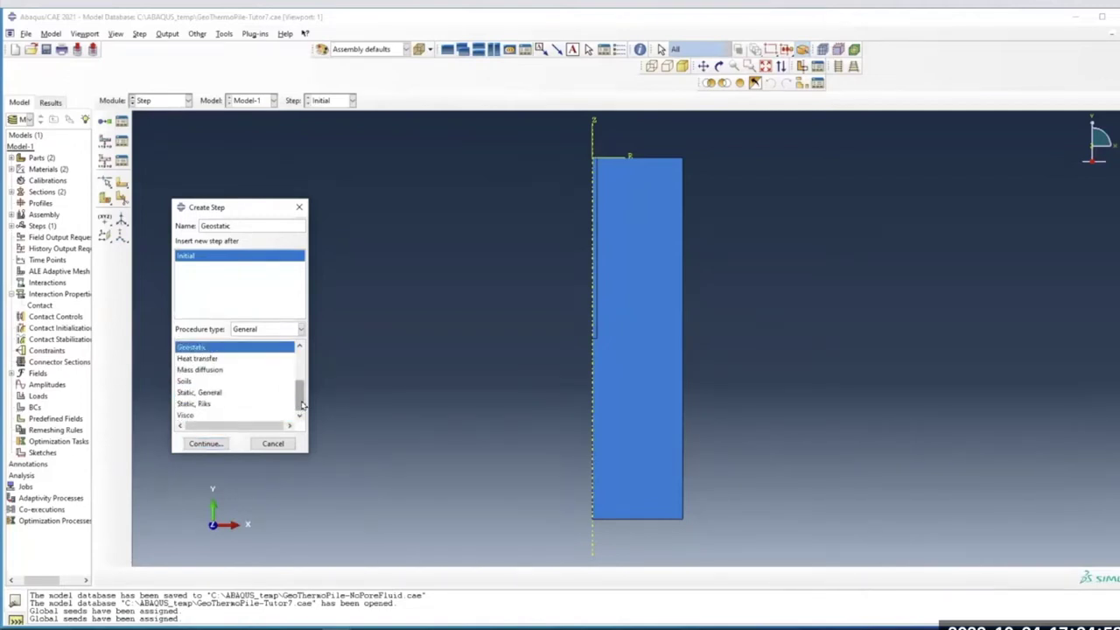
left_click_drag(303, 398, 300, 366)
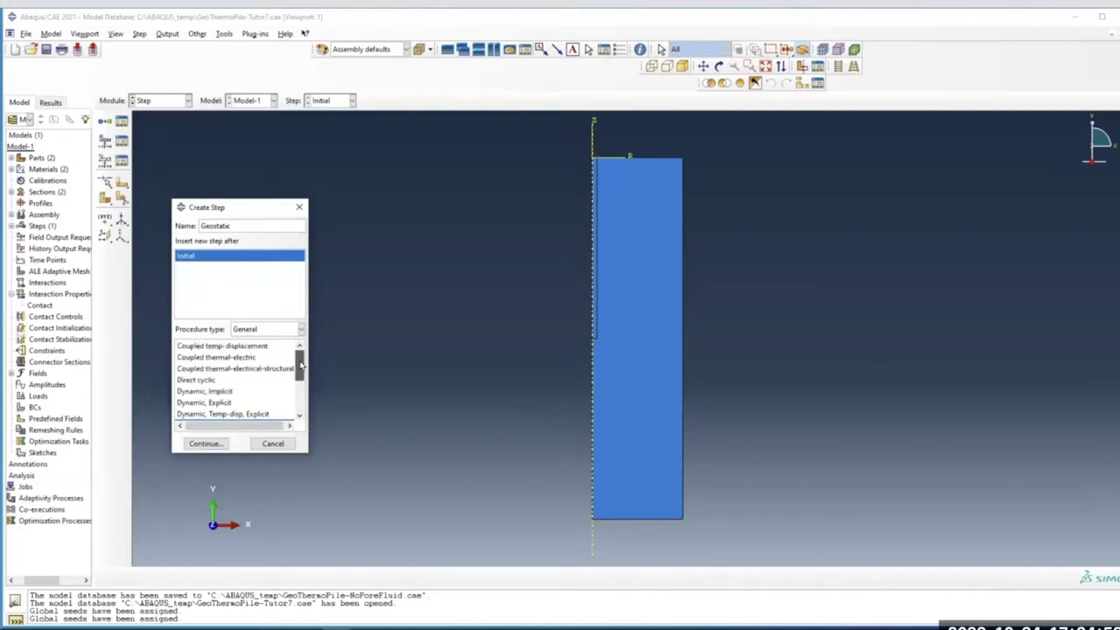
left_click(256, 348)
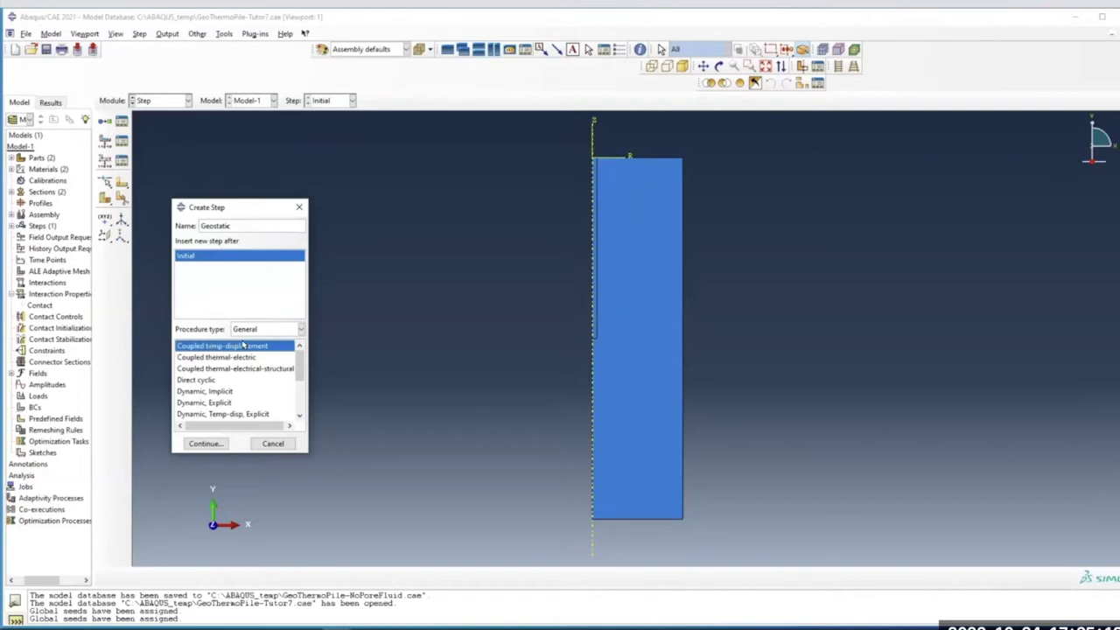
Give the Geostatic step the description 'Geostatic Str'
left_click(205, 443)
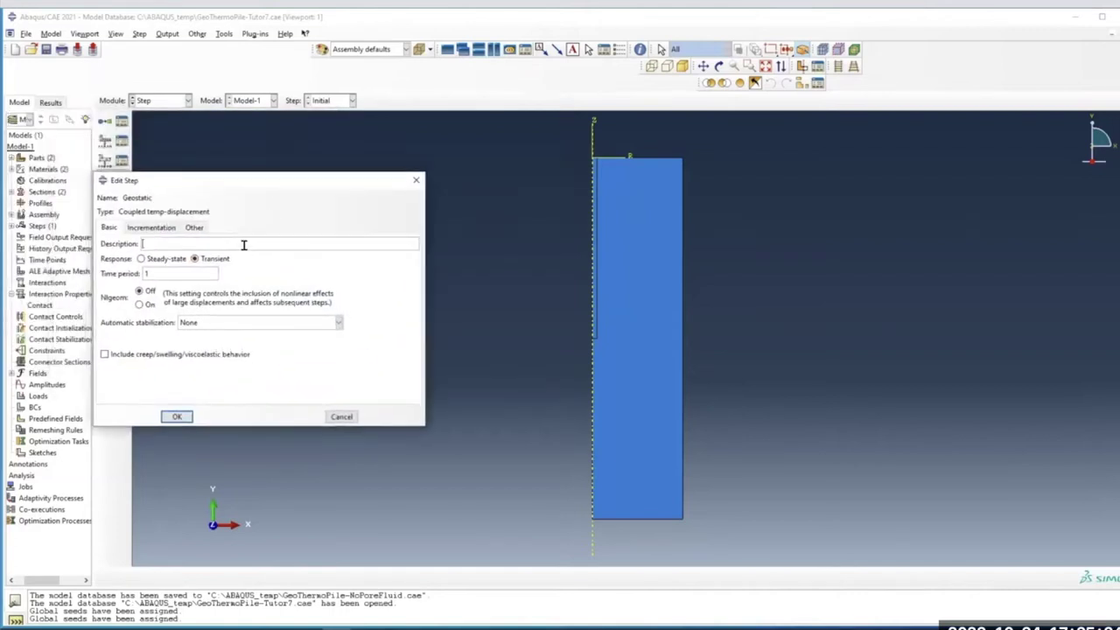
type("Geot")
key("BackSpace")
type("static Stress")
Set initial increment 1 and maximum temperature change 2 per increment, then save the step
left_click(148, 228)
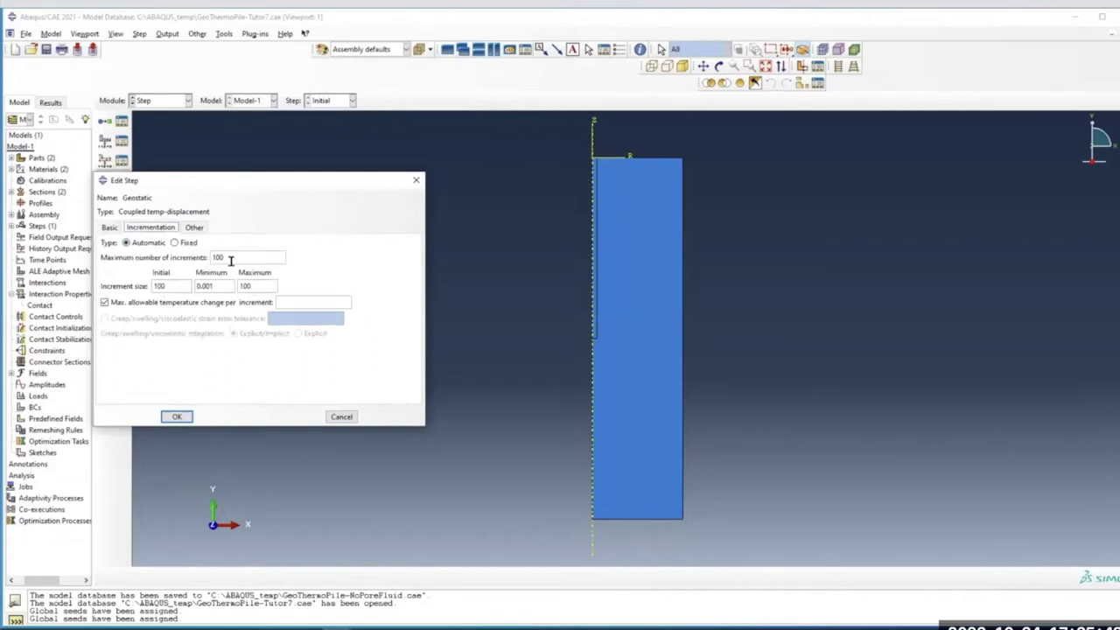
double_click(156, 286)
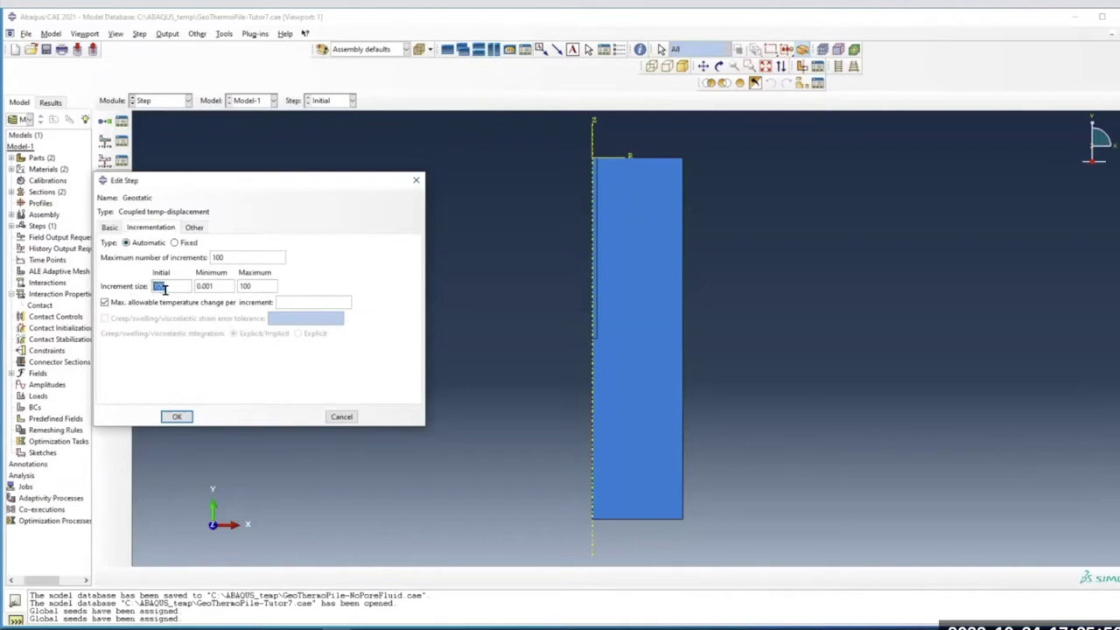
type("1")
left_click(178, 417)
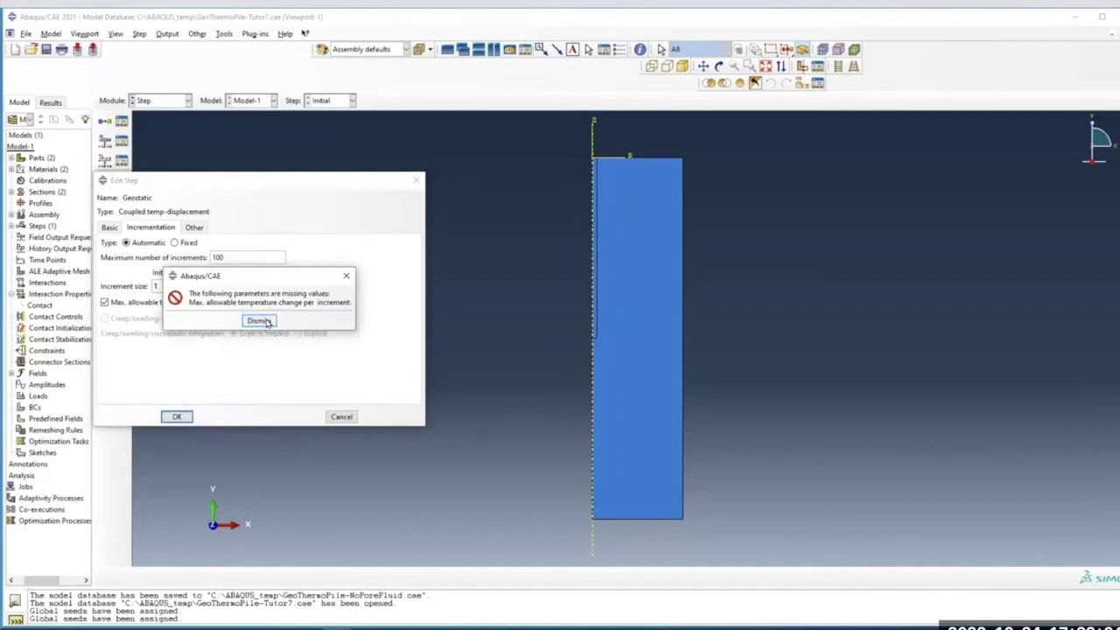
left_click(259, 321)
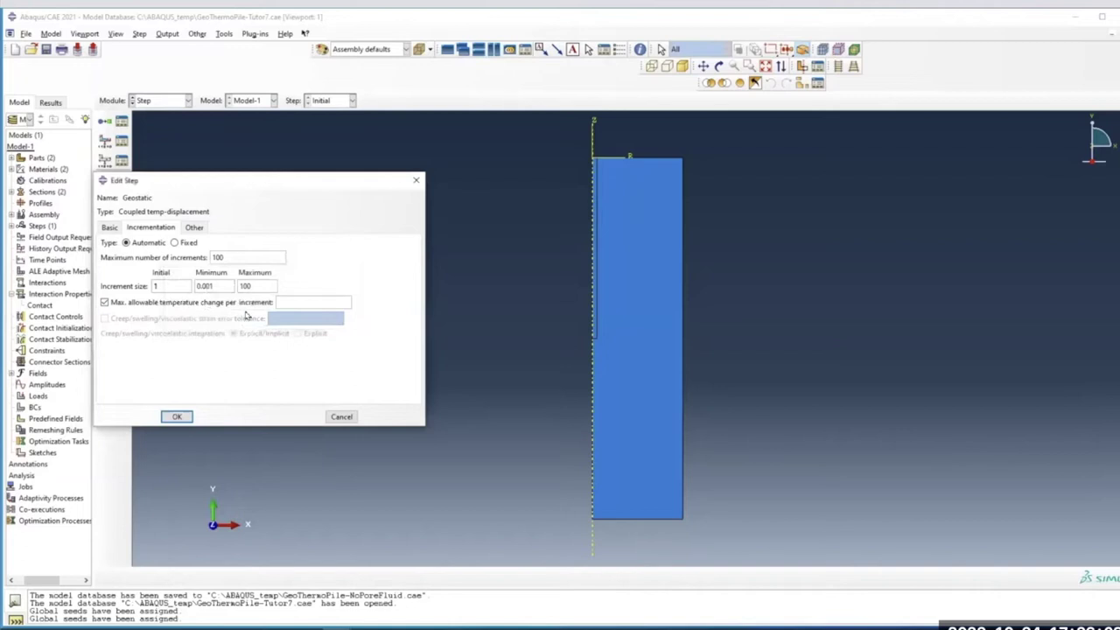
left_click(291, 300)
type("2")
left_click(178, 416)
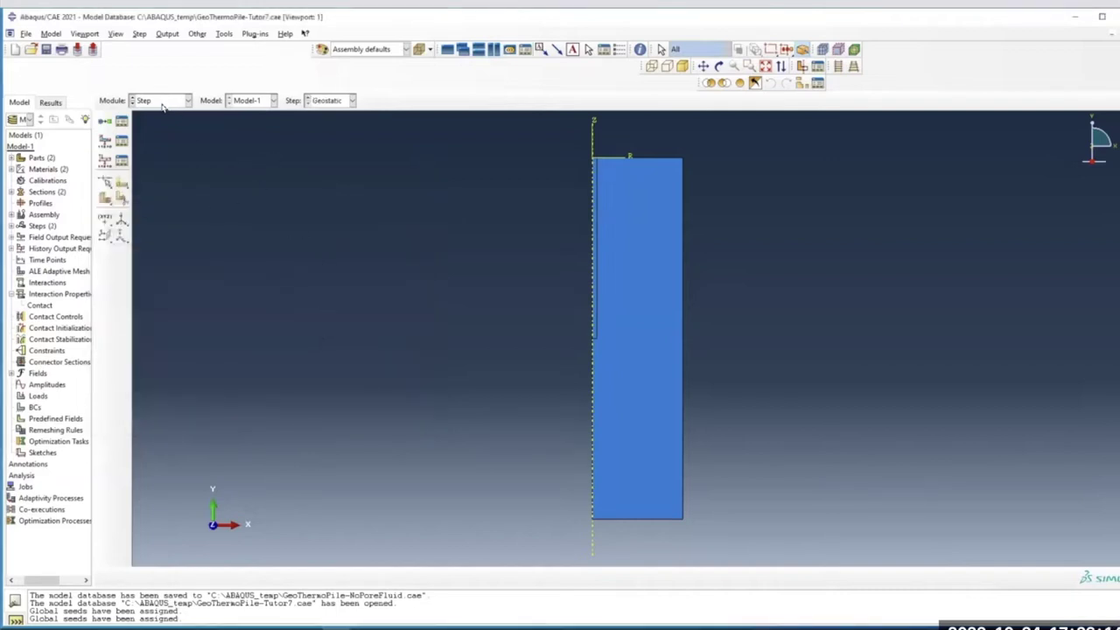
Review the Geostatic step in the step list, then bring up the module list
left_click(122, 121)
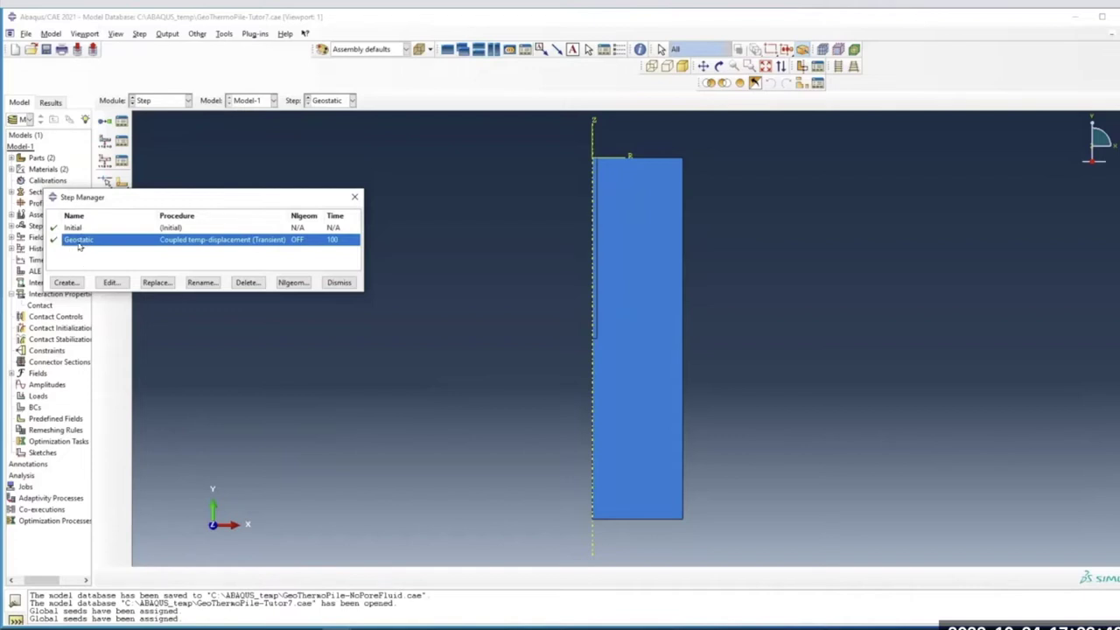
left_click(356, 197)
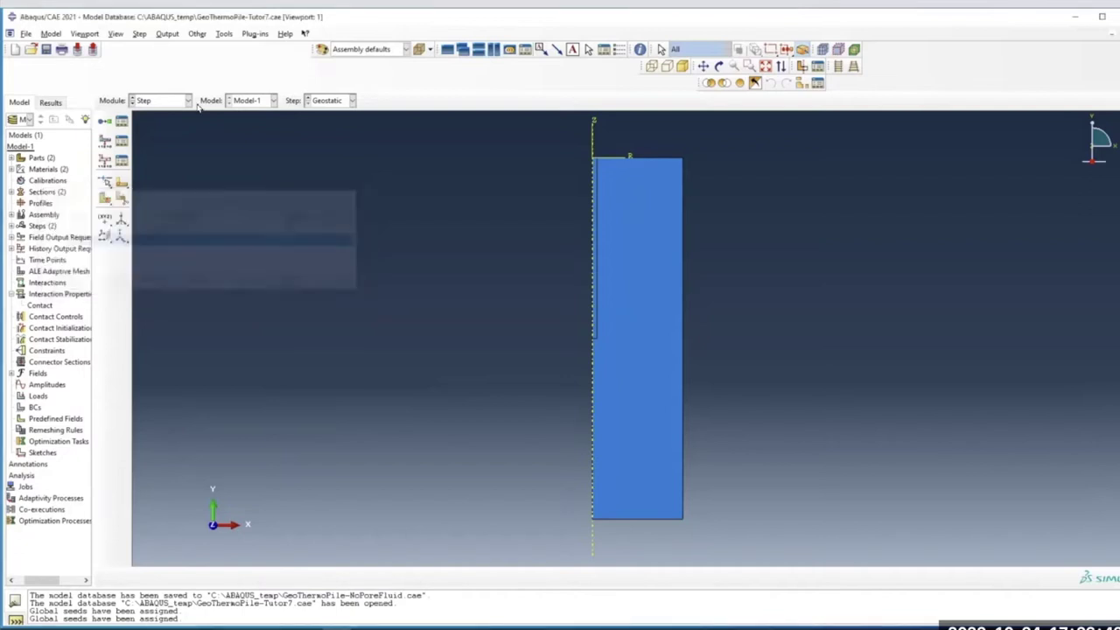
left_click(153, 102)
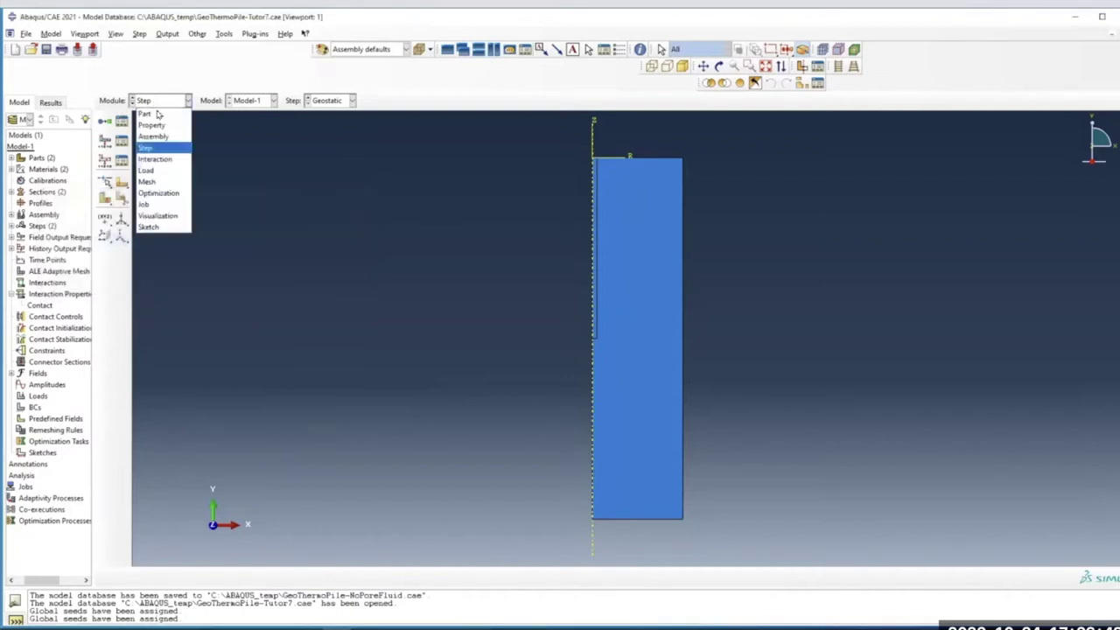
In the Interaction module, create contact property Contact-PS, renaming it after a duplicate-name error
left_click(162, 161)
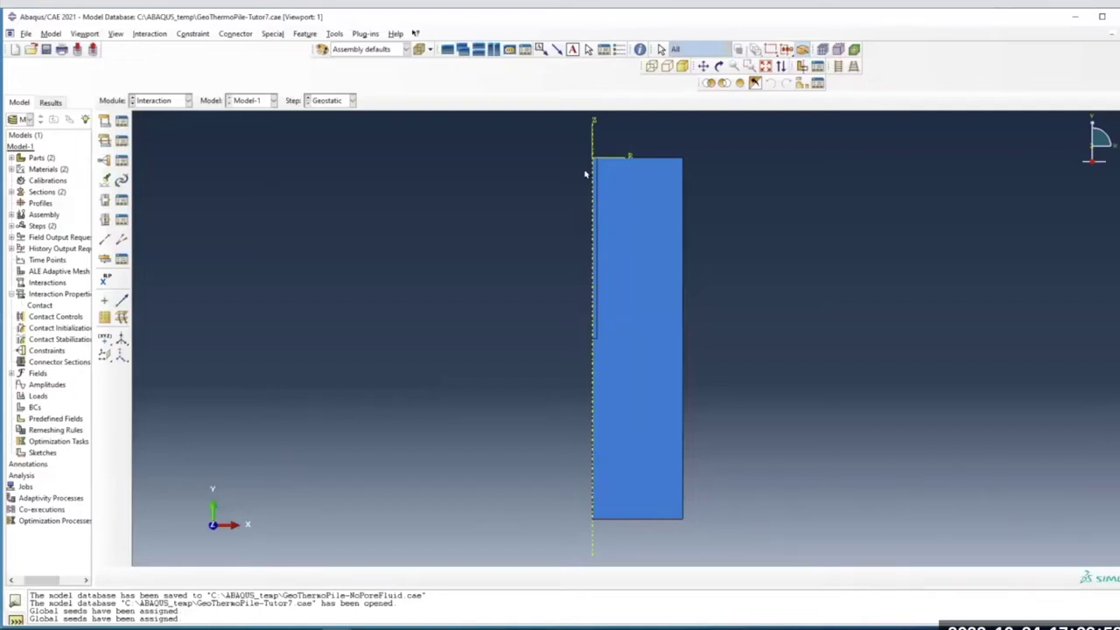
left_click(105, 143)
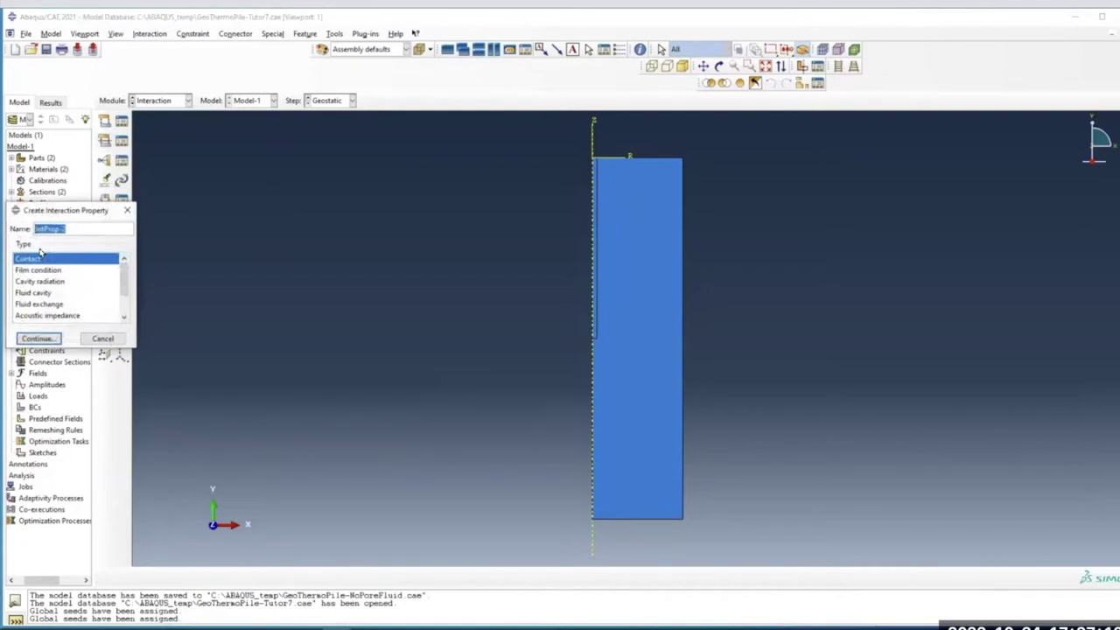
type("Contact")
left_click(41, 340)
left_click(102, 296)
left_click(75, 228)
left_click(35, 339)
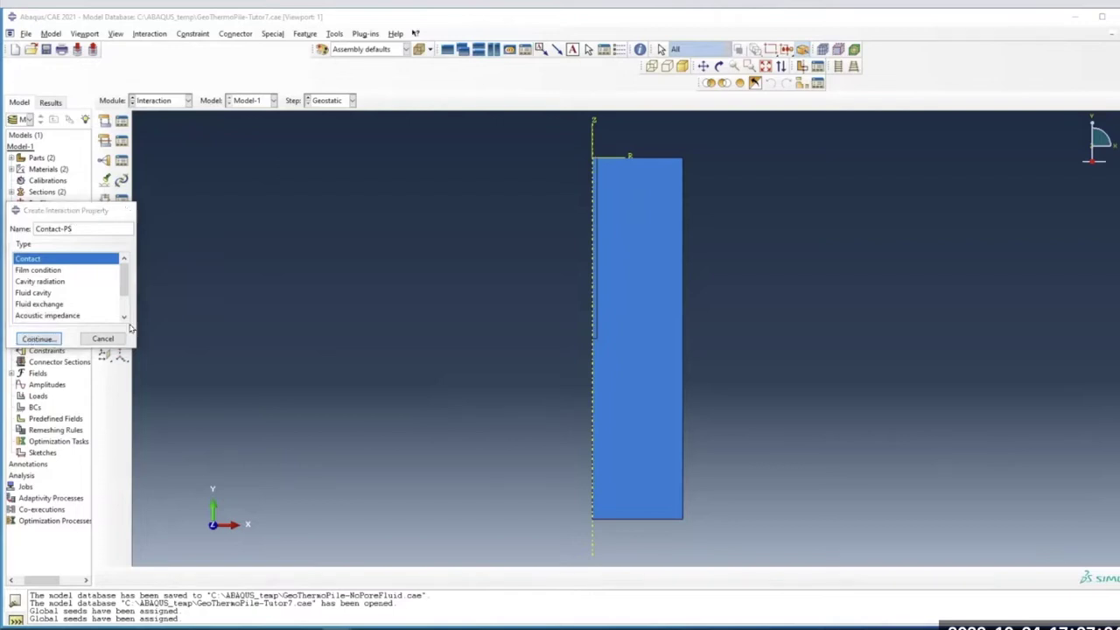
left_click(37, 194)
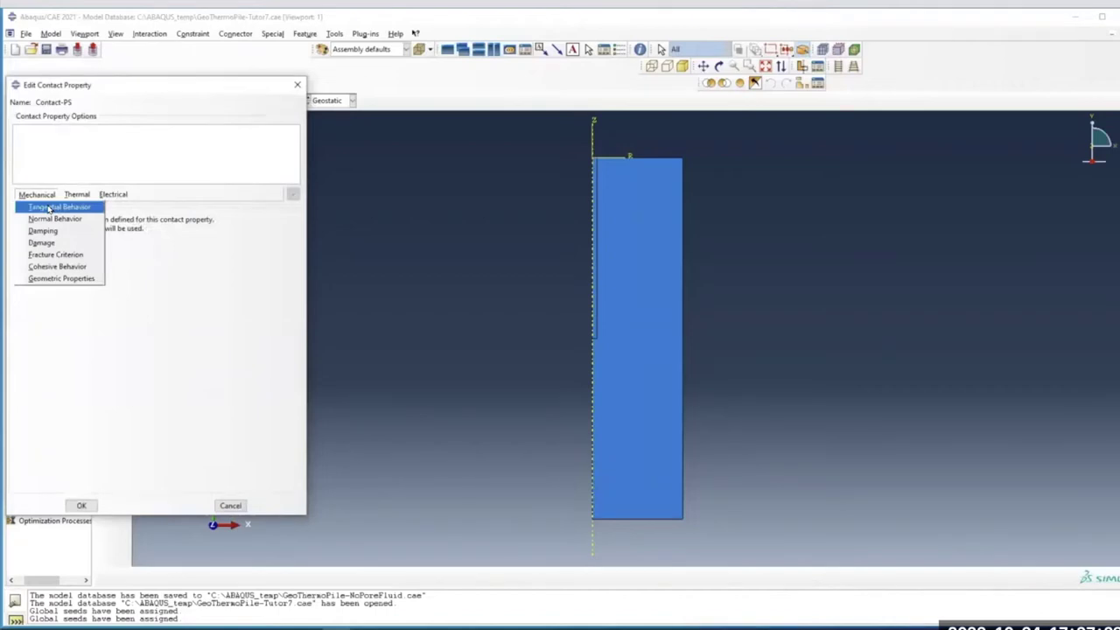
Give Contact-PS penalty tangential friction of 0.3 and hard normal behaviour
left_click(49, 209)
left_click(113, 233)
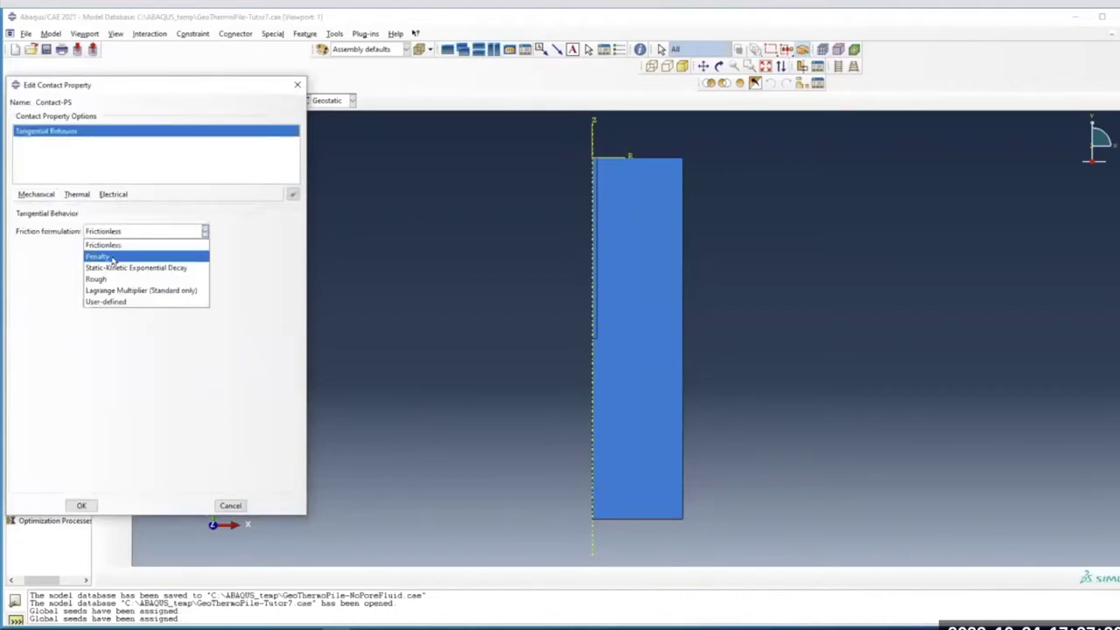
left_click(113, 256)
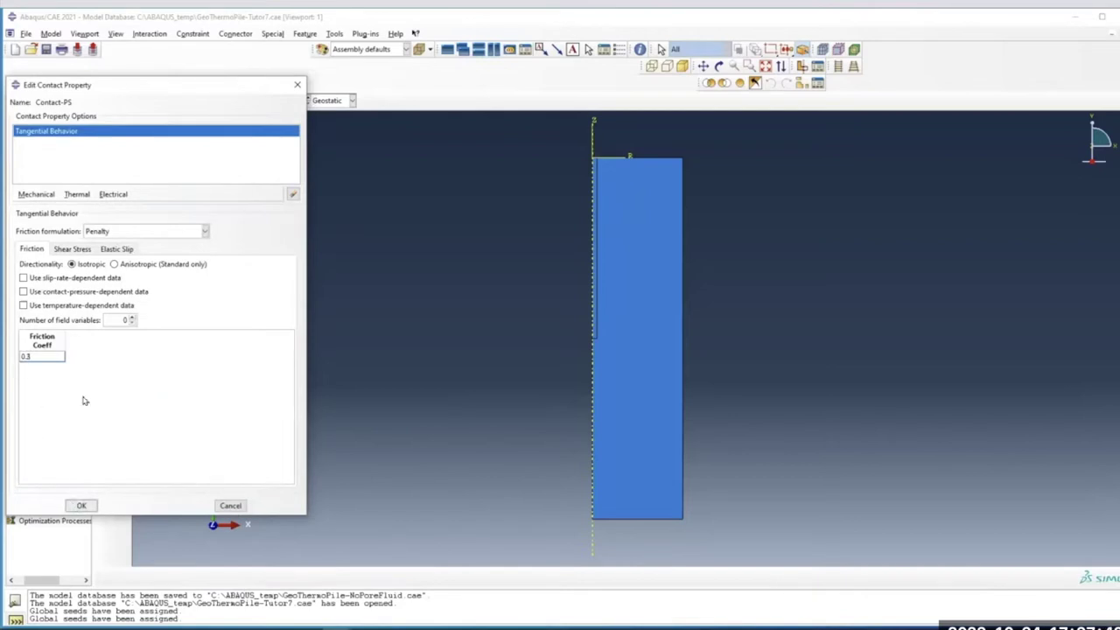
left_click(36, 194)
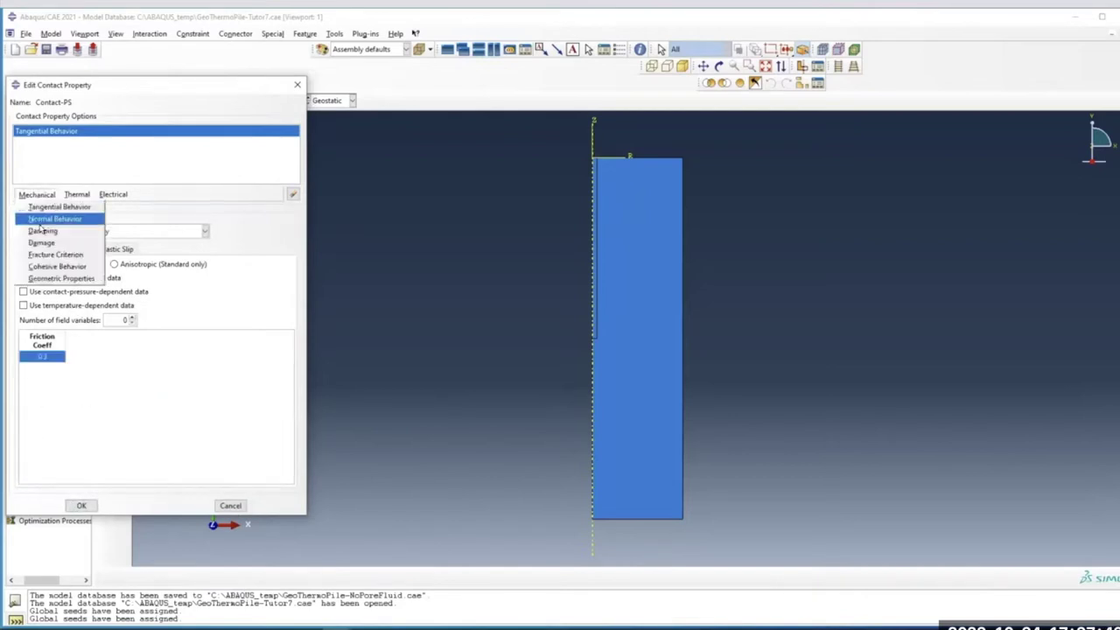
left_click(41, 221)
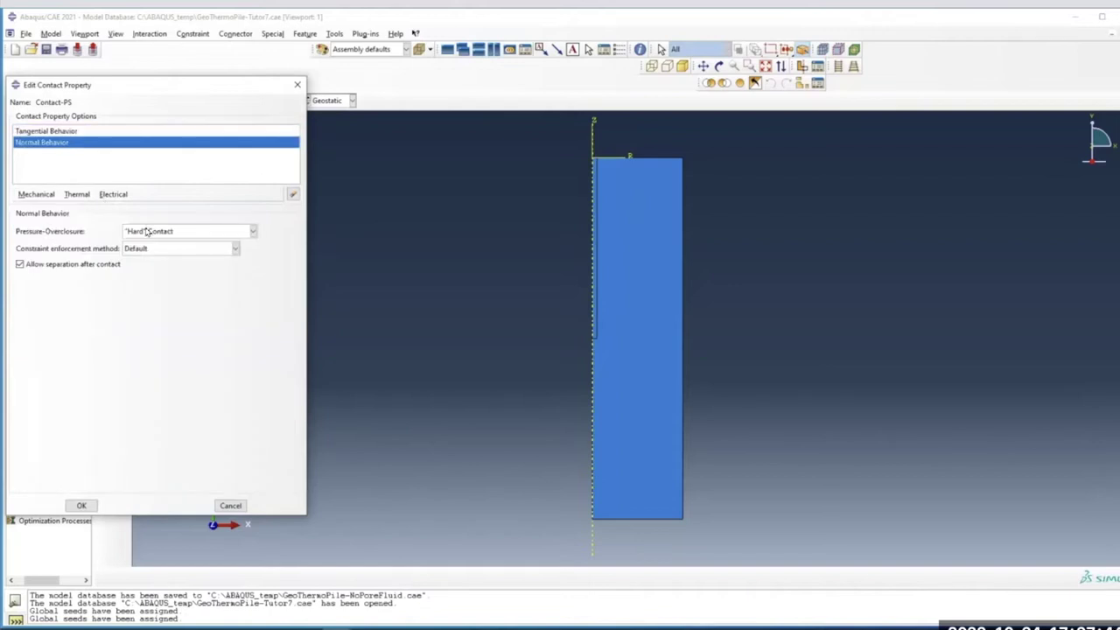
Add thermal conductance of 500 at clearance 0 and 0 at 0.1, and finish Contact-PS
left_click(76, 195)
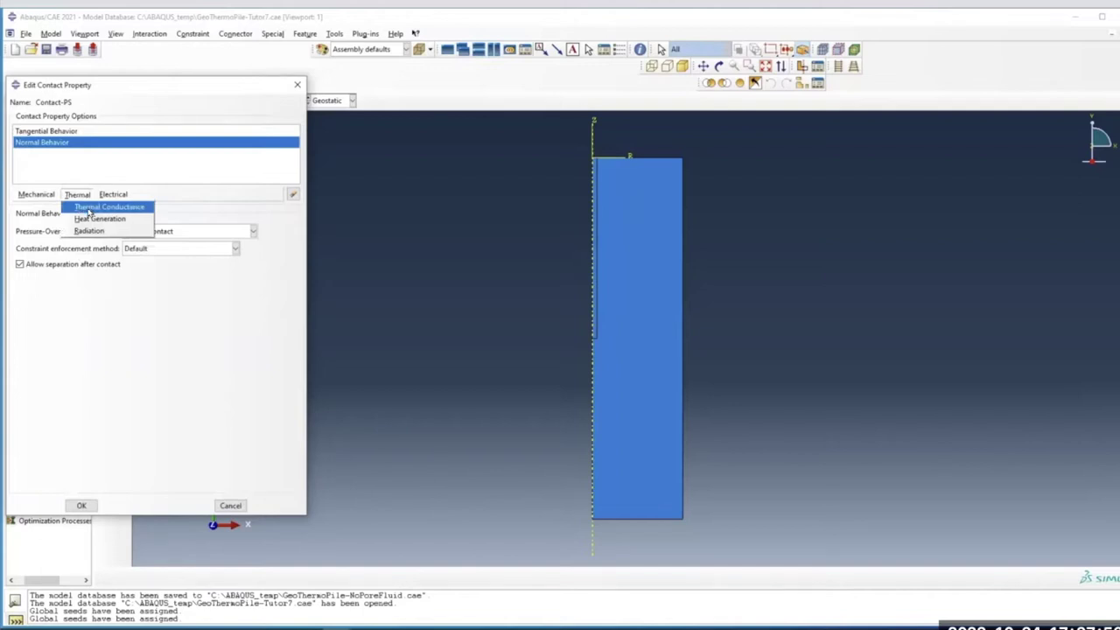
left_click(89, 208)
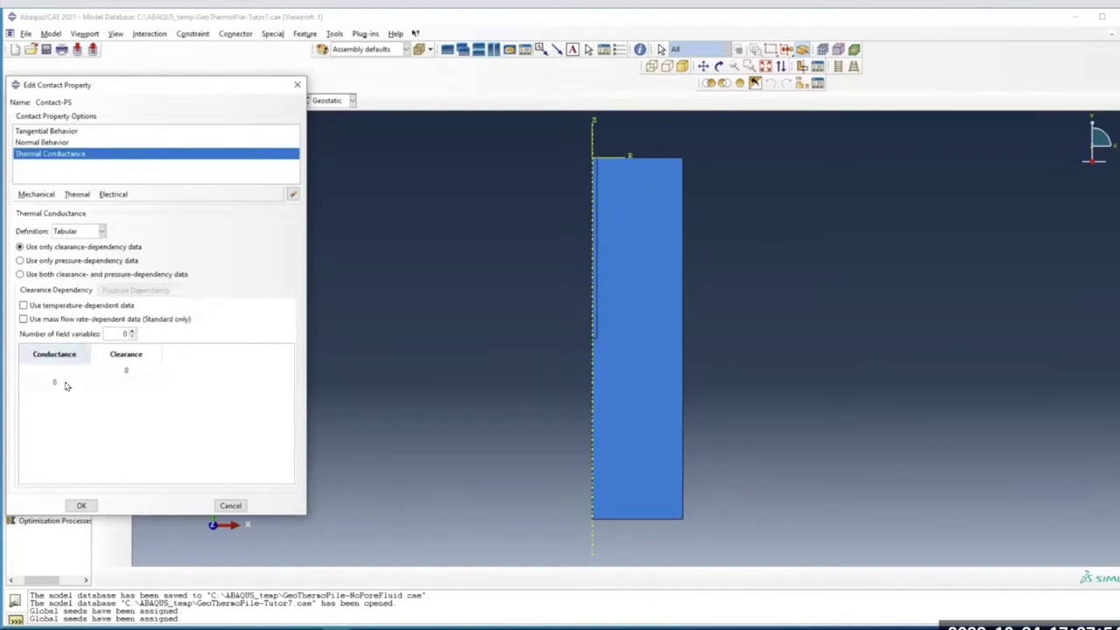
left_click(76, 370)
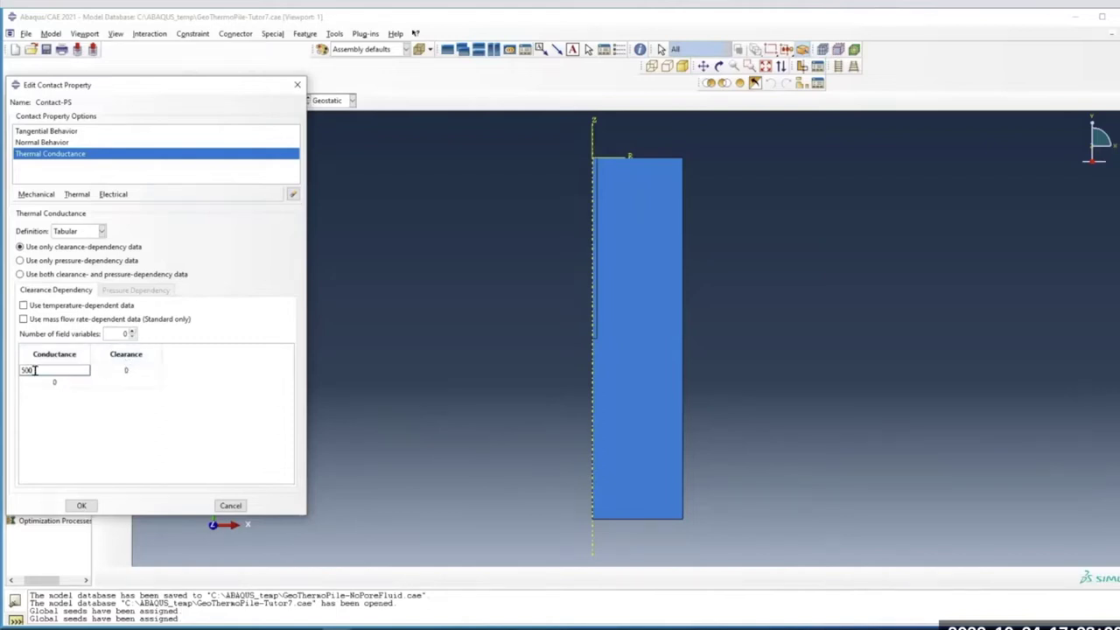
left_click(113, 386)
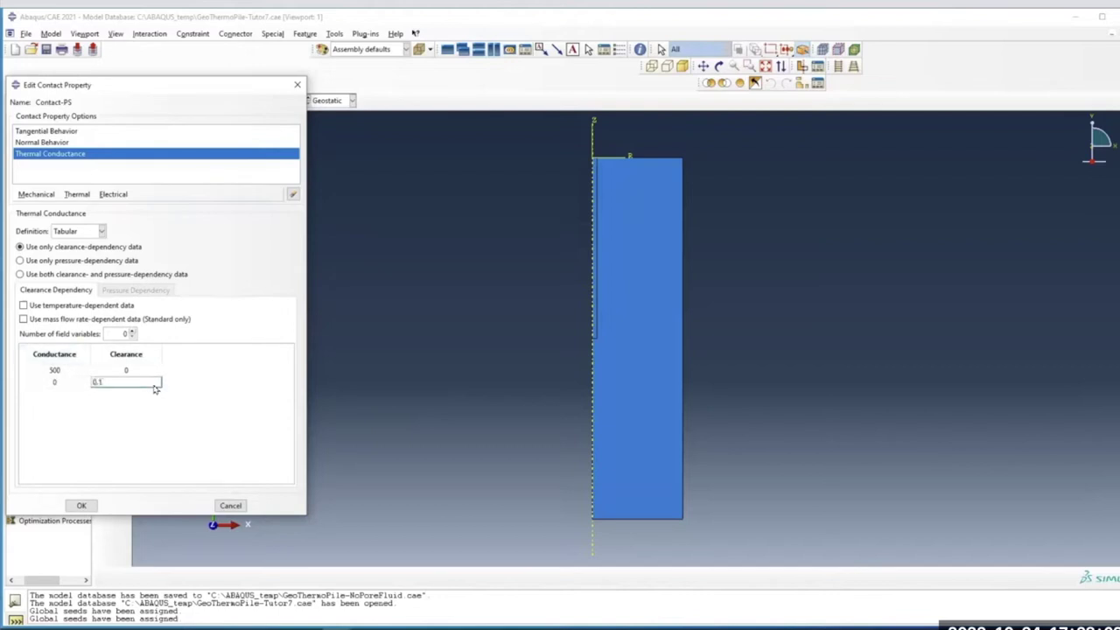
left_click(82, 506)
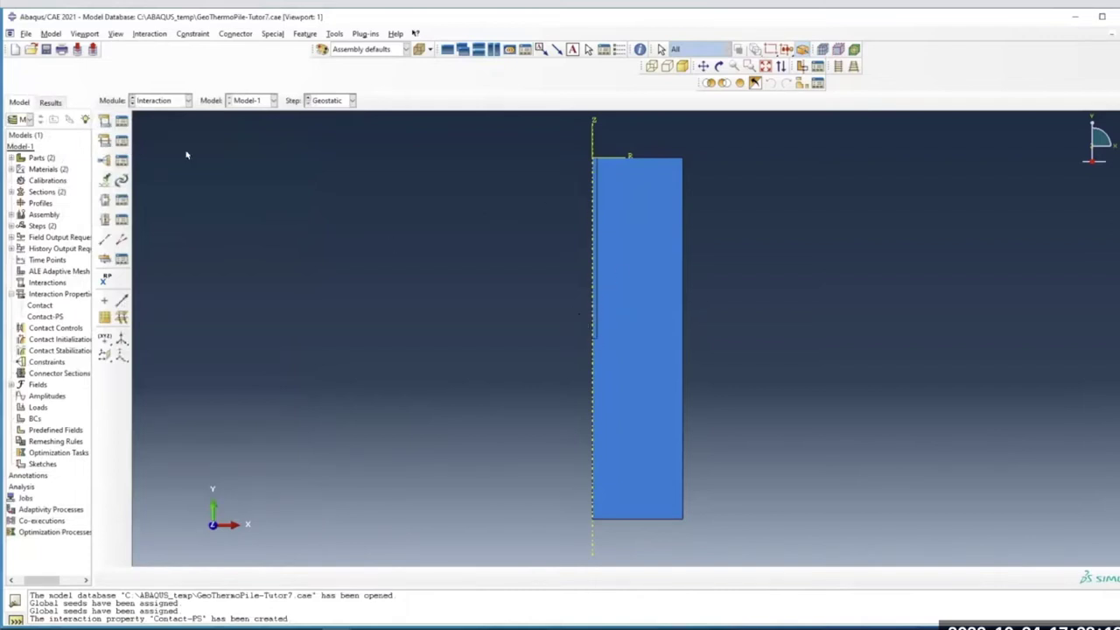
Define interaction Pile-Soil as Surface-to-surface contact (Standard) in the Initial step
left_click(103, 121)
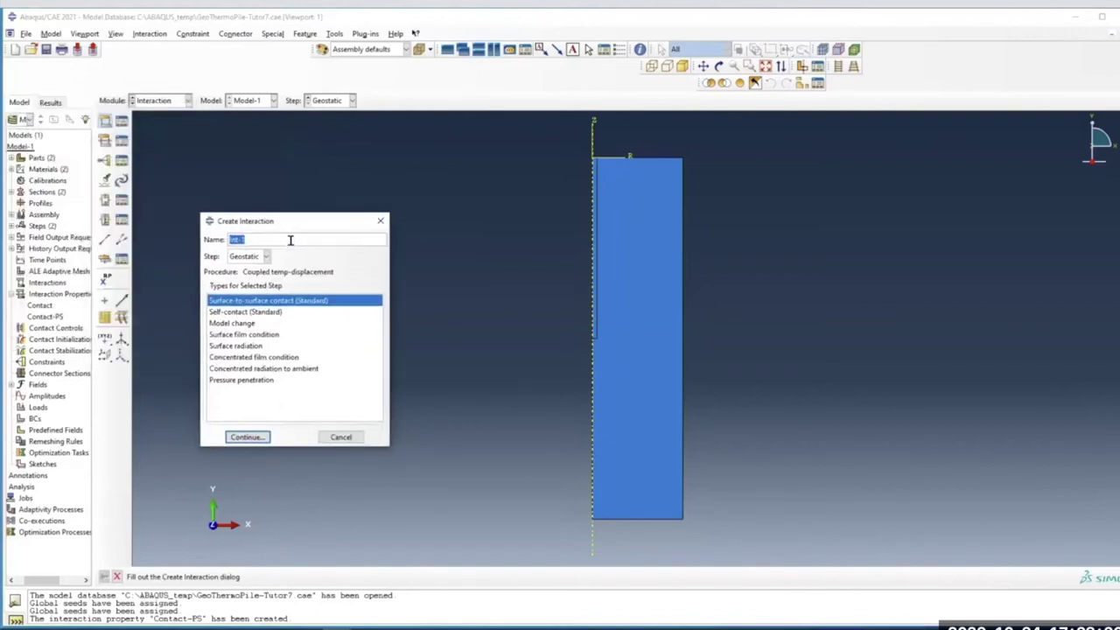
type("Pile-Soil")
left_click(253, 257)
left_click(241, 266)
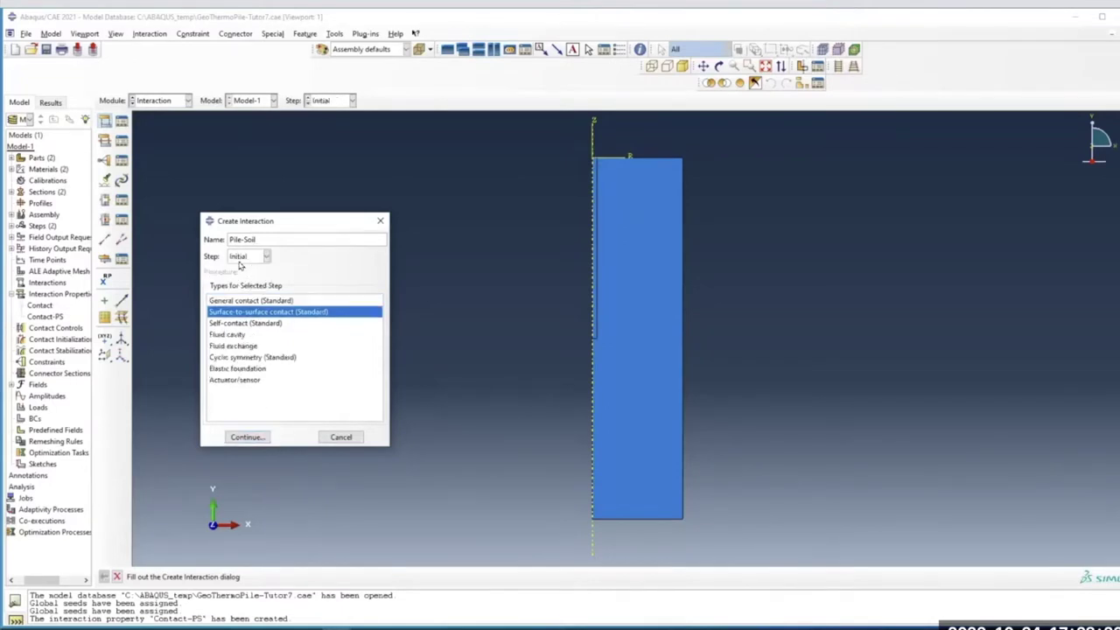
left_click(248, 438)
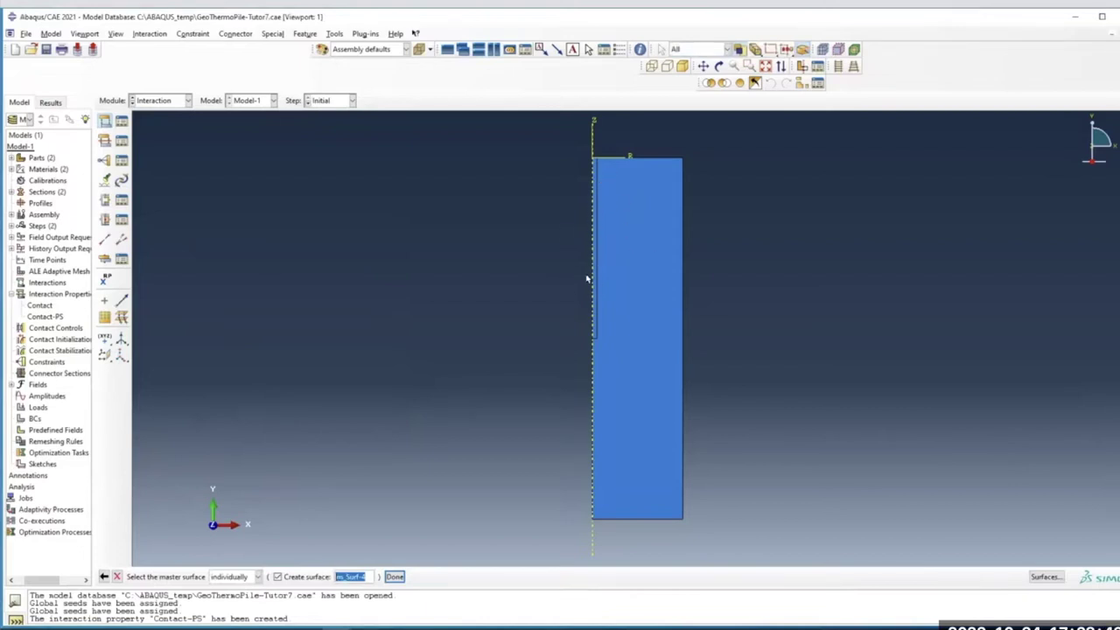
Display only the Pile-1.Pile set in the viewport
left_click(800, 85)
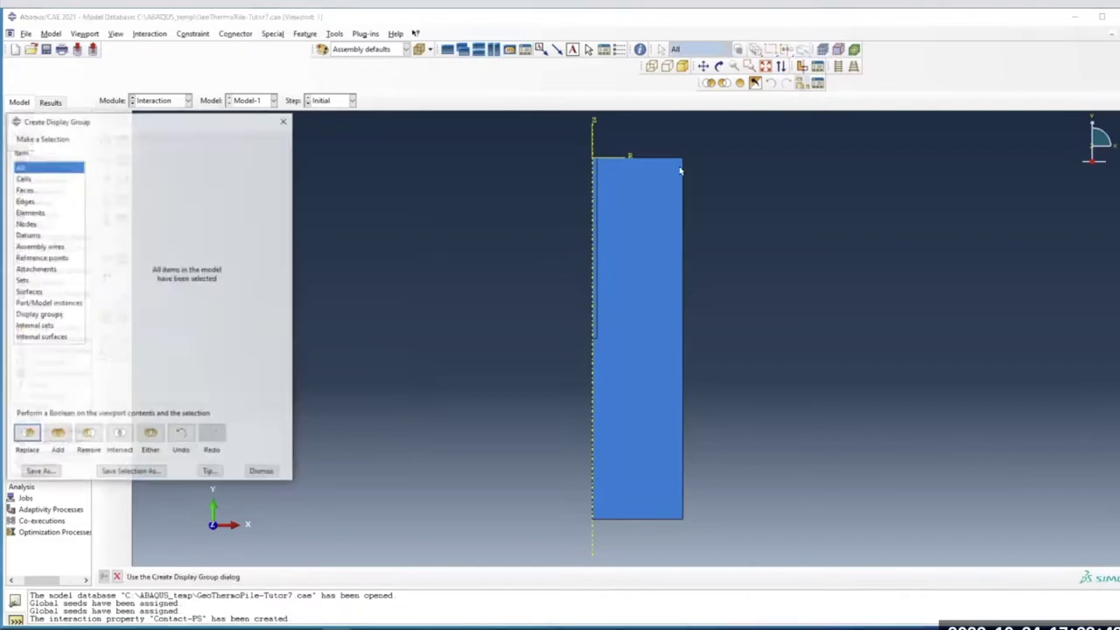
left_click(22, 280)
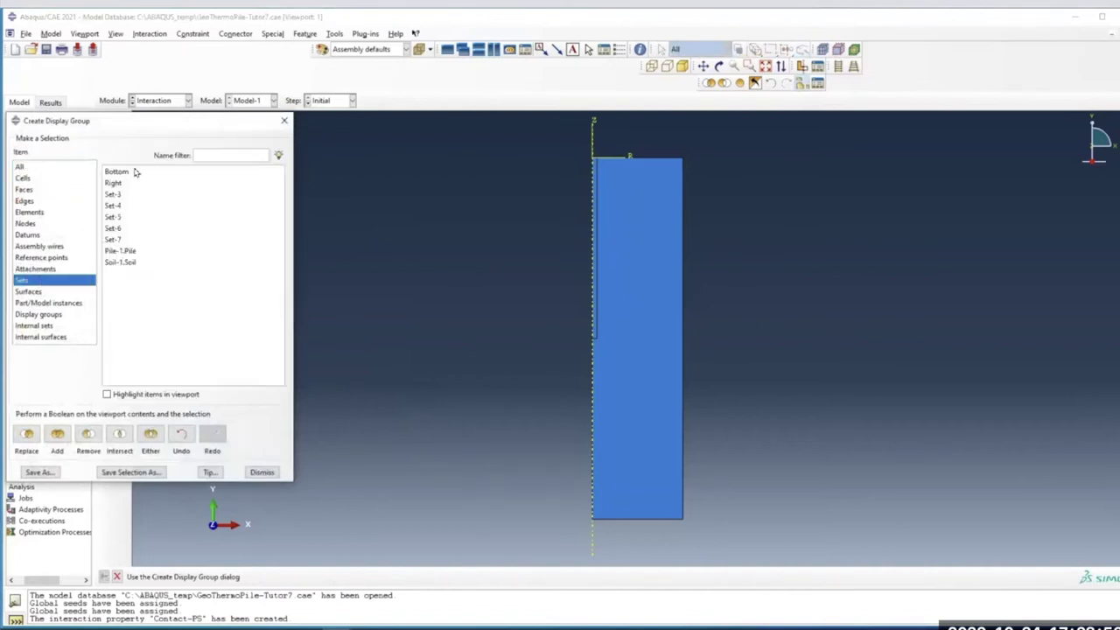
left_click(123, 251)
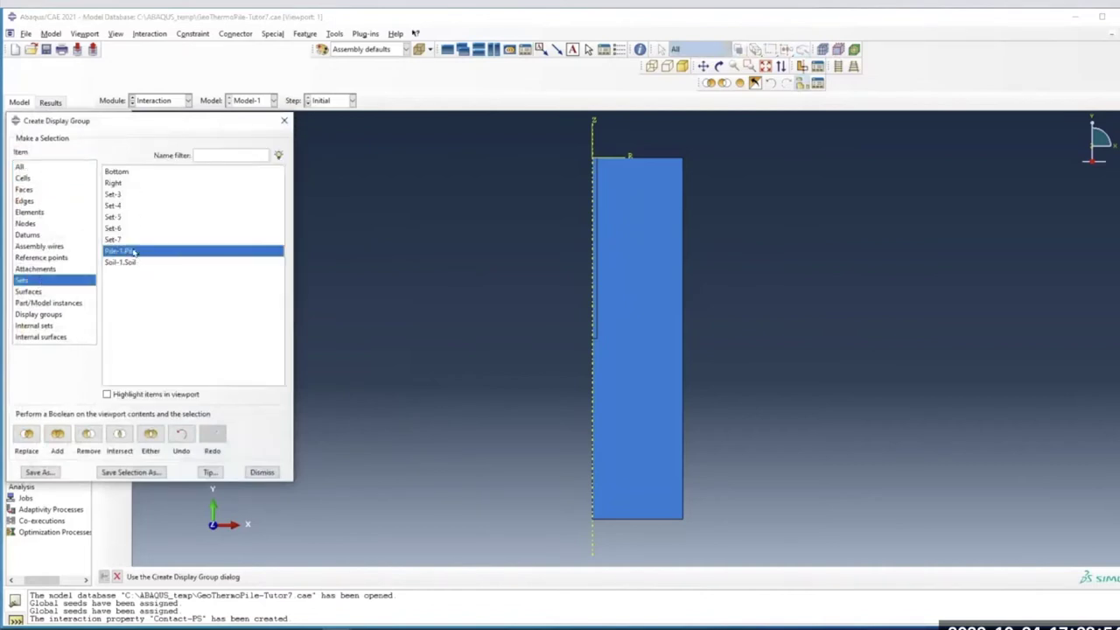
left_click(26, 434)
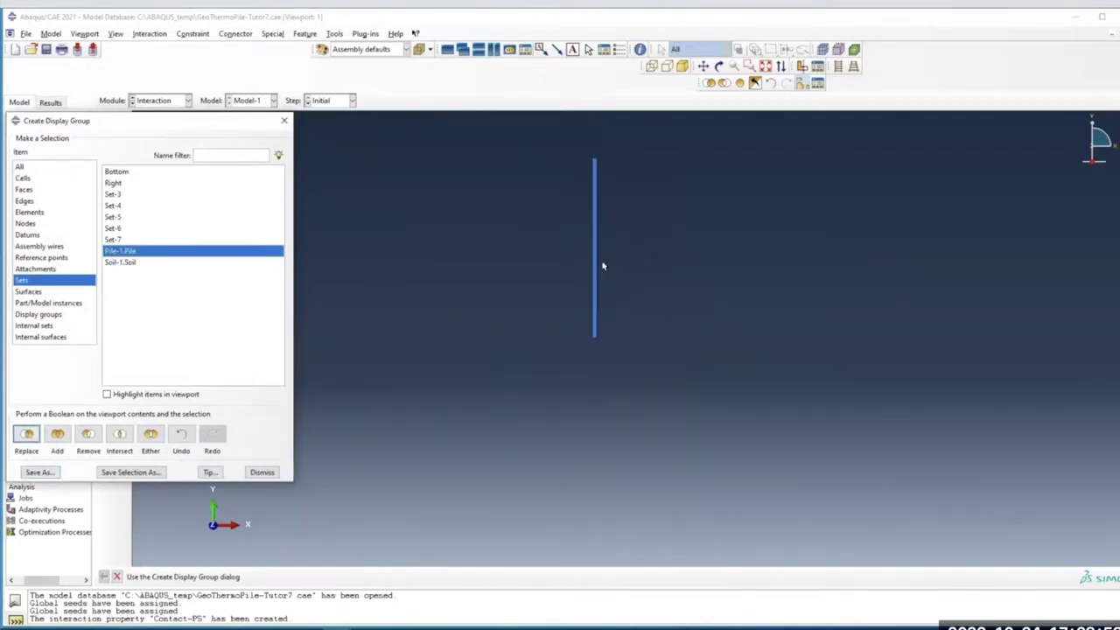
left_click(263, 472)
Select the pile edge as the master surface and name it Pile_S
left_click_drag(613, 353, 596, 330)
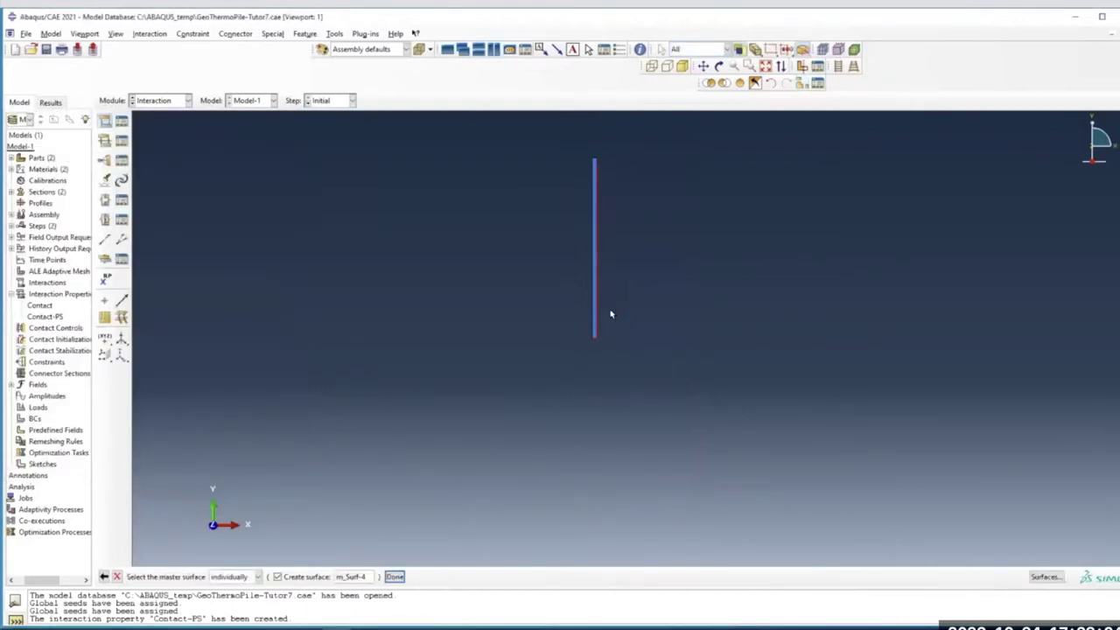
left_click(766, 65)
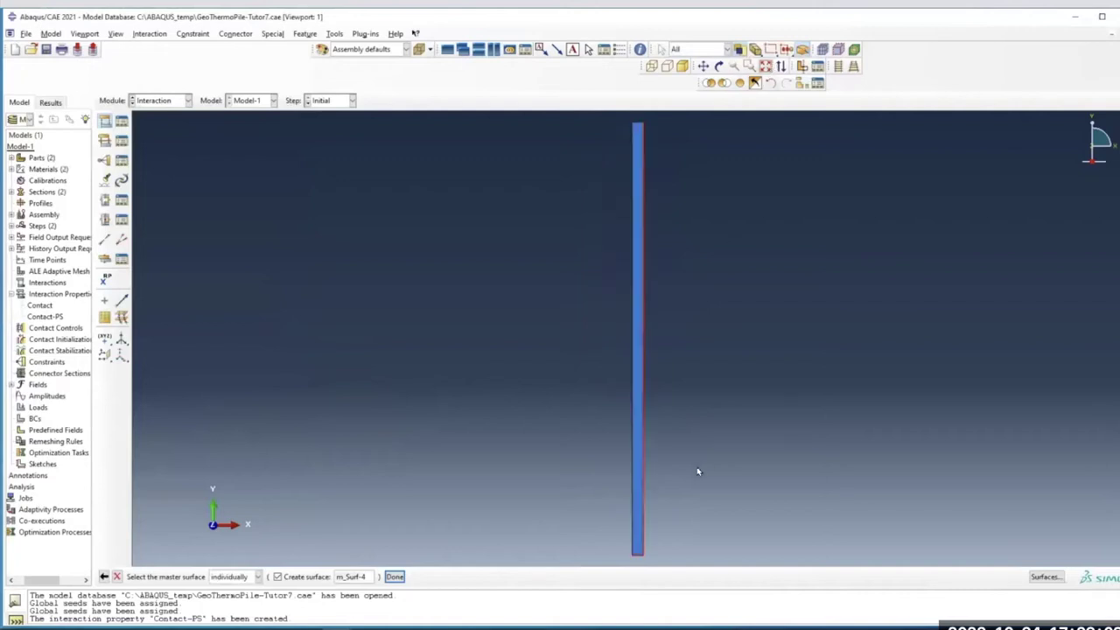
double_click(357, 576)
type("Pile_S")
left_click(395, 577)
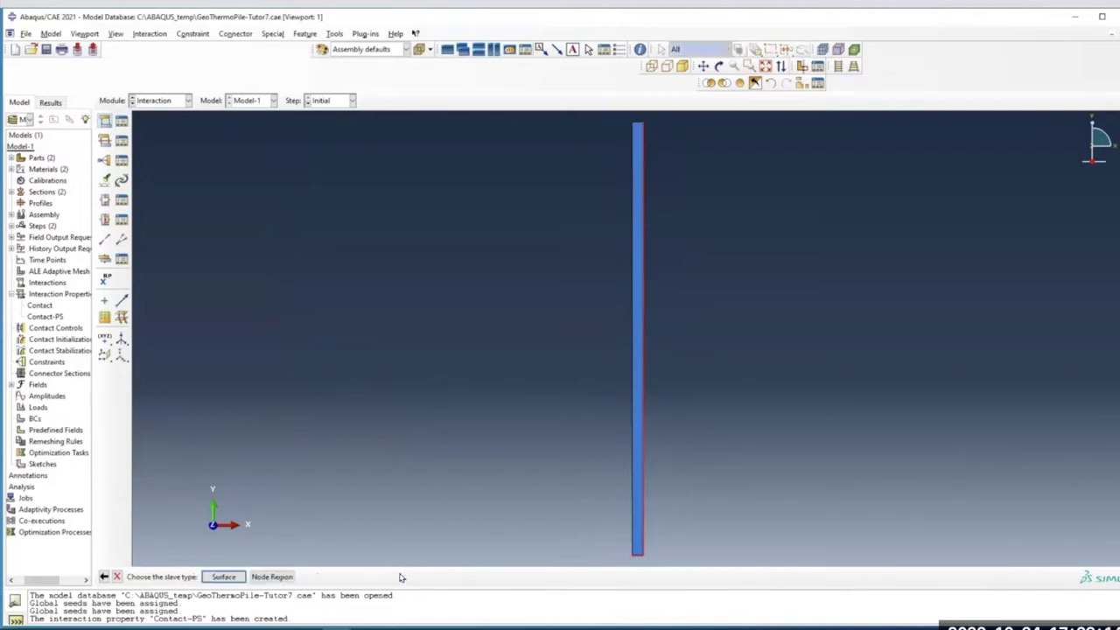
Make the slave side a surface and display only the Soil-1.Soil set
left_click(217, 580)
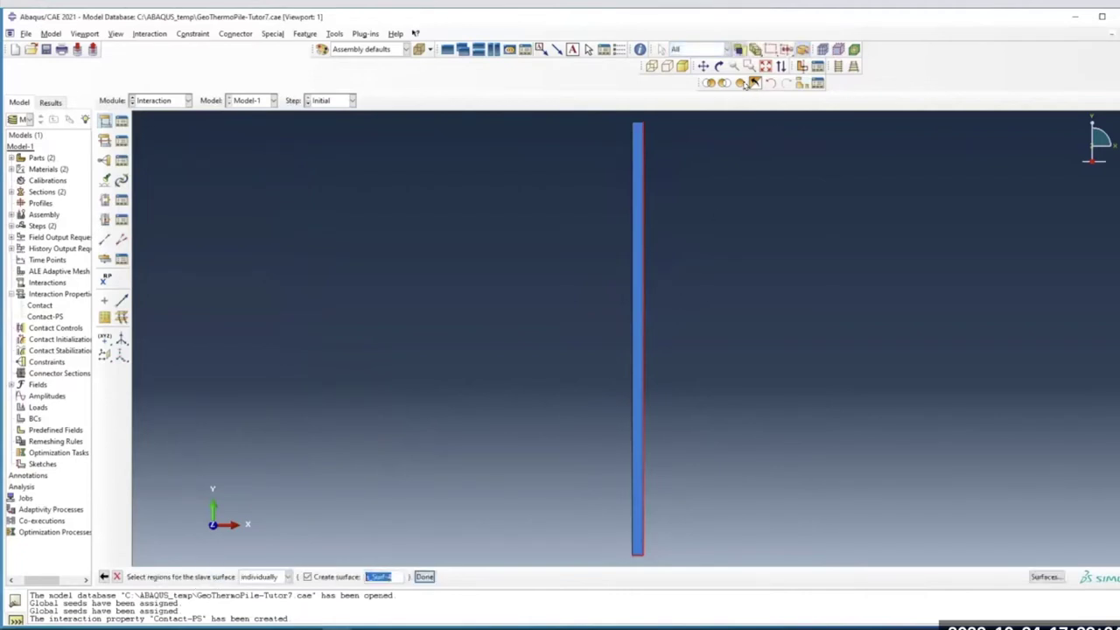
left_click(801, 85)
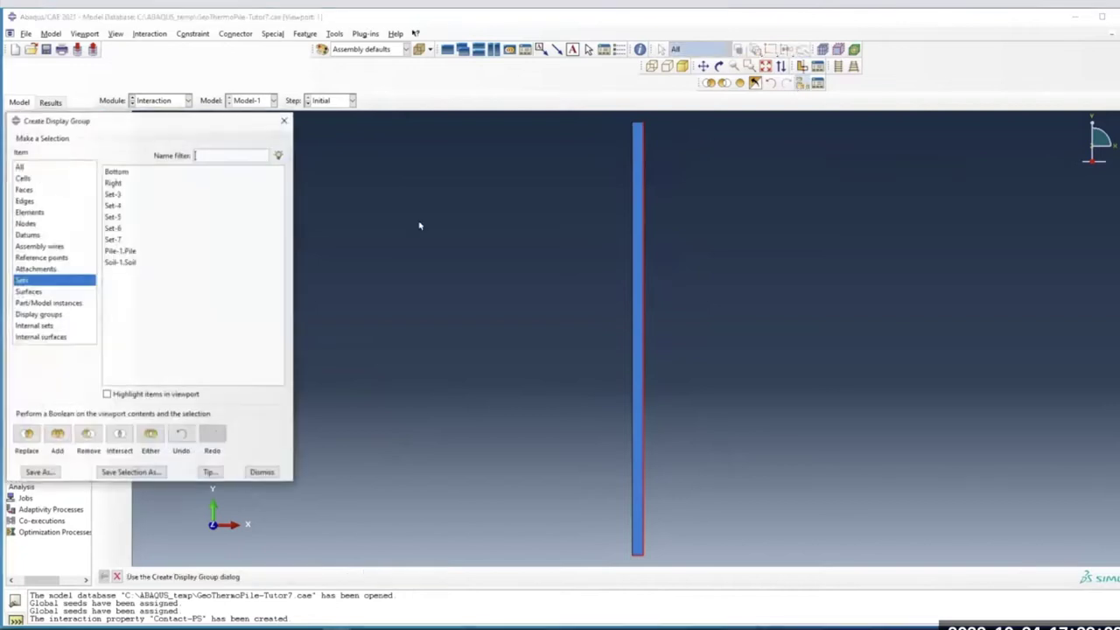
left_click(140, 263)
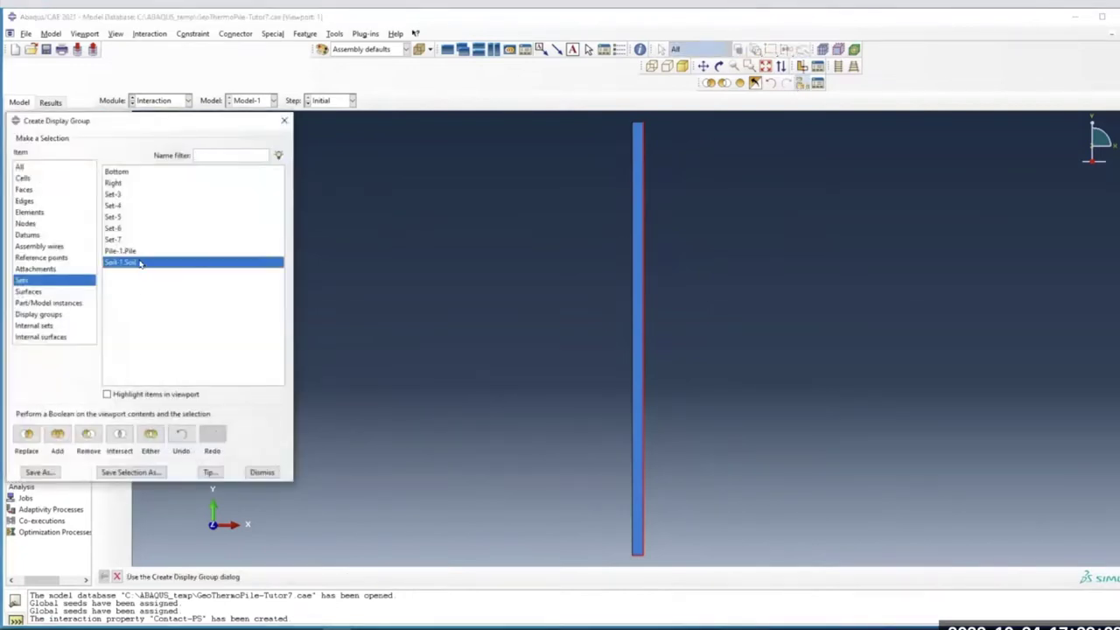
left_click(27, 436)
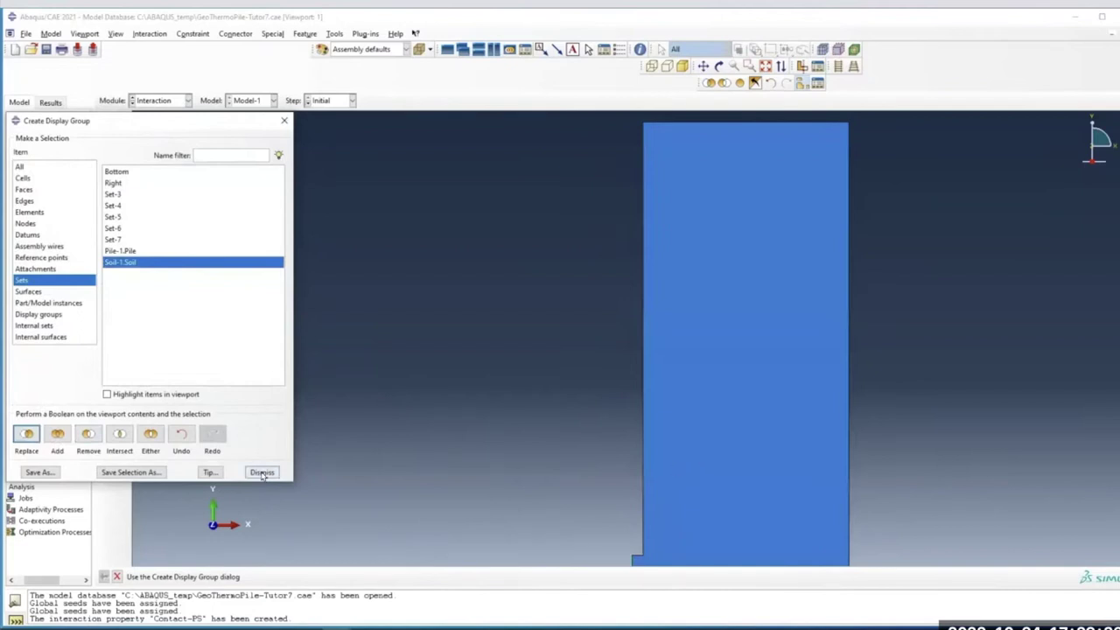
left_click(284, 120)
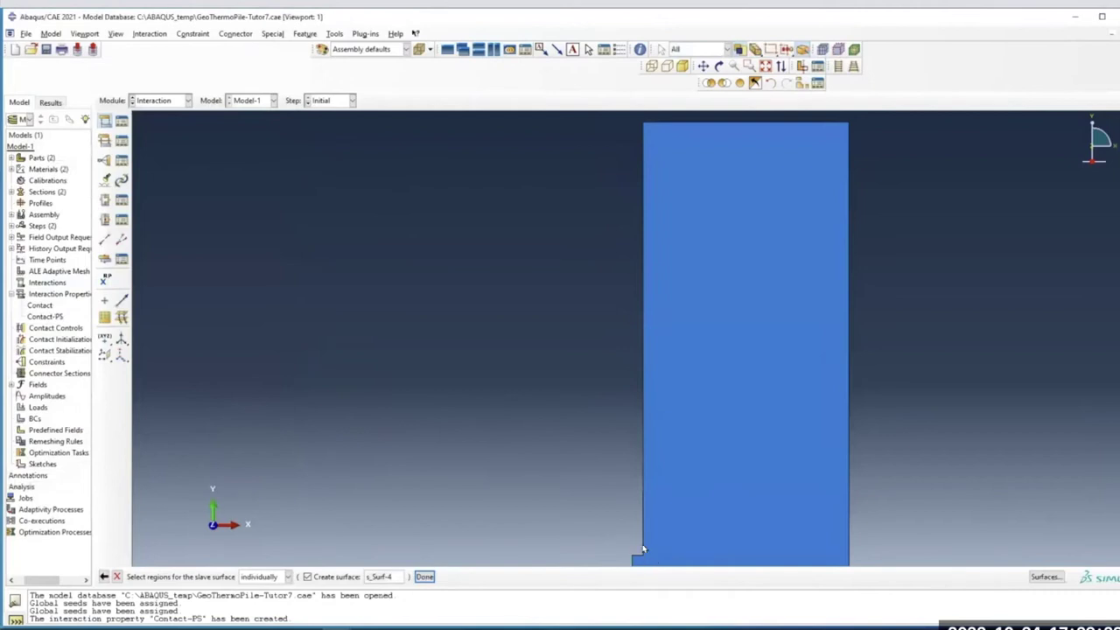
Pick the soil's left edge along the pile as slave surface Soil_S
left_click(641, 543)
double_click(393, 577)
type("5")
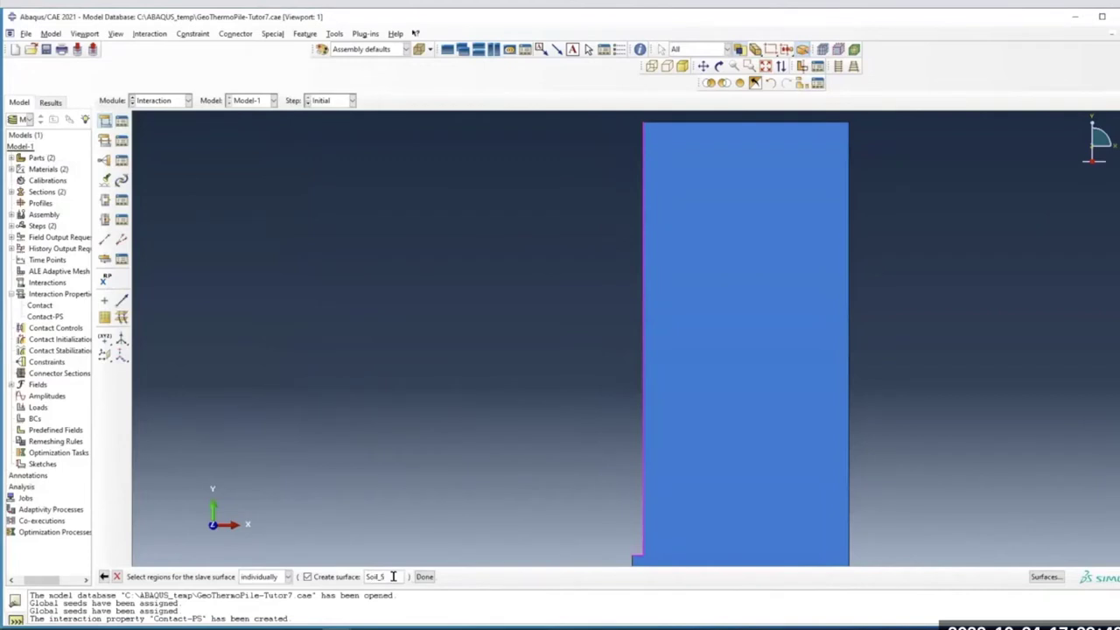
Finish the slave surface and assign Contact-PS as the Pile-Soil interaction property
left_click(425, 578)
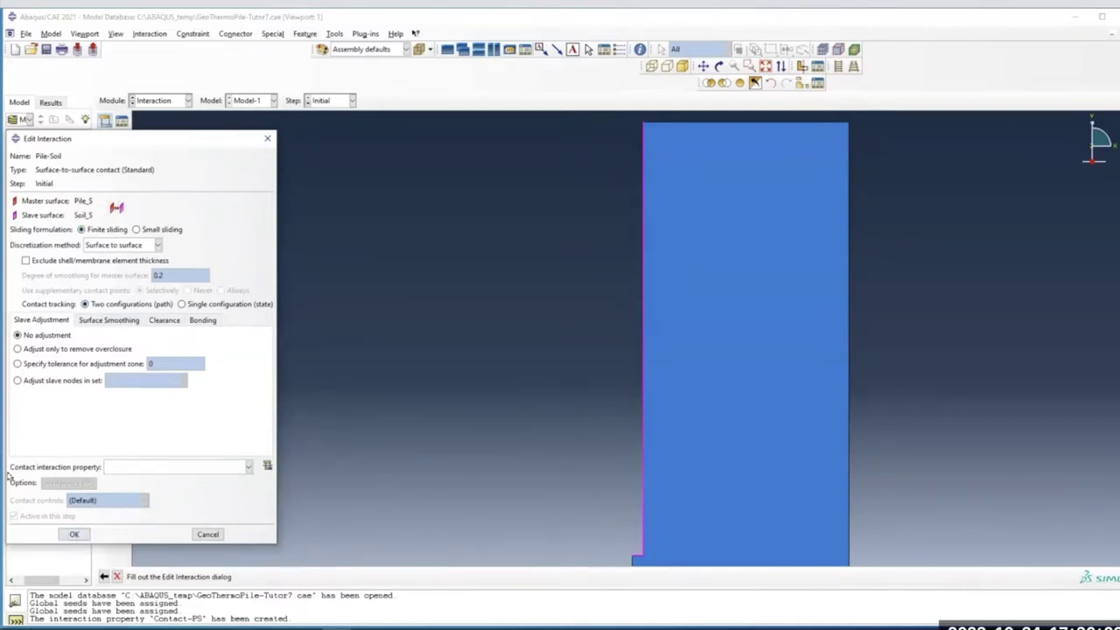
left_click(248, 467)
left_click(210, 493)
left_click(74, 534)
Display the Pile-1.Pile and Soil-1.Soil sets together
left_click(787, 49)
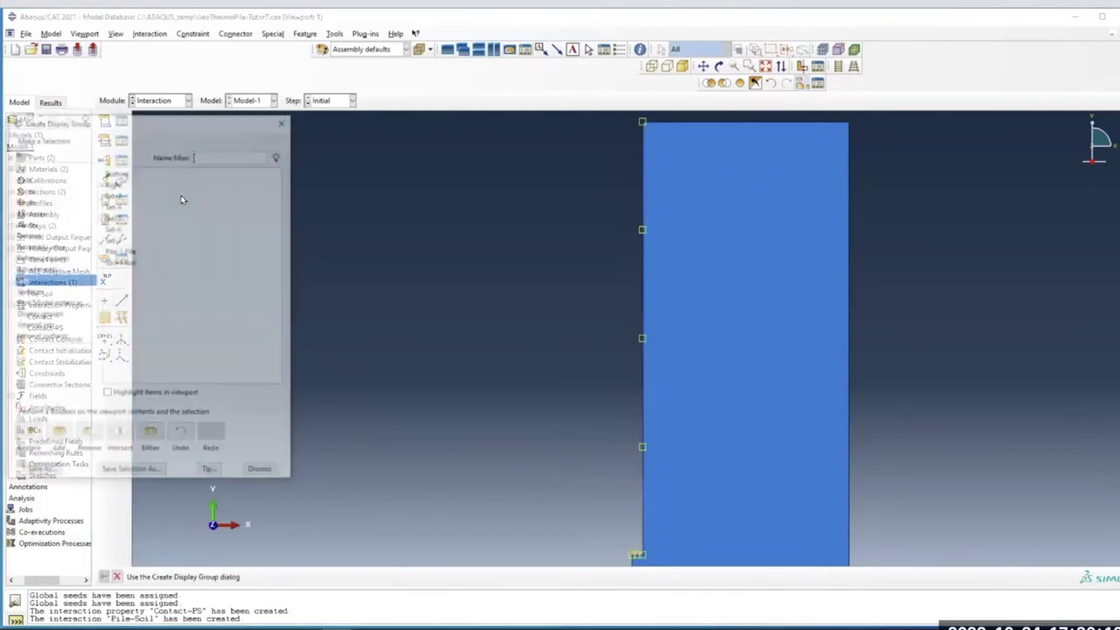
left_click(122, 251)
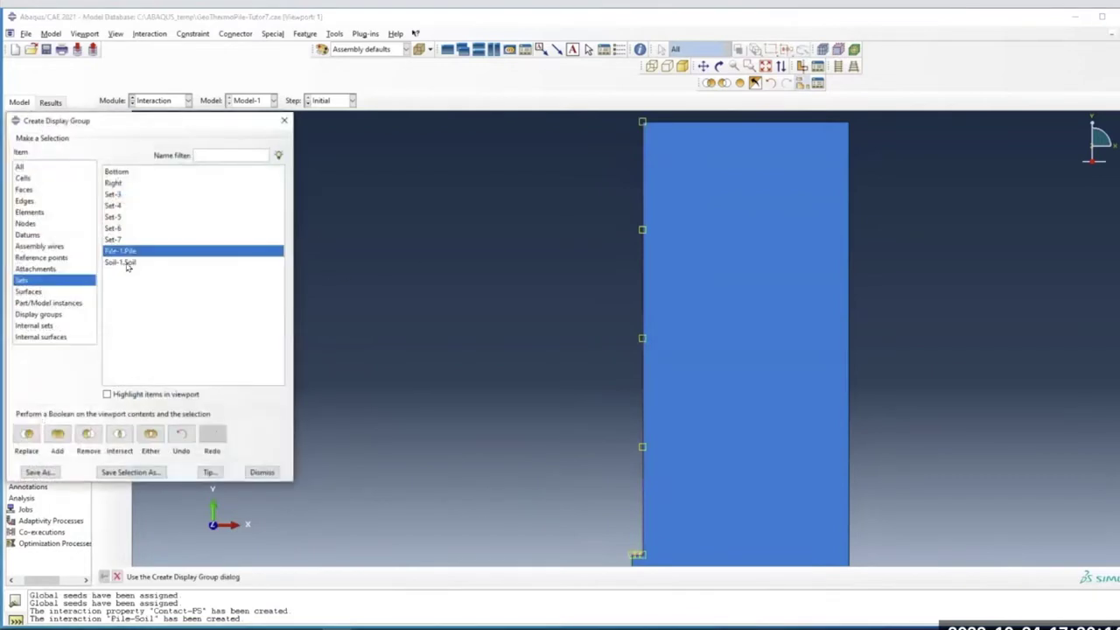
left_click(129, 262, "shift")
left_click(25, 436)
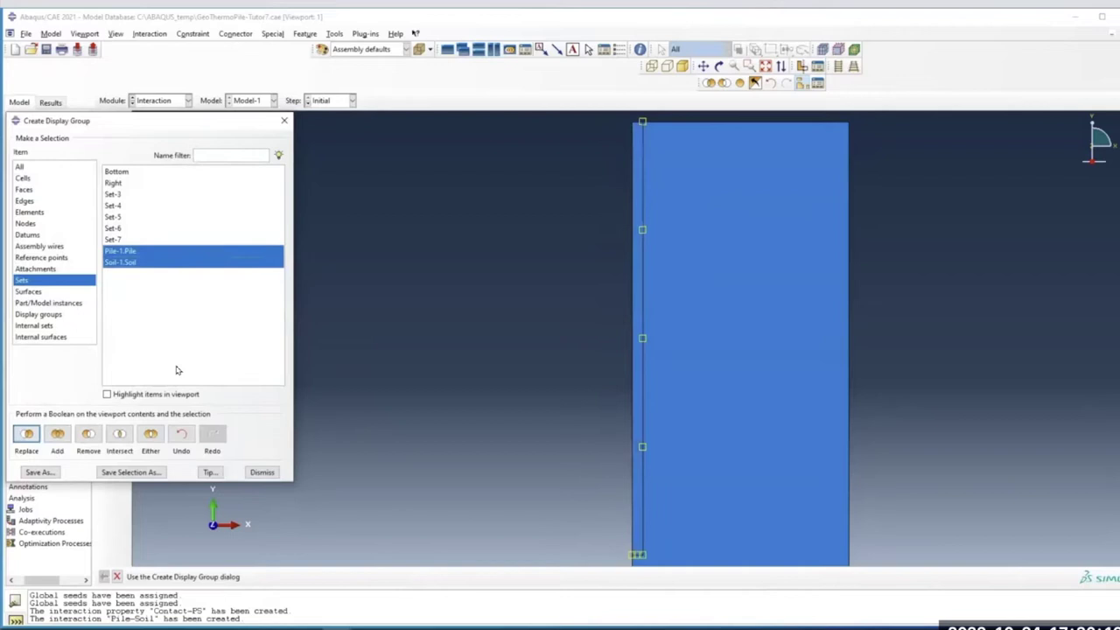
left_click(284, 120)
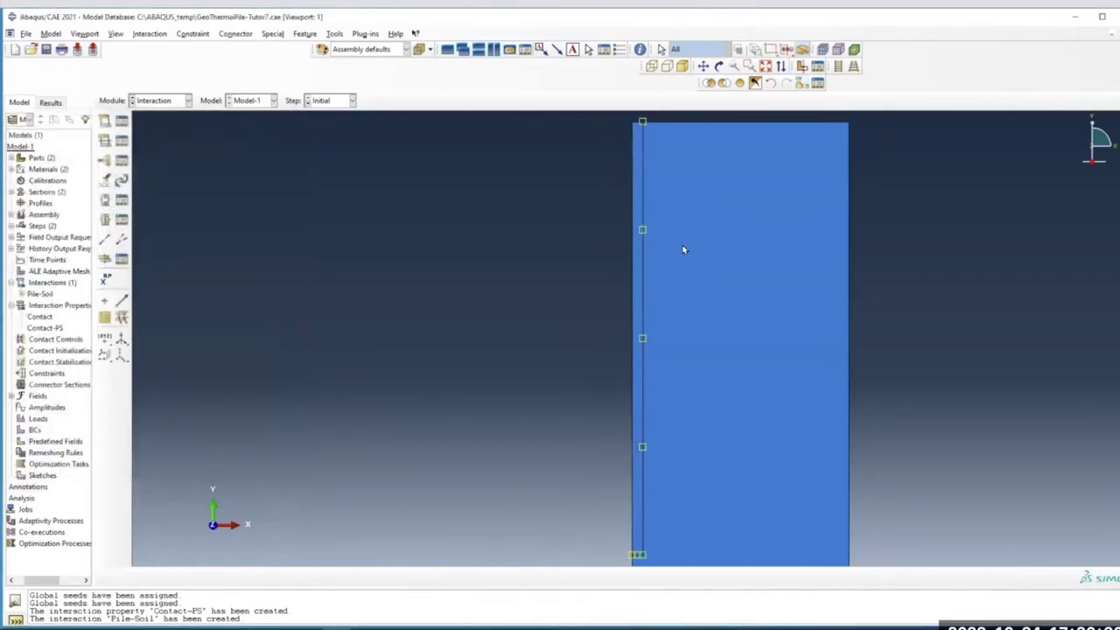
Switch to the Load module and fit the whole model in view
left_click(162, 102)
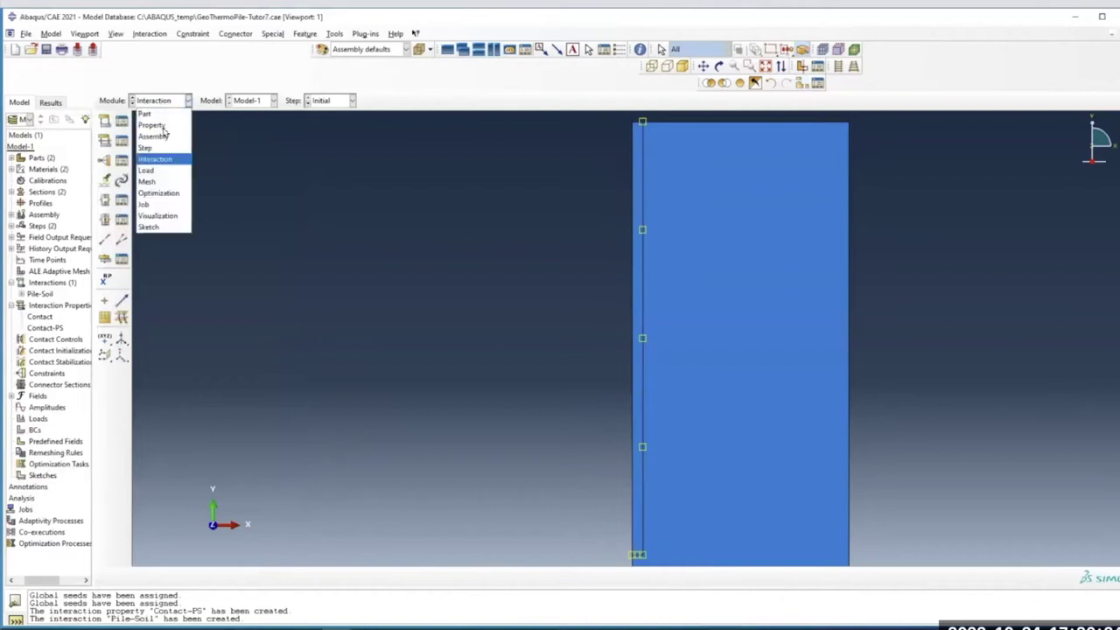
left_click(161, 173)
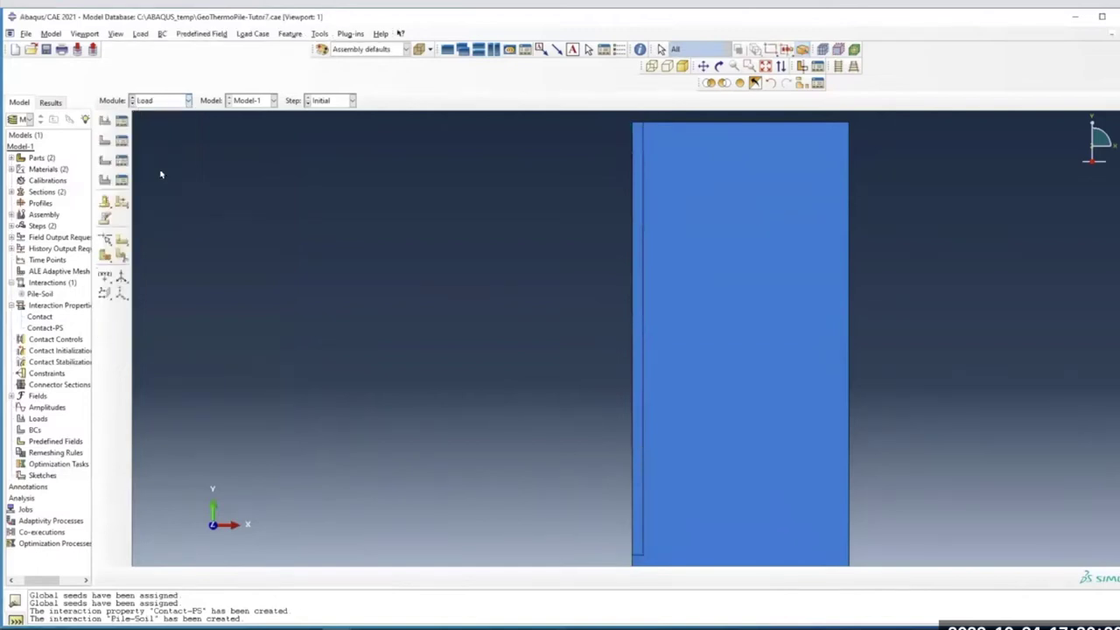
scroll(953, 394, "down", 3)
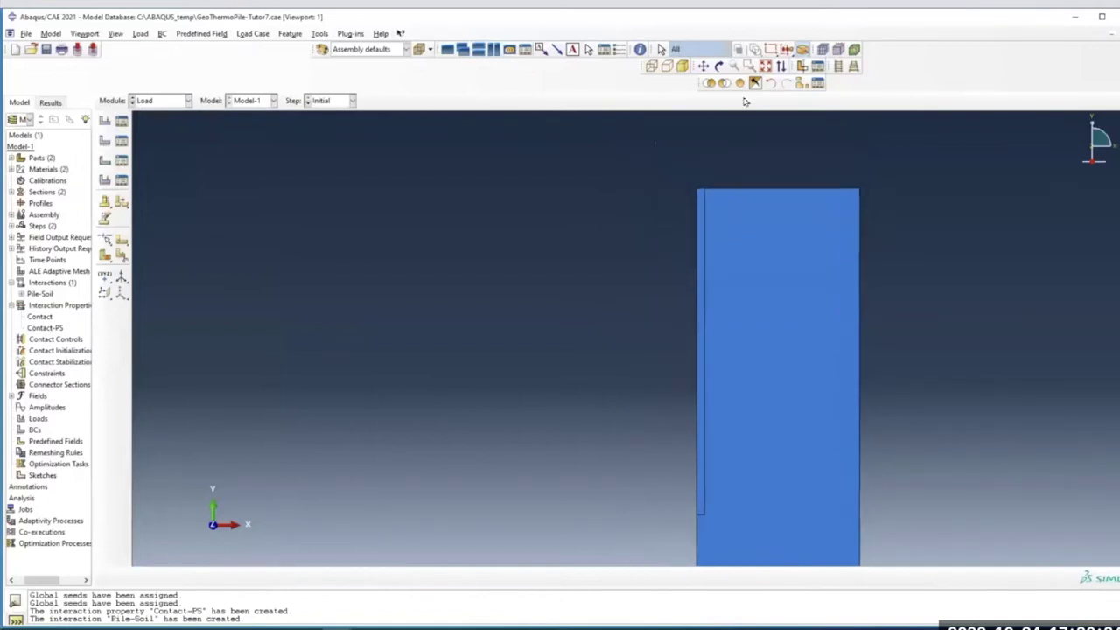
left_click(766, 66)
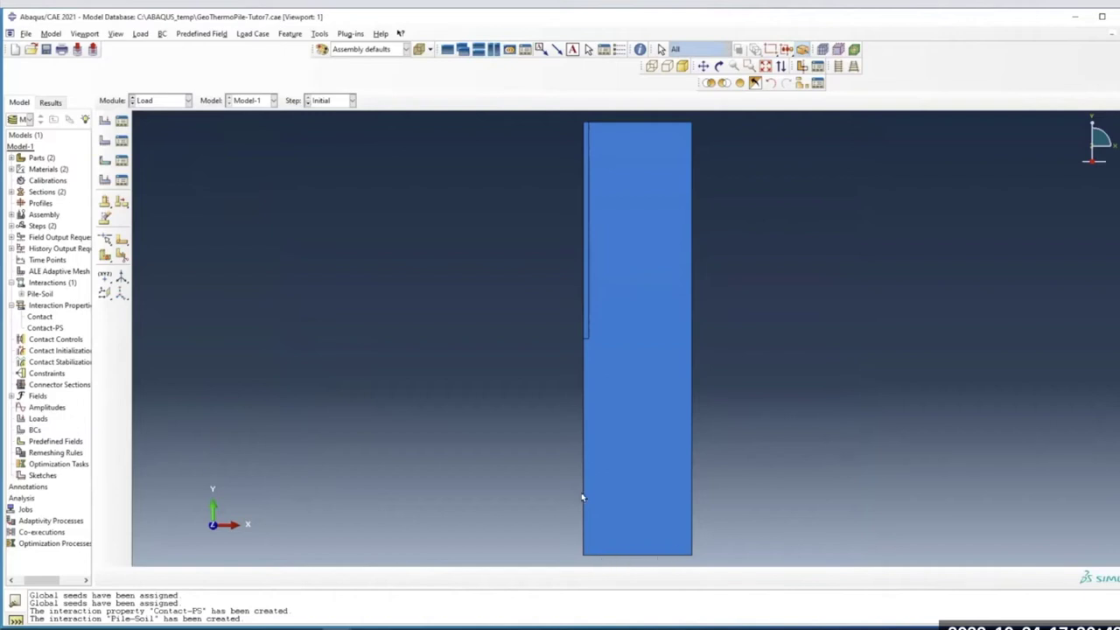
Start a Bottom boundary condition on the bottom edge, cancel it, and open the Boundary Condition Manager
left_click(105, 143)
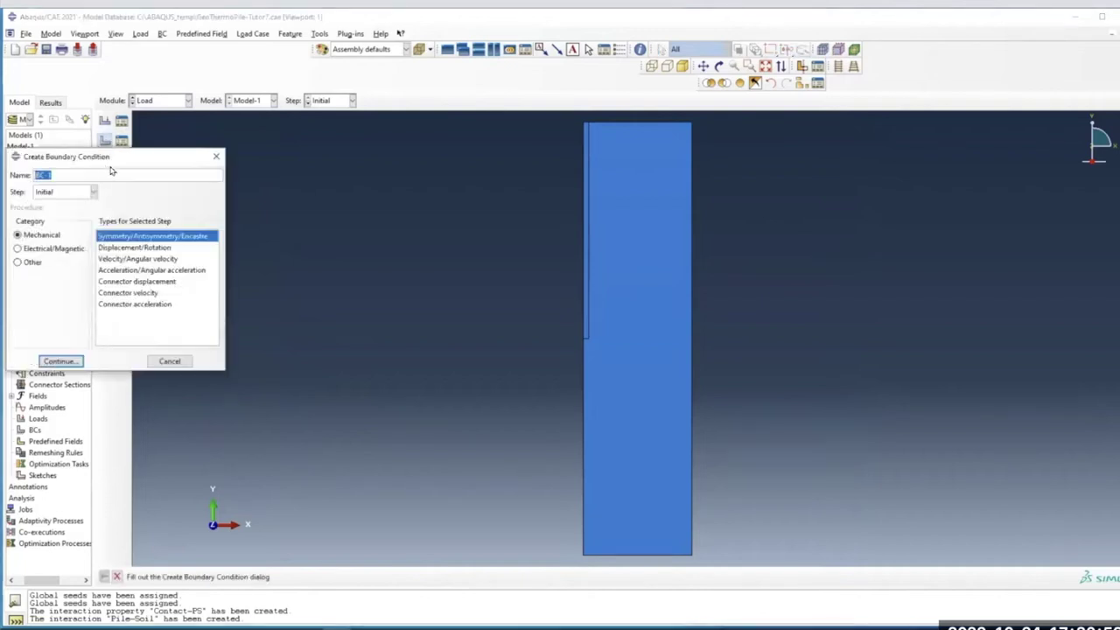
type("Bottom")
left_click(76, 361)
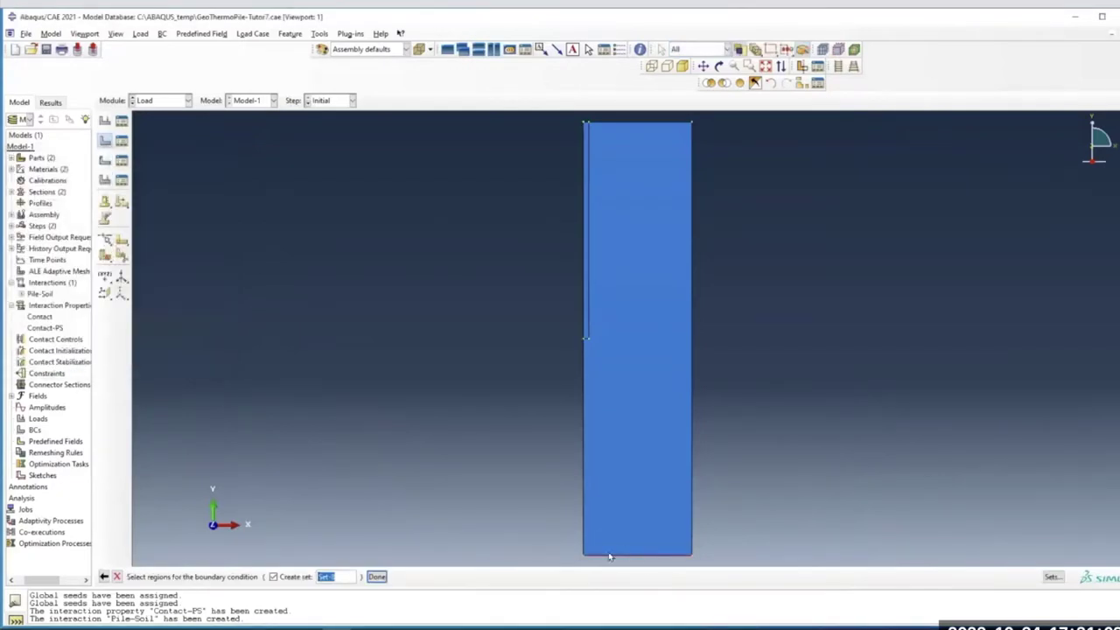
left_click(639, 560)
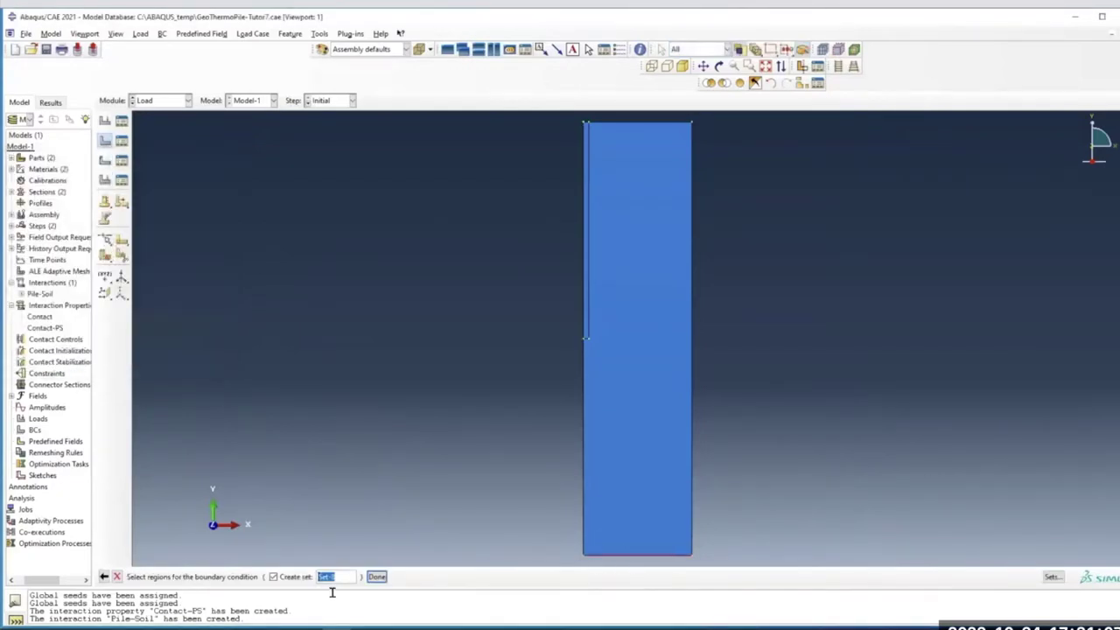
left_click(376, 576)
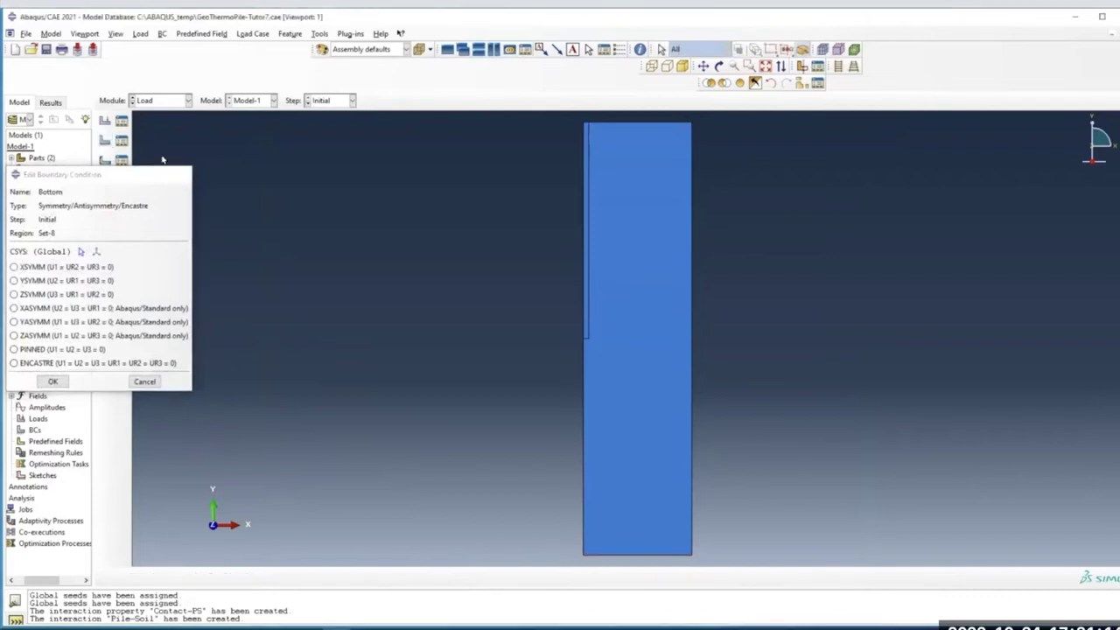
left_click(185, 173)
left_click(122, 142)
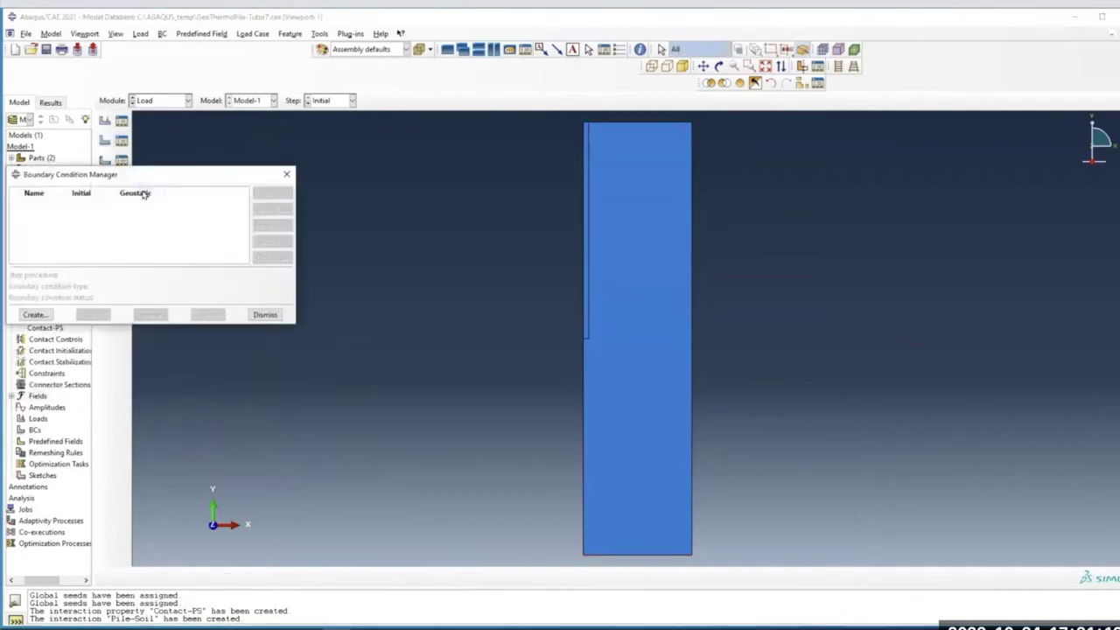
Create Displacement/Rotation BC Bottom on the bottom edge fixing U1, U2 and UR3
left_click(33, 315)
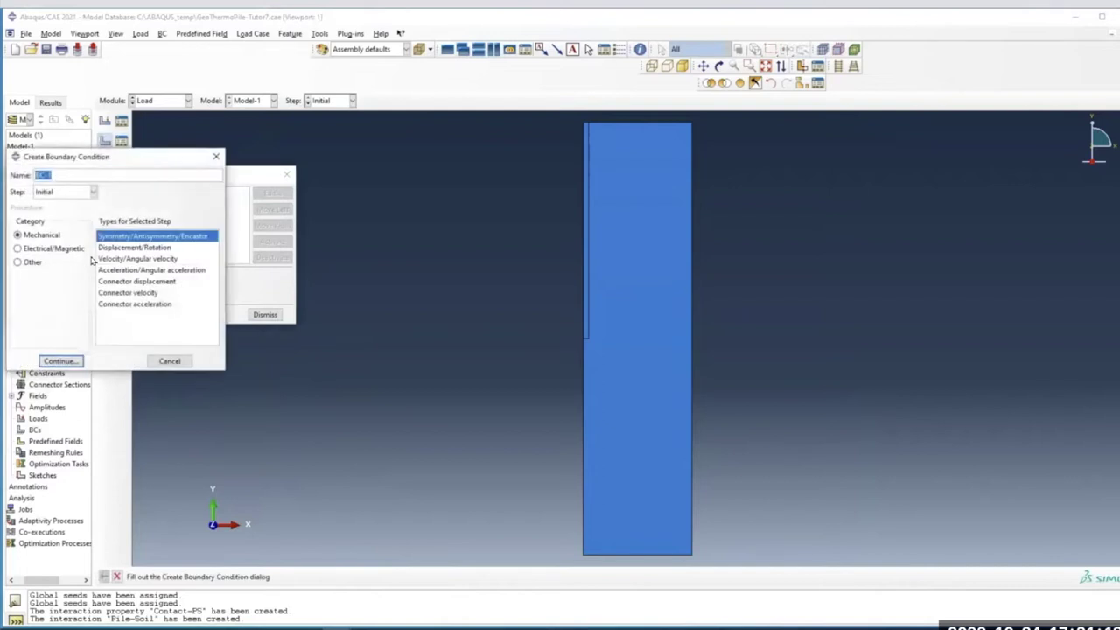
left_click(145, 250)
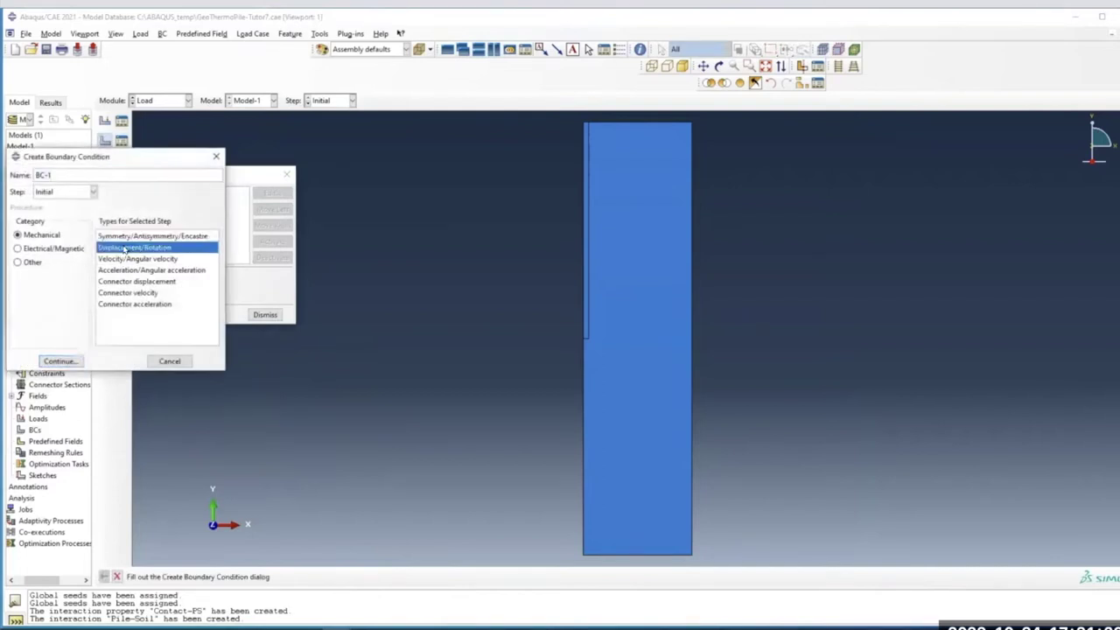
triple_click(83, 175)
type("Bottom")
left_click(61, 360)
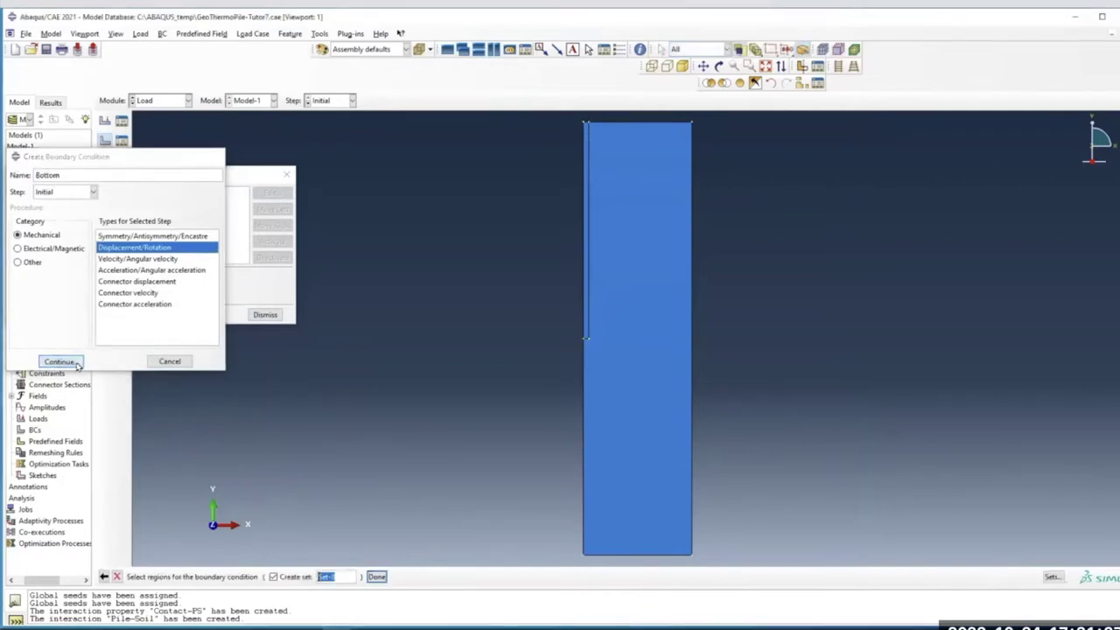
left_click(636, 554)
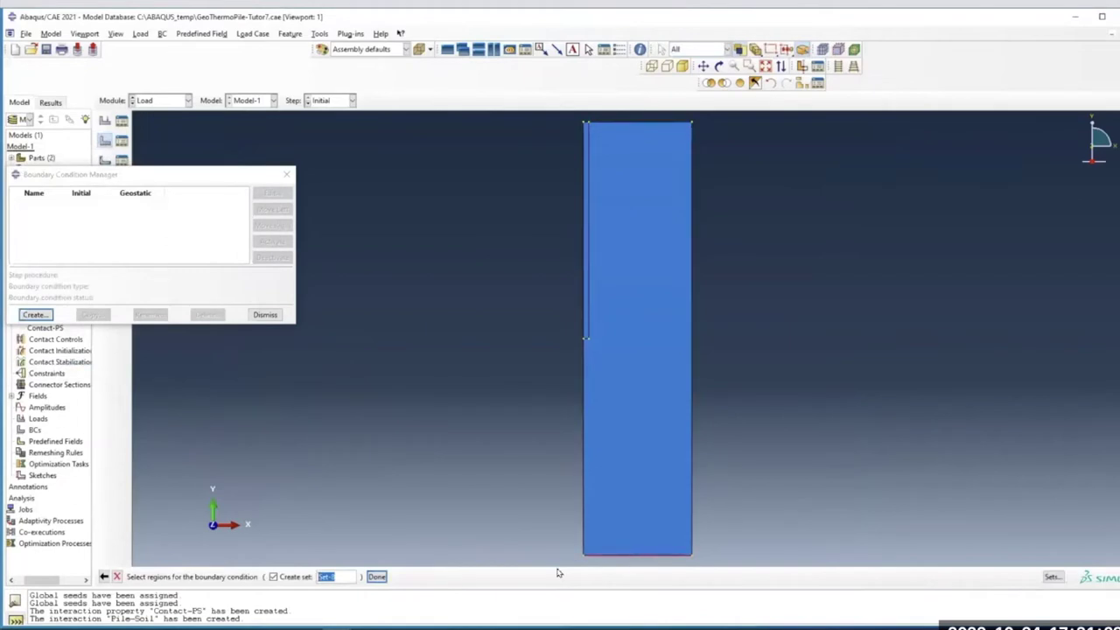
left_click(376, 577)
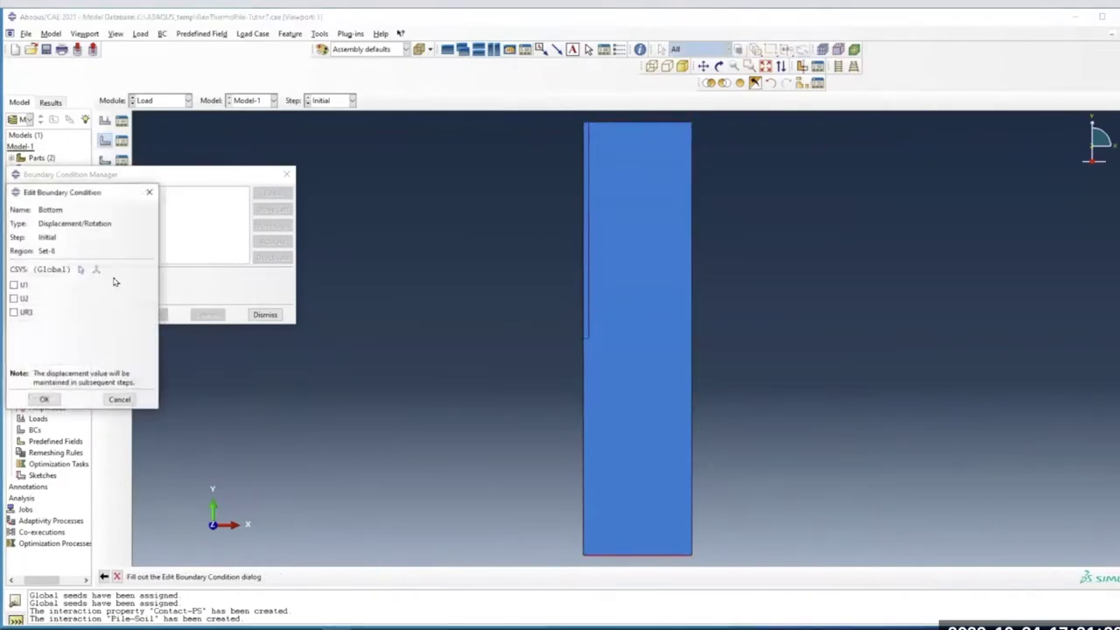
left_click(14, 285)
left_click(14, 298)
left_click(14, 314)
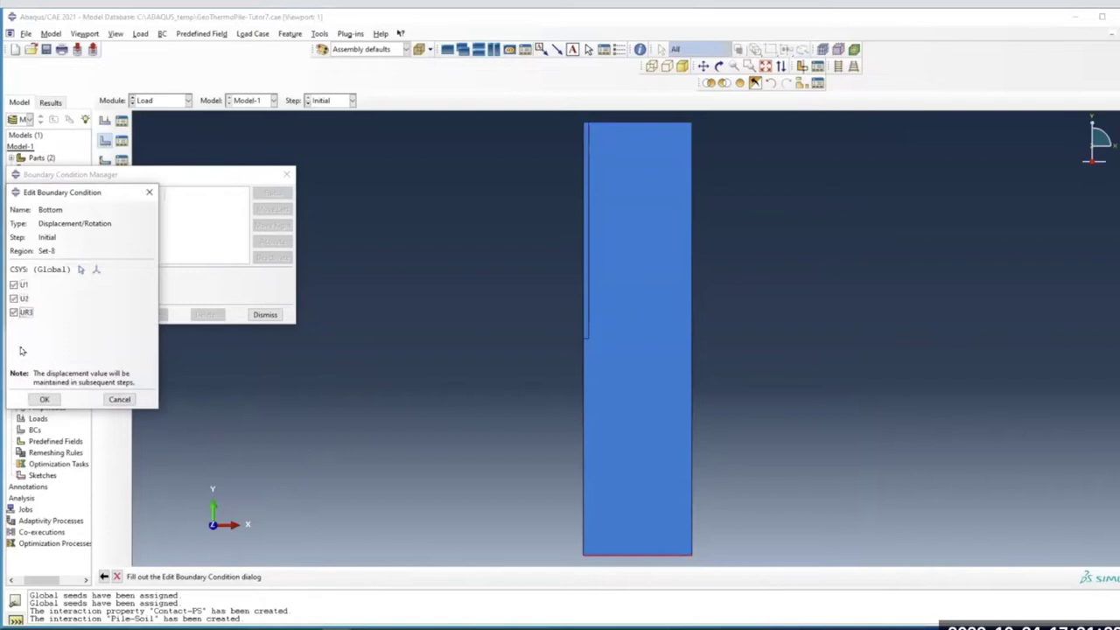
left_click(44, 399)
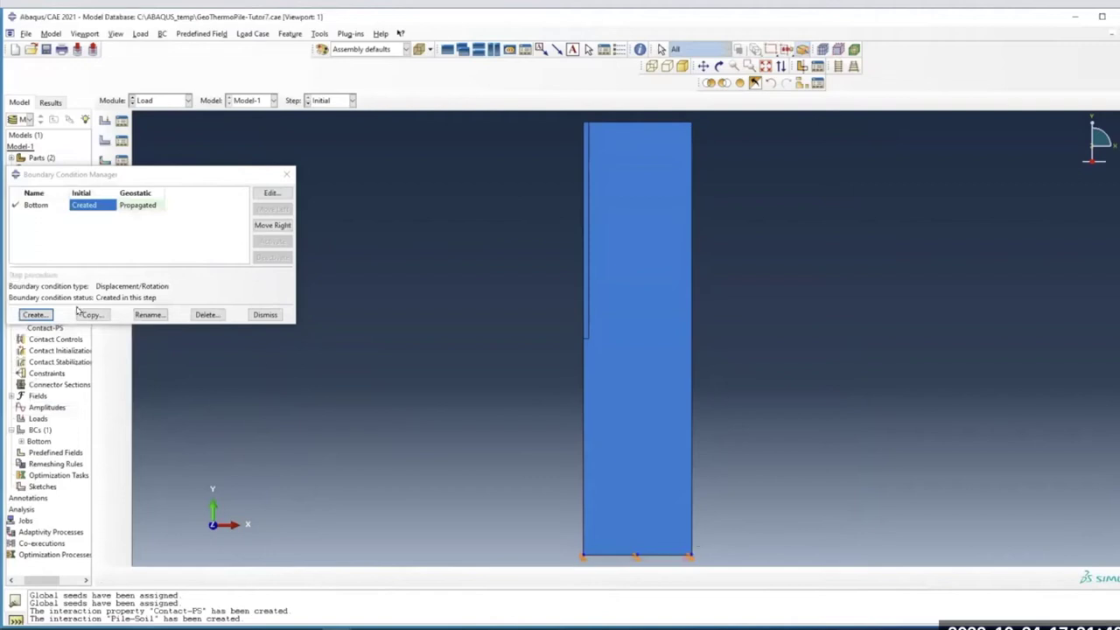
Create Displacement/Rotation BC Right on the right edge restraining U1
left_click(33, 315)
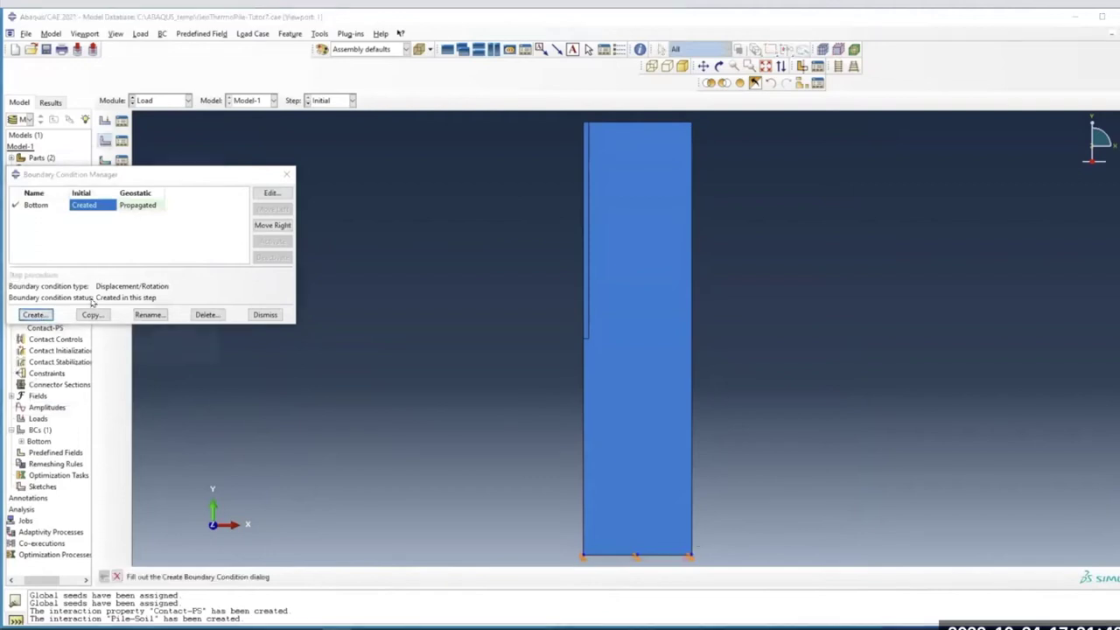
type("P")
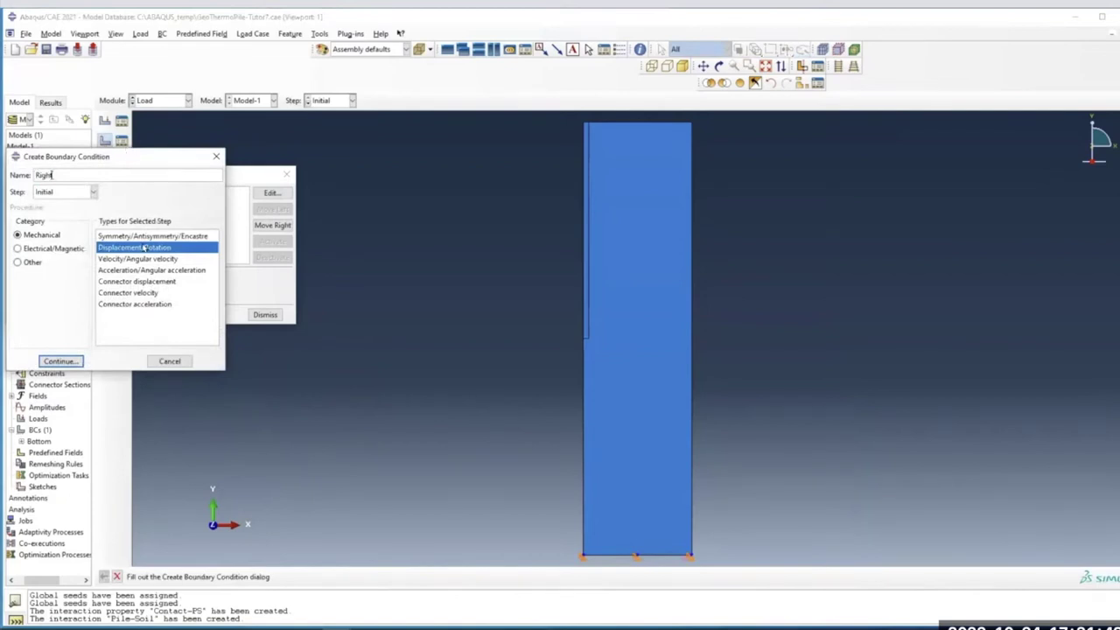
left_click(58, 361)
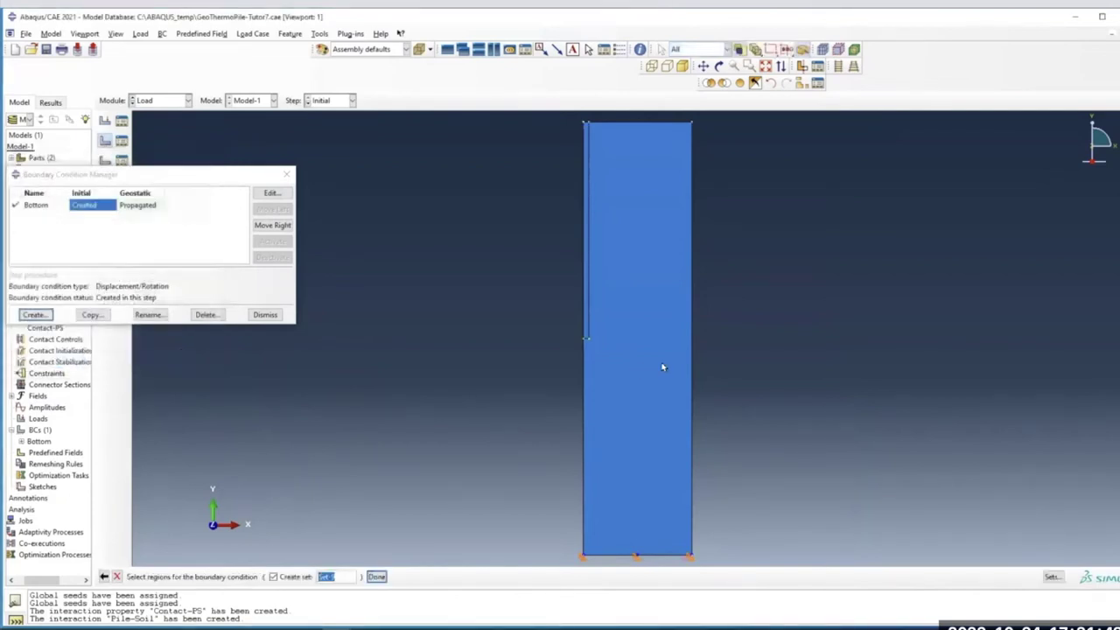
left_click(692, 367)
left_click(376, 577)
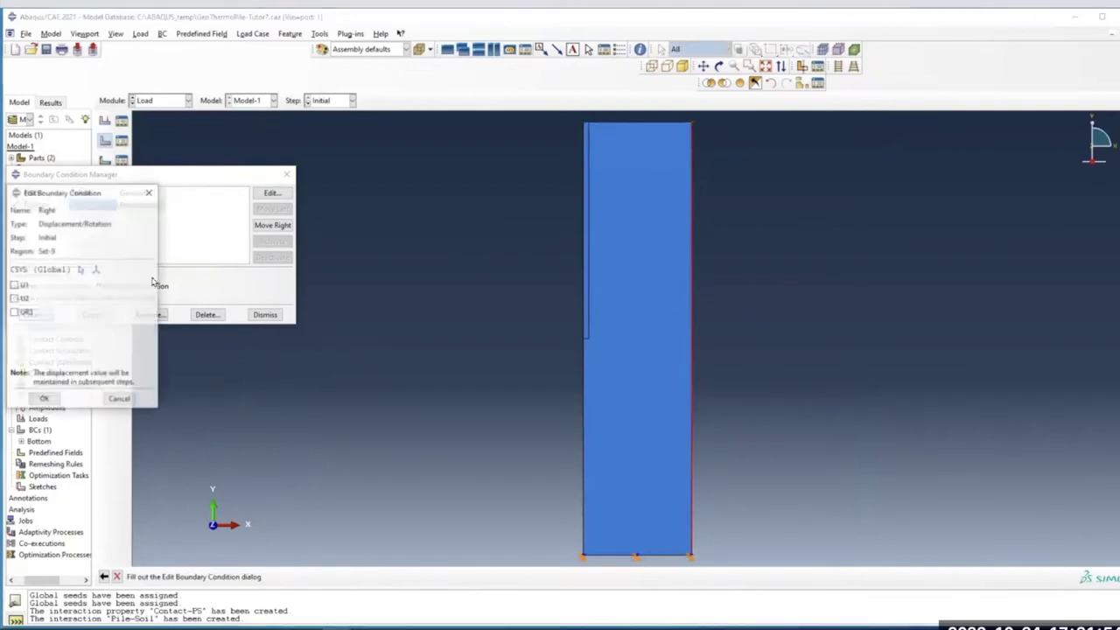
left_click(15, 288)
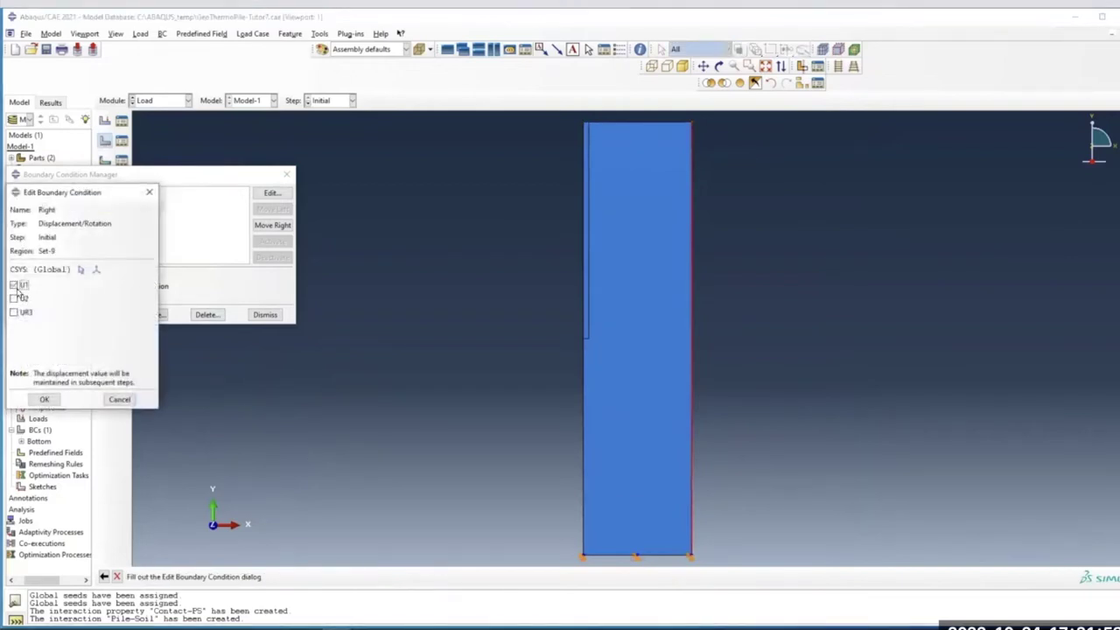
left_click(43, 398)
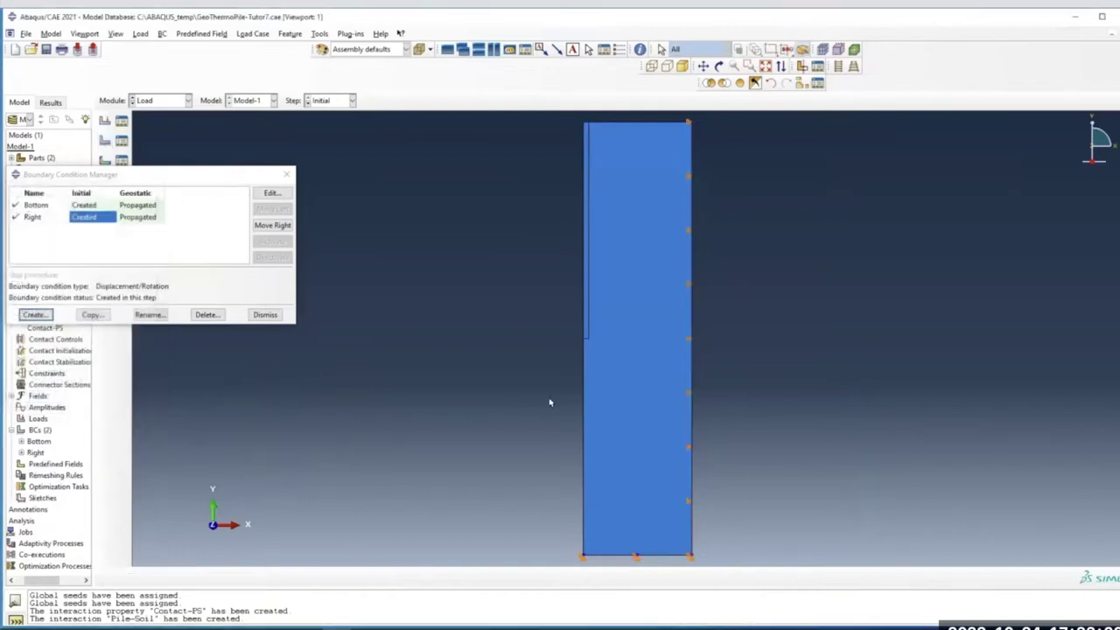
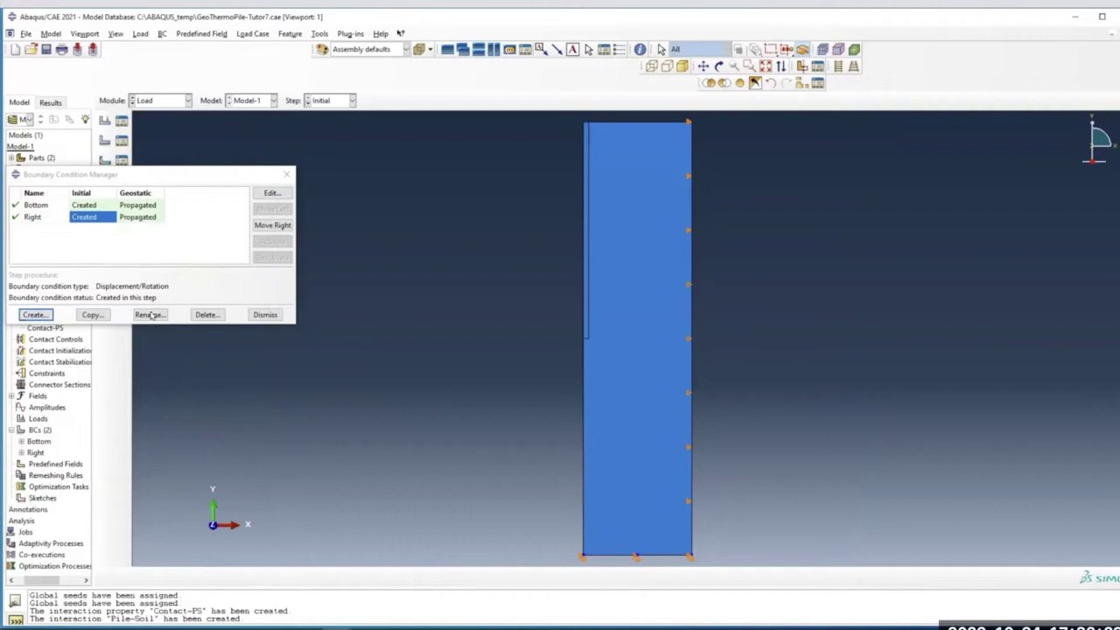
Start a Temperature boundary condition on the soil's right, bottom and left edges
left_click(37, 314)
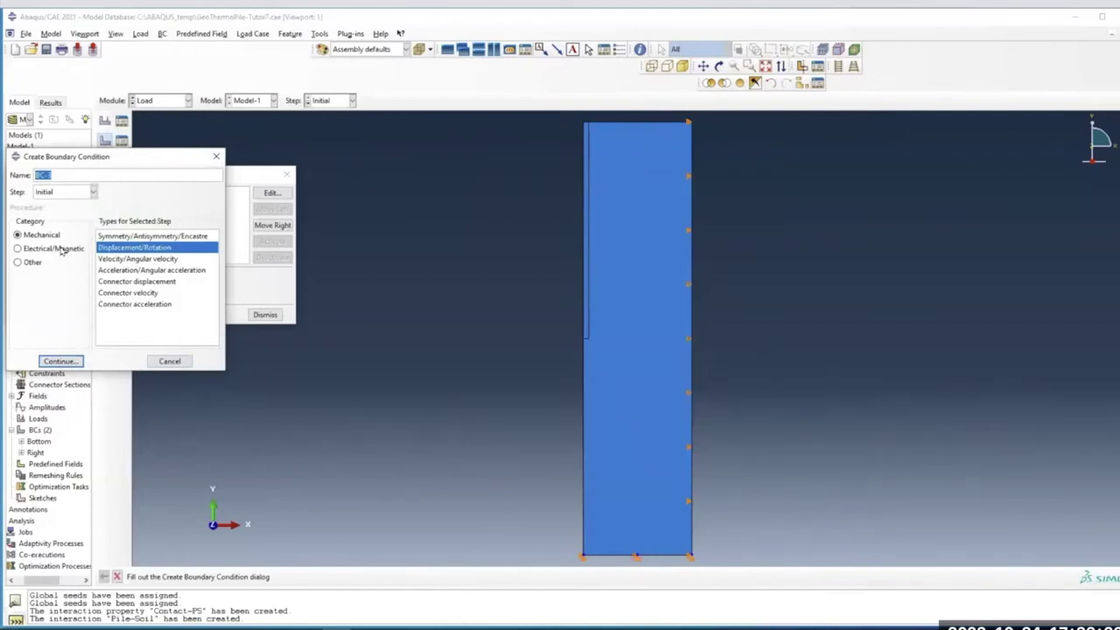
left_click(33, 264)
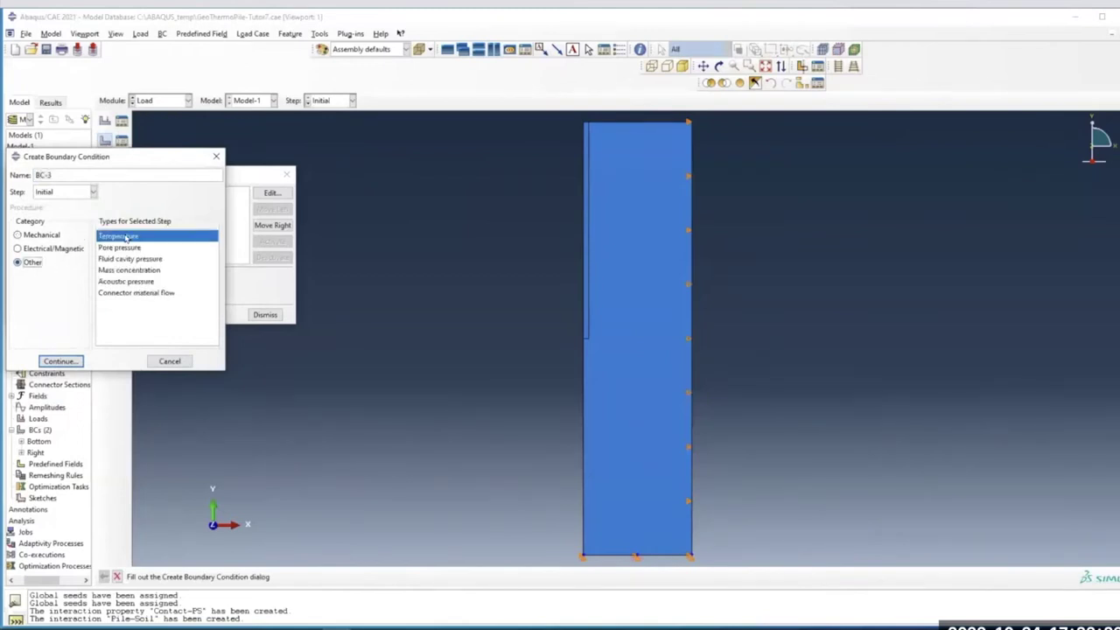
triple_click(57, 175)
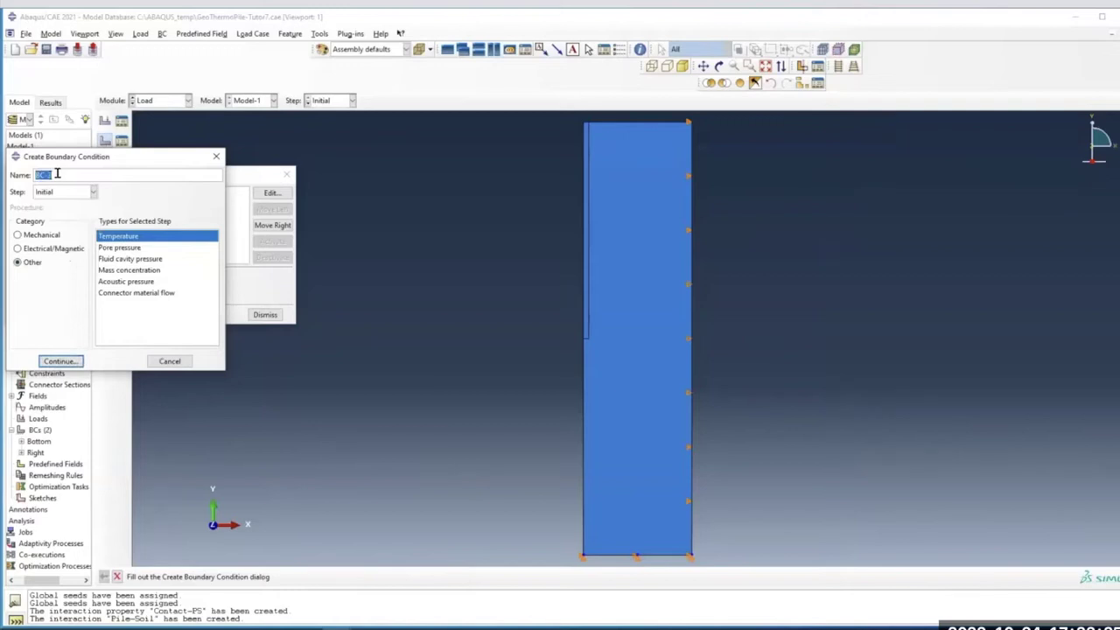
left_click(53, 365)
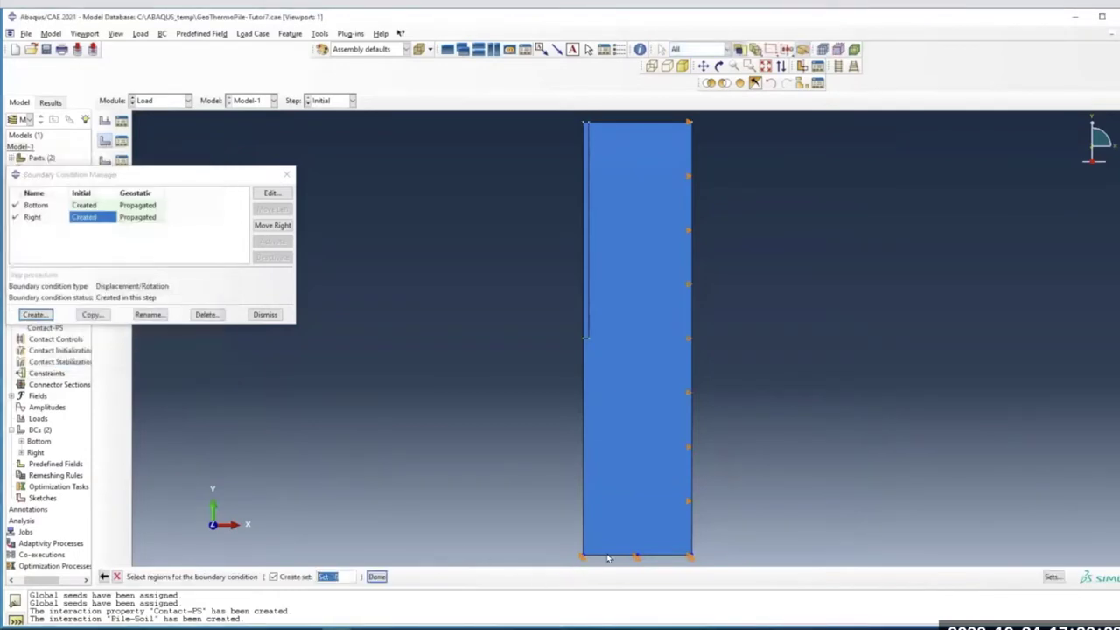
left_click(693, 516)
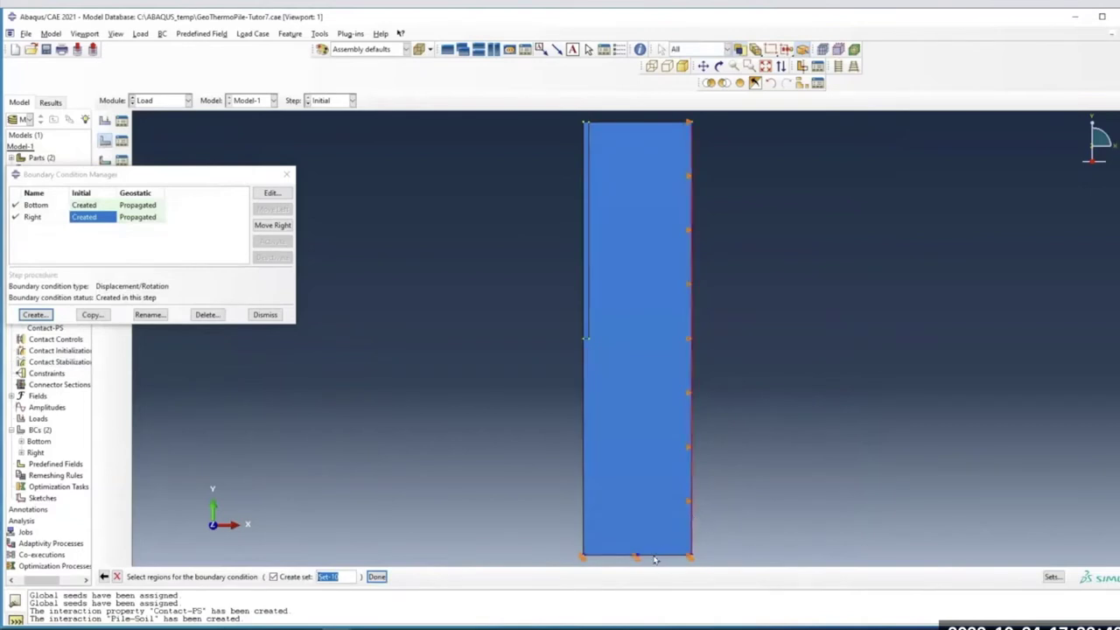
left_click(681, 557, "shift")
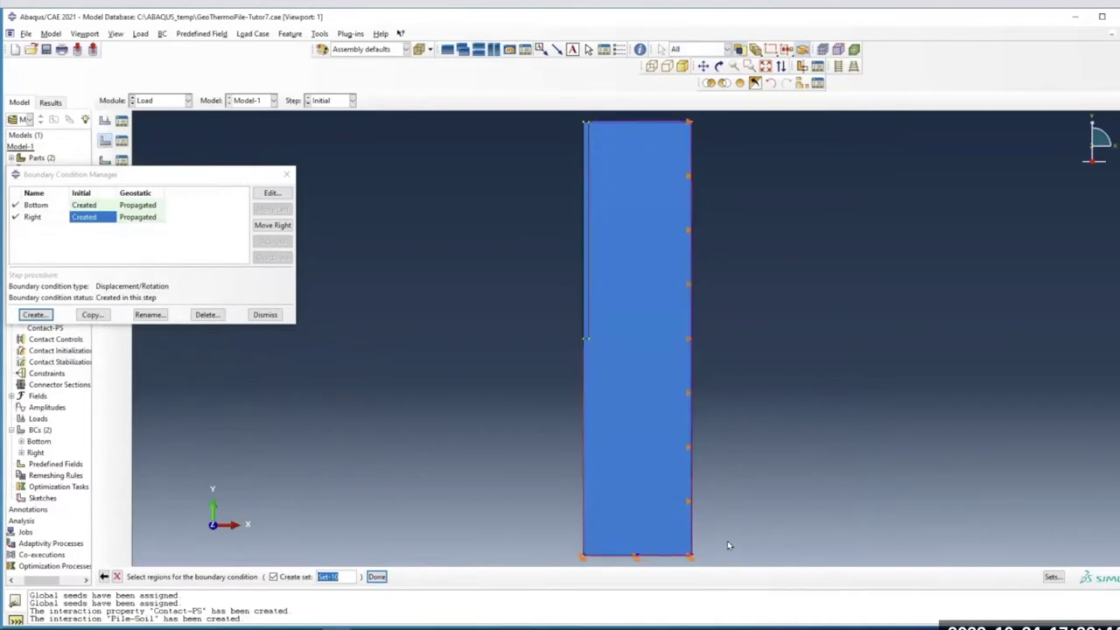
left_click(693, 459)
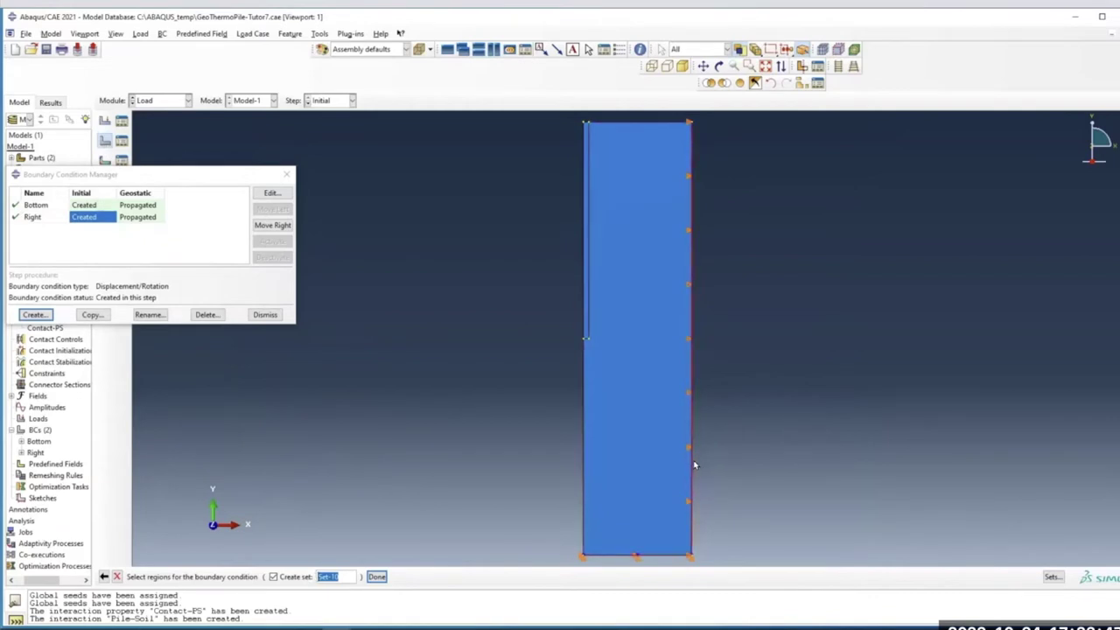
left_click(376, 577)
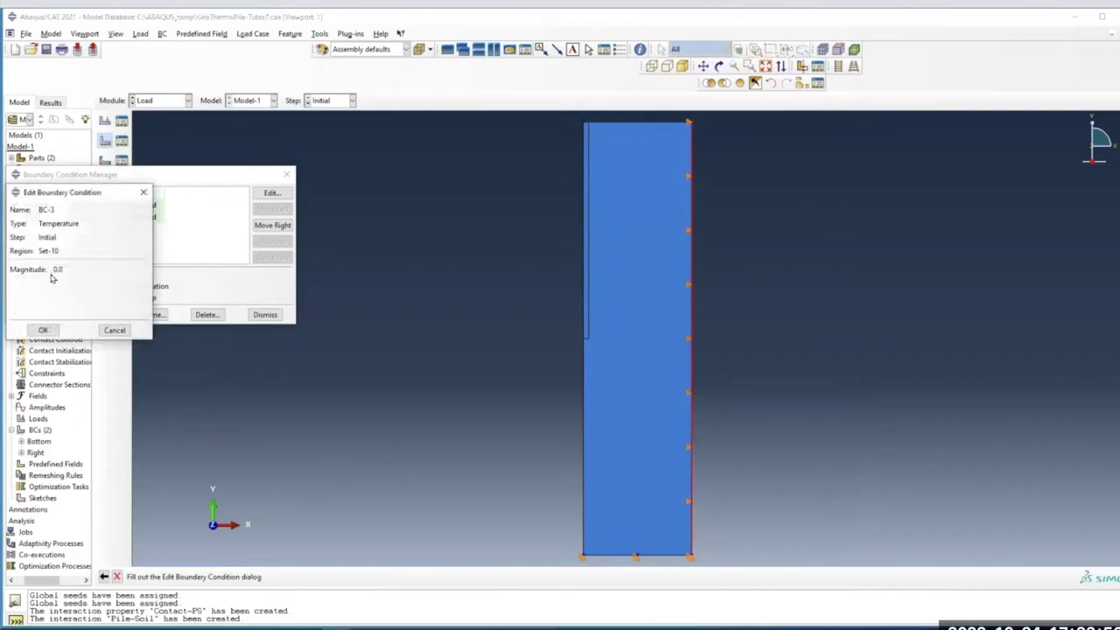
Cancel the temperature condition and dismiss the boundary condition list
left_click(143, 191)
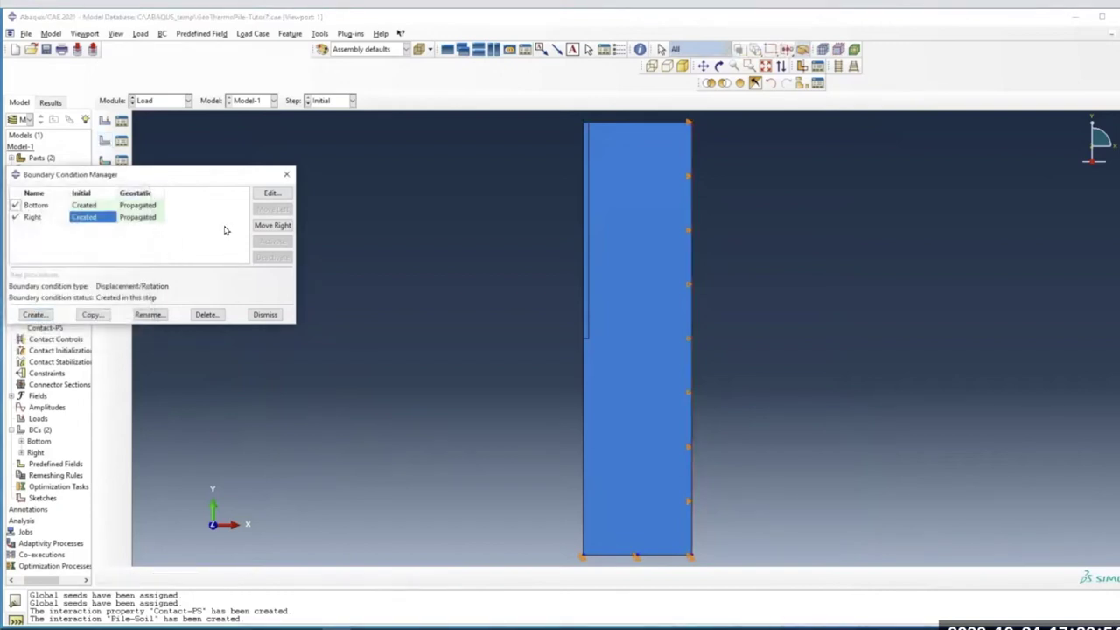
left_click_drag(254, 175, 339, 346)
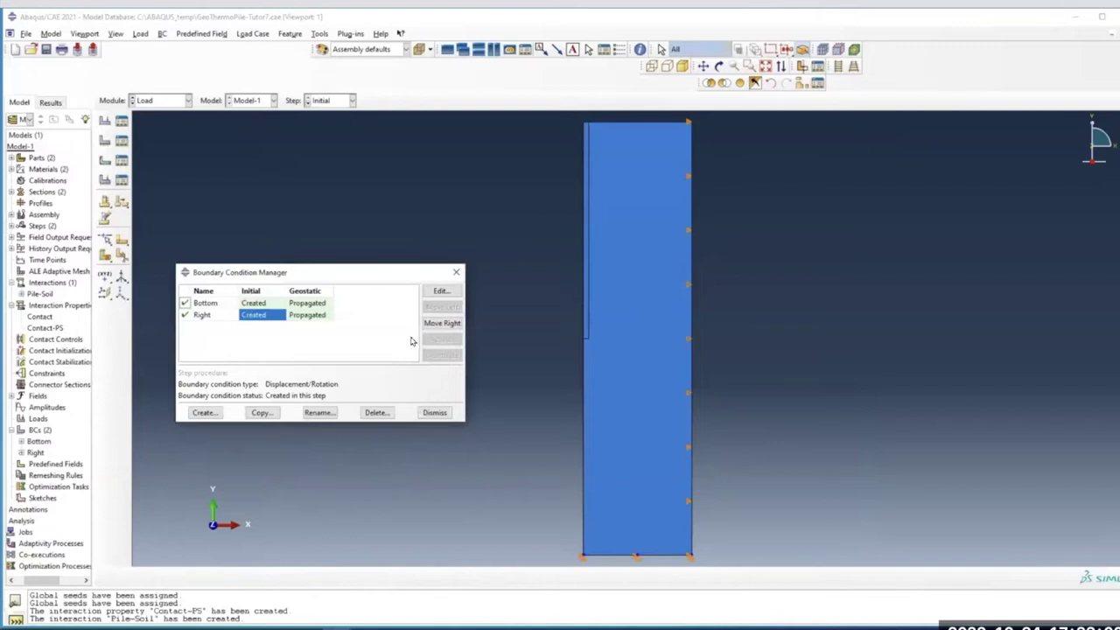
left_click(455, 275)
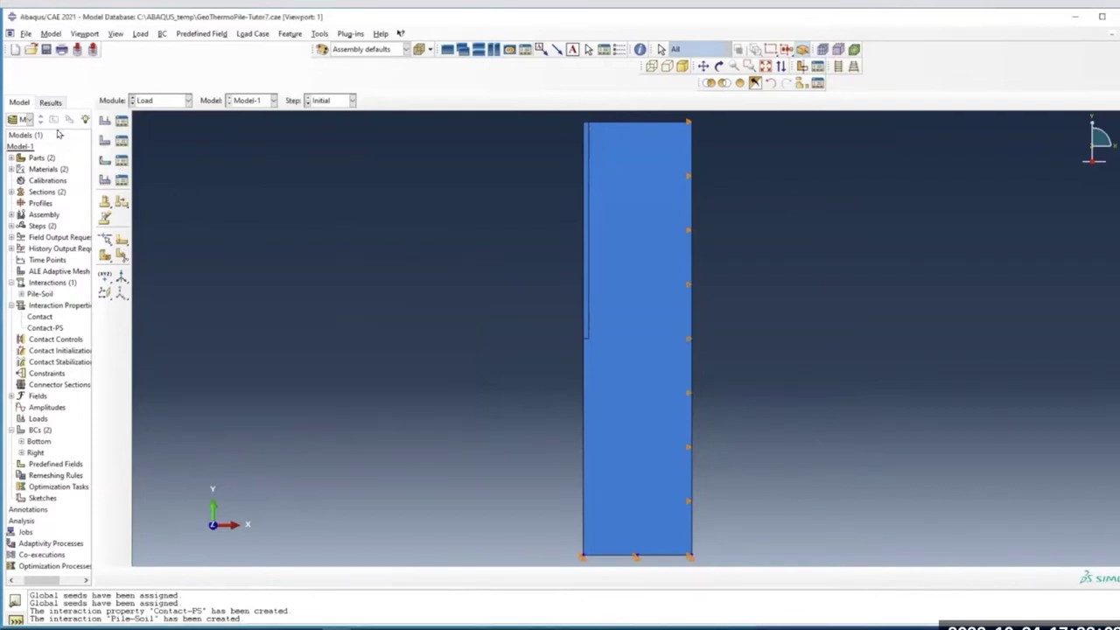
Create Load-1, a Gravity load with Component 2 = -9.81, in the Geostatic step
left_click(105, 124)
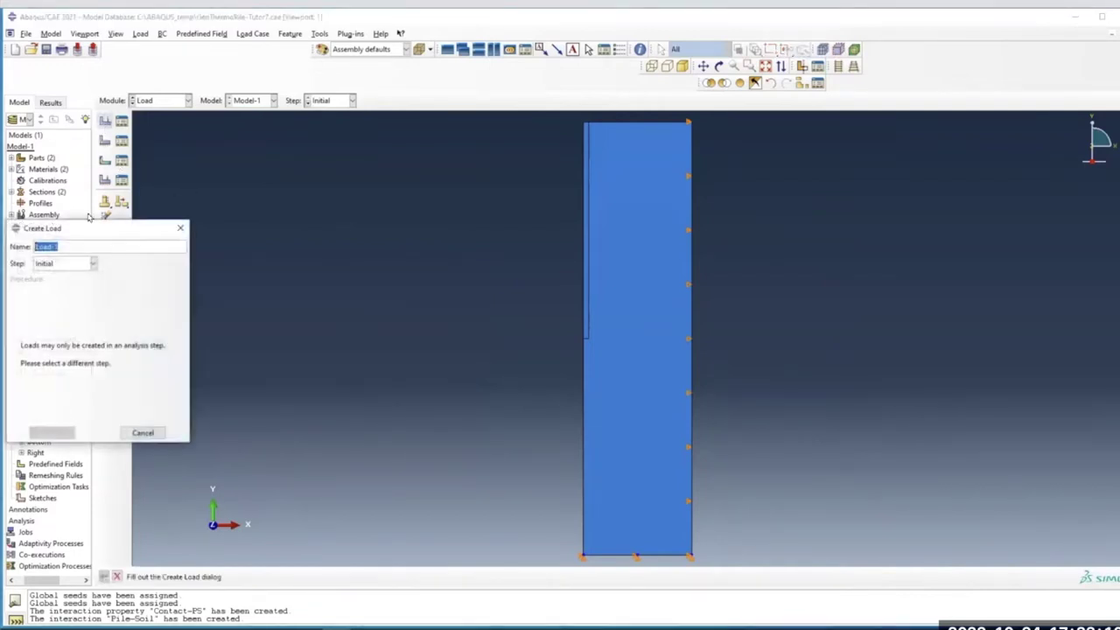
left_click(70, 266)
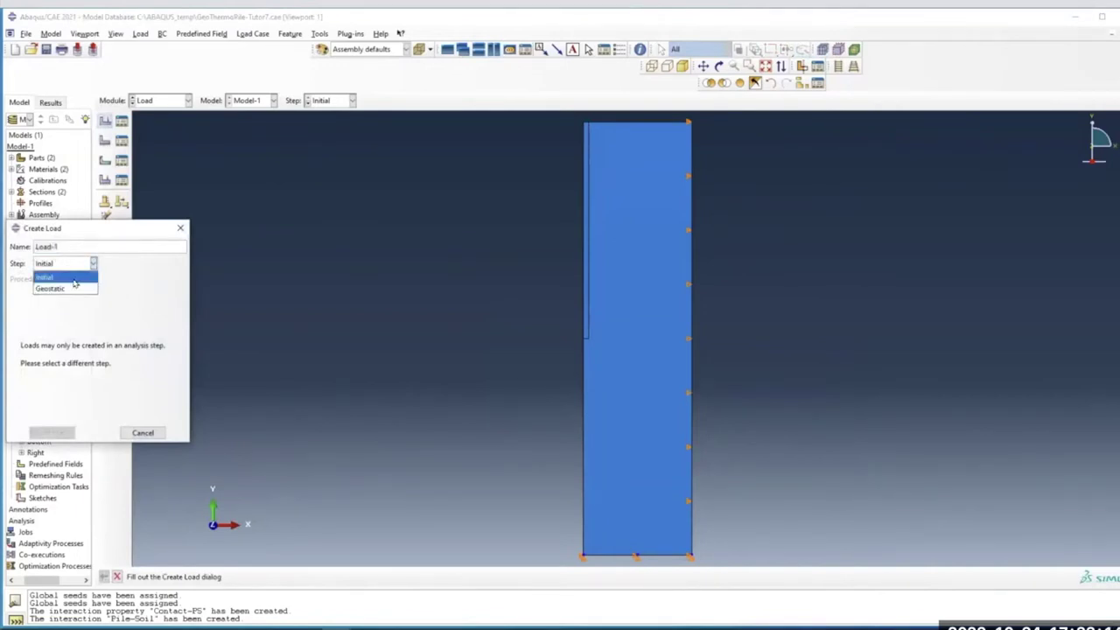
left_click(75, 279)
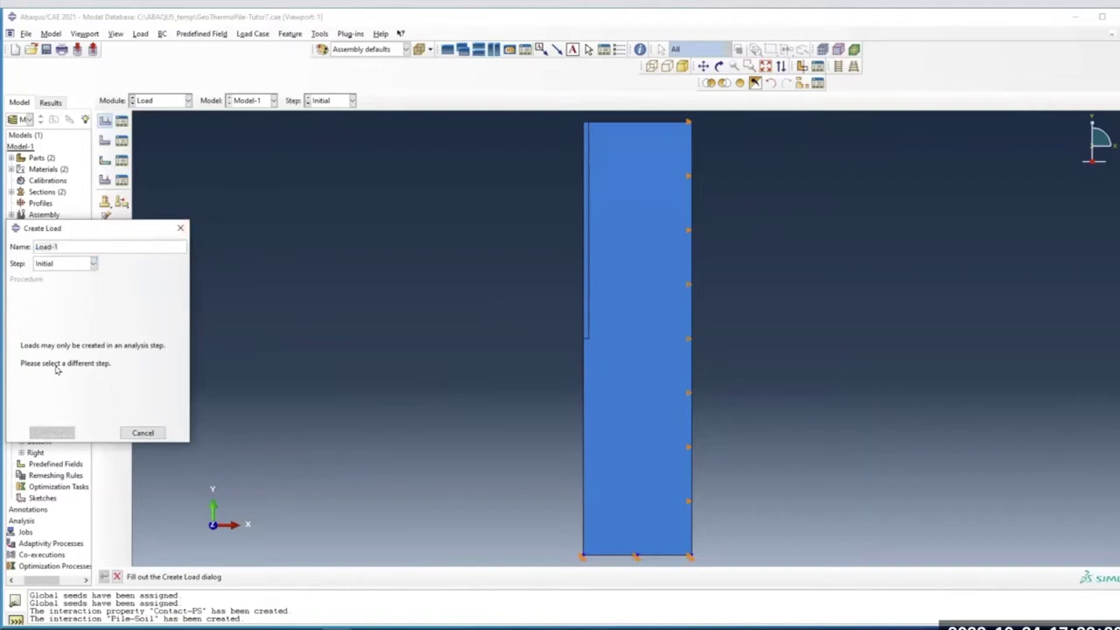
left_click(79, 265)
left_click(64, 290)
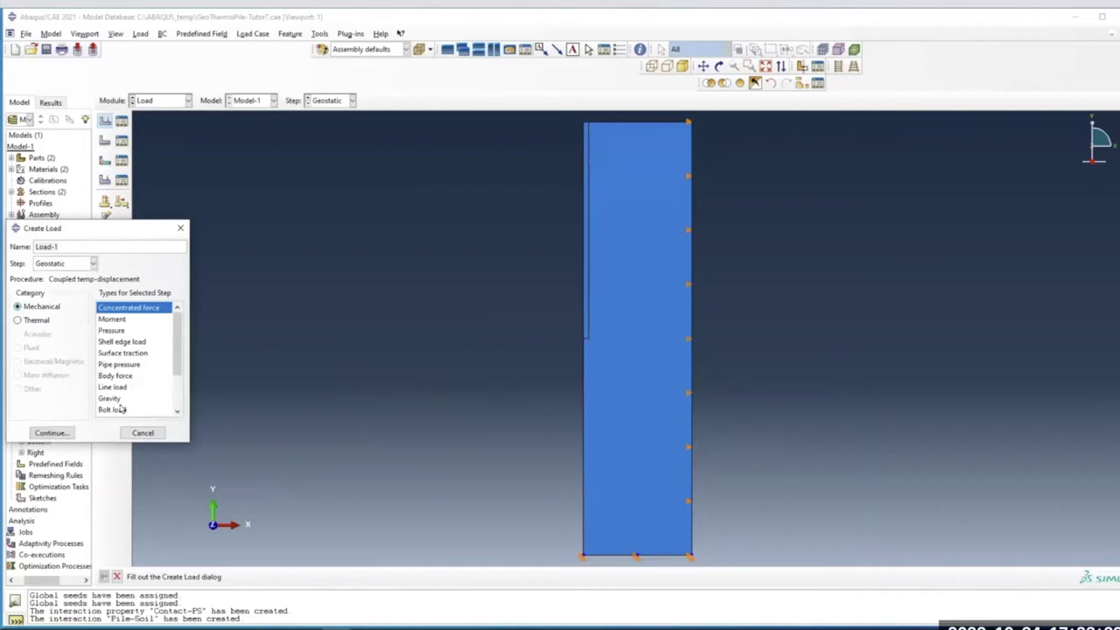
left_click(123, 400)
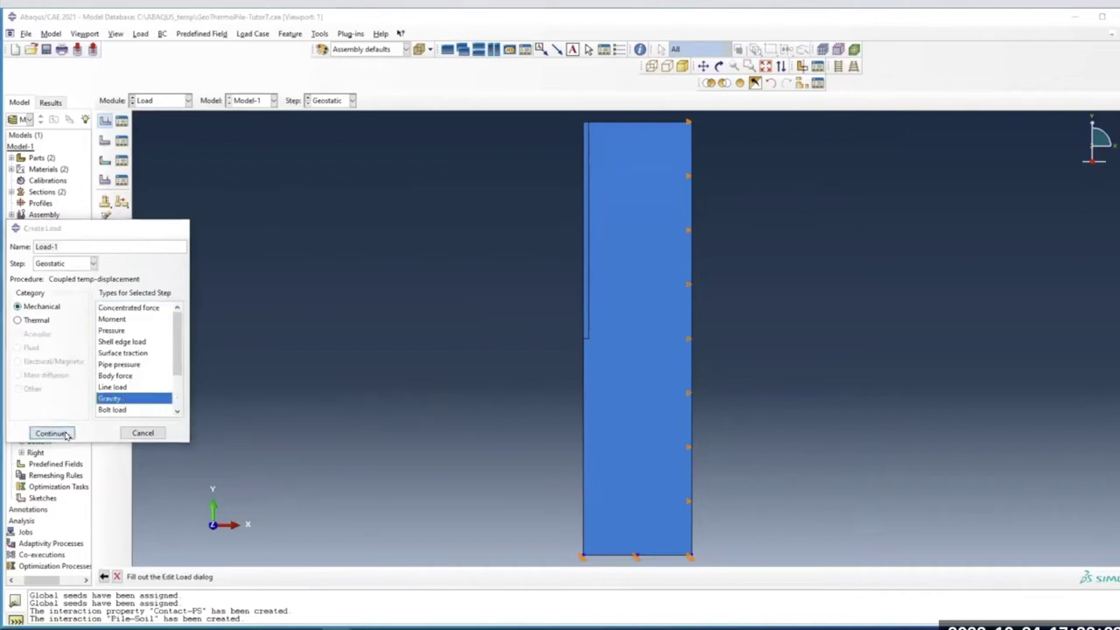
left_click(50, 433)
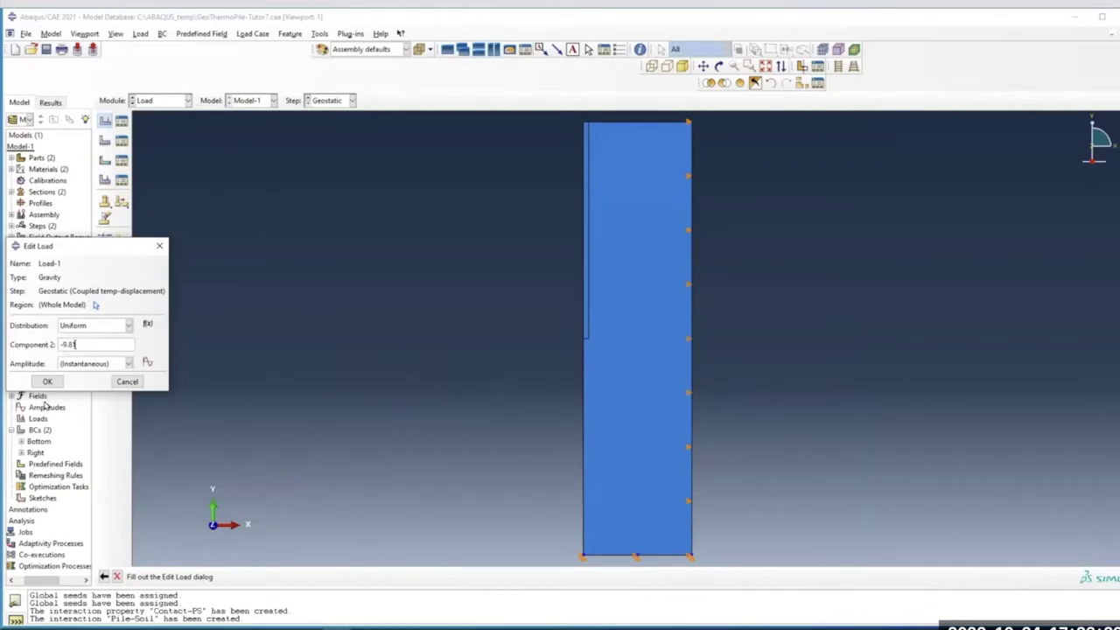
left_click(48, 383)
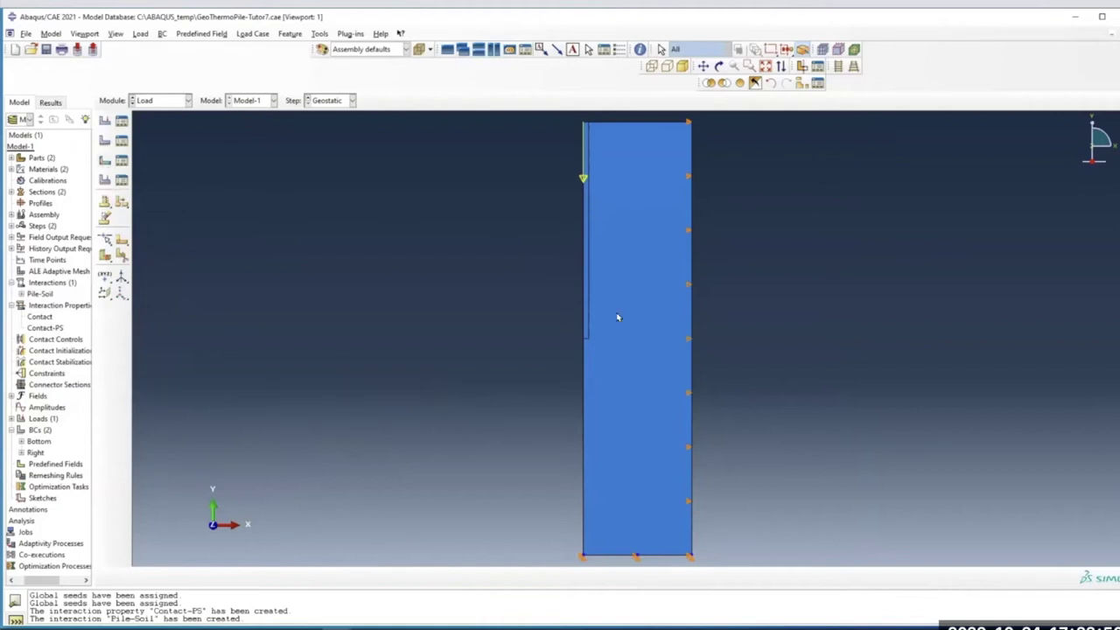
left_click(104, 160)
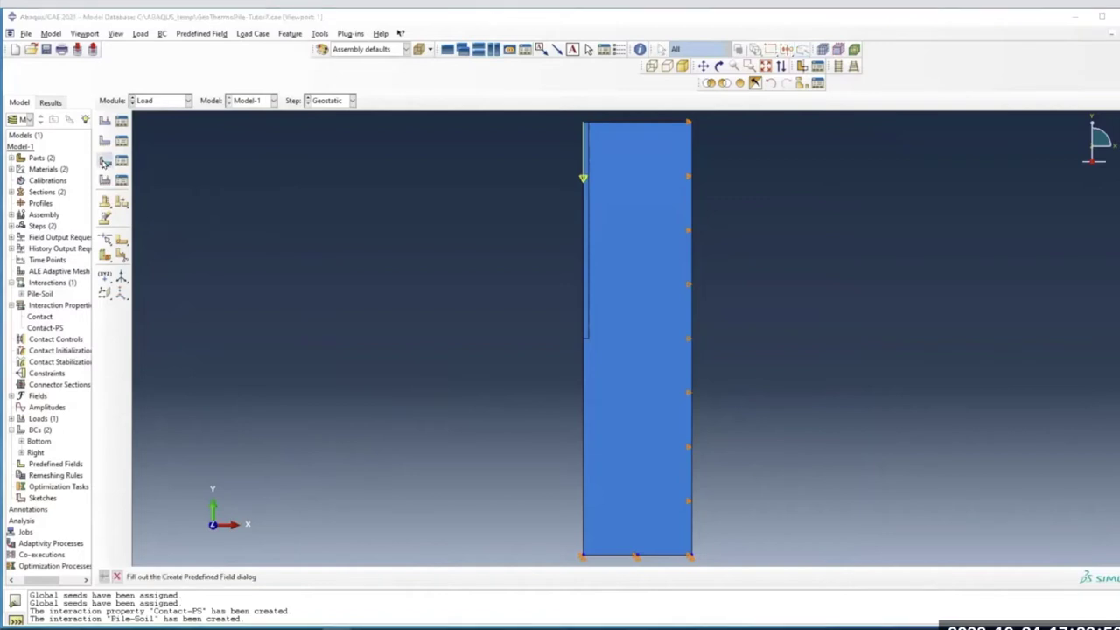
left_click_drag(99, 211, 370, 253)
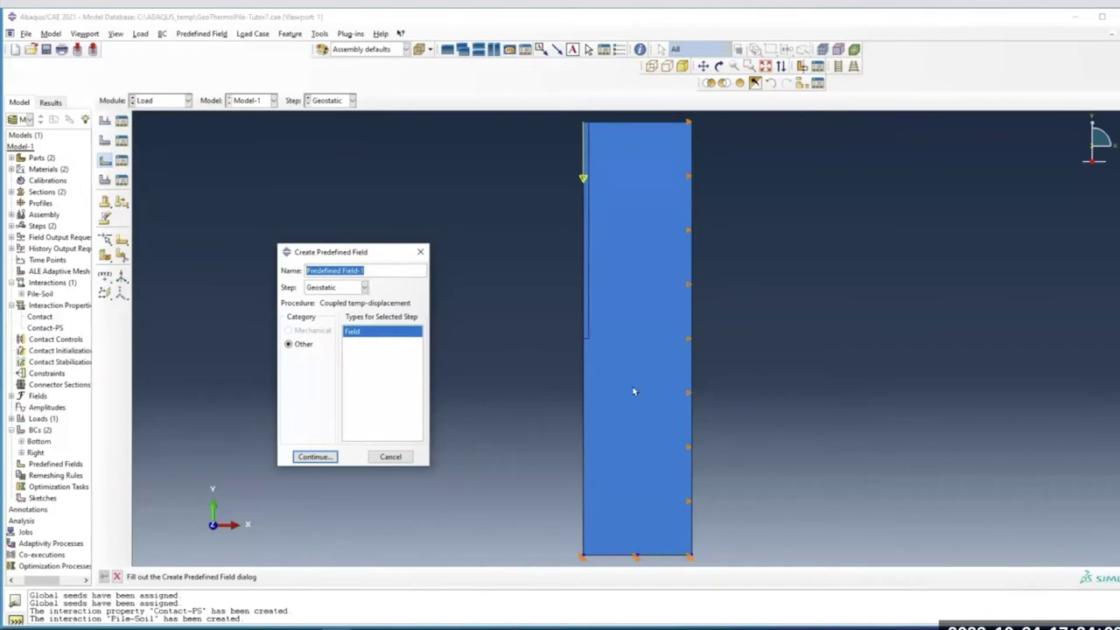
left_click(324, 458)
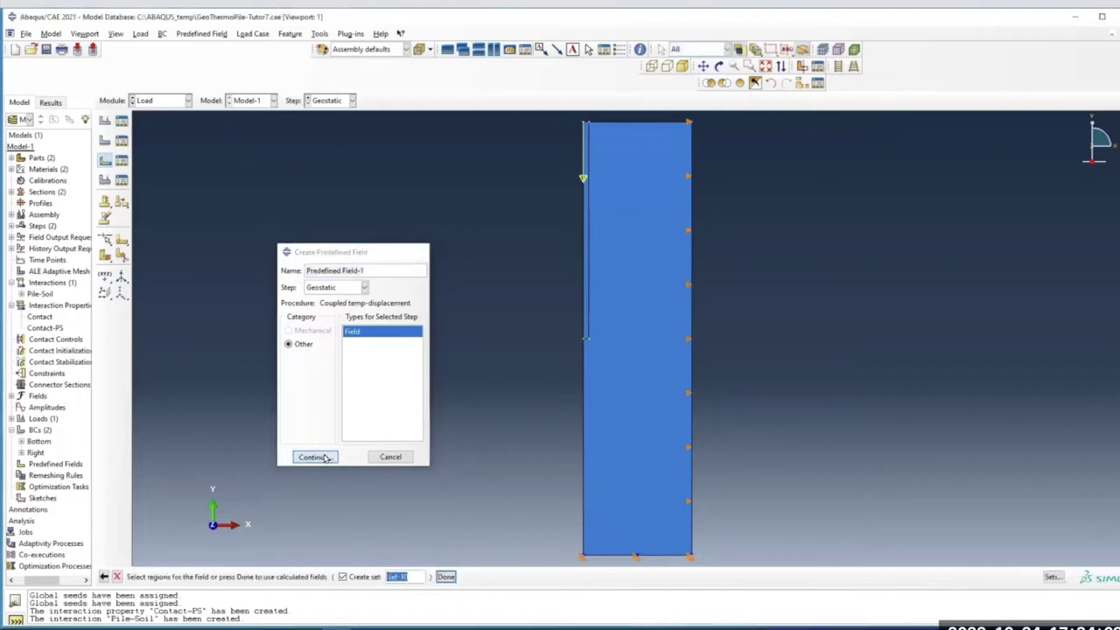
left_click(636, 413)
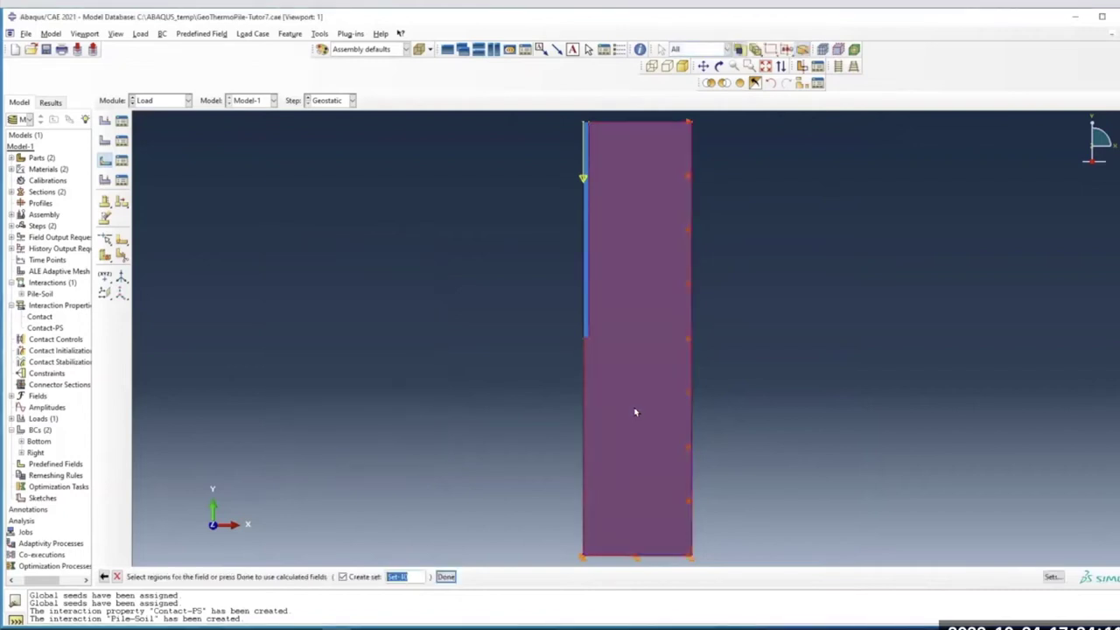
left_click(618, 451)
left_click(446, 577)
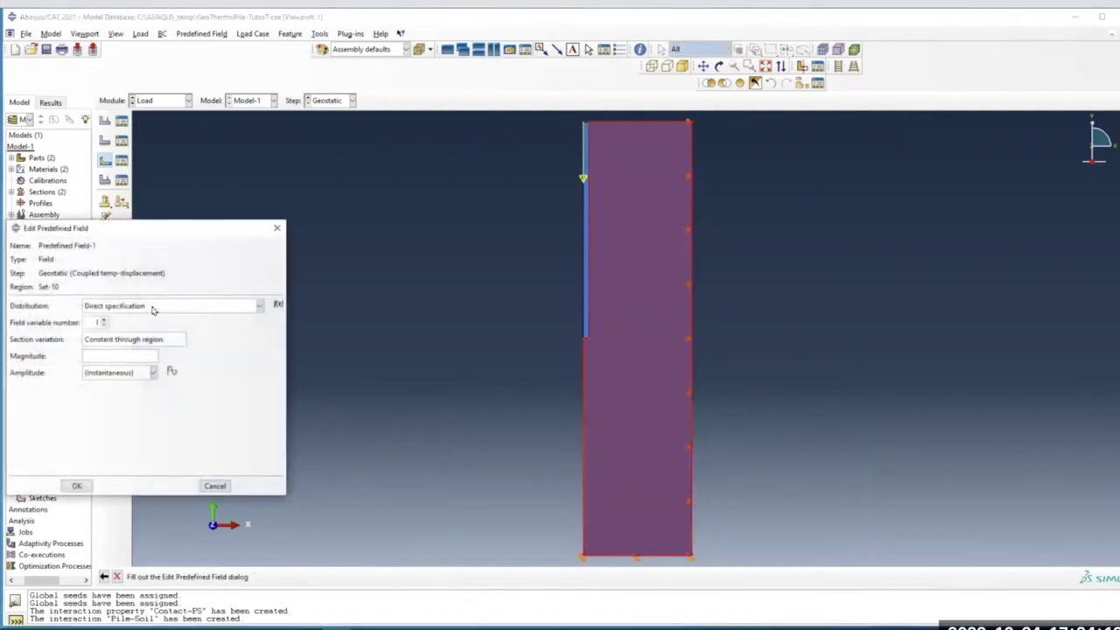
left_click(154, 309)
left_click(154, 316)
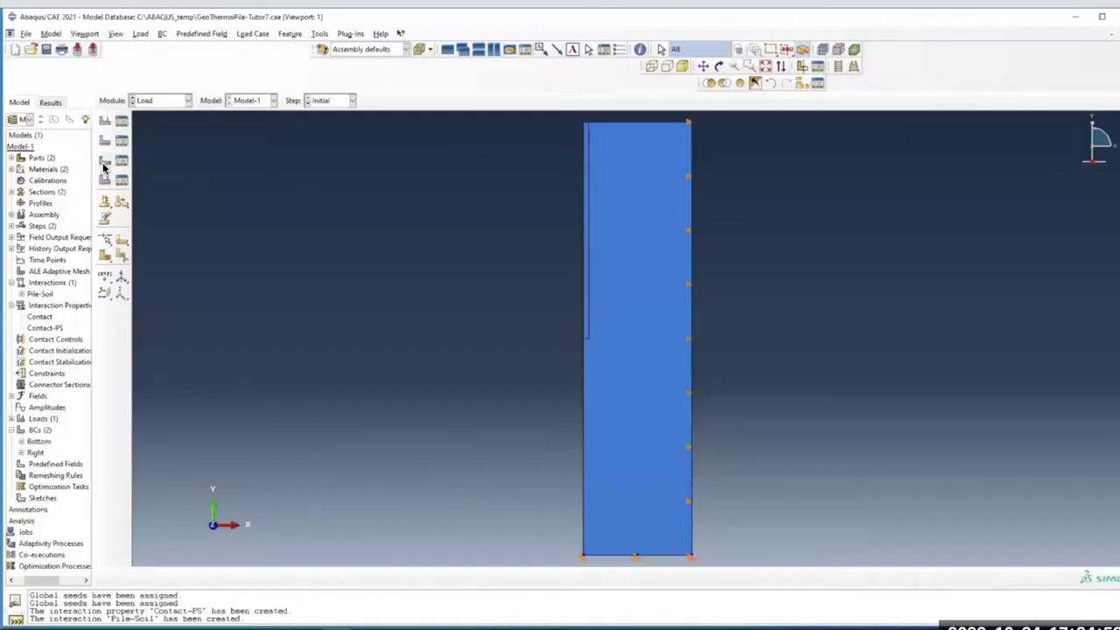
Create a Geostatic stress predefined field on the soil face
left_click(103, 164)
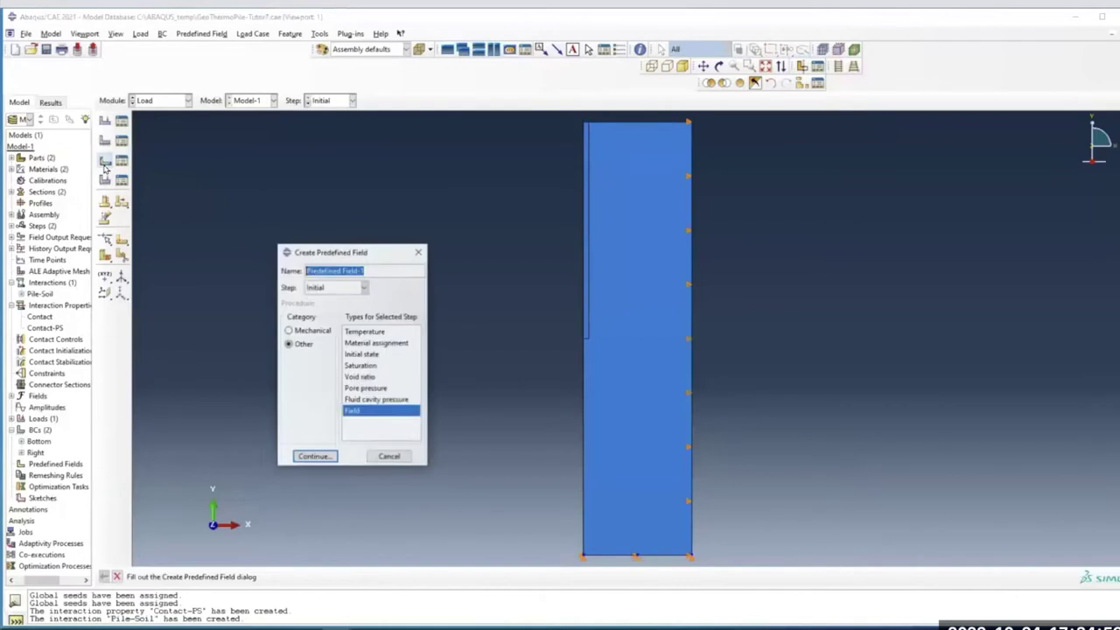
left_click(288, 330)
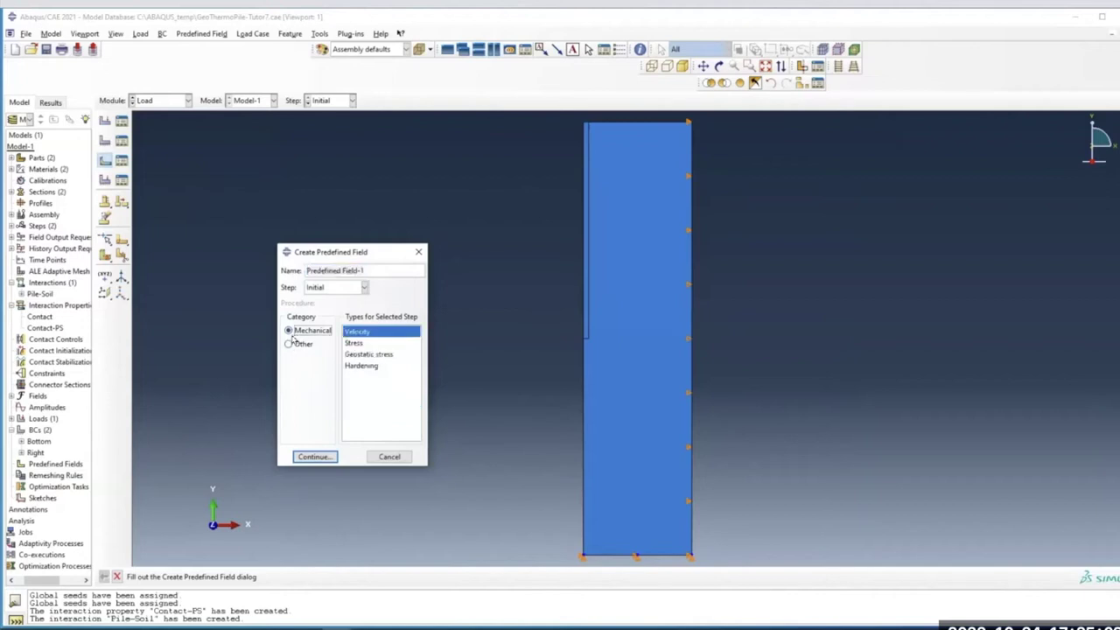
left_click(360, 355)
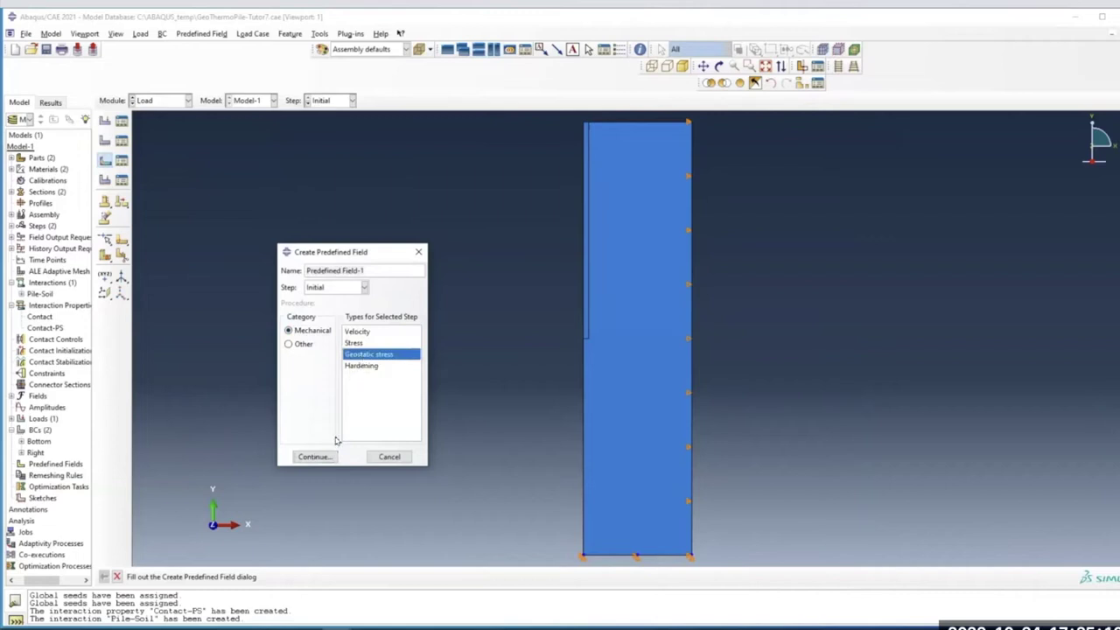
left_click(315, 456)
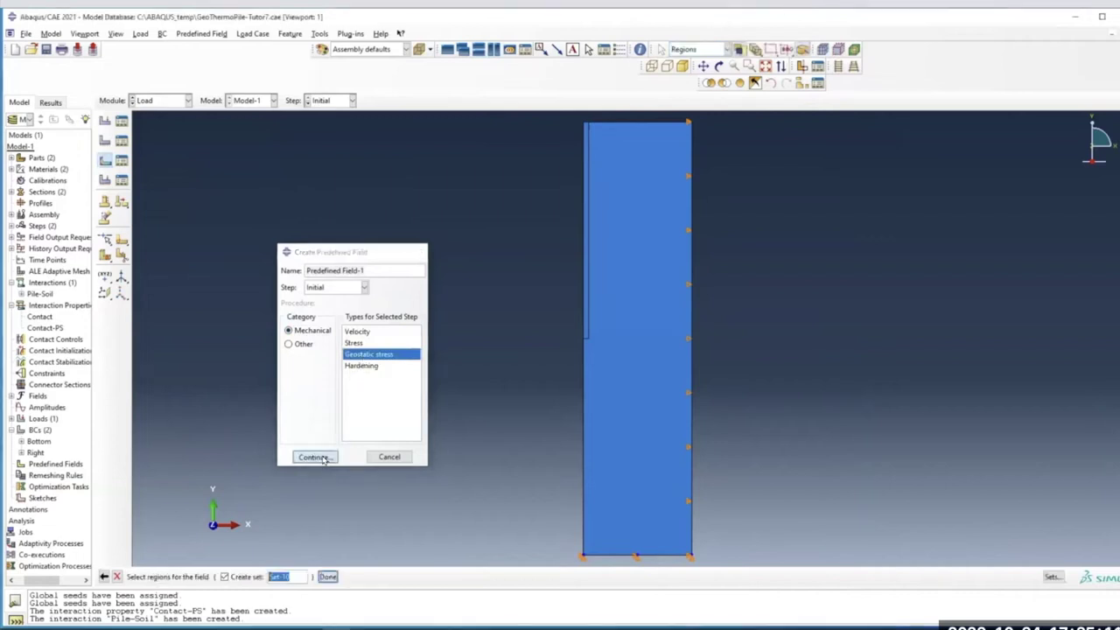
left_click(634, 426)
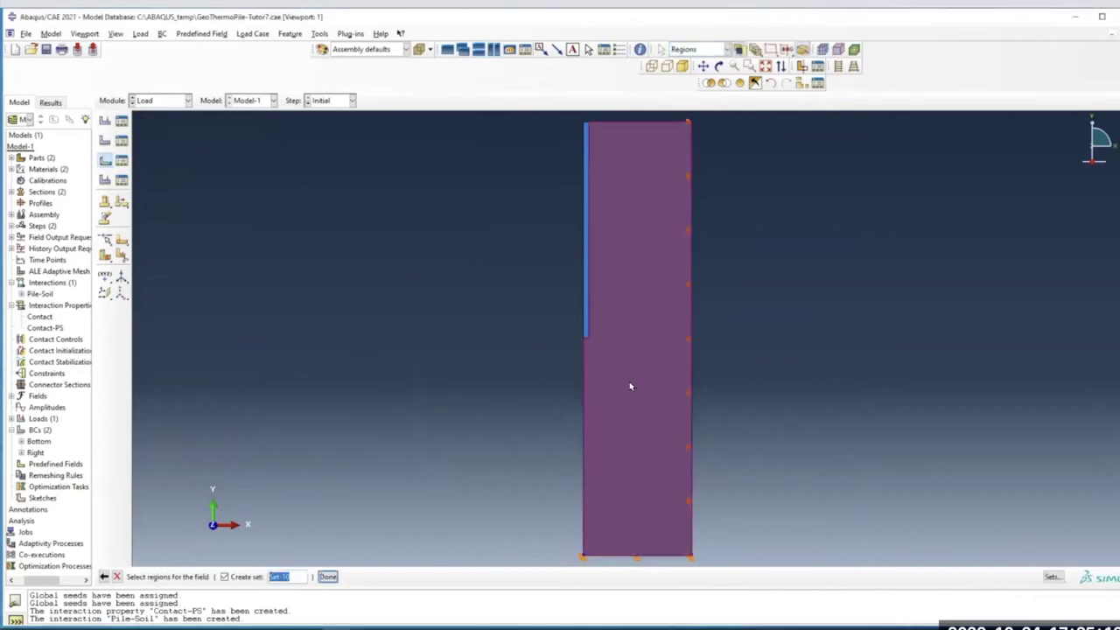
left_click(327, 576)
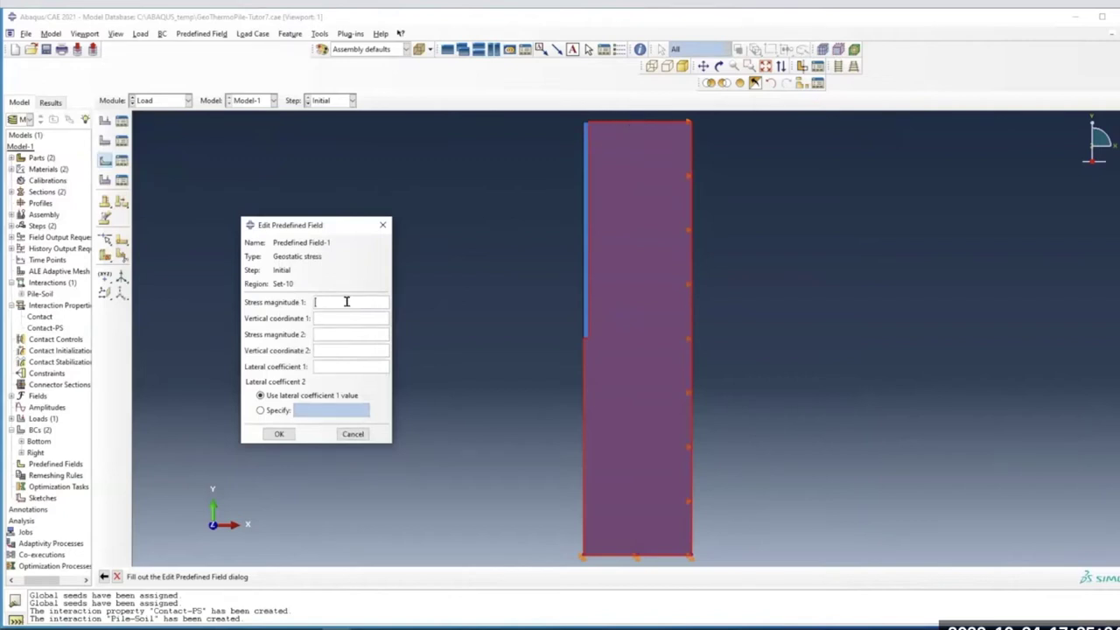
Set stress 0 at coordinate 0, -570 at -40, with lateral coefficient 0.75
left_click(314, 319)
type("0")
type("-40")
left_click(325, 334)
type("70")
left_click(279, 435)
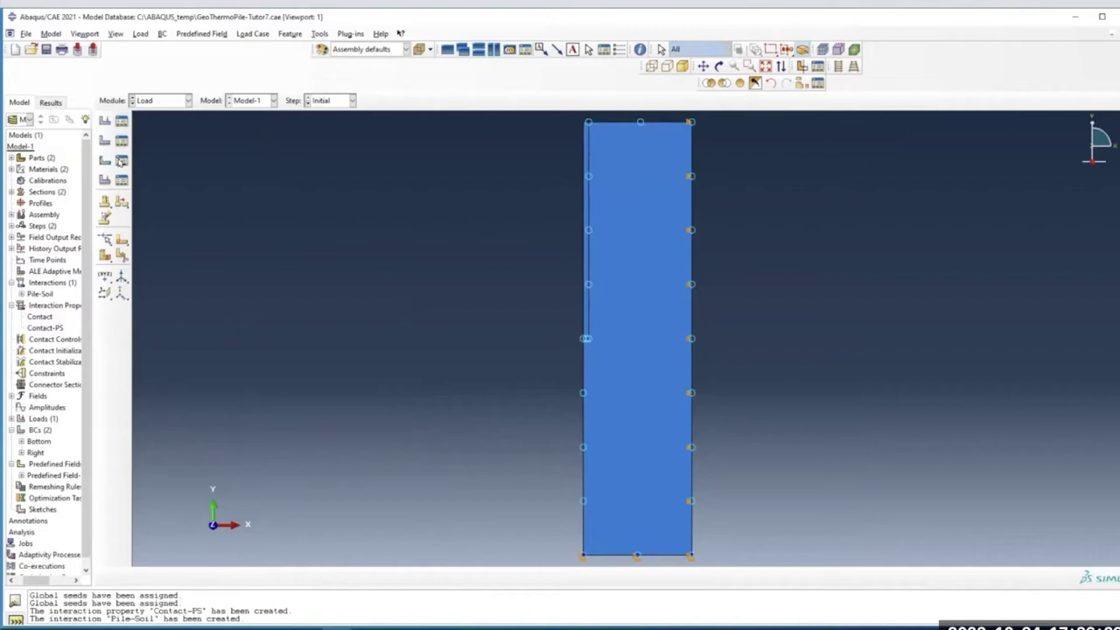
Check the Predefined Field Manager listing the geostatic field, then dismiss it
left_click(121, 163)
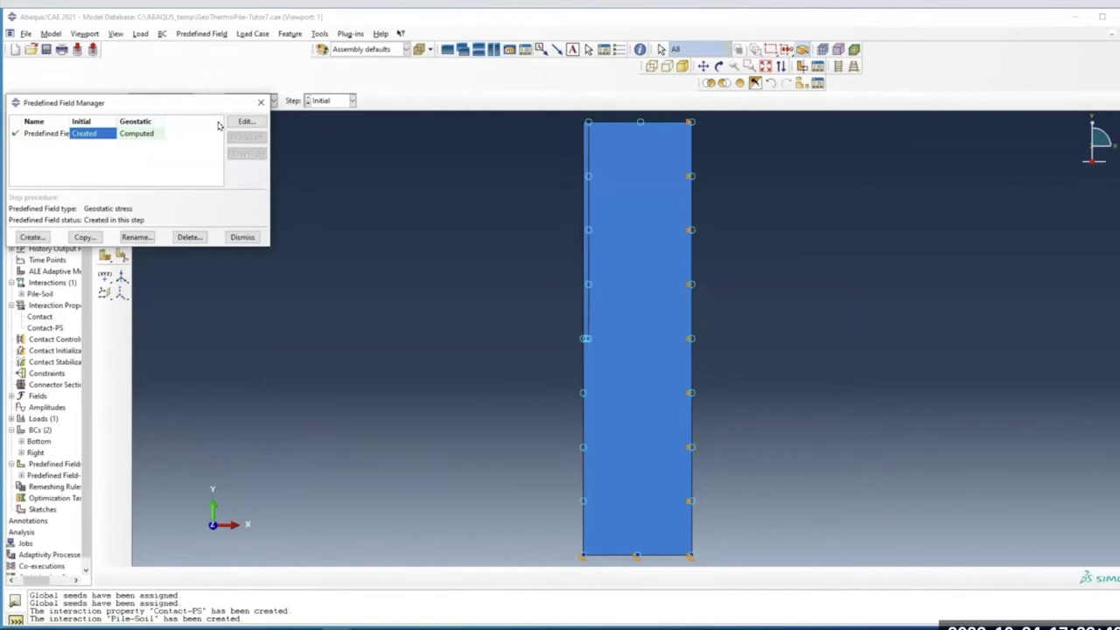
left_click(261, 102)
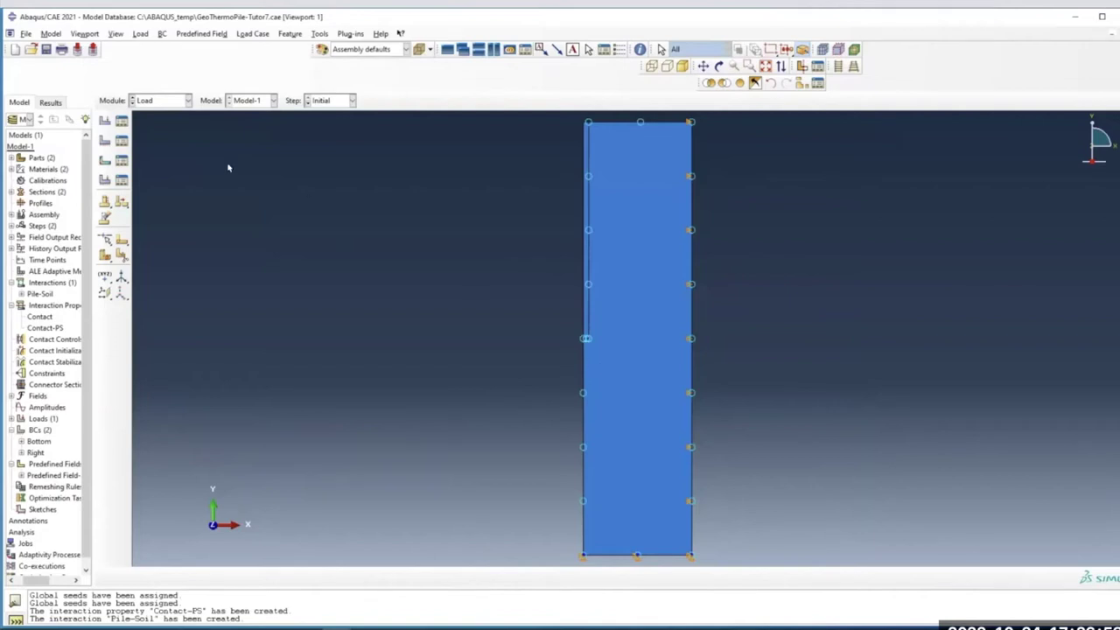
In the Mesh module, seed the Soil part at 0.25 and mesh it
left_click(162, 100)
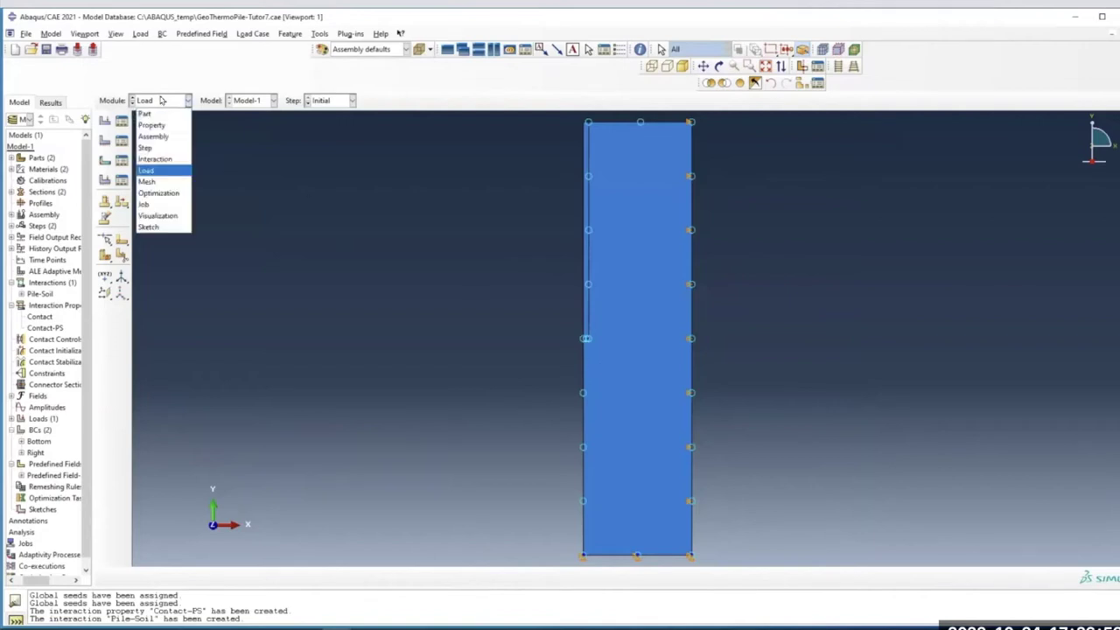
left_click(168, 185)
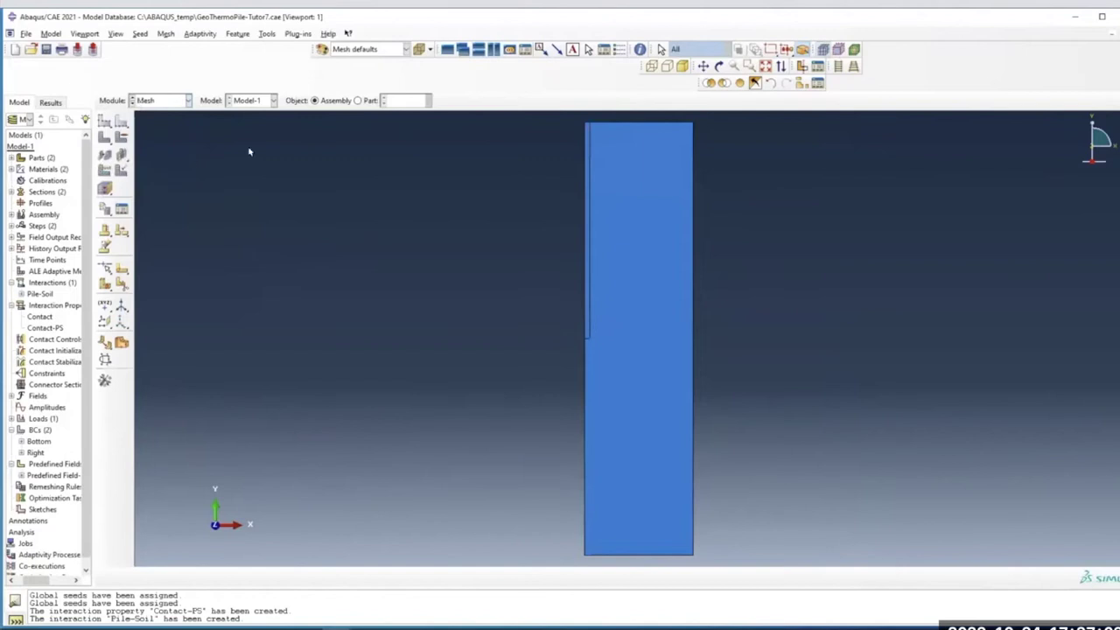
left_click(358, 100)
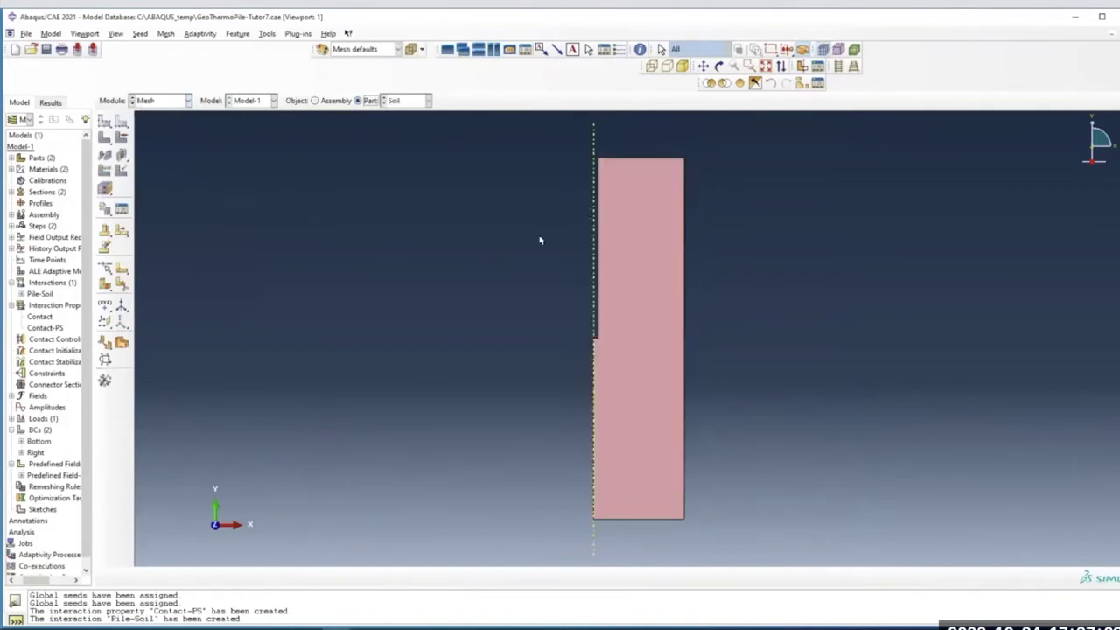
left_click(105, 124)
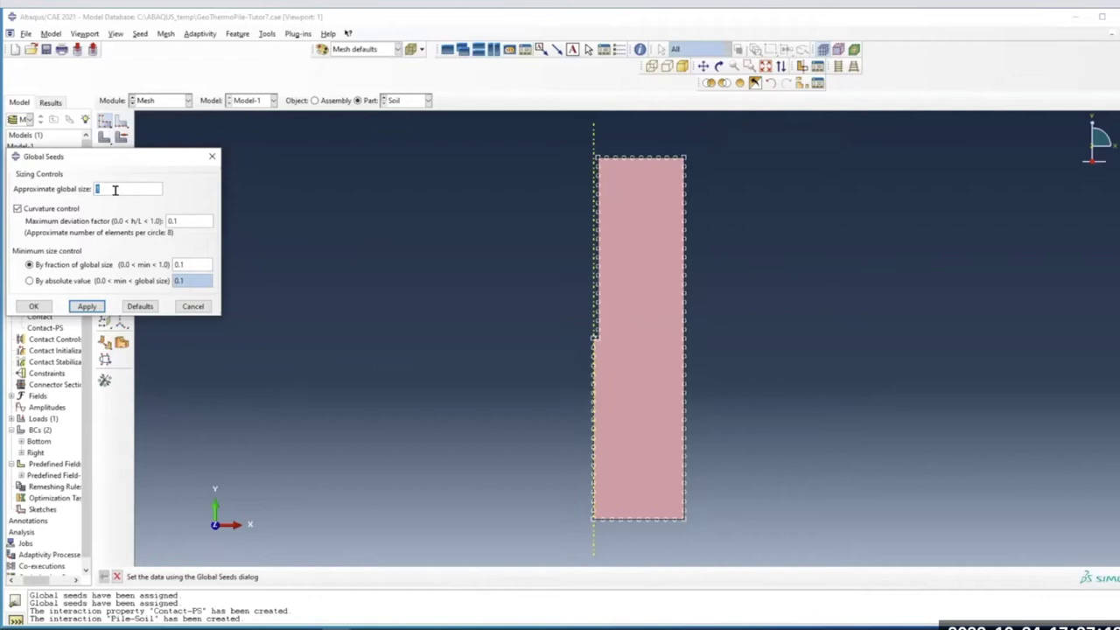
type("0.25")
left_click(87, 307)
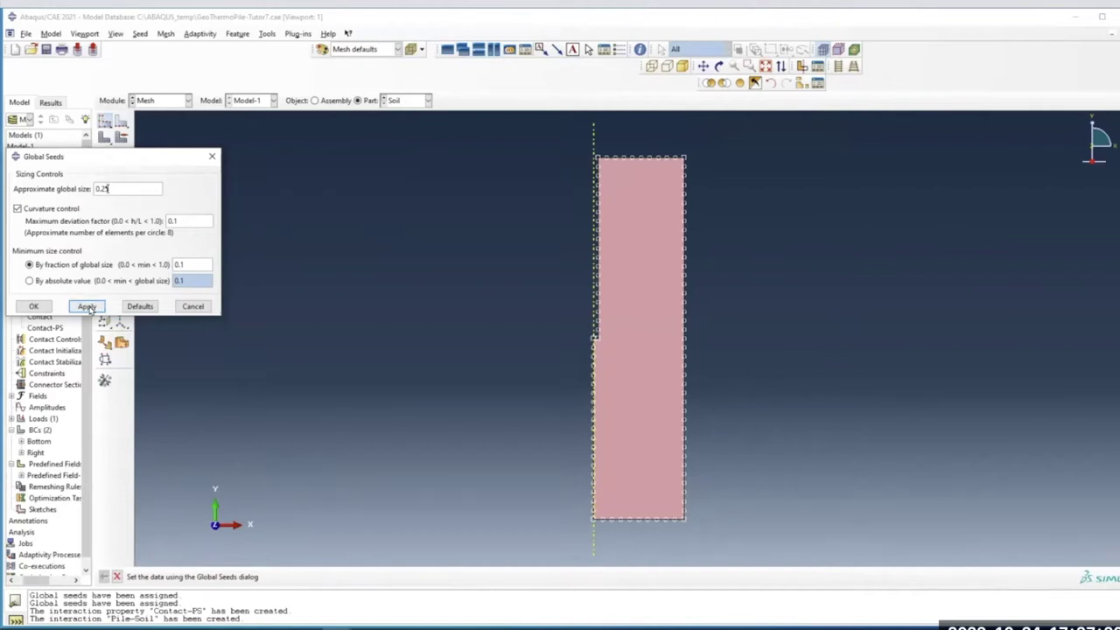
left_click(33, 306)
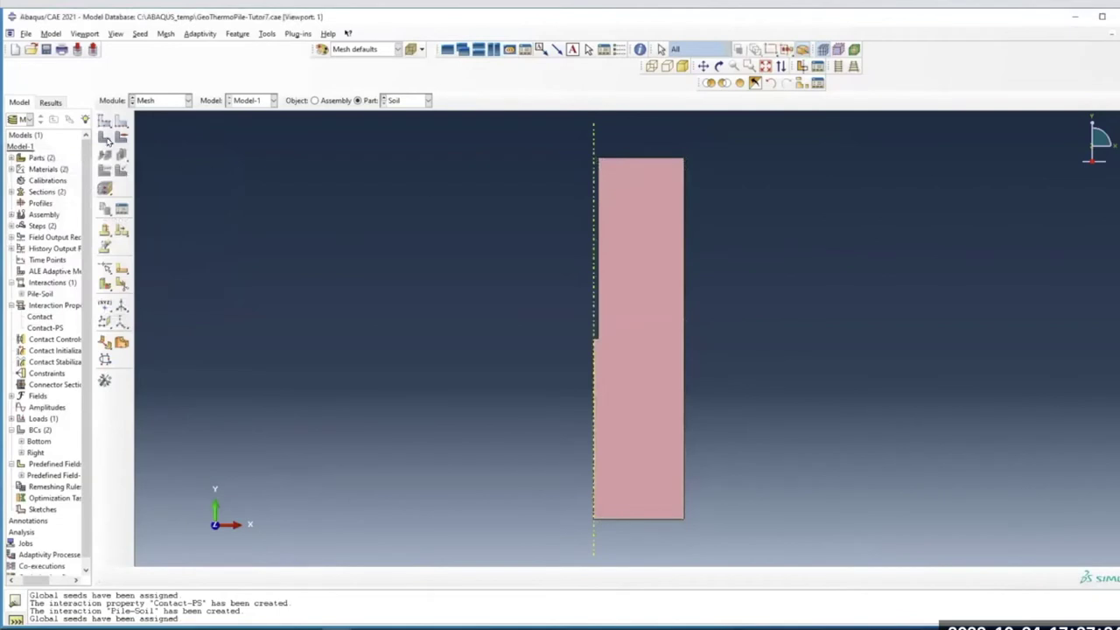
left_click(122, 156)
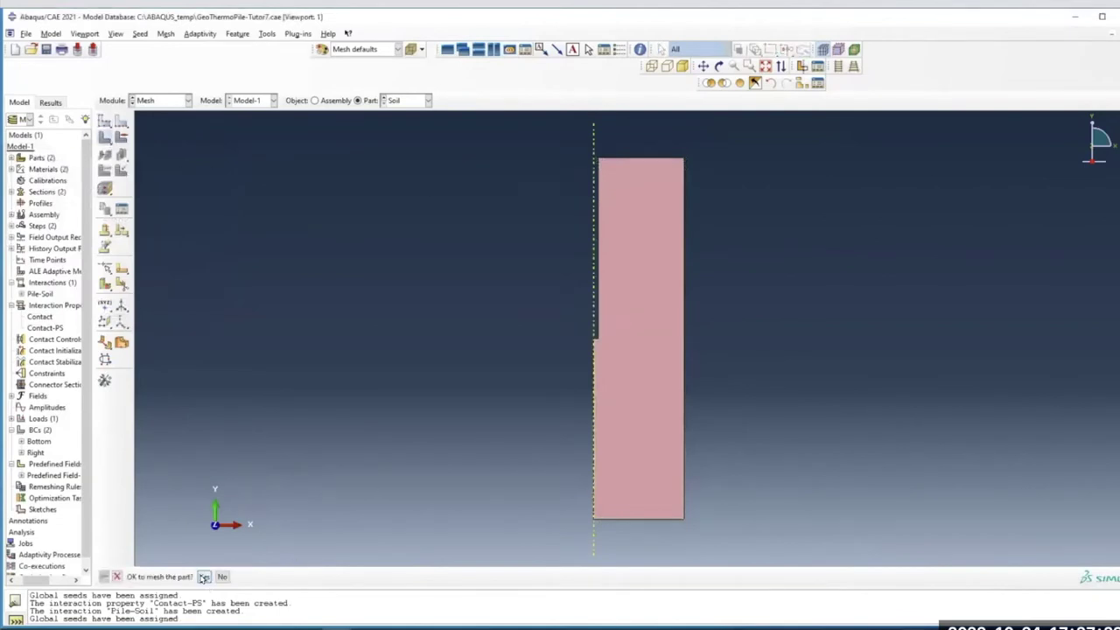
left_click(204, 577)
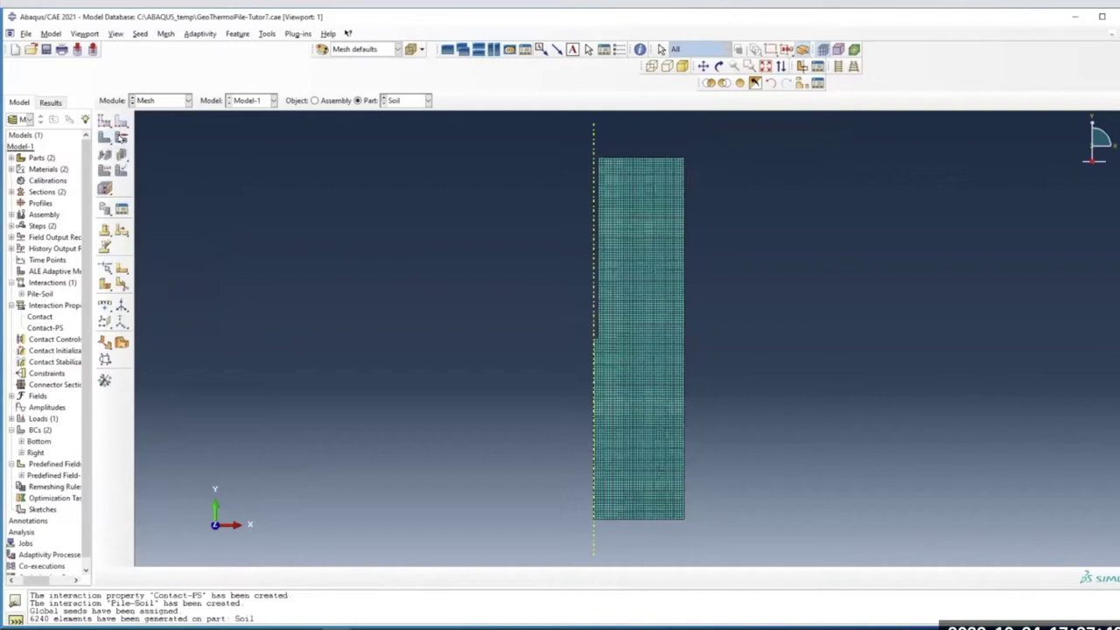
Remesh the Soil using the Advancing front algorithm as a trial
left_click(121, 138)
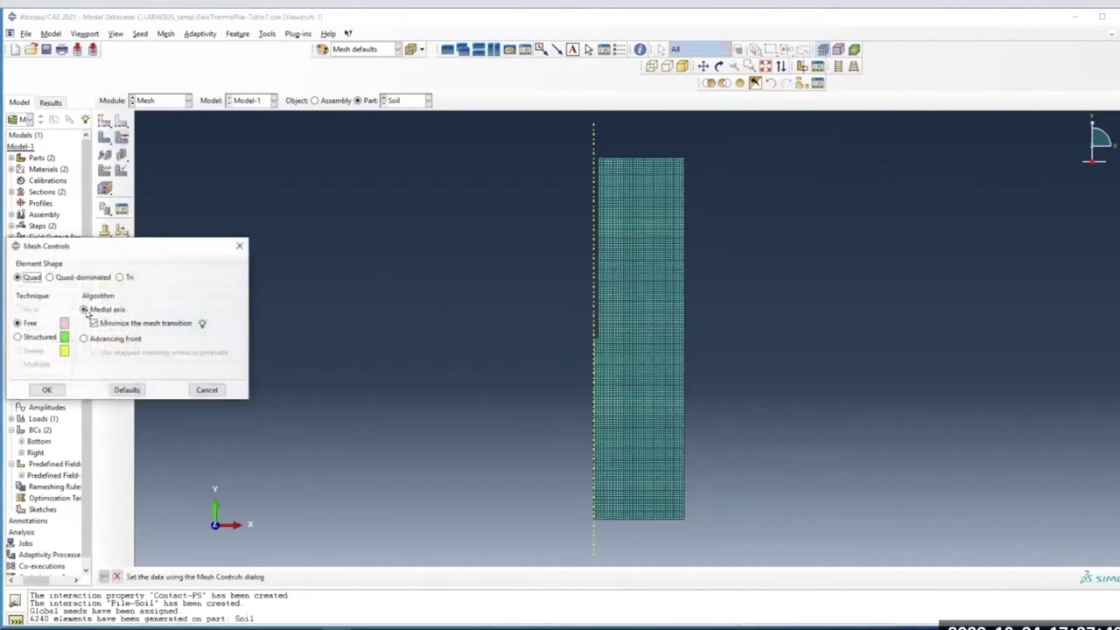
left_click(84, 339)
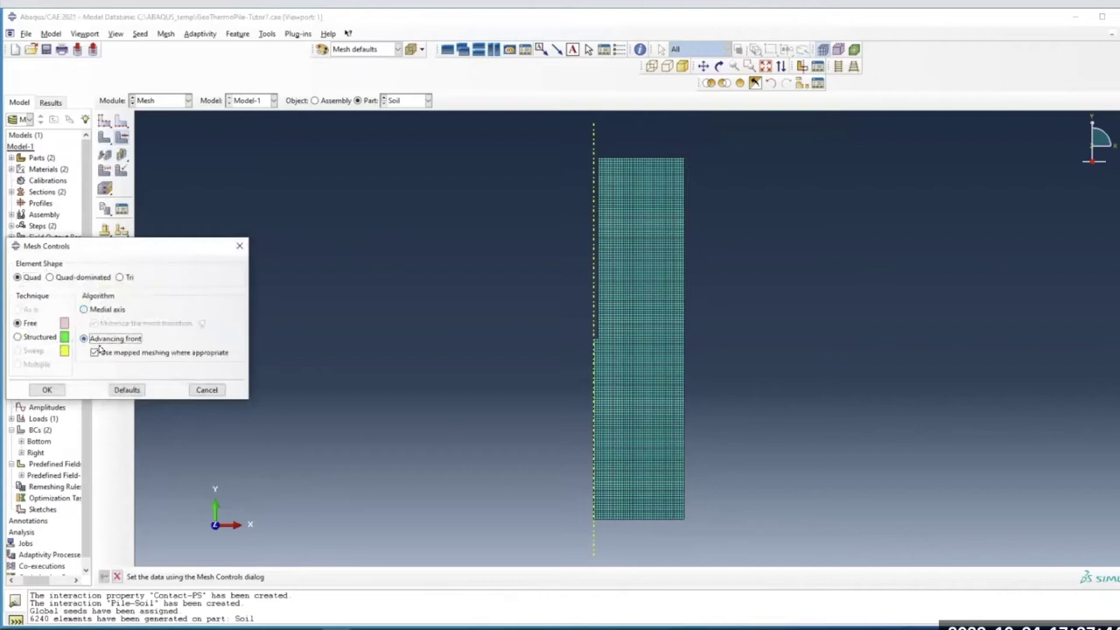
left_click(47, 391)
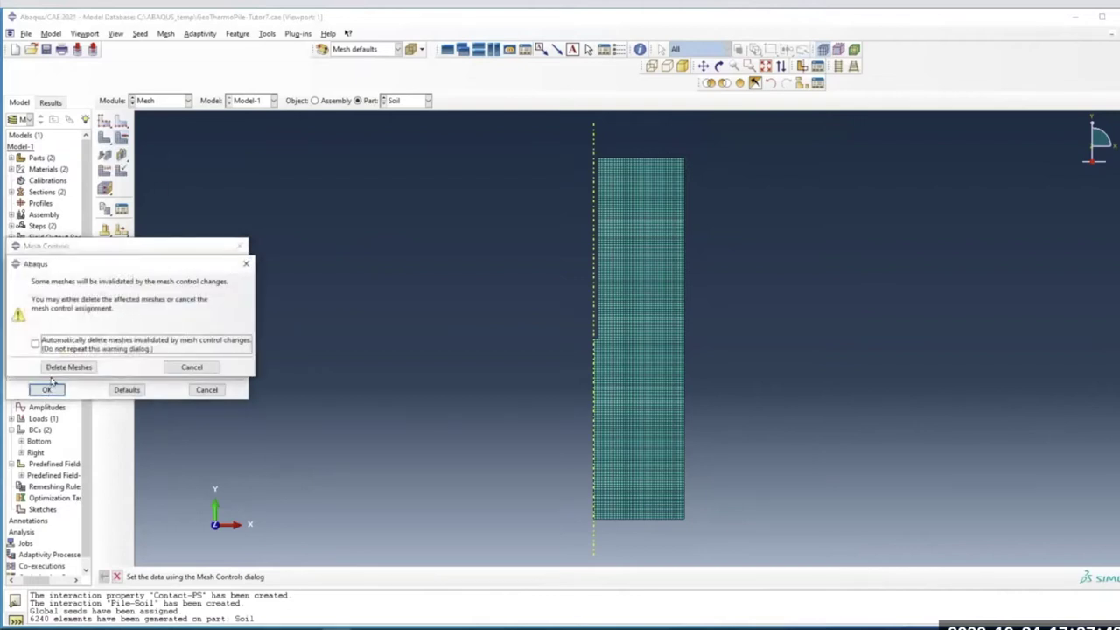
left_click(68, 367)
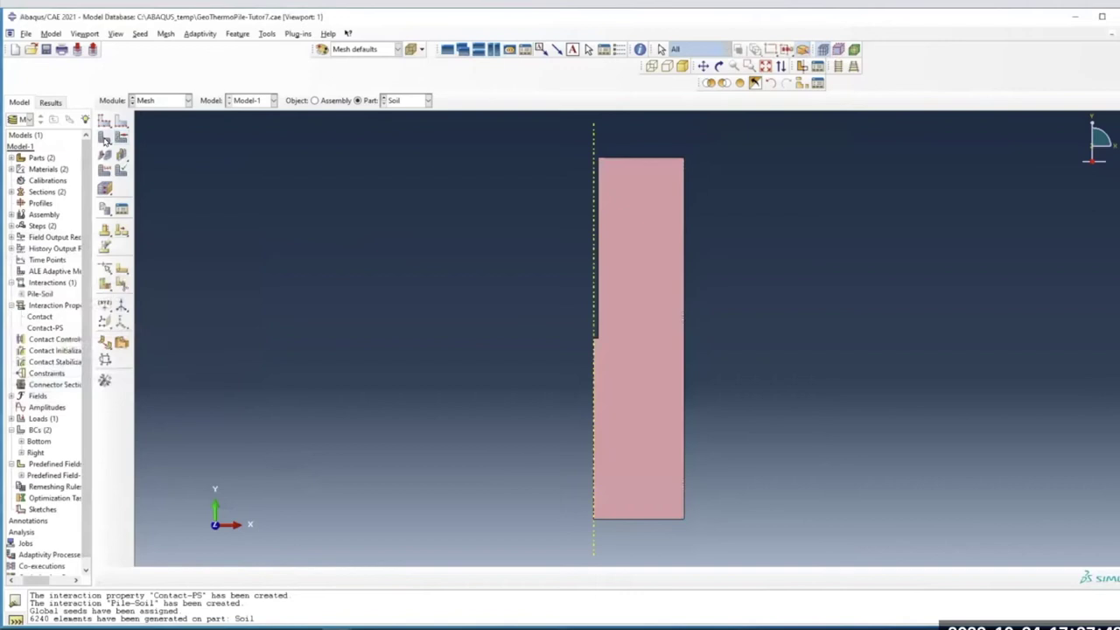
left_click(204, 577)
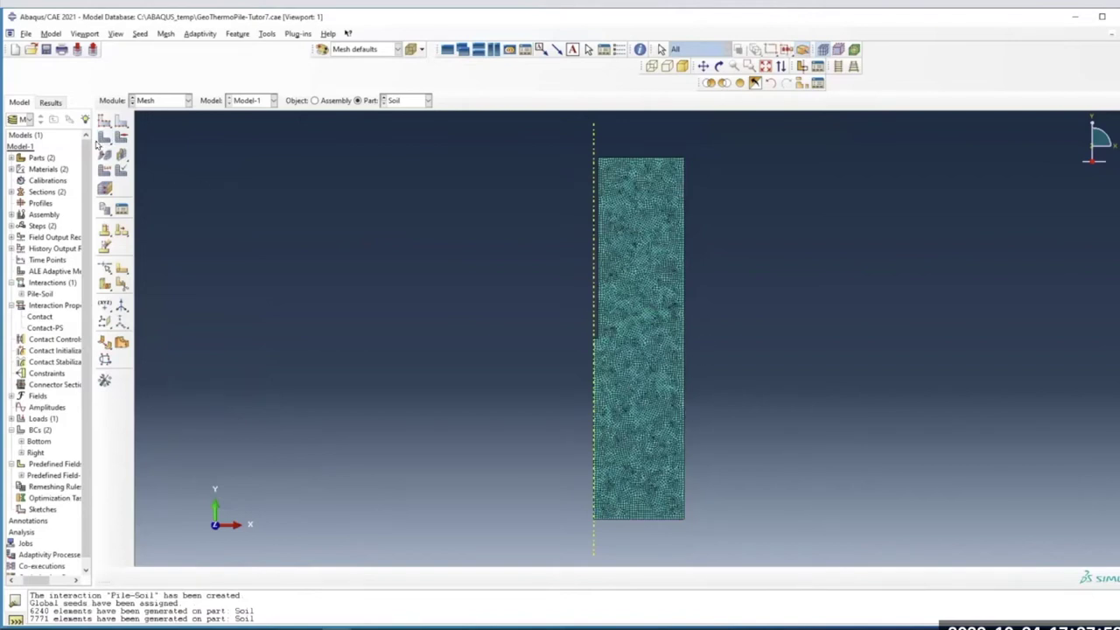
Revert the Soil to Medial axis and remesh into 6240 quad elements
left_click(125, 142)
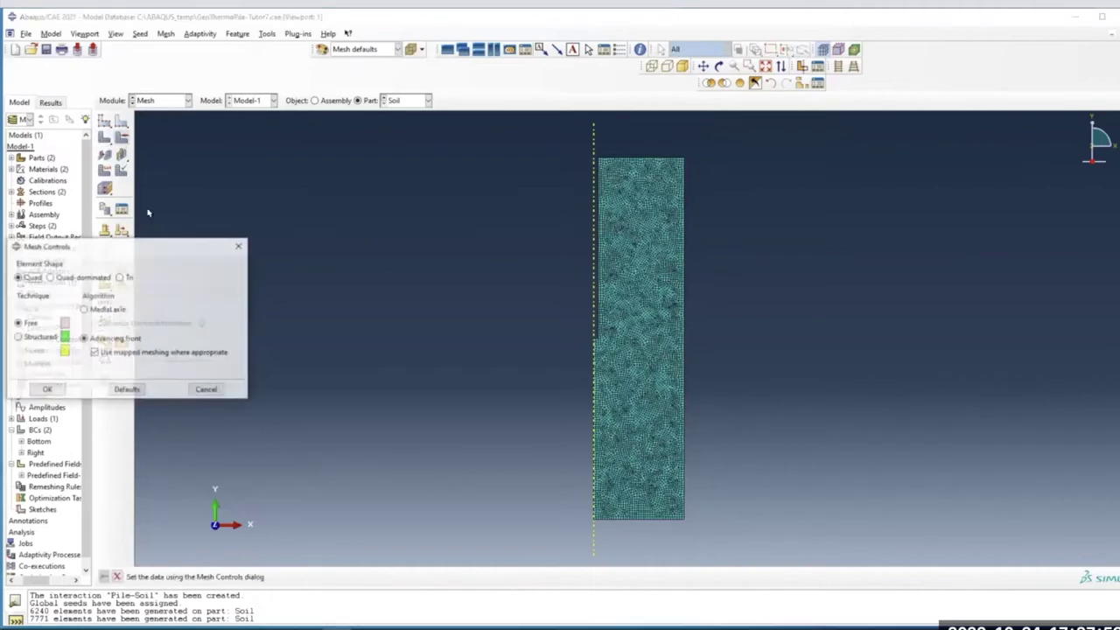
left_click(98, 313)
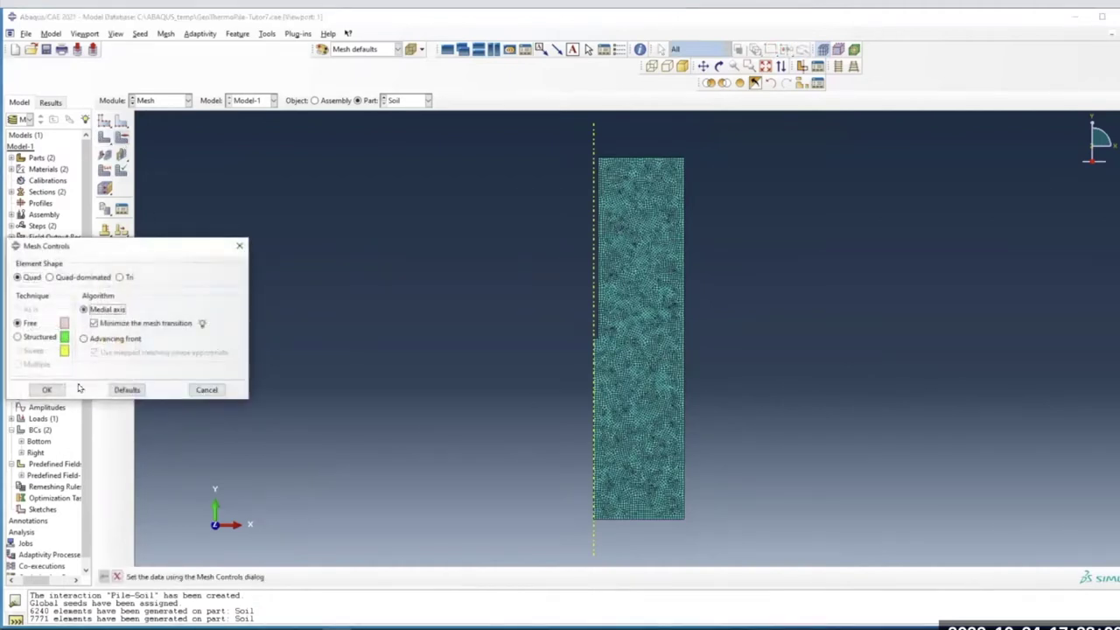
left_click(47, 389)
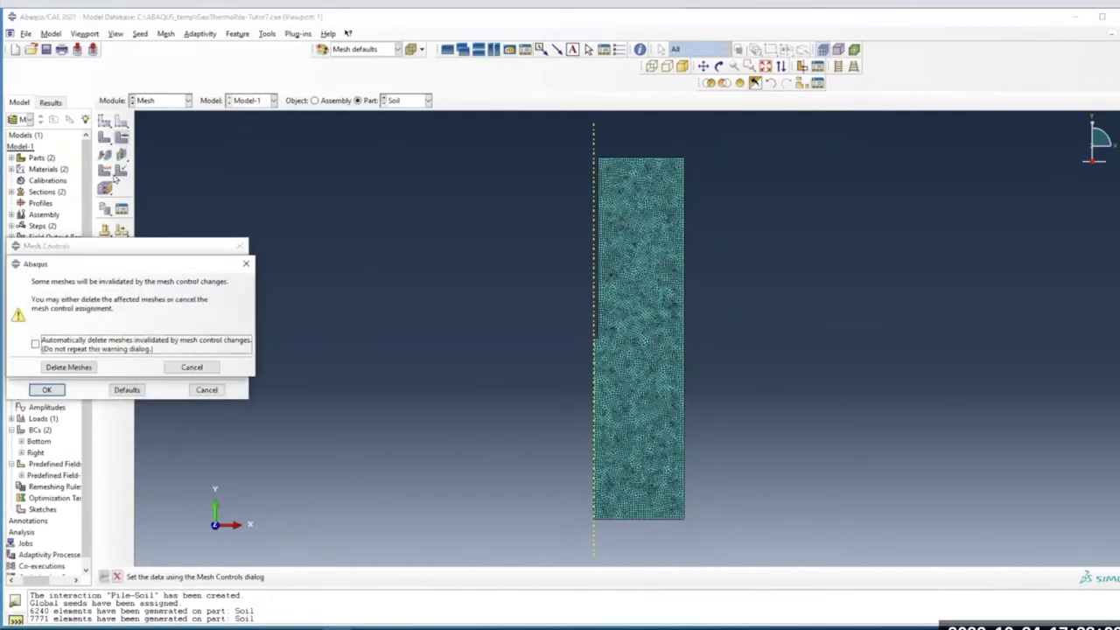
left_click(69, 367)
left_click(105, 138)
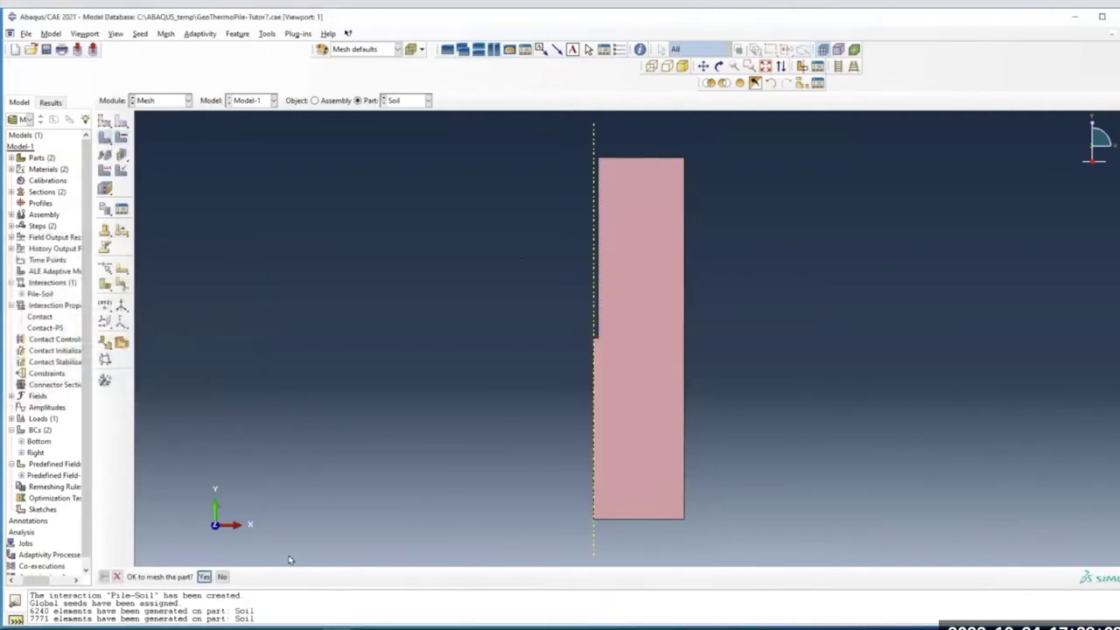
left_click(204, 577)
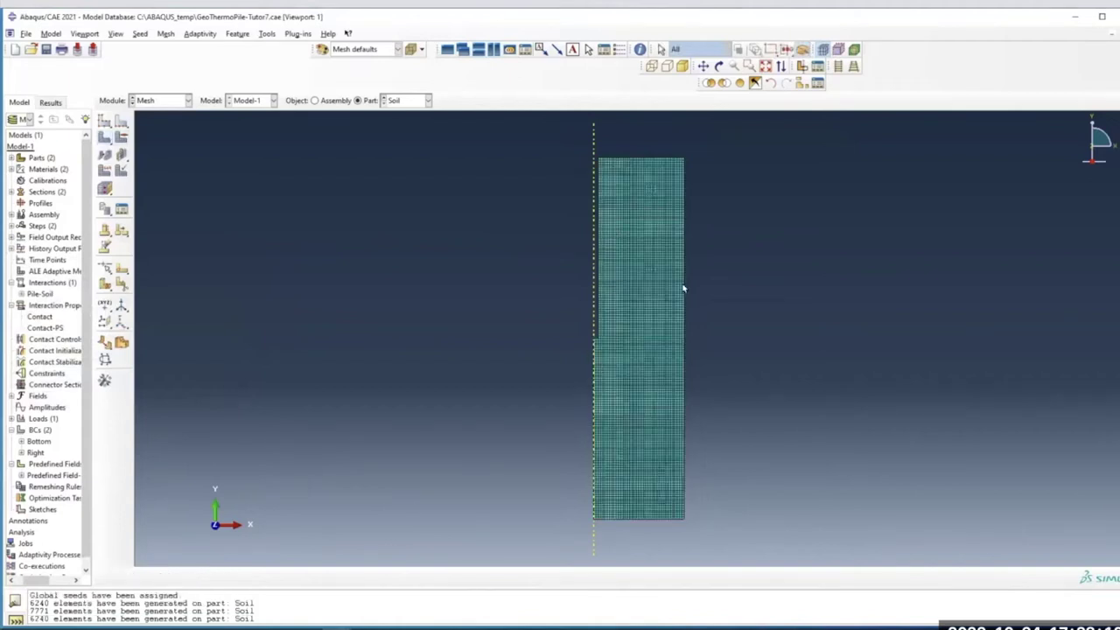
left_click(403, 102)
Seed the Pile part at 0.25 and mesh it into 160 elements
left_click(400, 115)
left_click(104, 124)
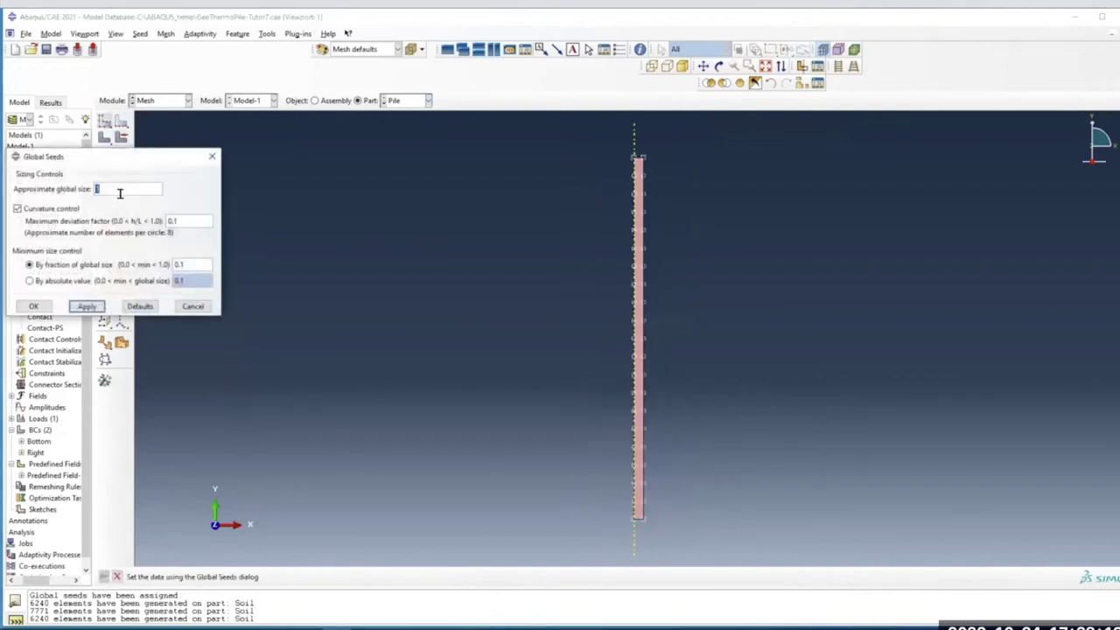
left_click(87, 306)
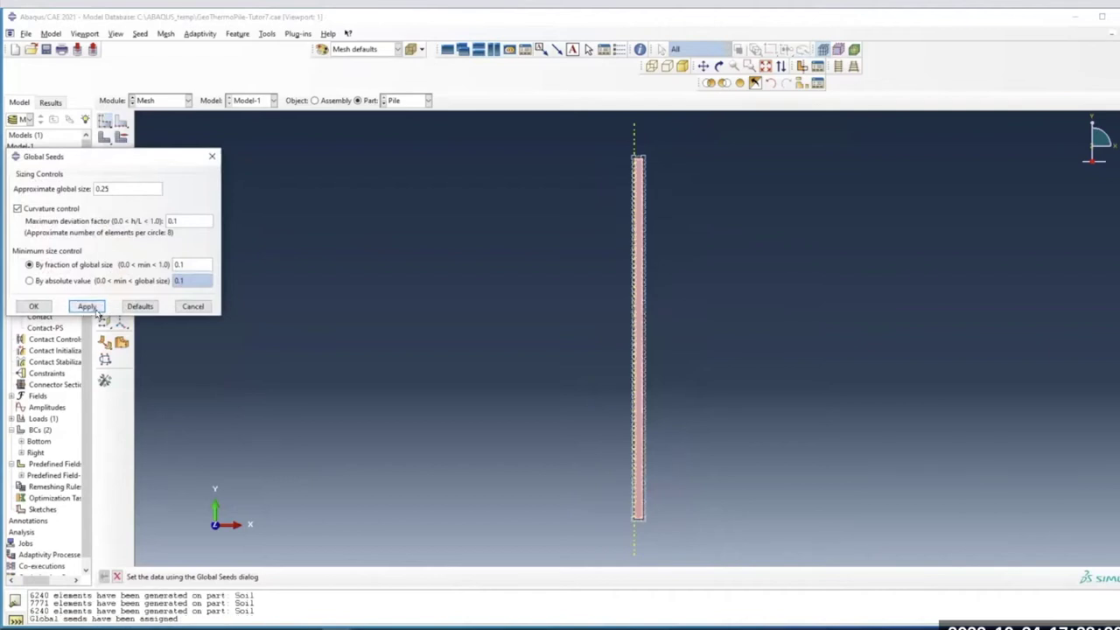
left_click(35, 306)
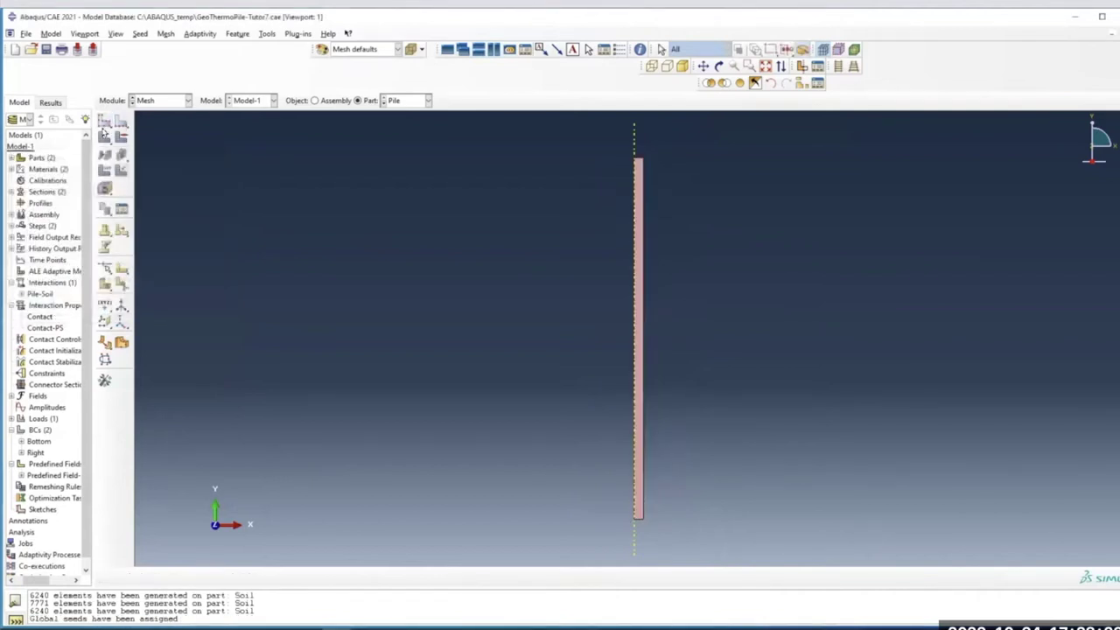
left_click(105, 137)
left_click(203, 577)
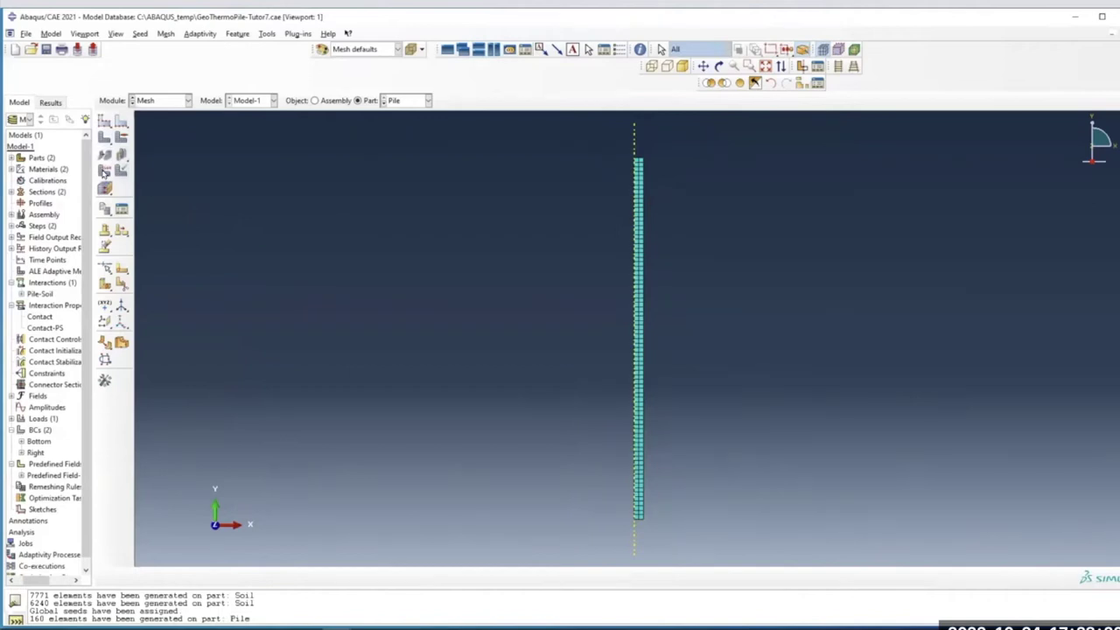
left_click(104, 171)
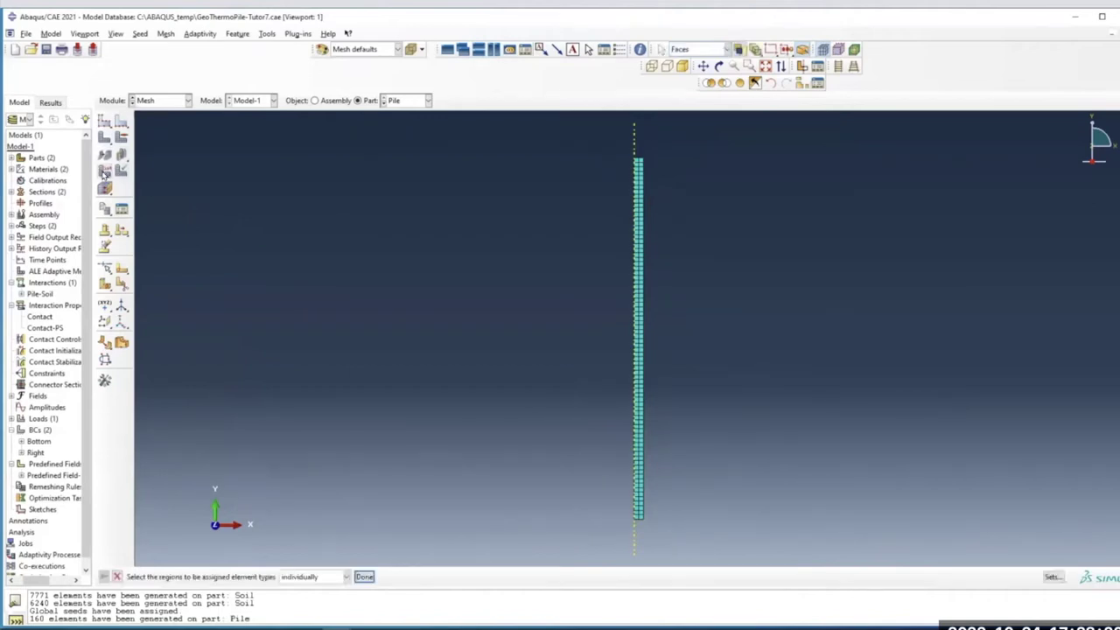
Assign Coupled Temperature-Displacement (CAX4T) elements to the Pile mesh region
left_click(364, 576)
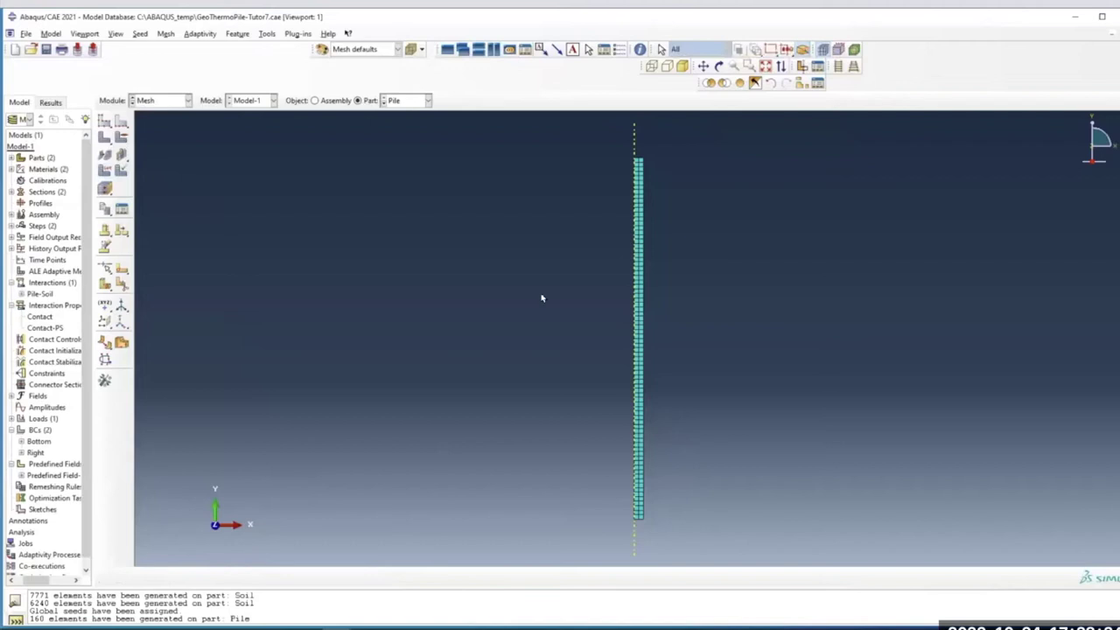
left_click(637, 285)
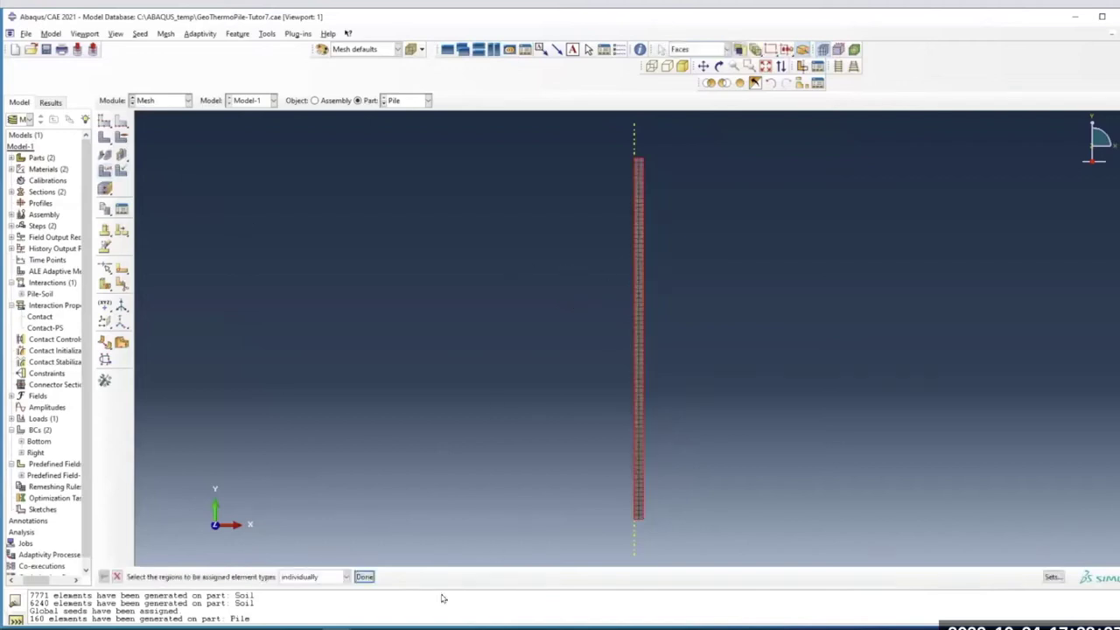
left_click(366, 578)
left_click(199, 348)
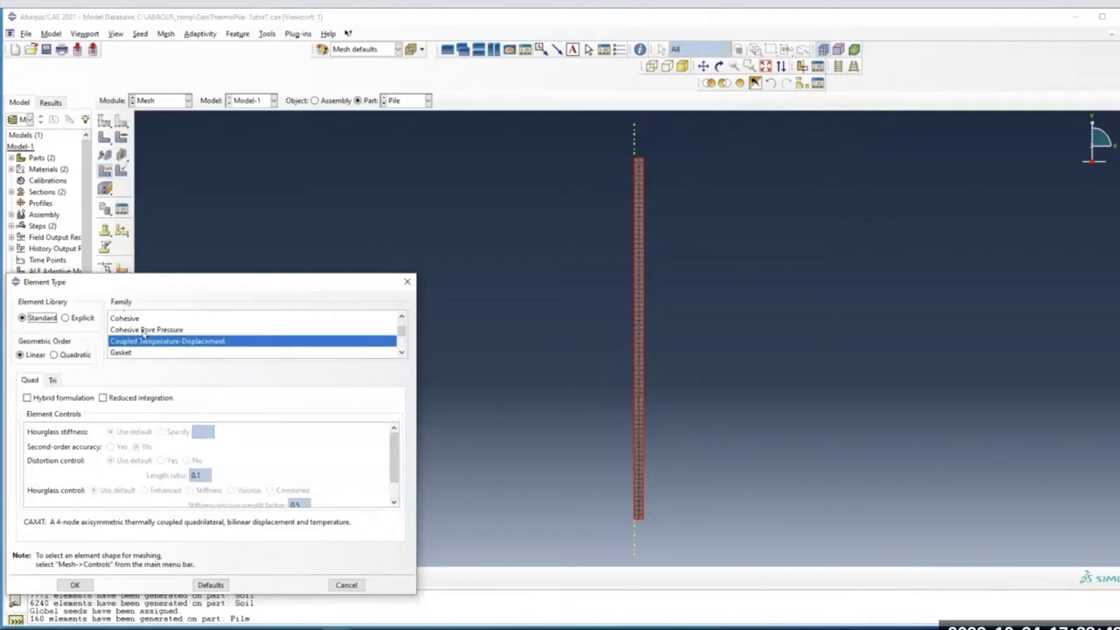
left_click(75, 585)
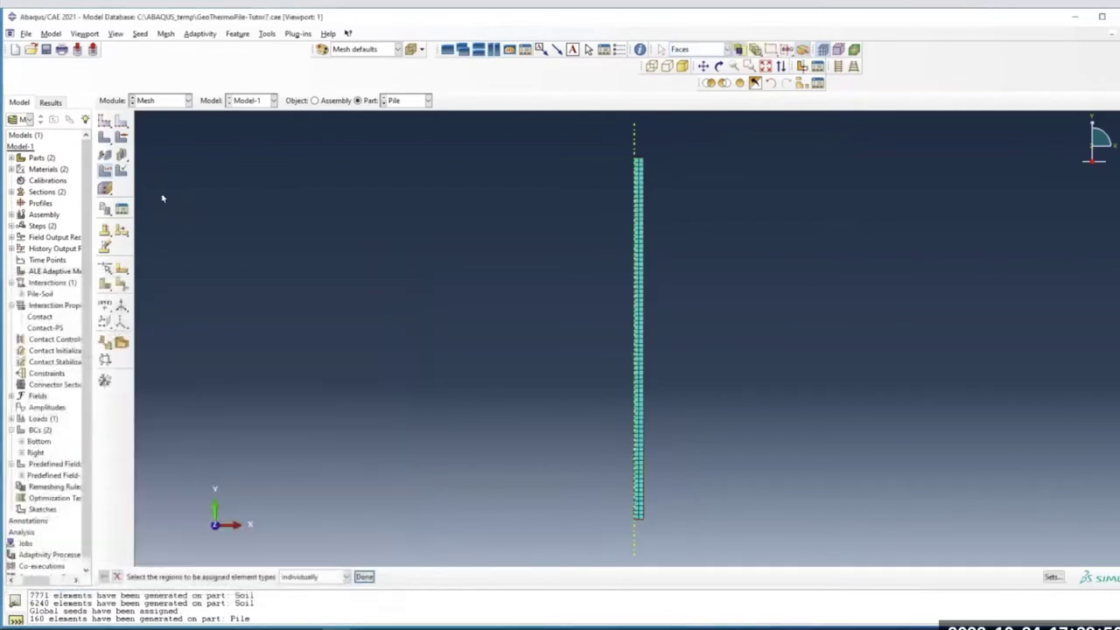
Assign Coupled Temperature-Displacement (CAX4T) elements to the Soil region
left_click(407, 104)
left_click(105, 189)
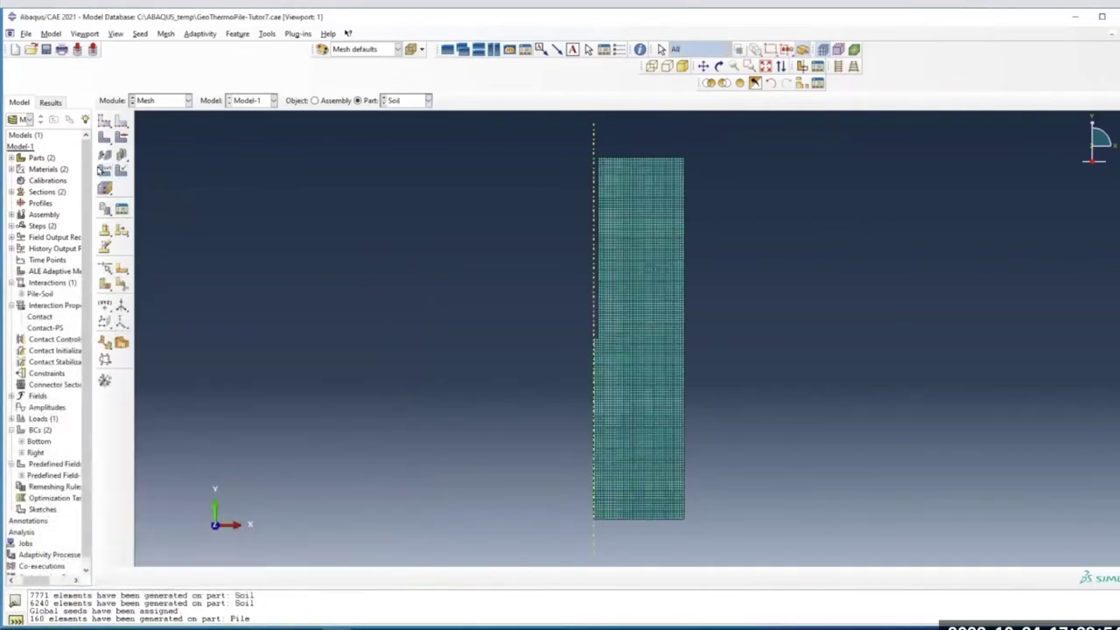
left_click(623, 366)
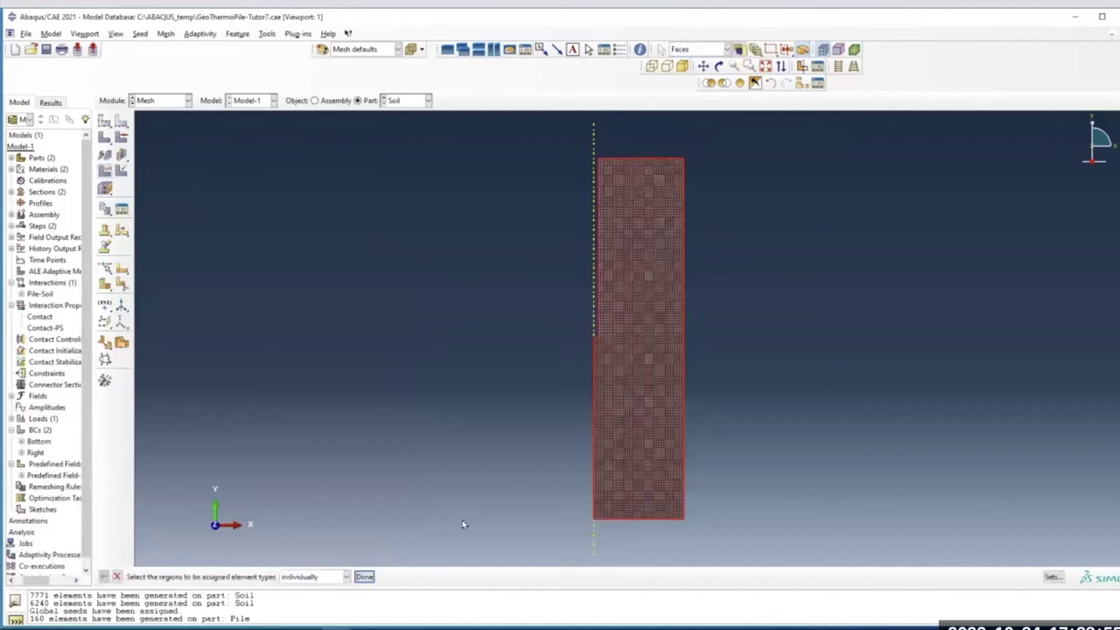
left_click(364, 576)
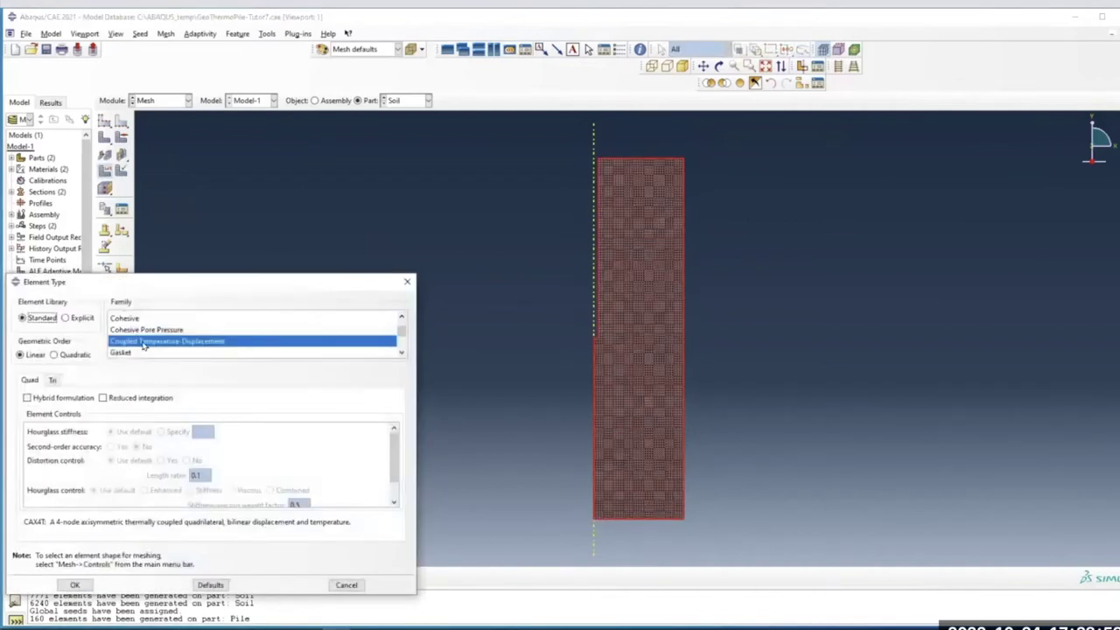
left_click(75, 585)
left_click(171, 102)
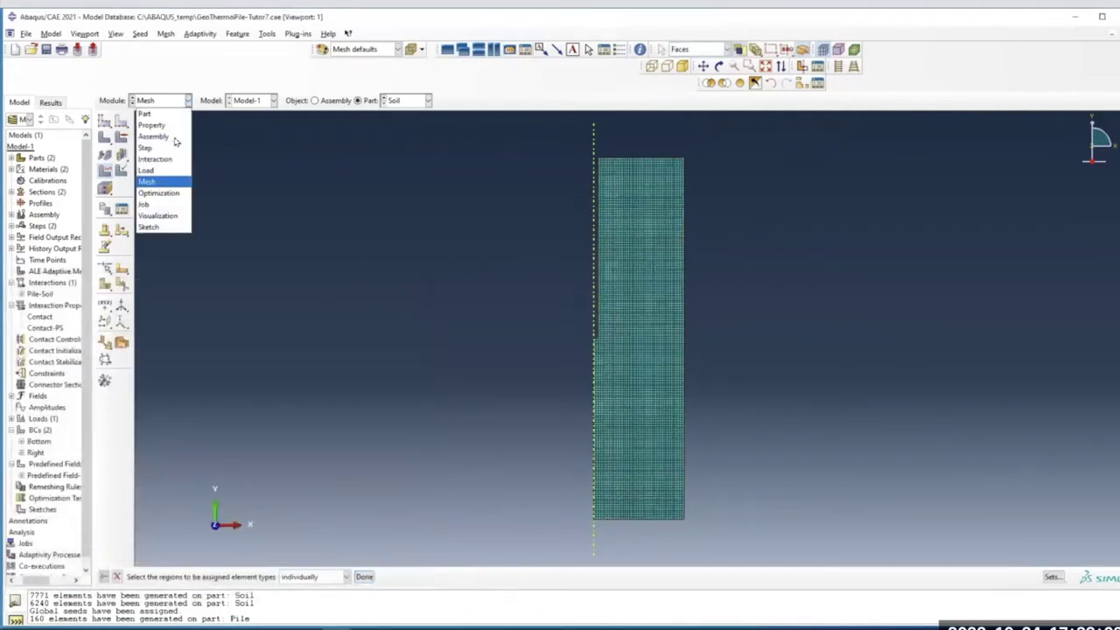
In the Job module, create a Full Analysis job named GeothermalPile for Model-1
left_click(173, 203)
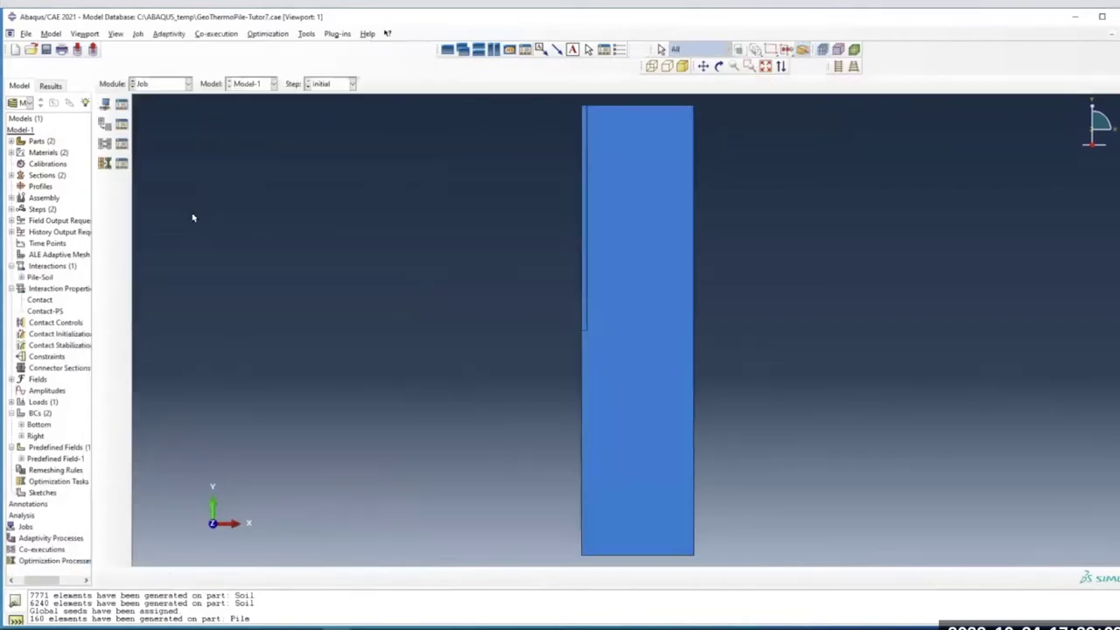
left_click(121, 107)
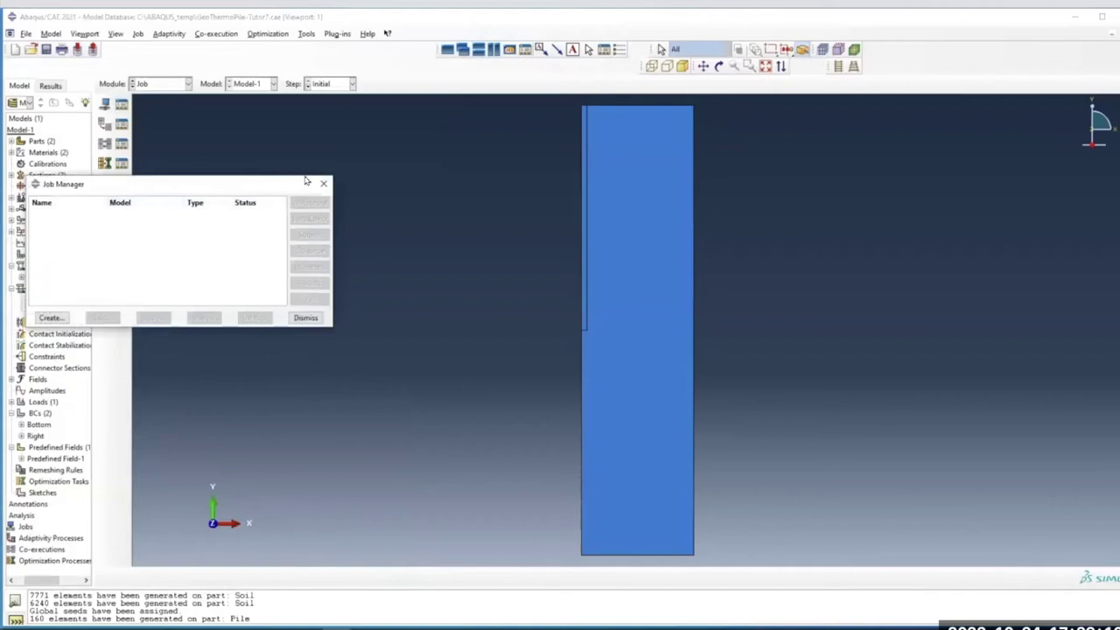
left_click(323, 184)
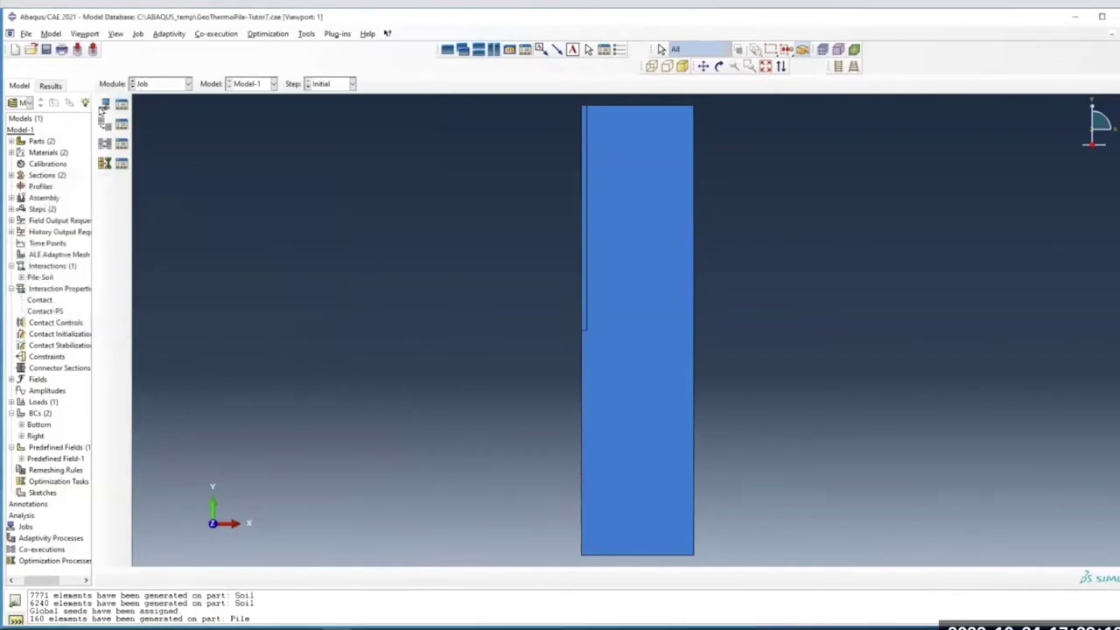
left_click(103, 105)
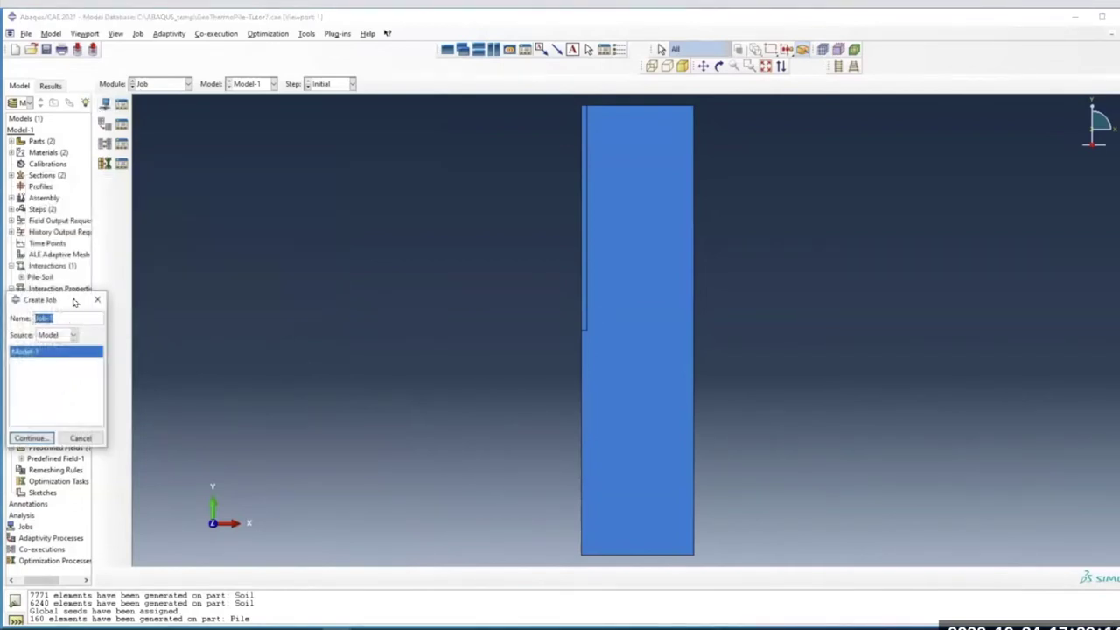
left_click_drag(74, 302, 283, 293)
left_click(279, 310)
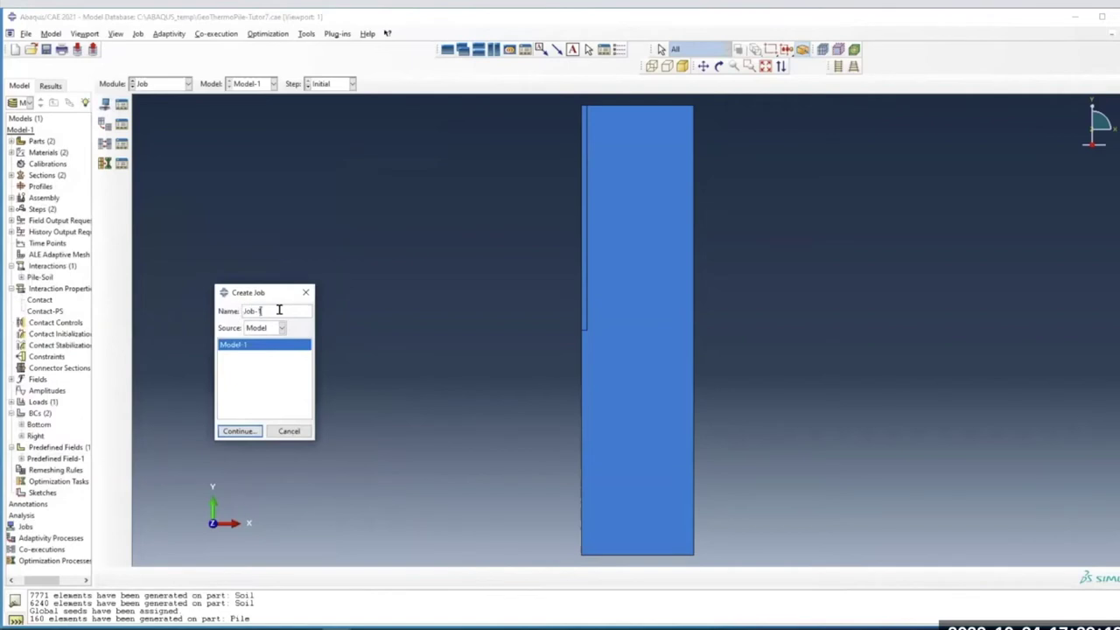
triple_click(279, 310)
type("P")
type("eothermalPile")
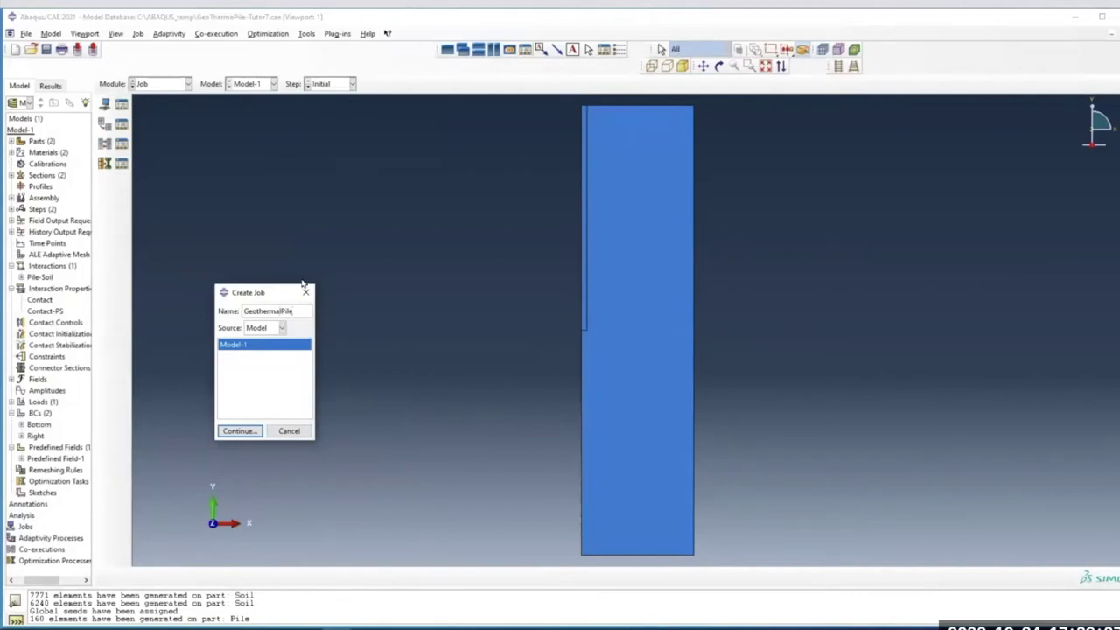
left_click(237, 432)
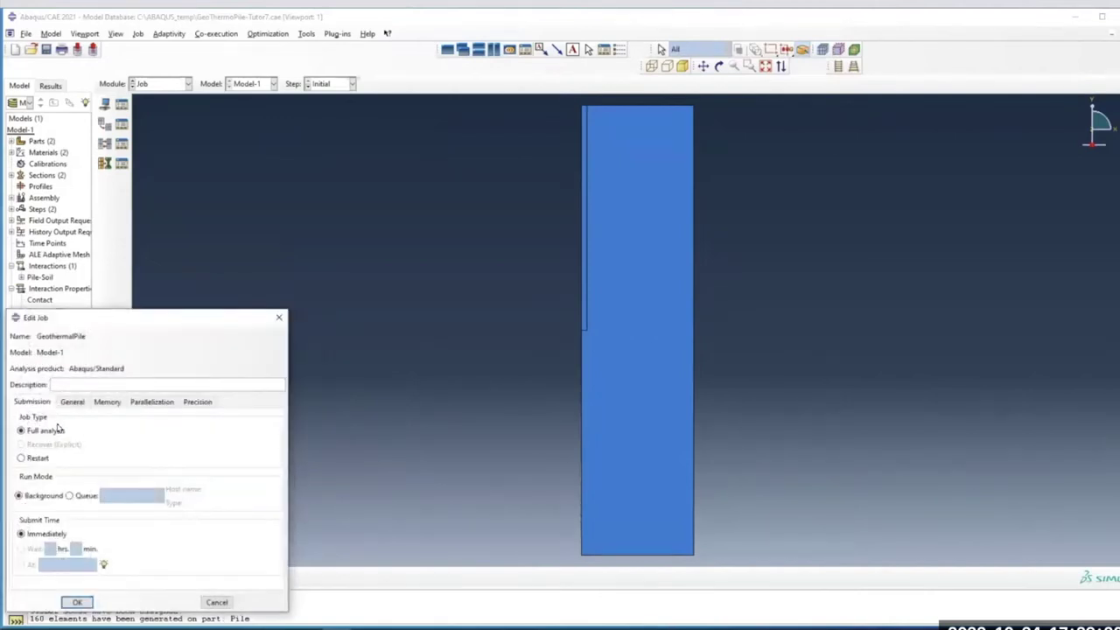
left_click(77, 602)
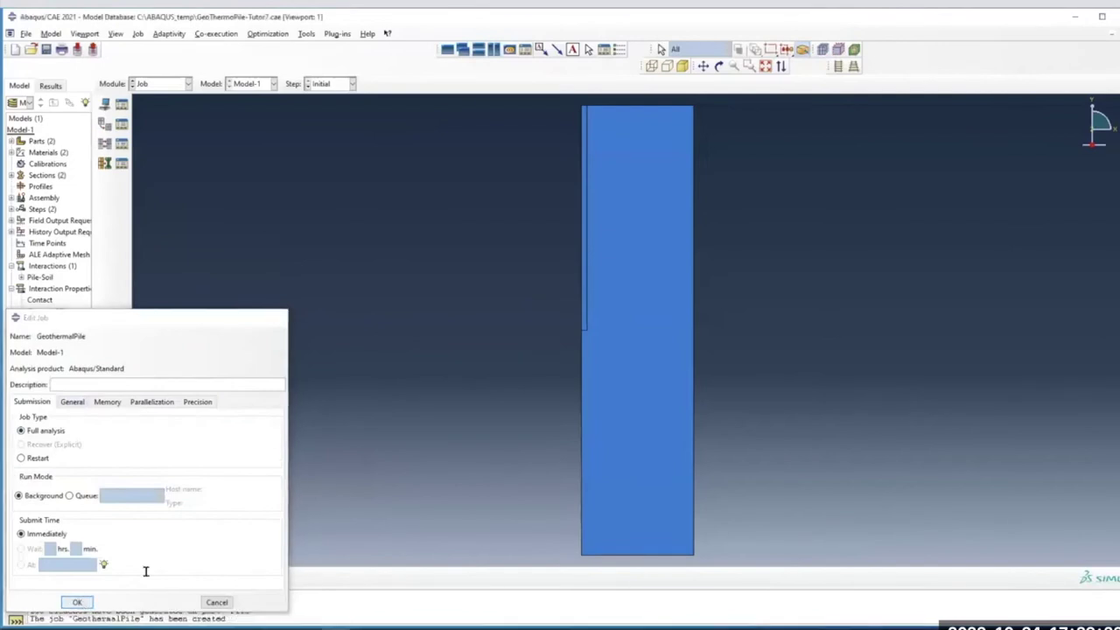
left_click(126, 103)
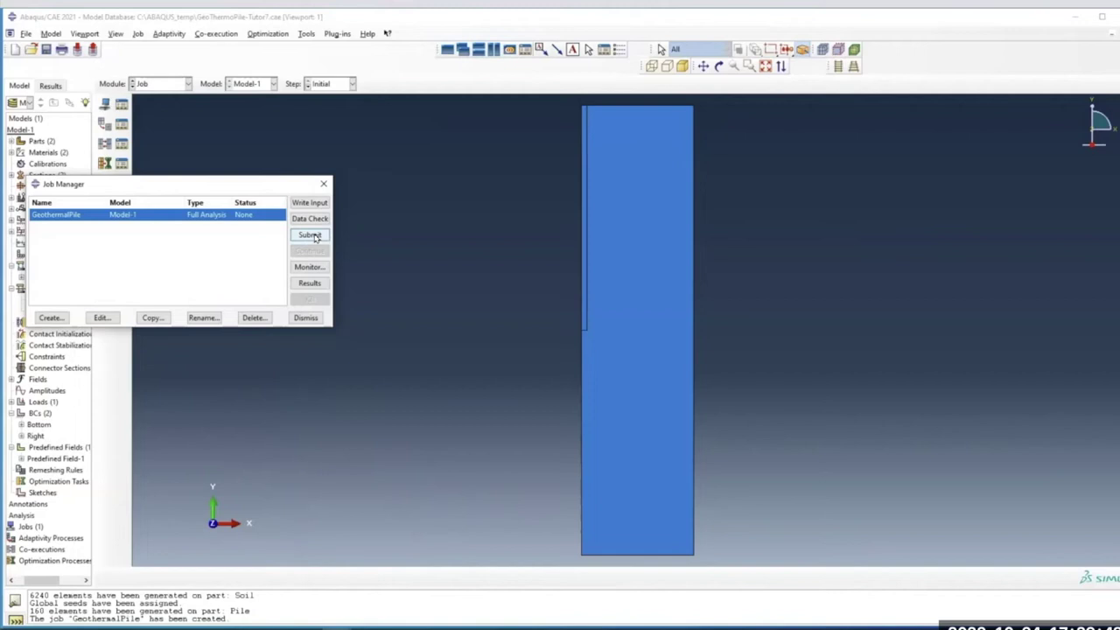
Submit GeothermalPile and read the monitor errors reporting missing initial void ratios
left_click(310, 235)
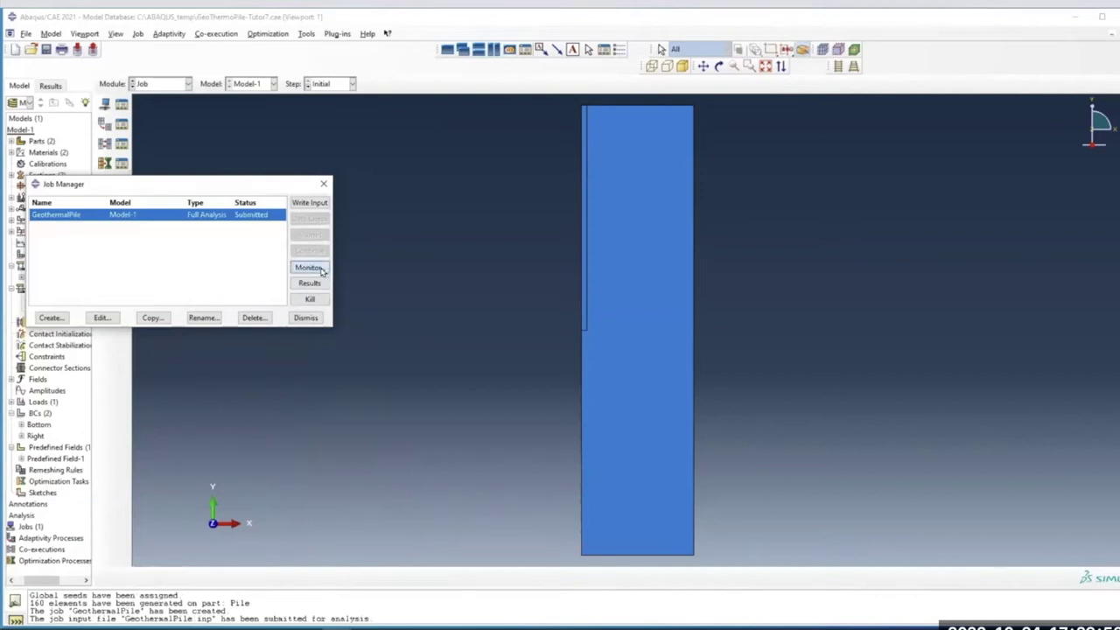
left_click(321, 270)
left_click_drag(263, 329, 535, 323)
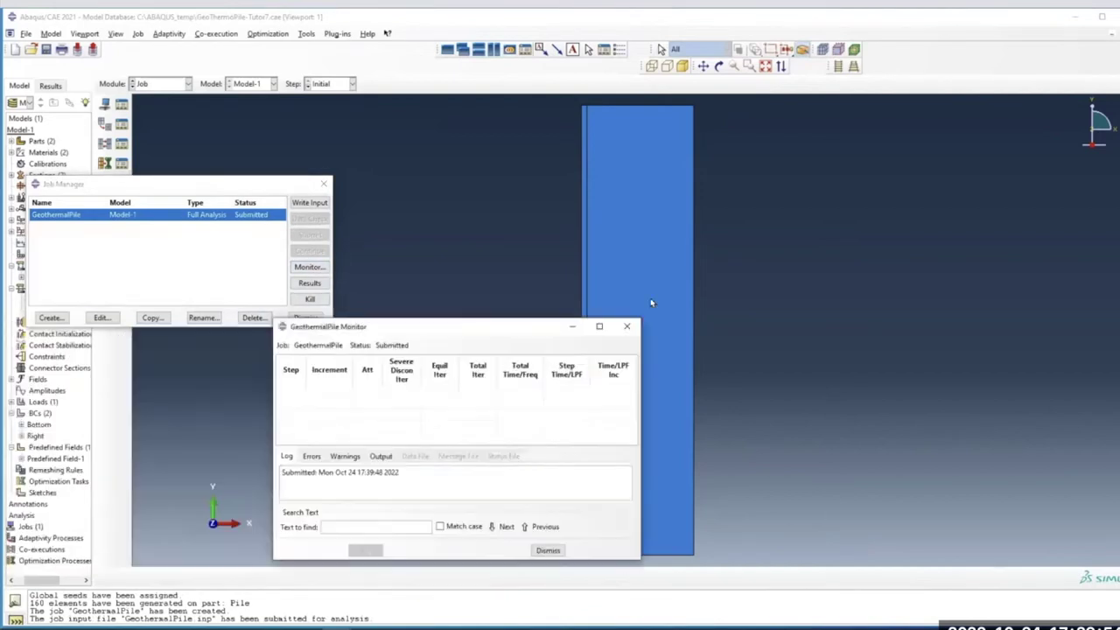
left_click_drag(651, 303, 612, 278)
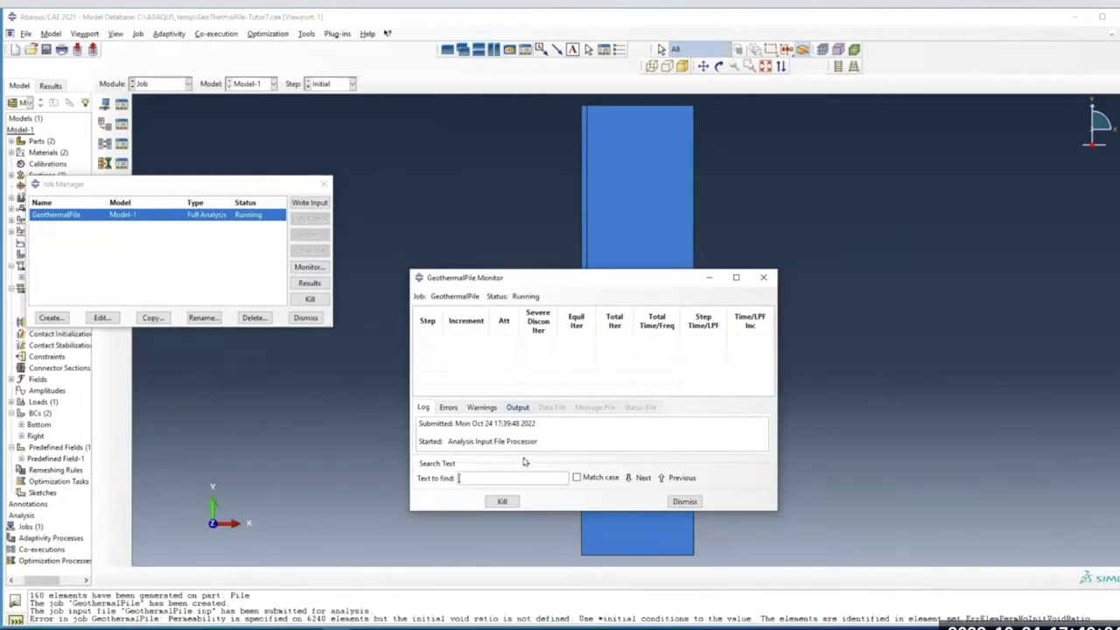
left_click(451, 408)
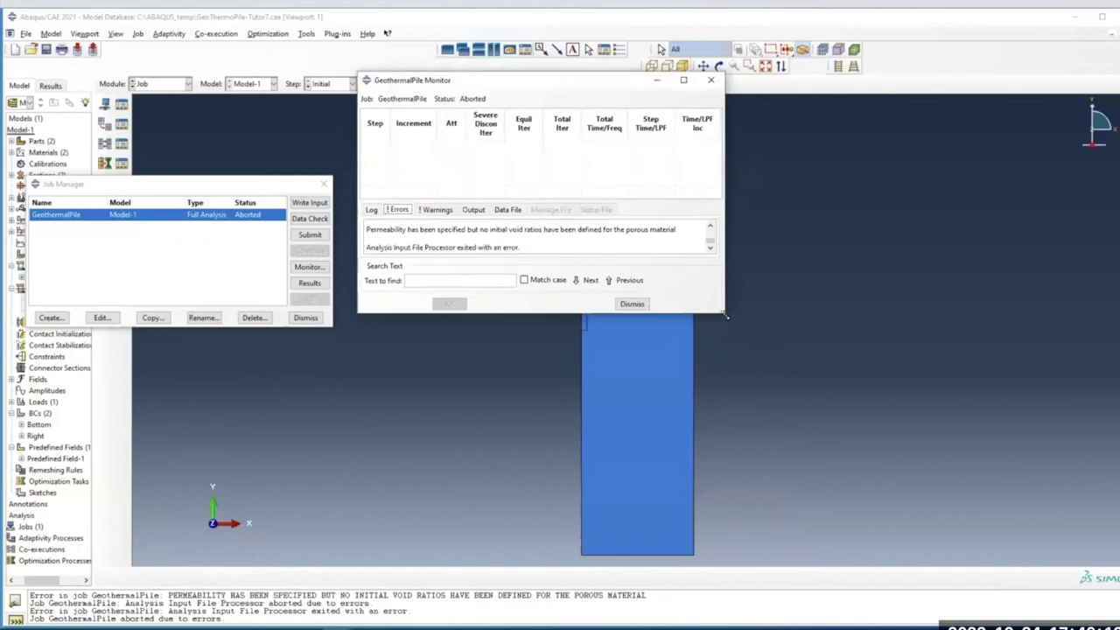
left_click_drag(723, 315, 873, 589)
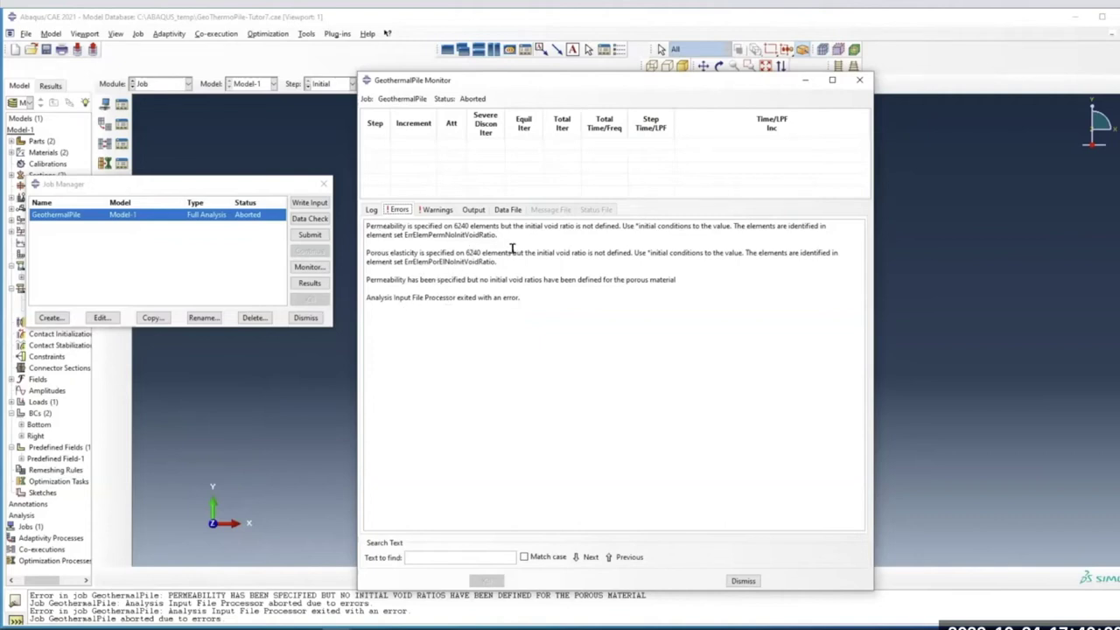
left_click(743, 582)
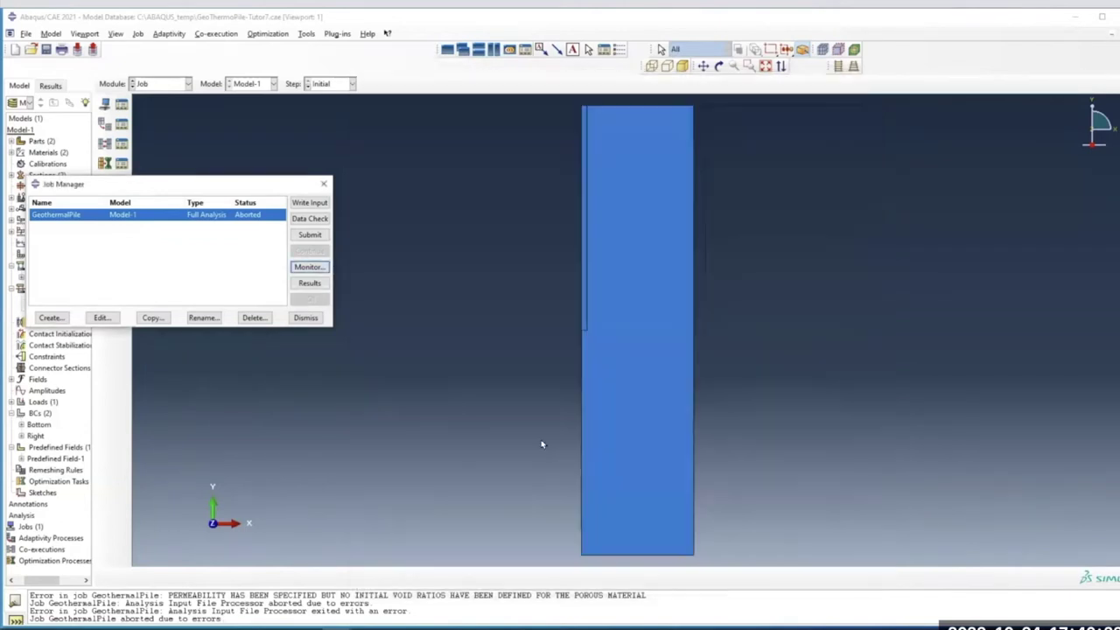
Back in the Load module, add a Void ratio predefined field on the soil face
left_click(324, 185)
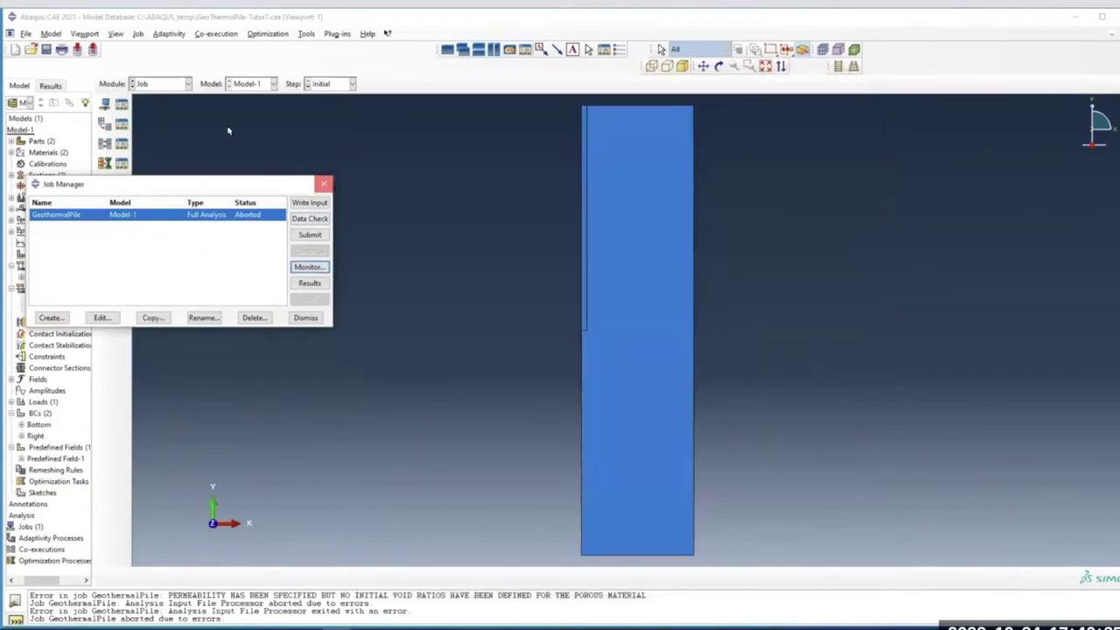
left_click(180, 85)
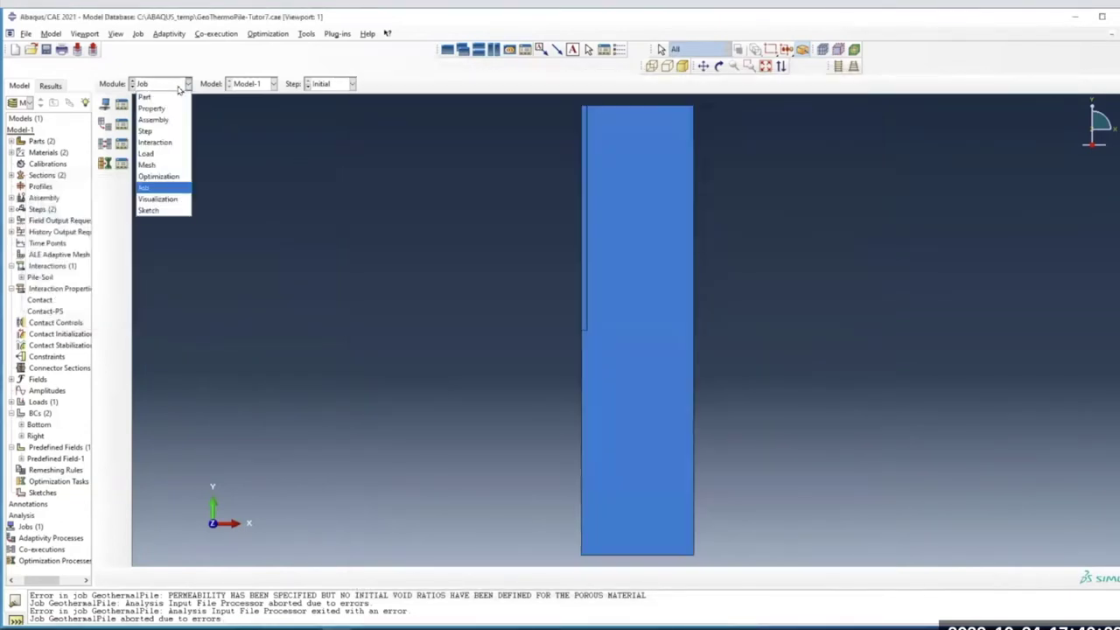
left_click(173, 154)
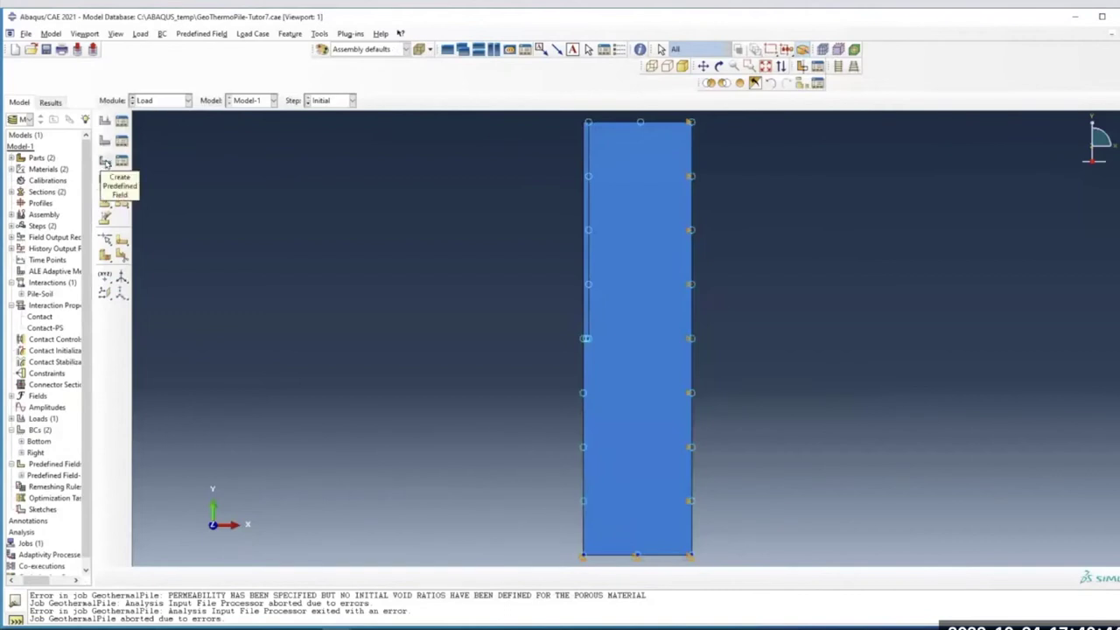
left_click(105, 163)
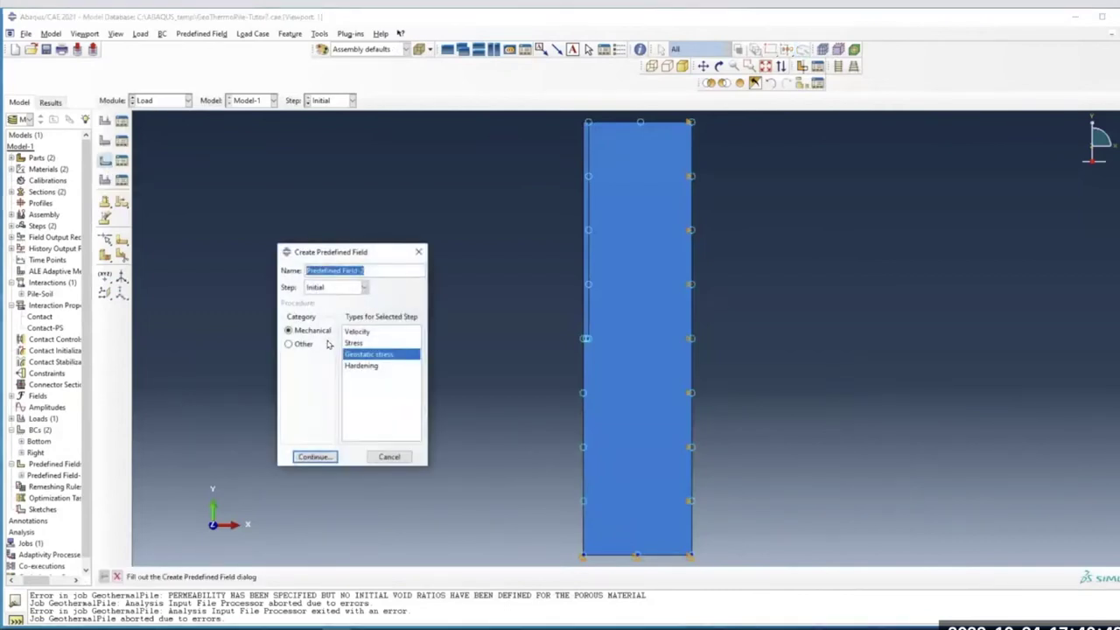
left_click(302, 346)
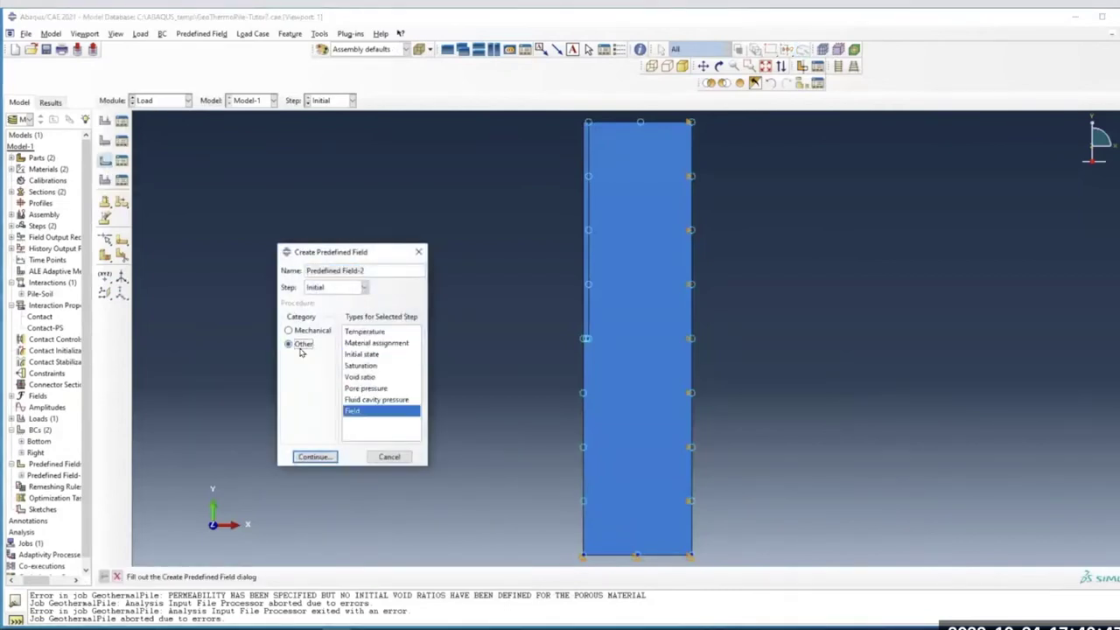
left_click(374, 377)
left_click(315, 457)
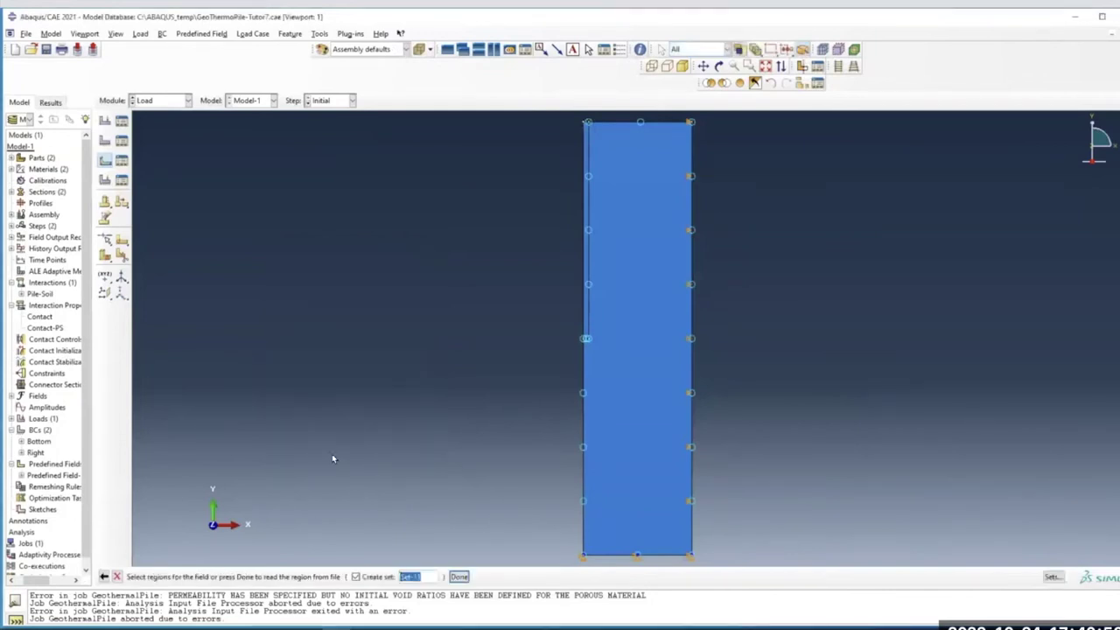
left_click(637, 460)
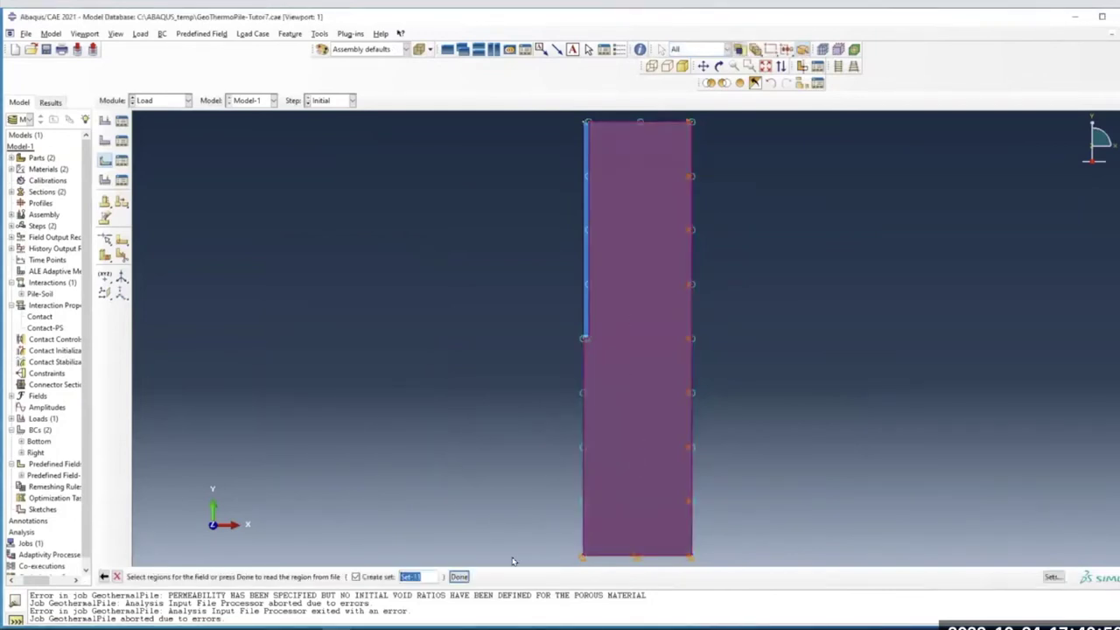
left_click(459, 577)
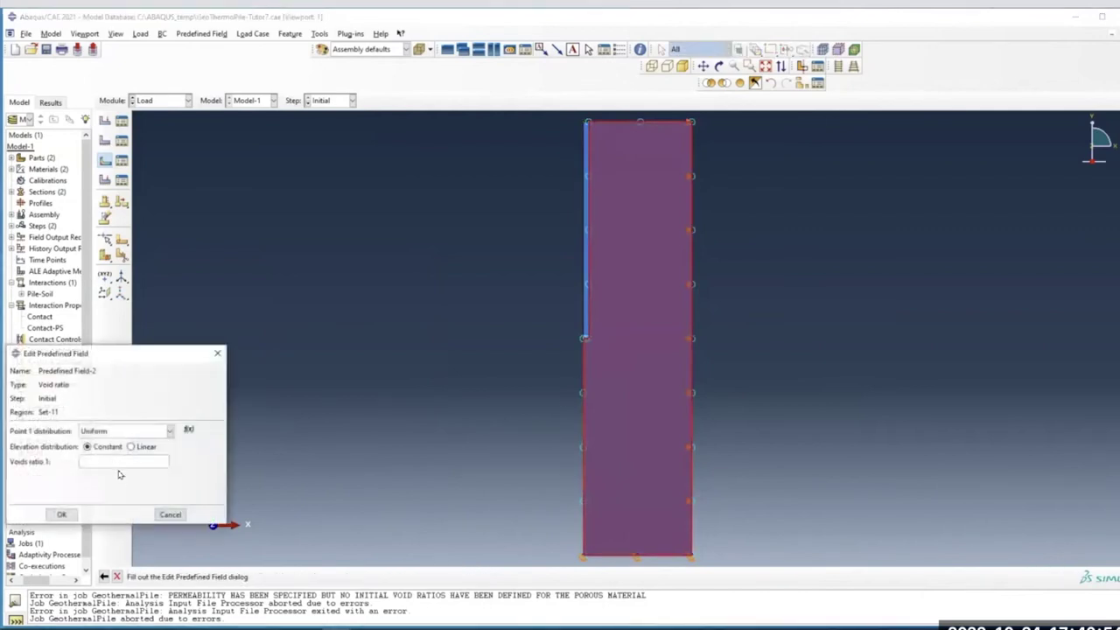
left_click(123, 463)
left_click(61, 515)
Add a uniform Saturation predefined field of 1 on the soil face
left_click(105, 162)
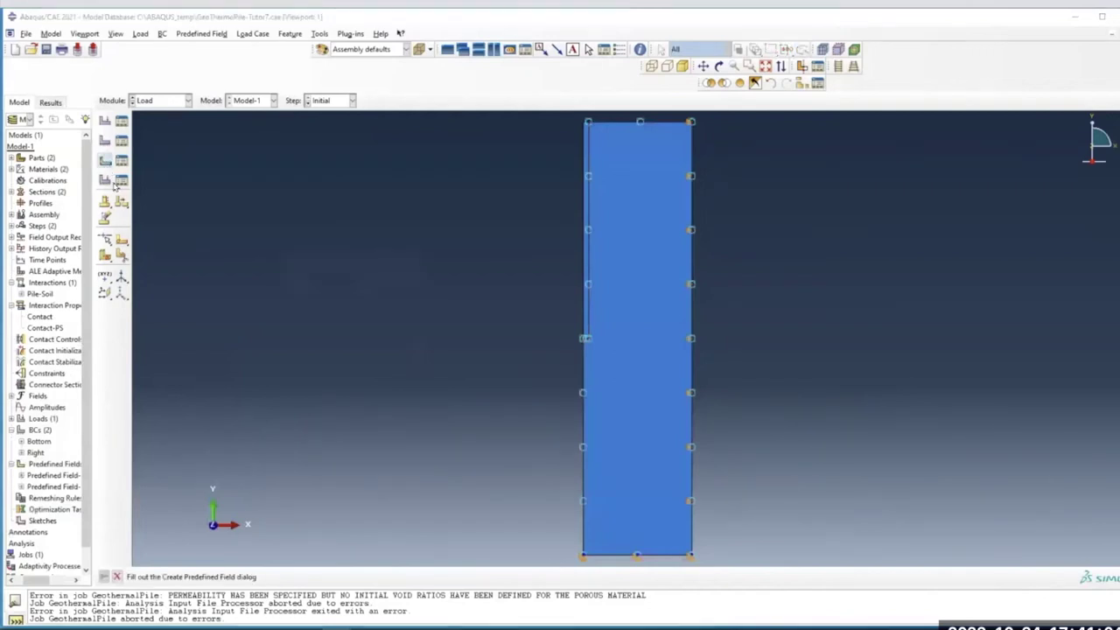
left_click(376, 366)
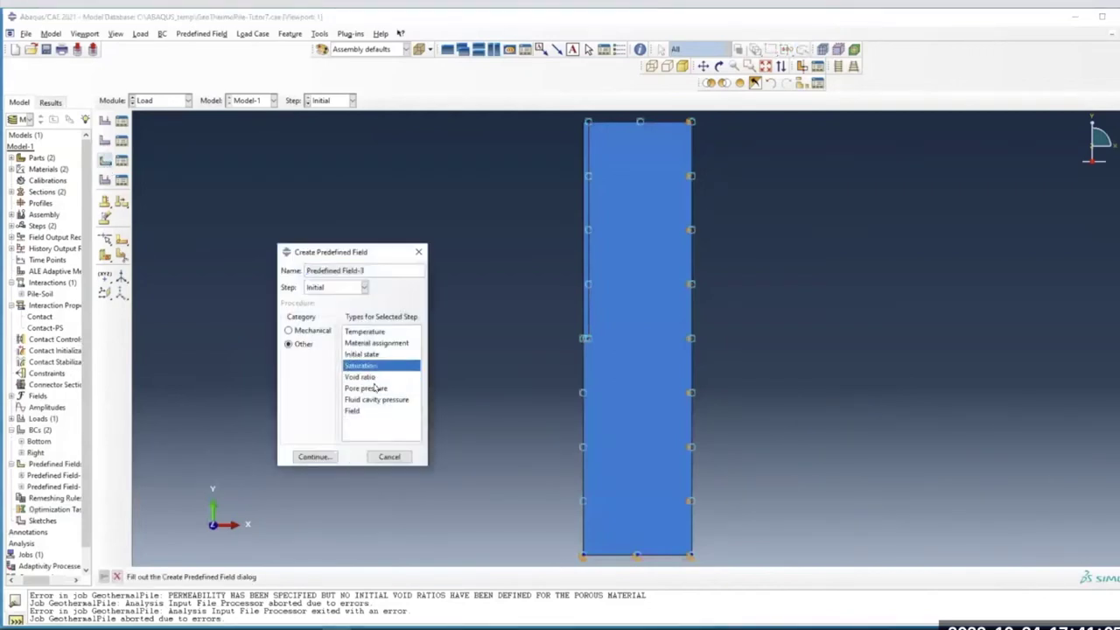
left_click(315, 456)
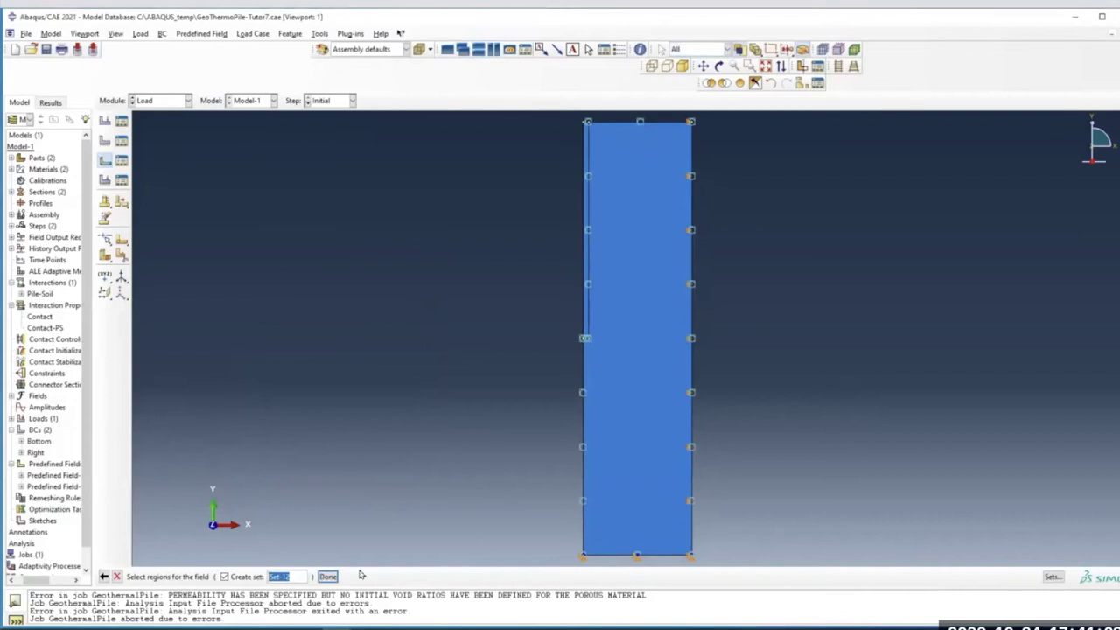
left_click(590, 492)
left_click(331, 579)
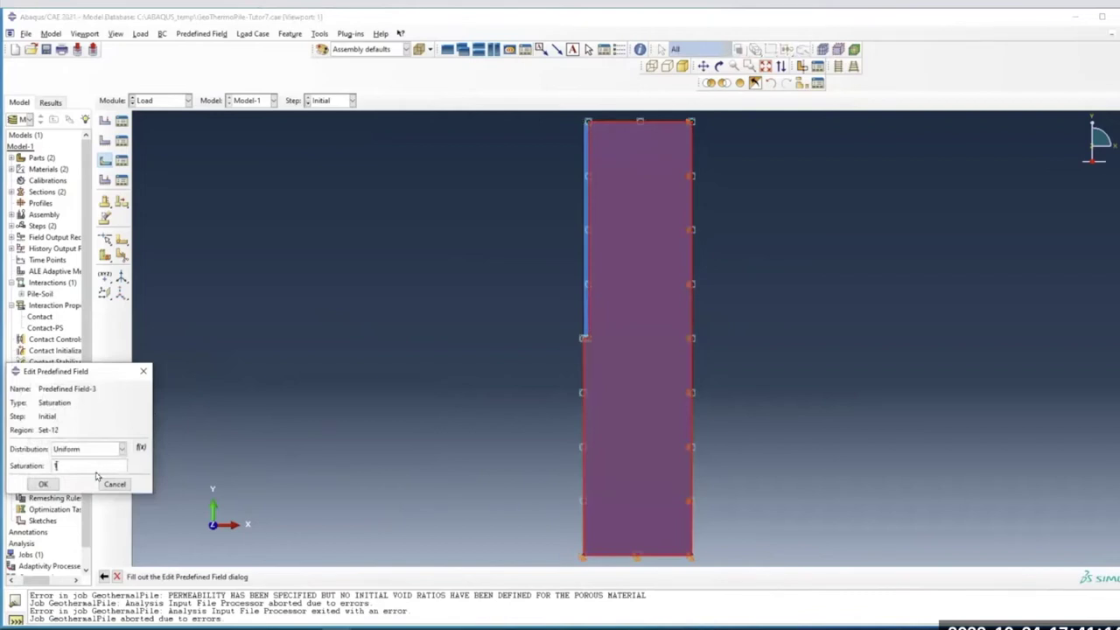
left_click(37, 487)
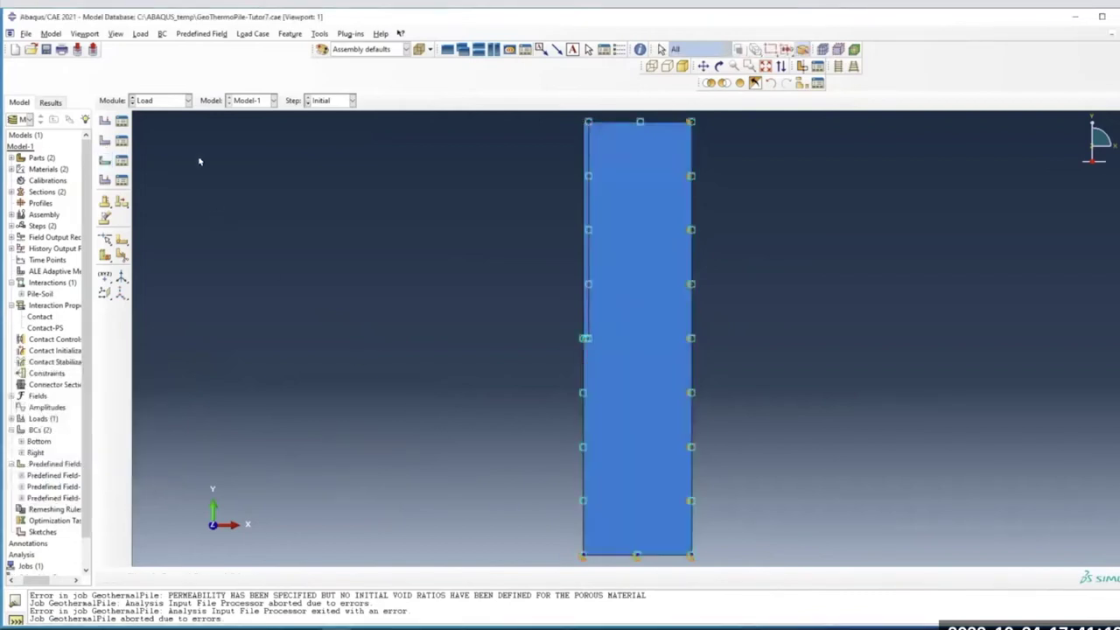
left_click(178, 103)
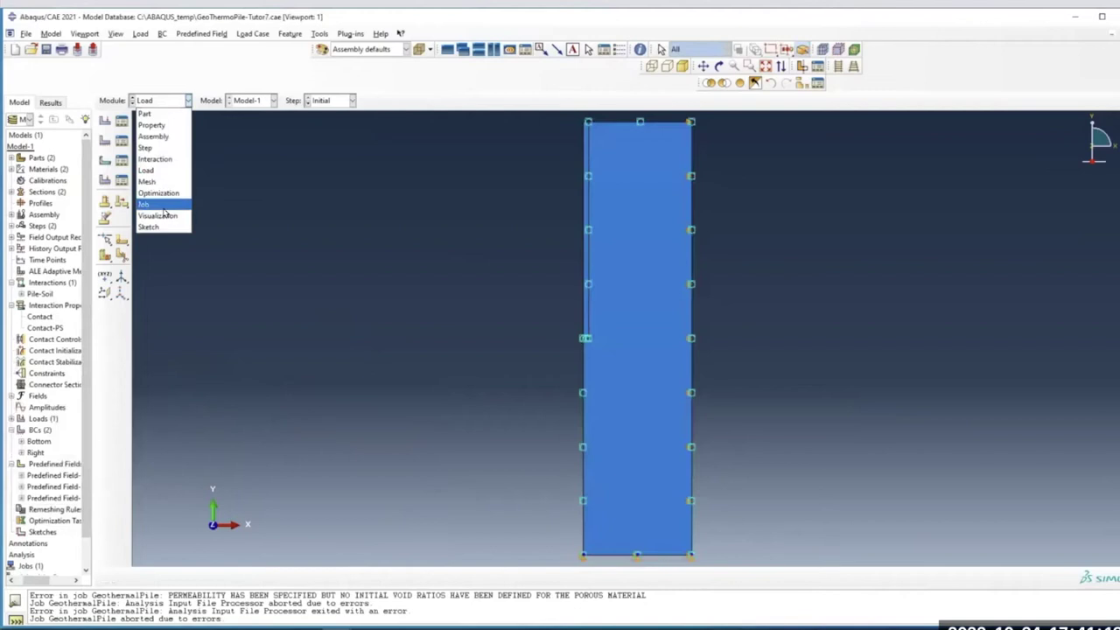
Resubmit GeothermalPile from the Job Manager, overwriting its old files, and open its monitor
left_click(156, 204)
left_click(122, 105)
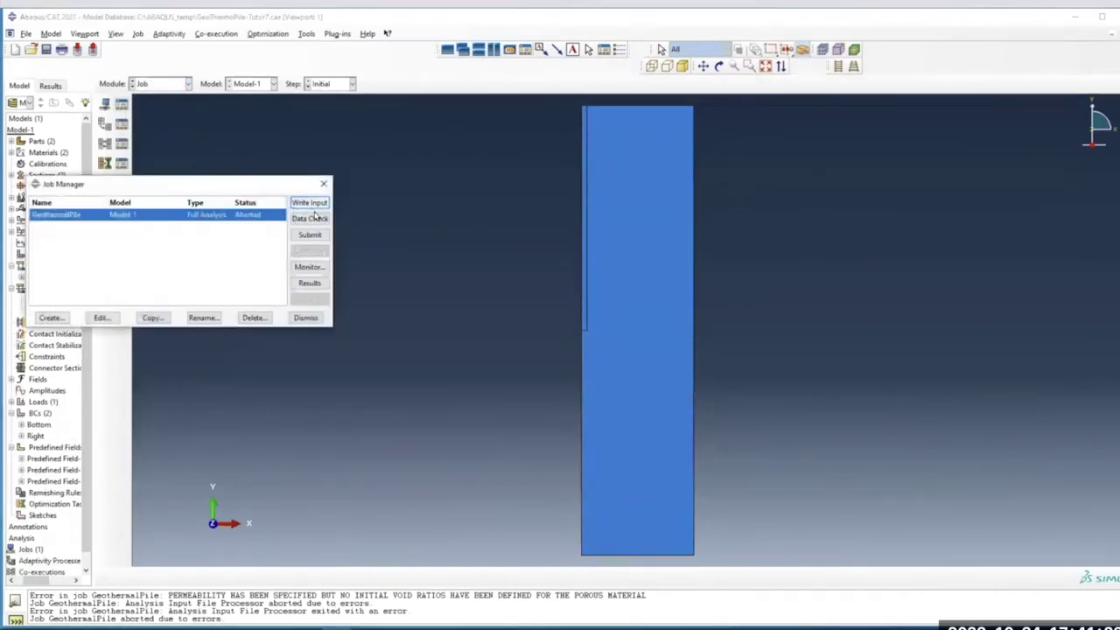
left_click(311, 234)
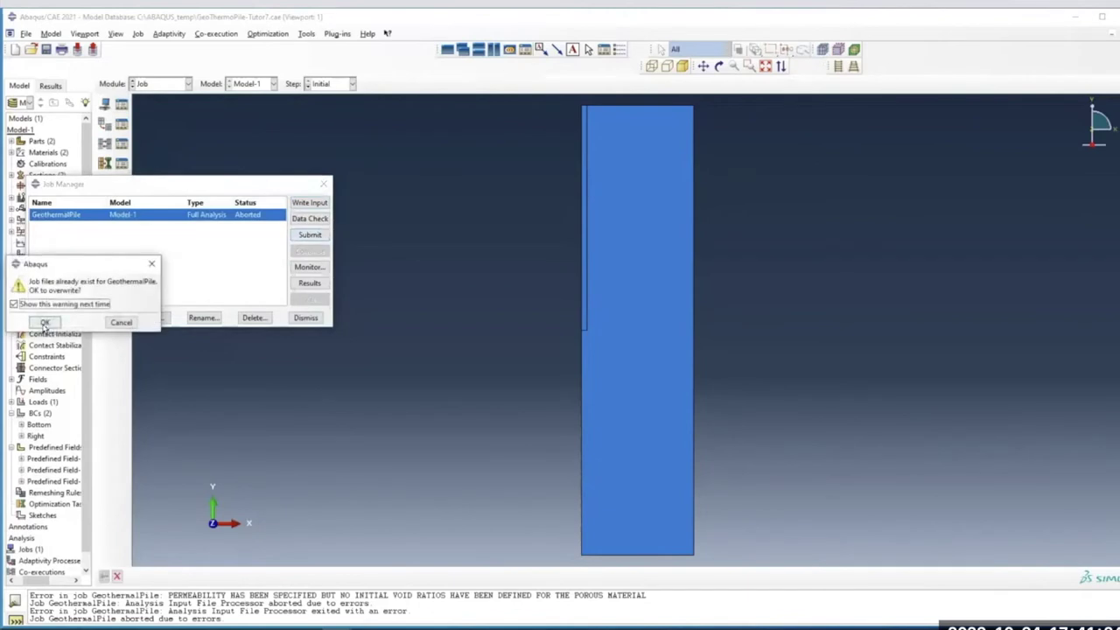
left_click(44, 322)
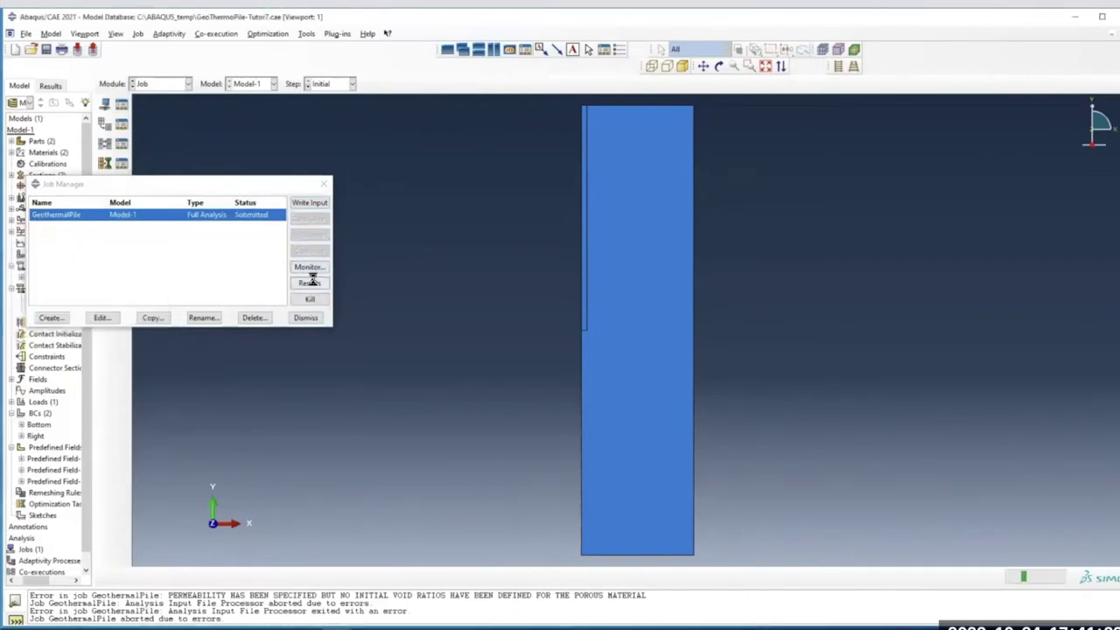
left_click(314, 270)
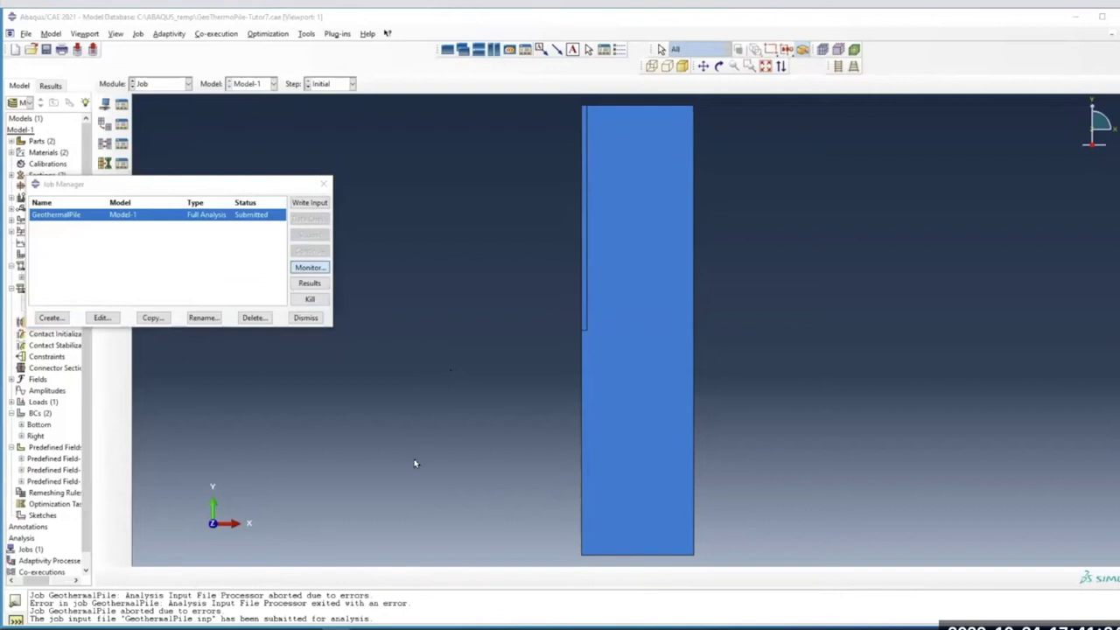
left_click(300, 266)
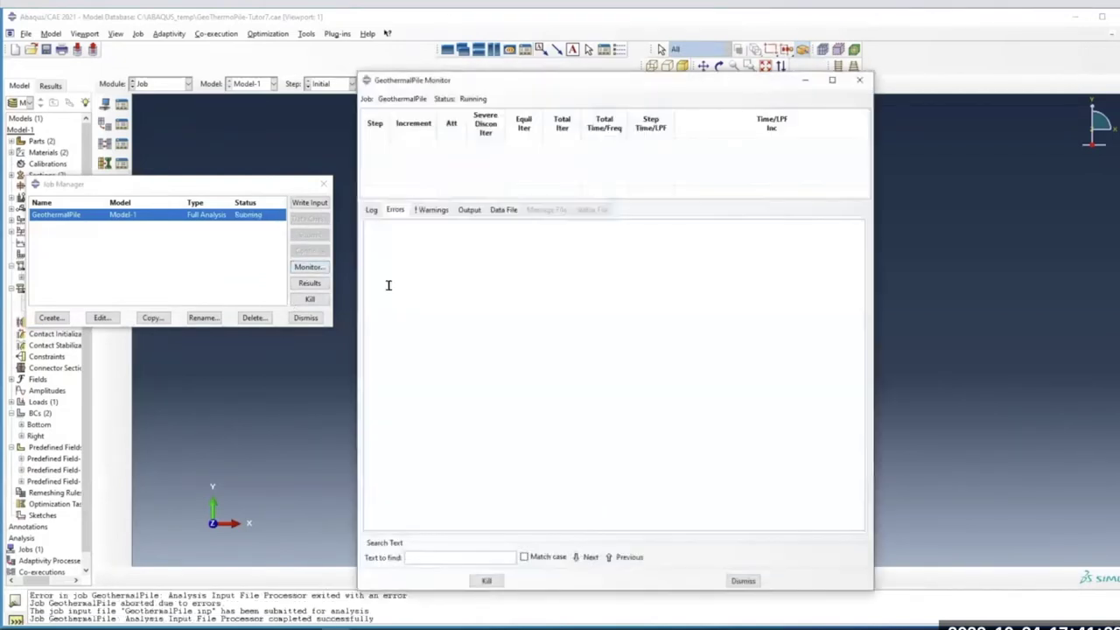
Review the job's Warnings, Errors, Data File and Message File logs, then open the GeothermalPile results
left_click(442, 215)
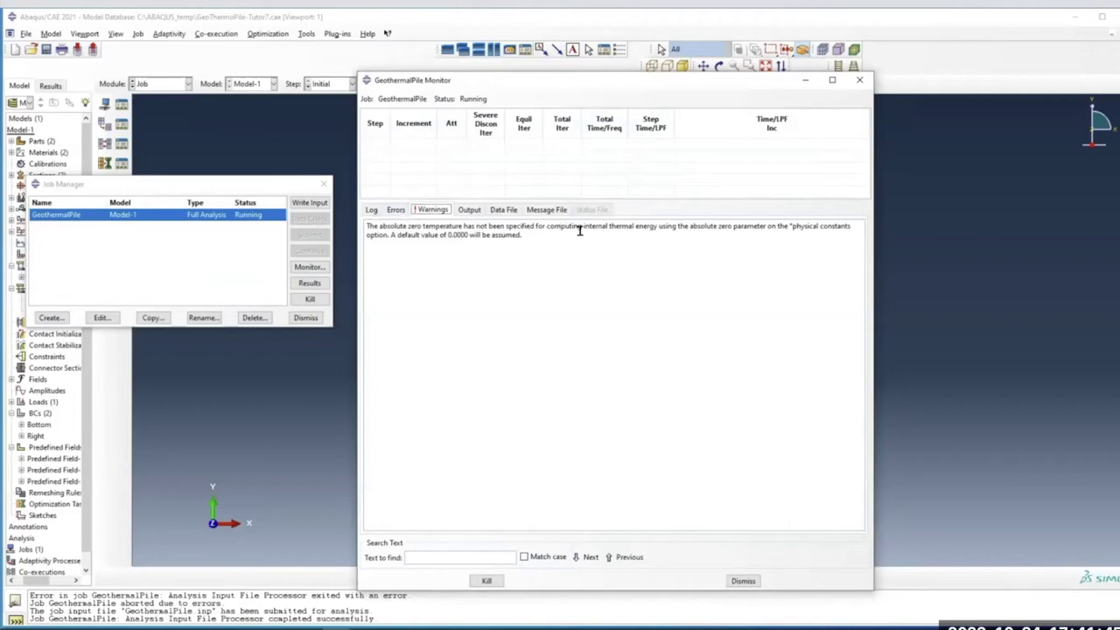
left_click(398, 214)
left_click(492, 214)
left_click(538, 213)
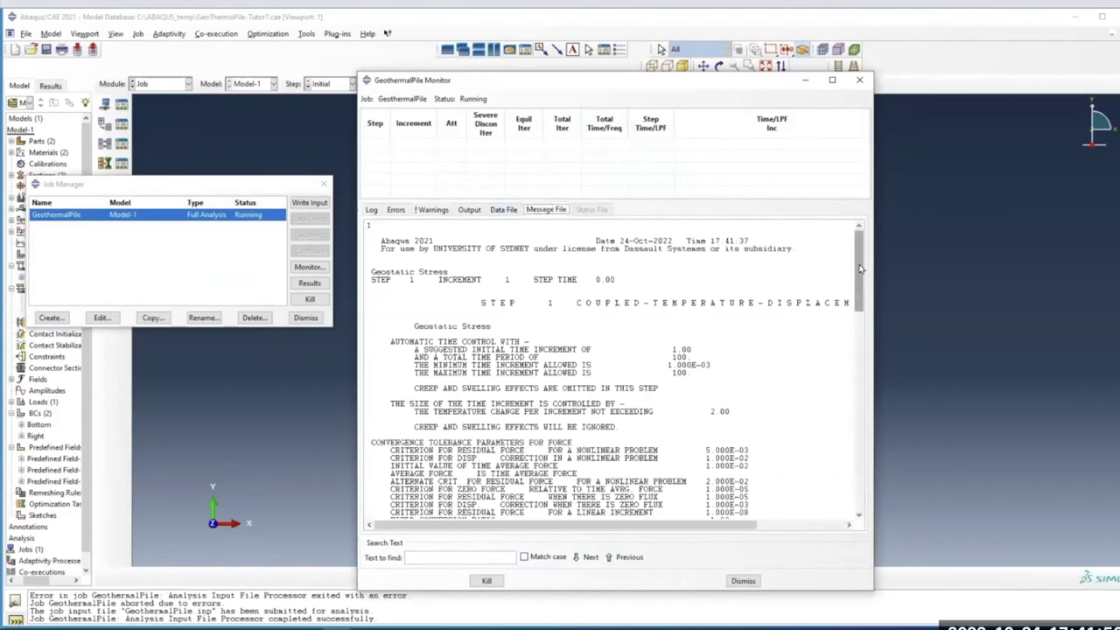
scroll(863, 427, "down", 4)
scroll(863, 427, "down", 20)
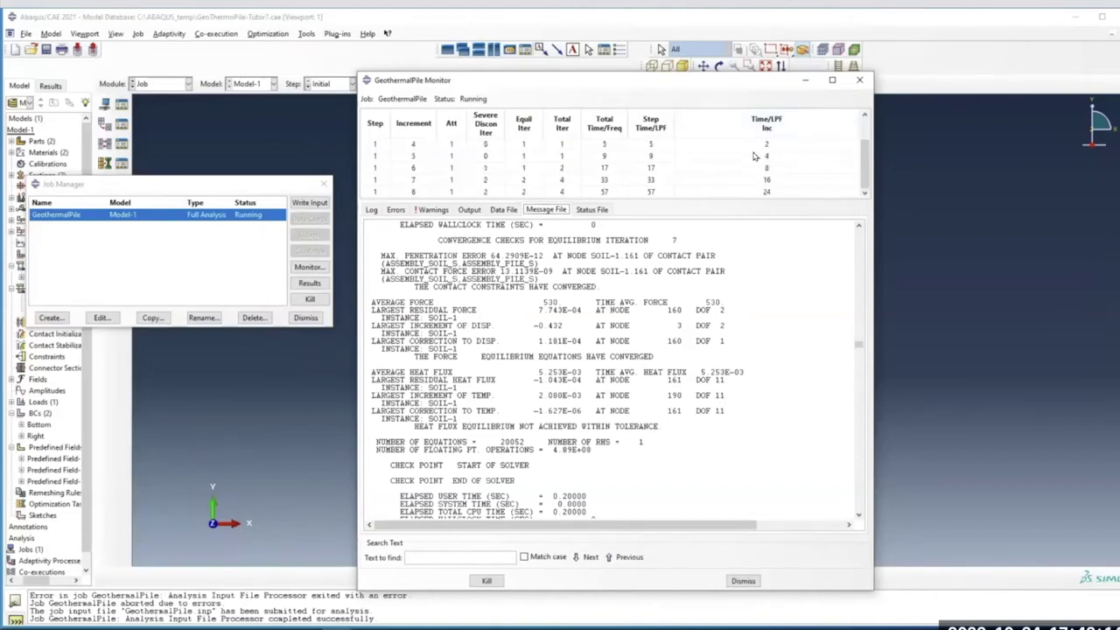
left_click(862, 81)
left_click(315, 283)
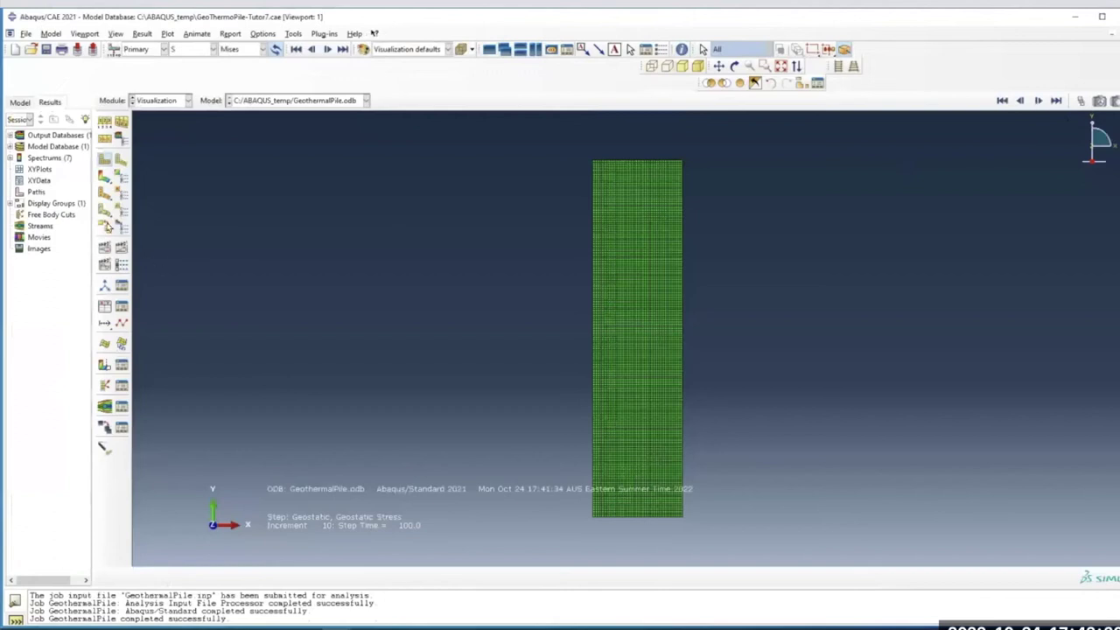
Plot Mises contours on the deformed shape at uniform scale factor 1, then return to the Job module
left_click(104, 180)
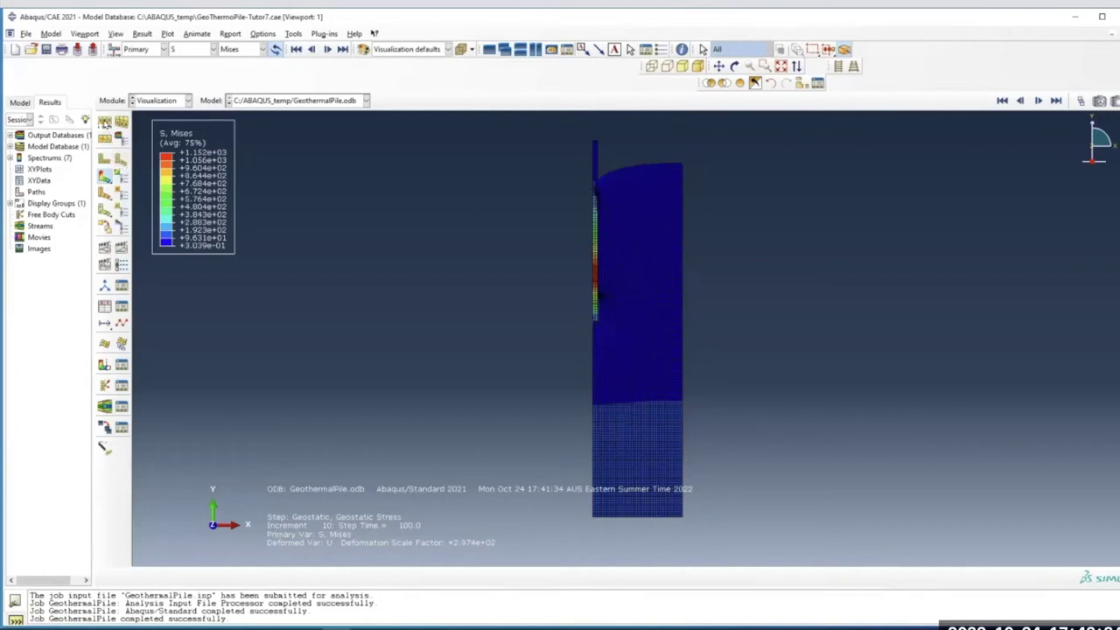
left_click(104, 124)
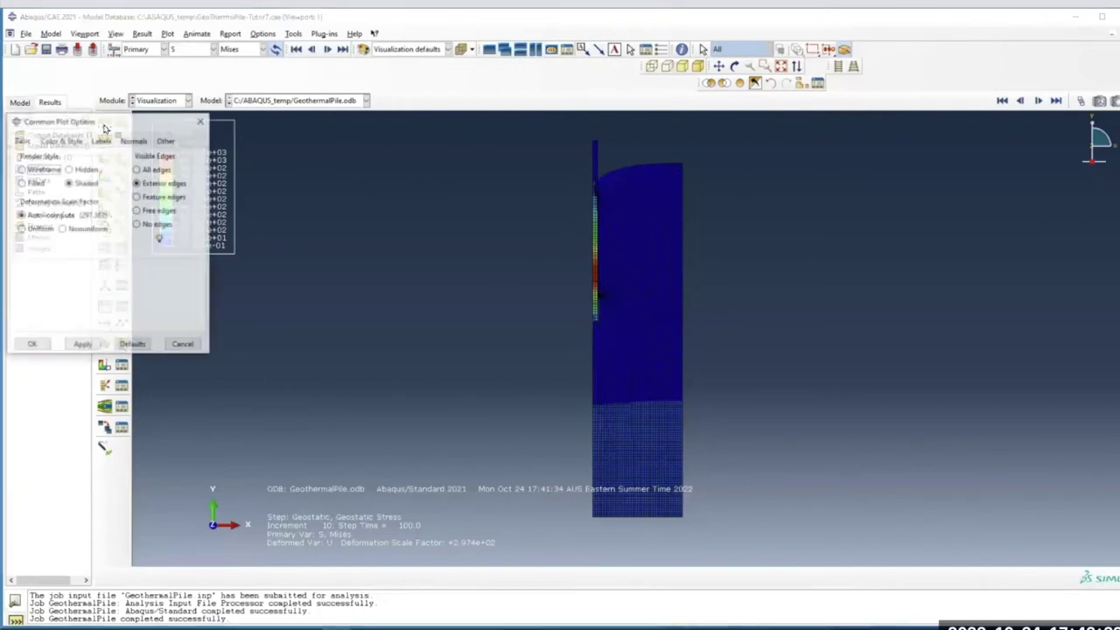
left_click(37, 230)
double_click(70, 245)
type("1")
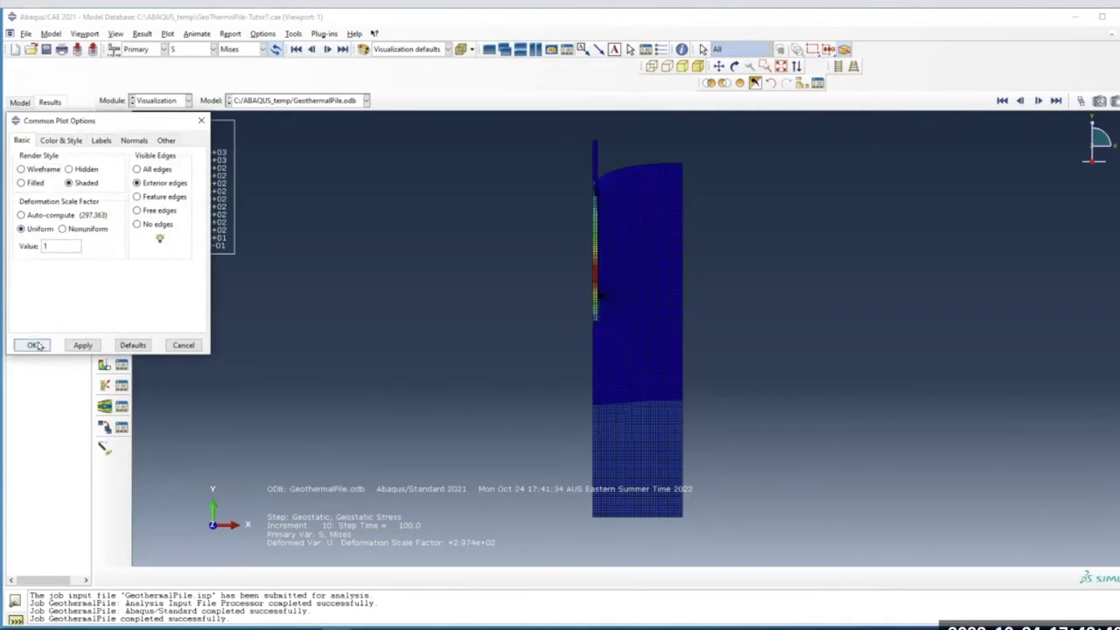
left_click(34, 346)
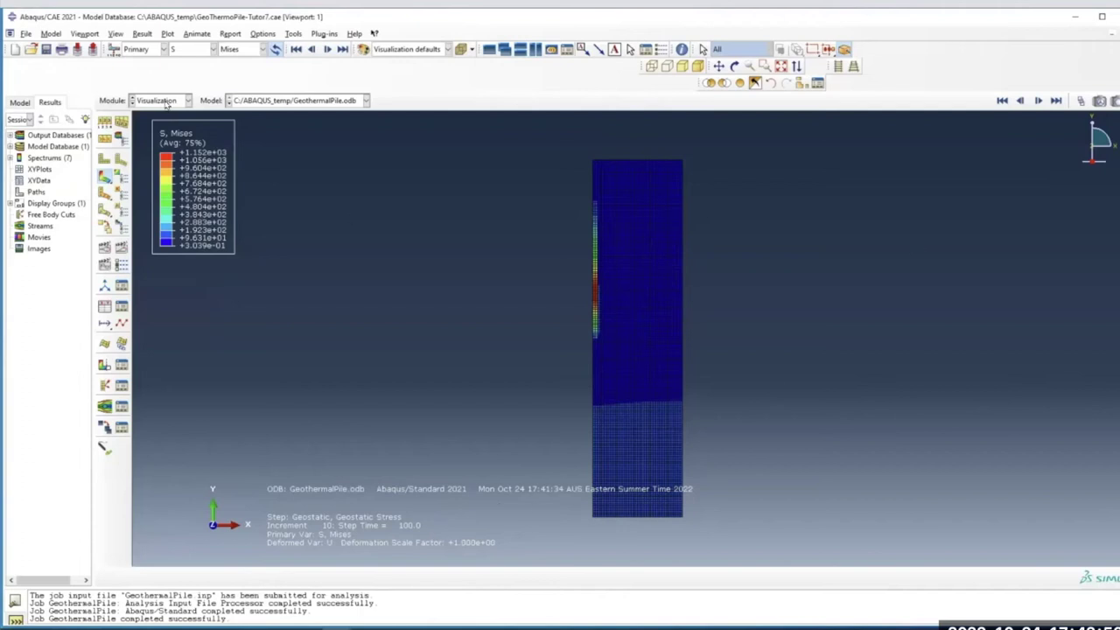
left_click(166, 101)
left_click(163, 208)
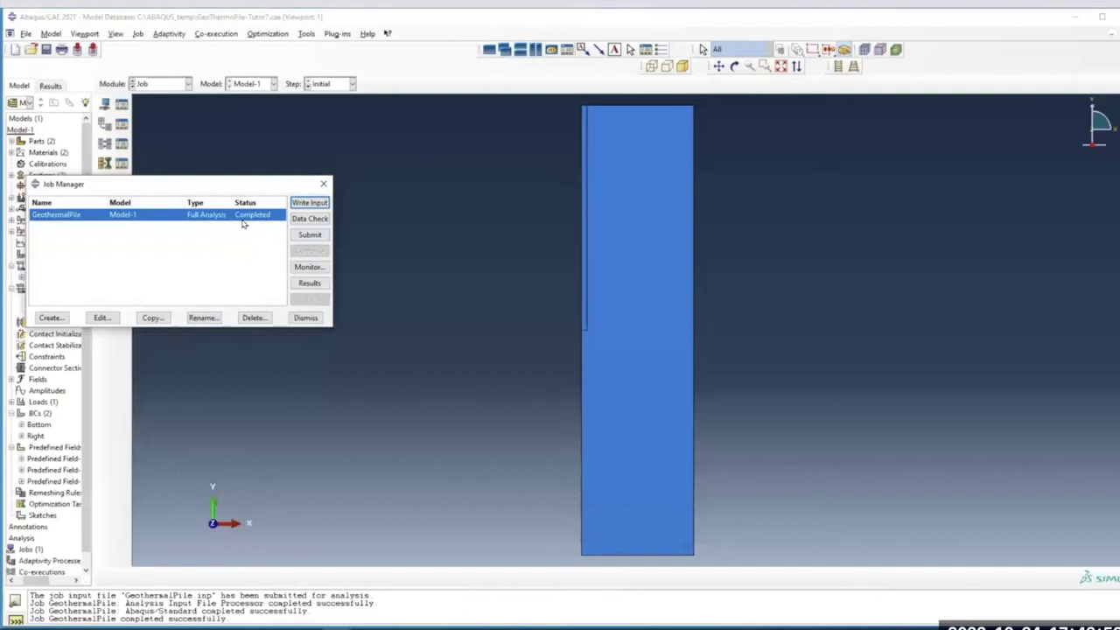
Close the Job Manager, switch to the Step module and begin creating a new step
left_click(323, 184)
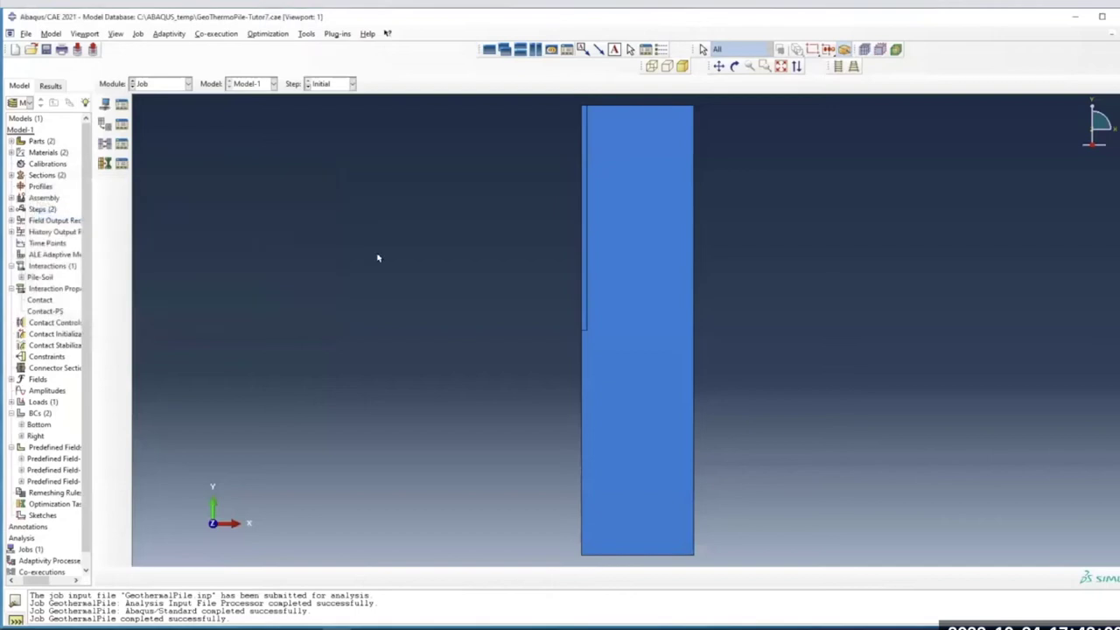
left_click(175, 85)
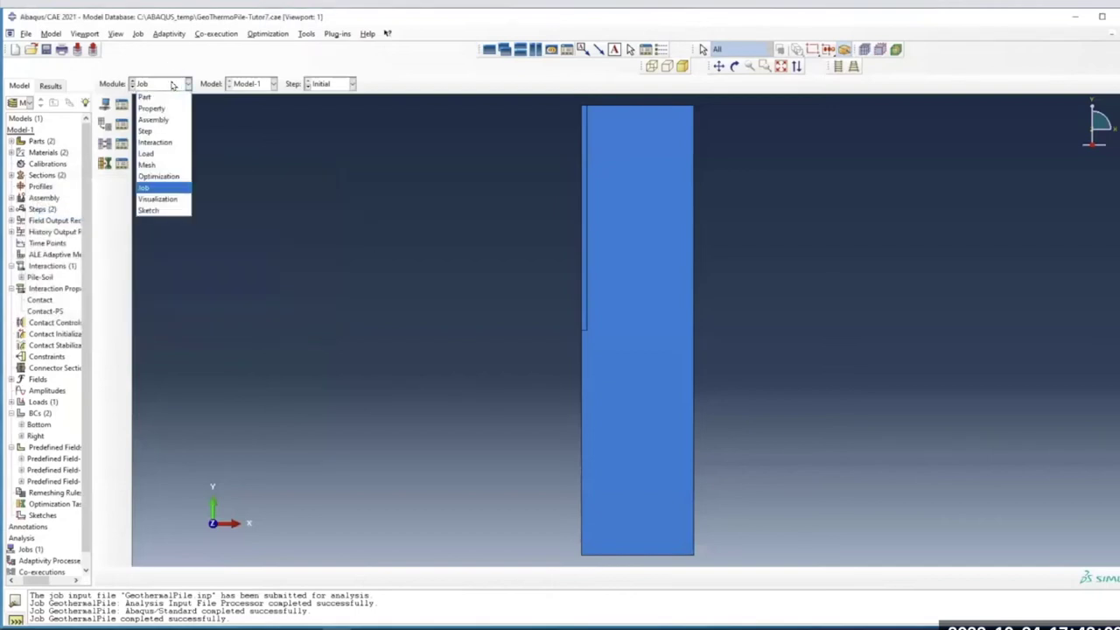
left_click(163, 132)
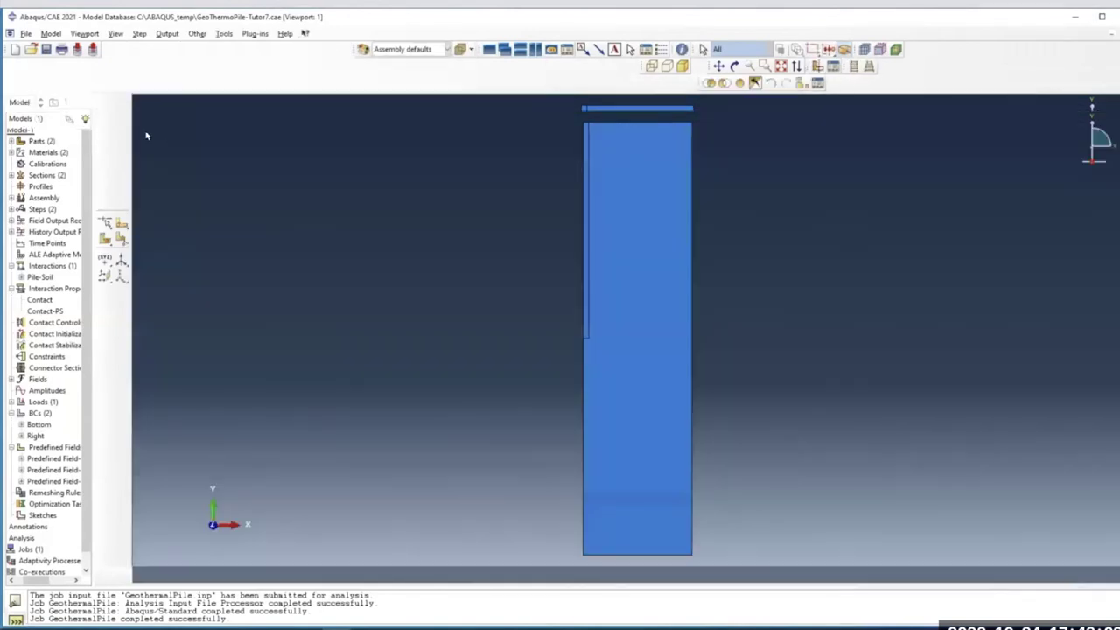
left_click(120, 123)
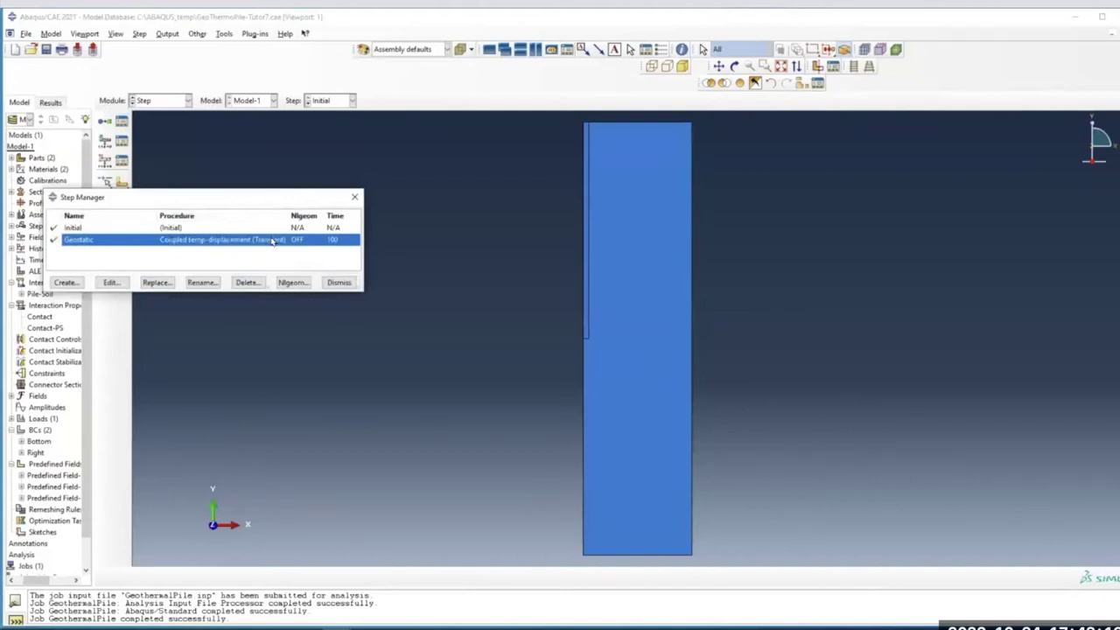
left_click(68, 282)
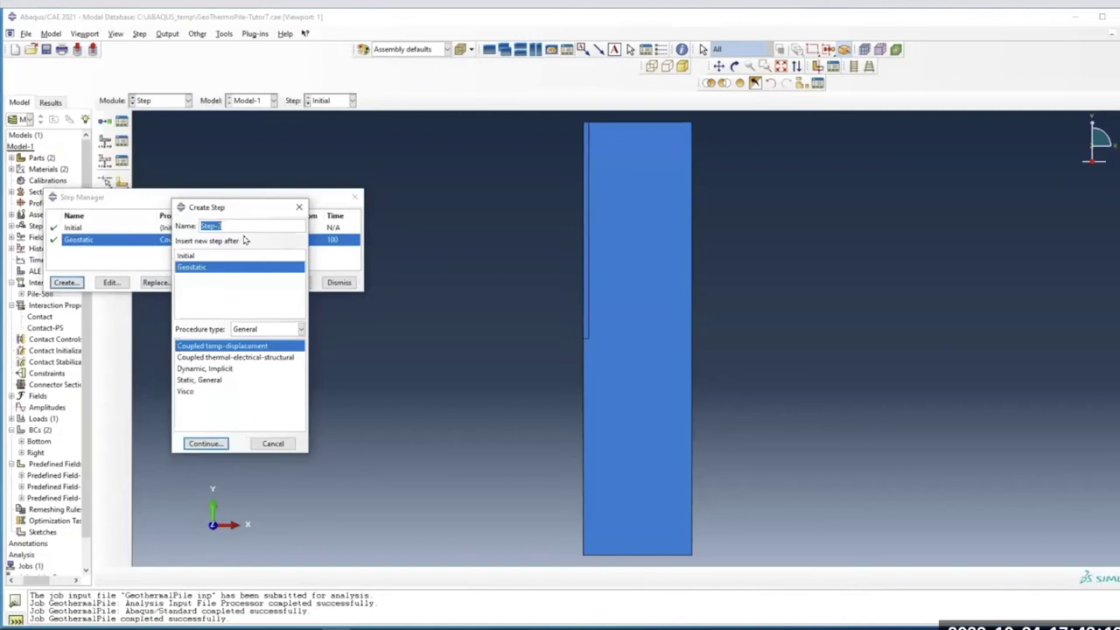
Create coupled temperature-displacement step PileLoading with initial increment 1 and maximum temperature change 2
type("PileLoading")
left_click(206, 443)
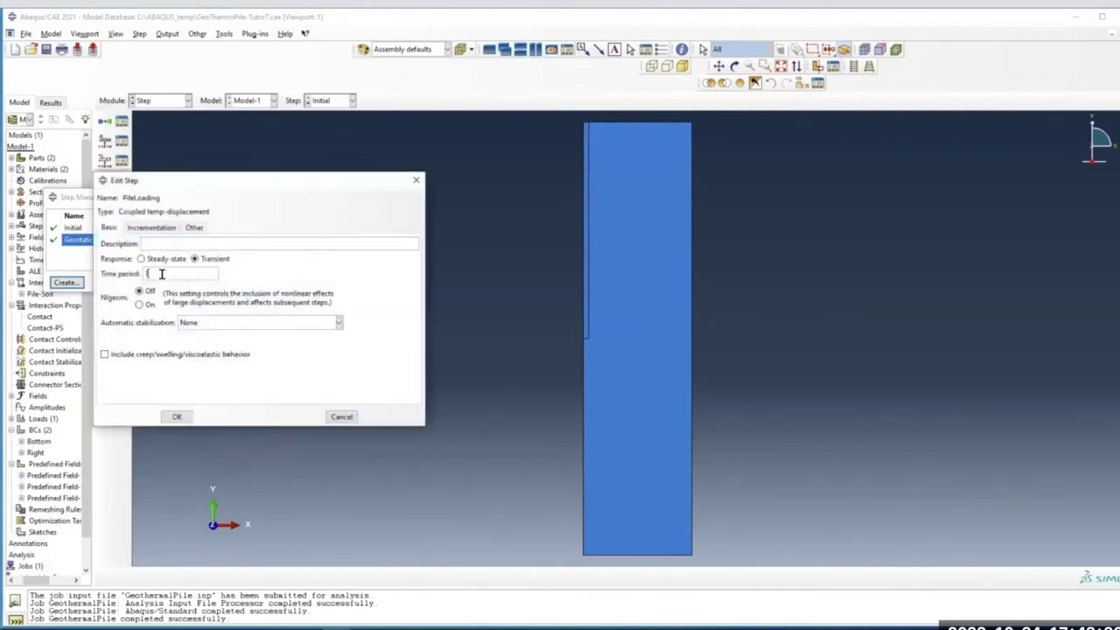
left_click(151, 227)
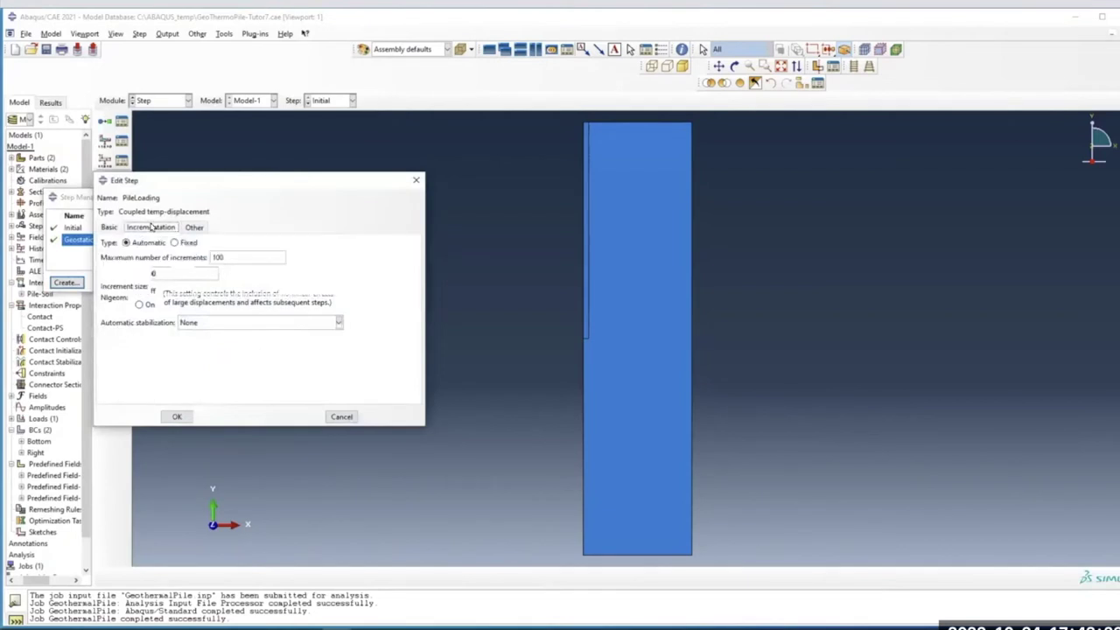
left_click(295, 302)
type("2")
double_click(159, 285)
type("1")
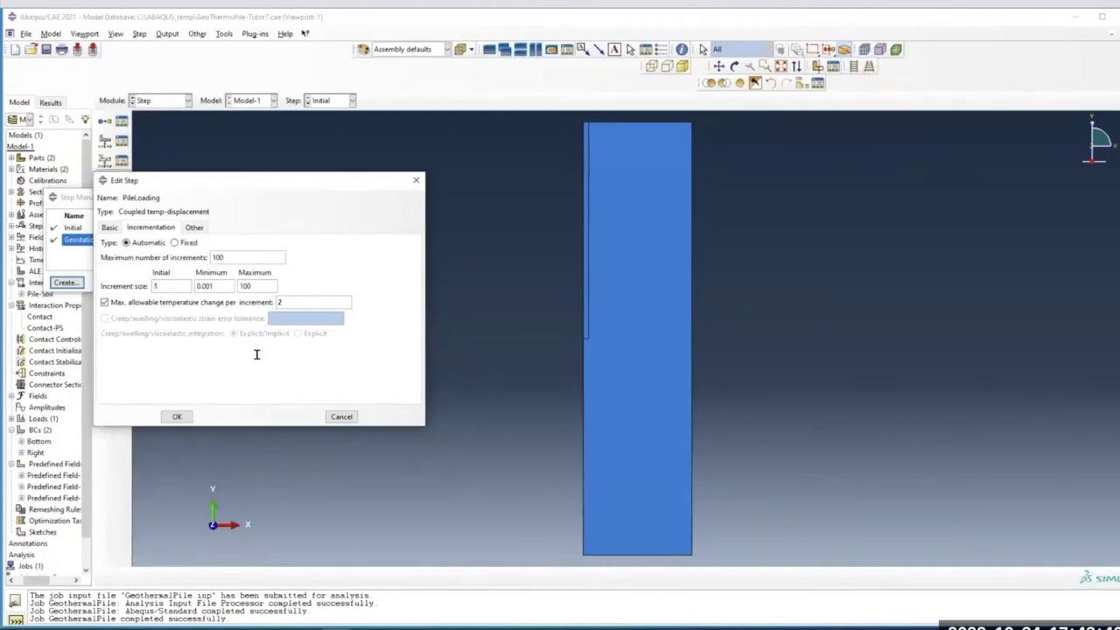
left_click(175, 416)
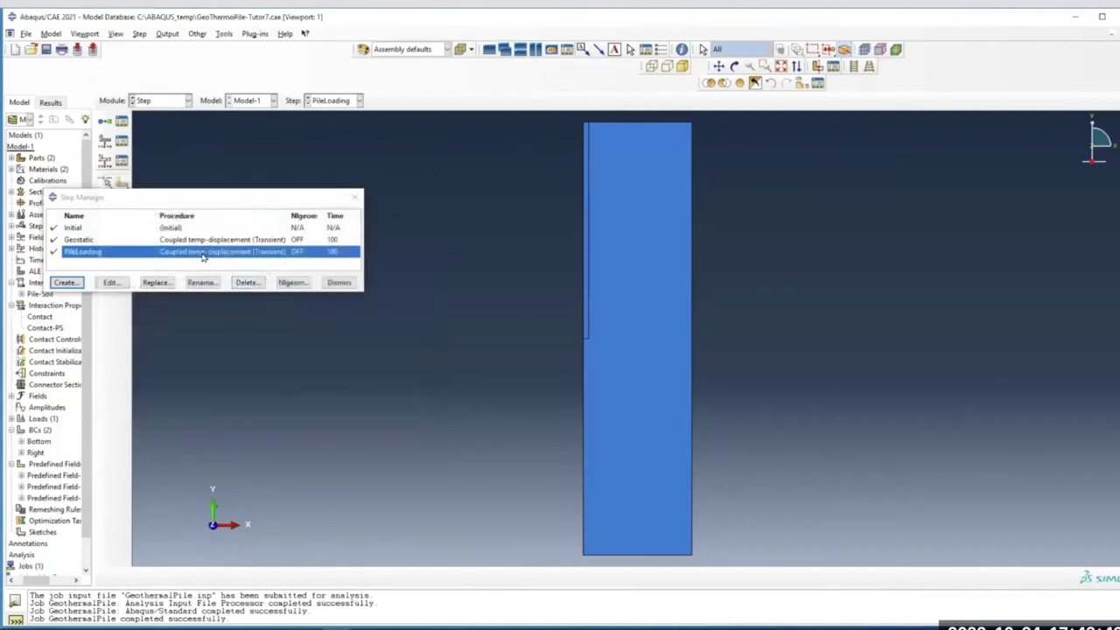
left_click(357, 197)
left_click(145, 103)
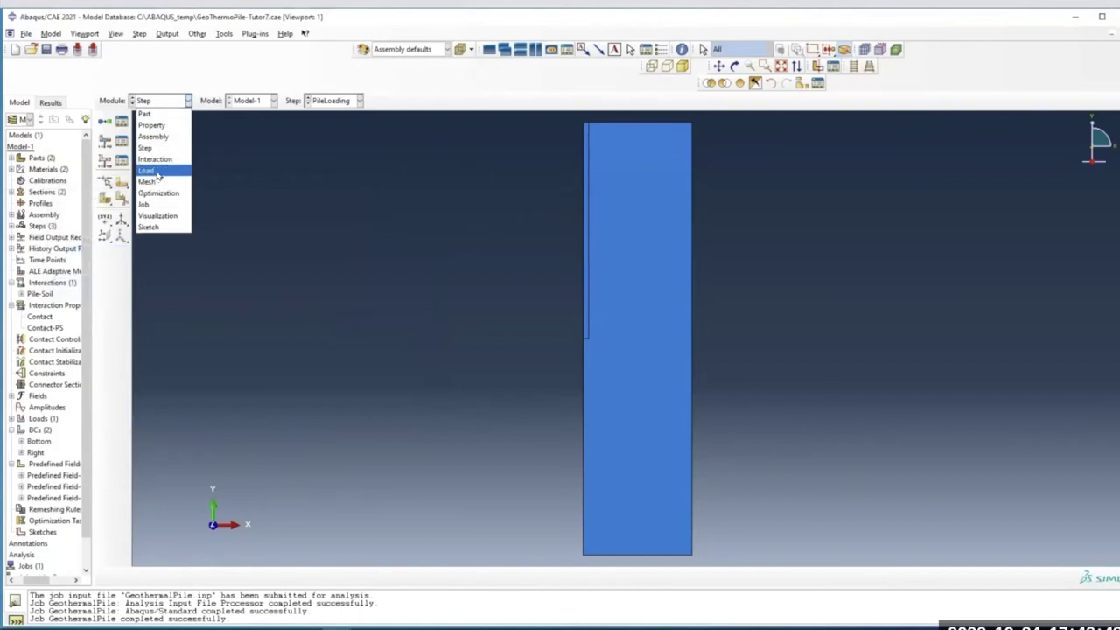
In the Load module, use the Load Manager to start a new load for step PileLoading
left_click(148, 171)
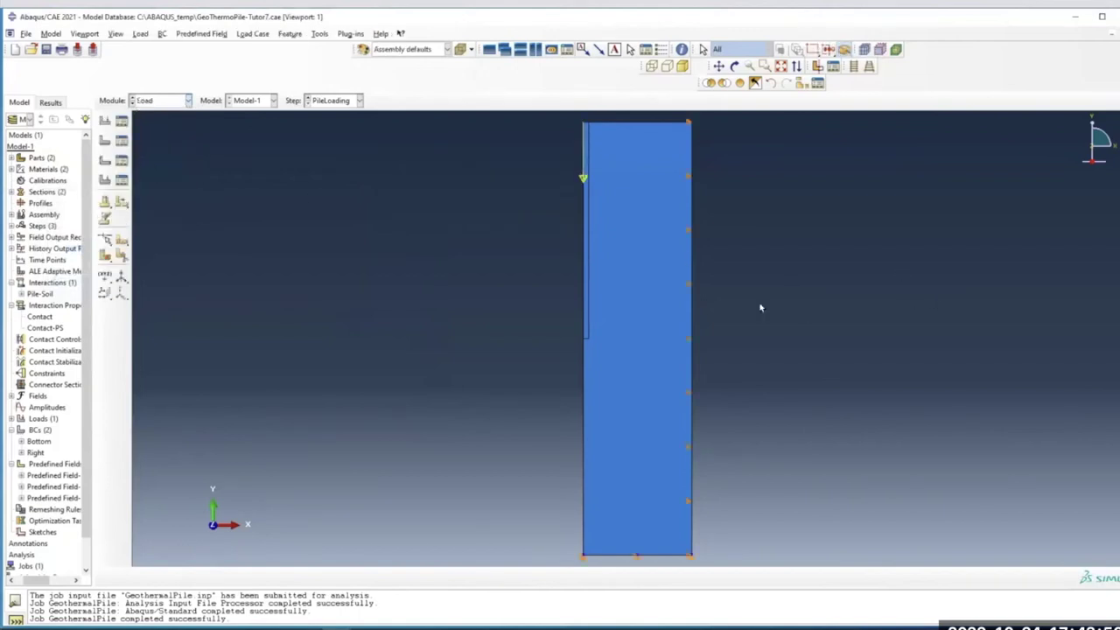
left_click(124, 128)
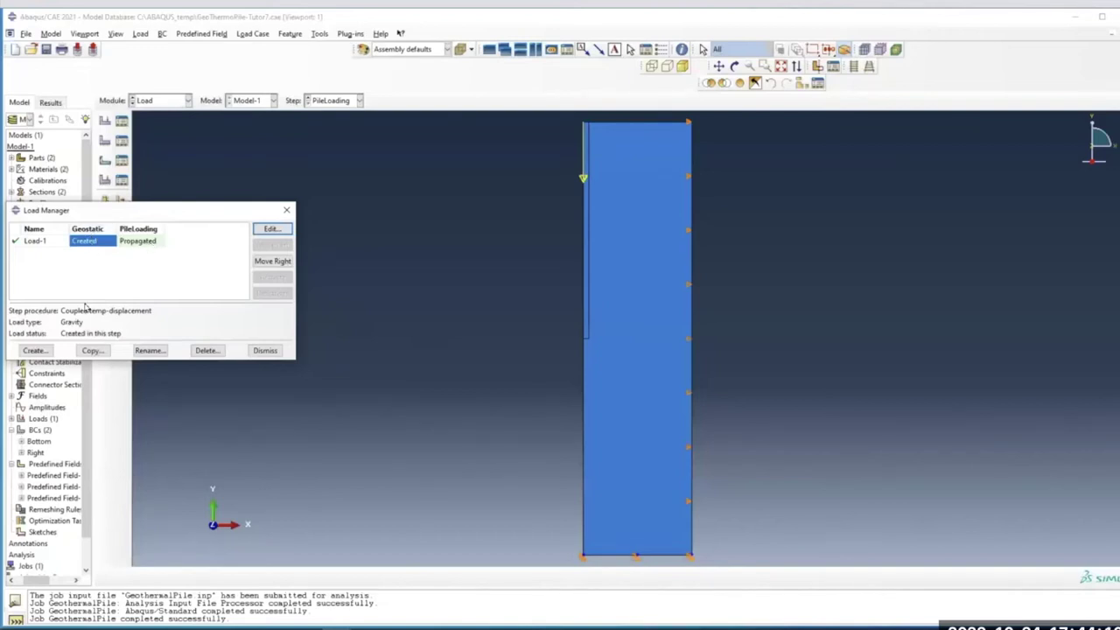
left_click(42, 350)
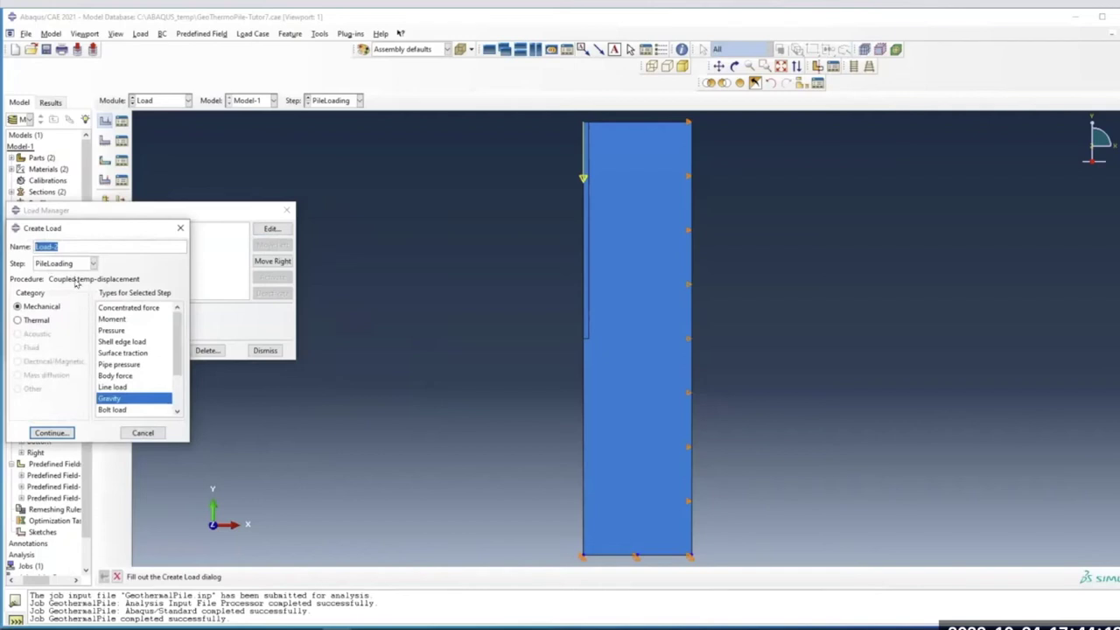
Apply a pressure of 200 to surface Surf-6 at the pile top and start a new amplitude
left_click(113, 331)
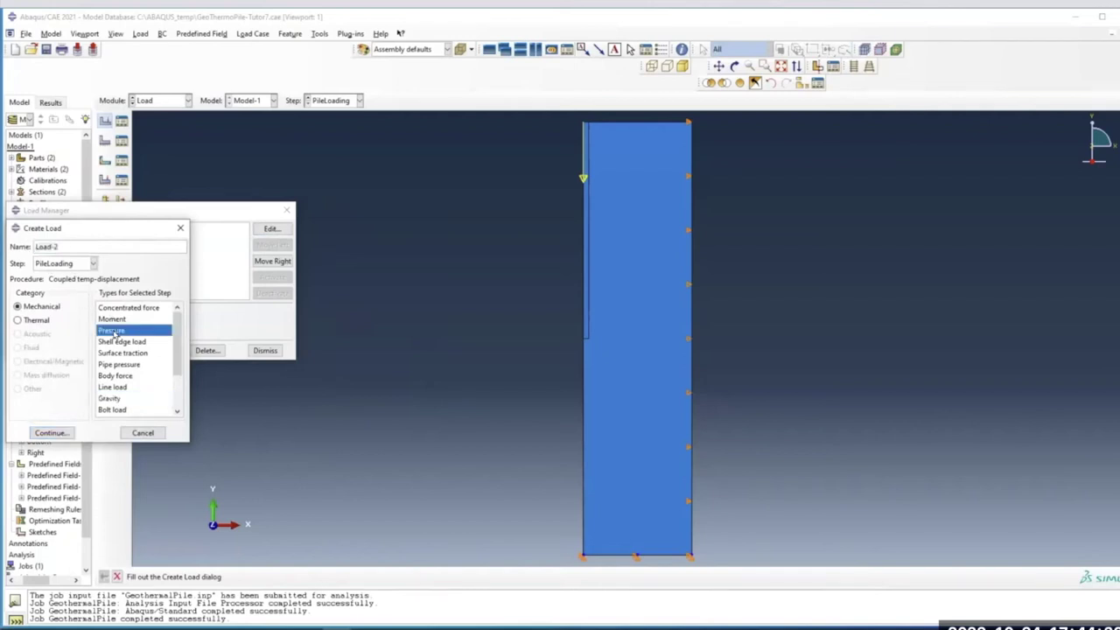
left_click(53, 434)
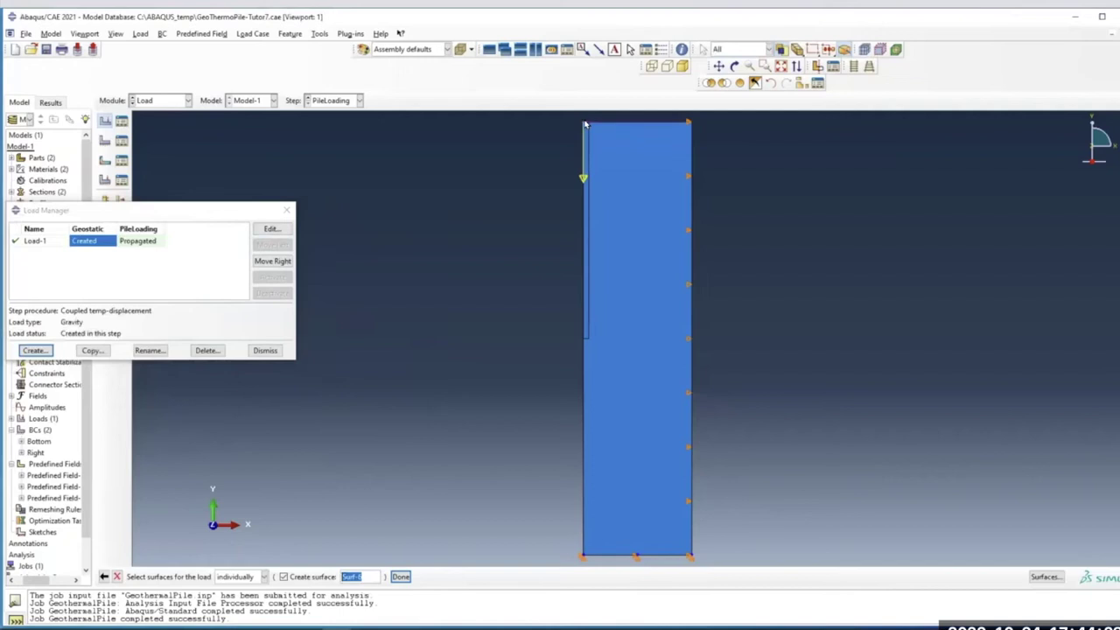
left_click(766, 67)
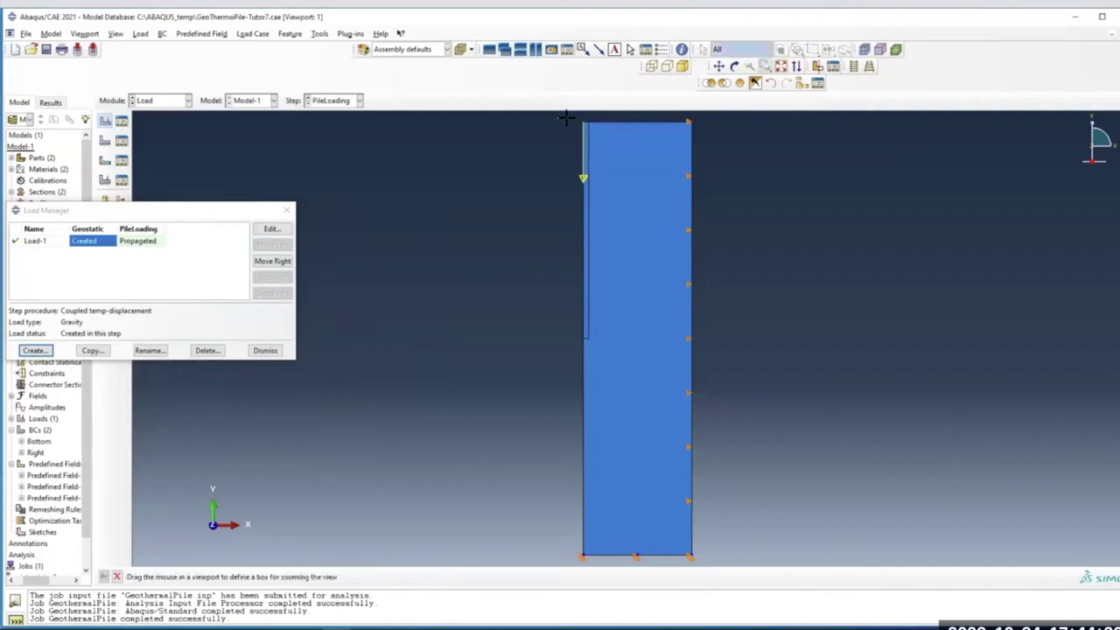
left_click_drag(562, 115, 620, 148)
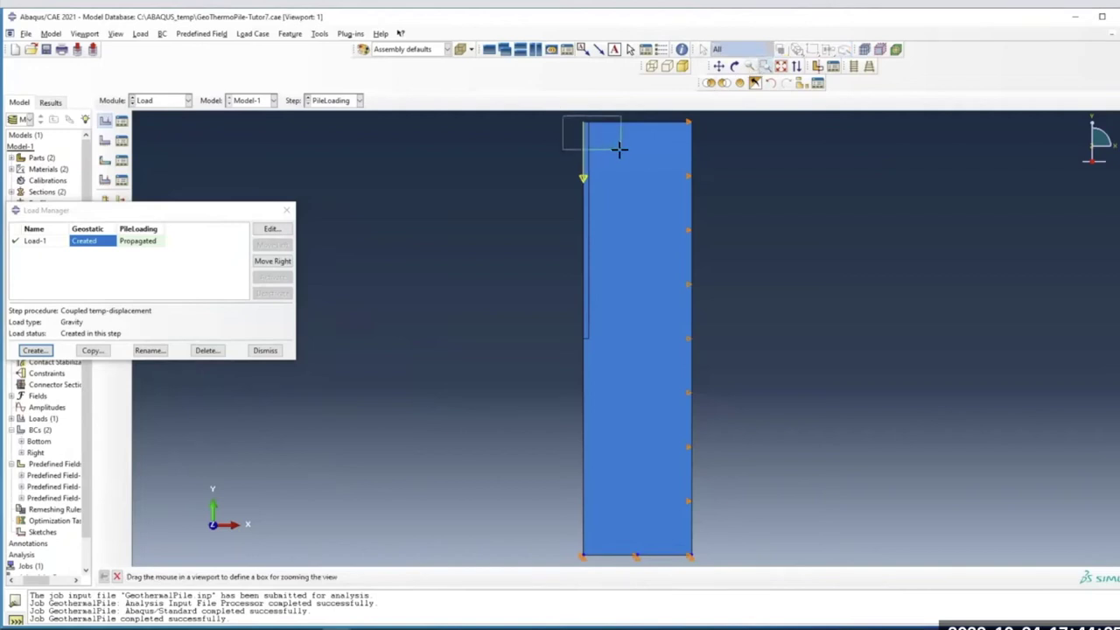
right_click(473, 215)
left_click(507, 270)
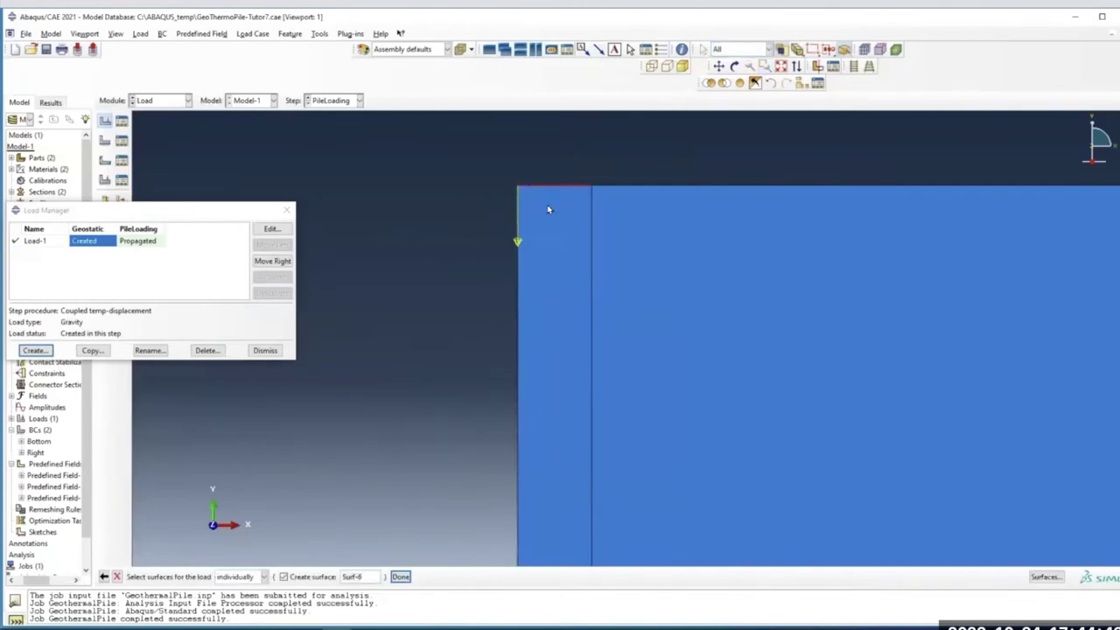
left_click(401, 578)
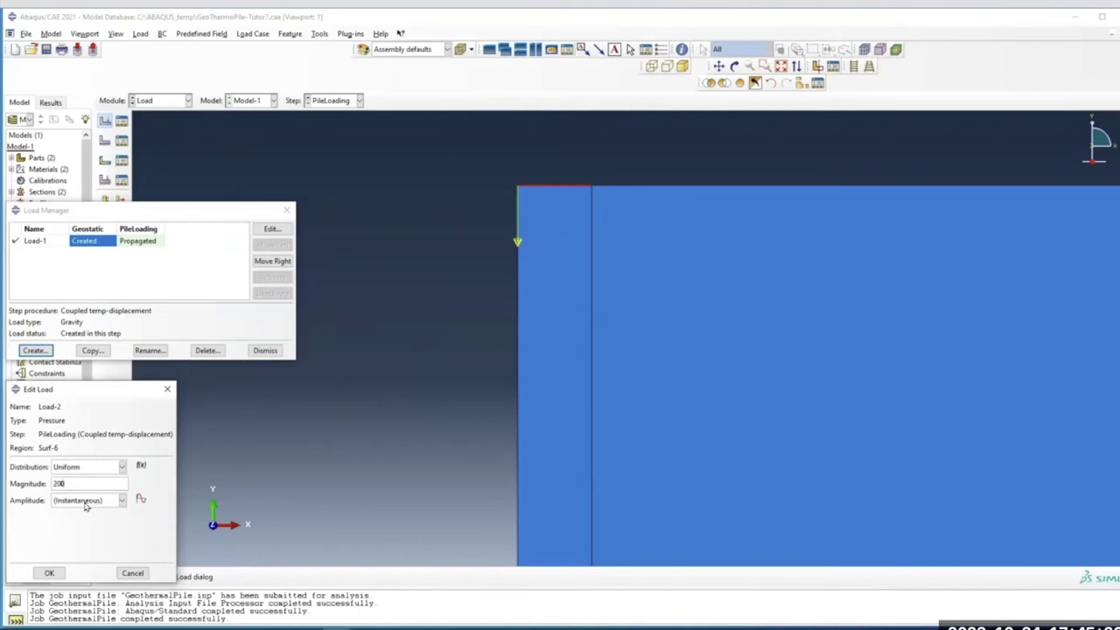
left_click(140, 499)
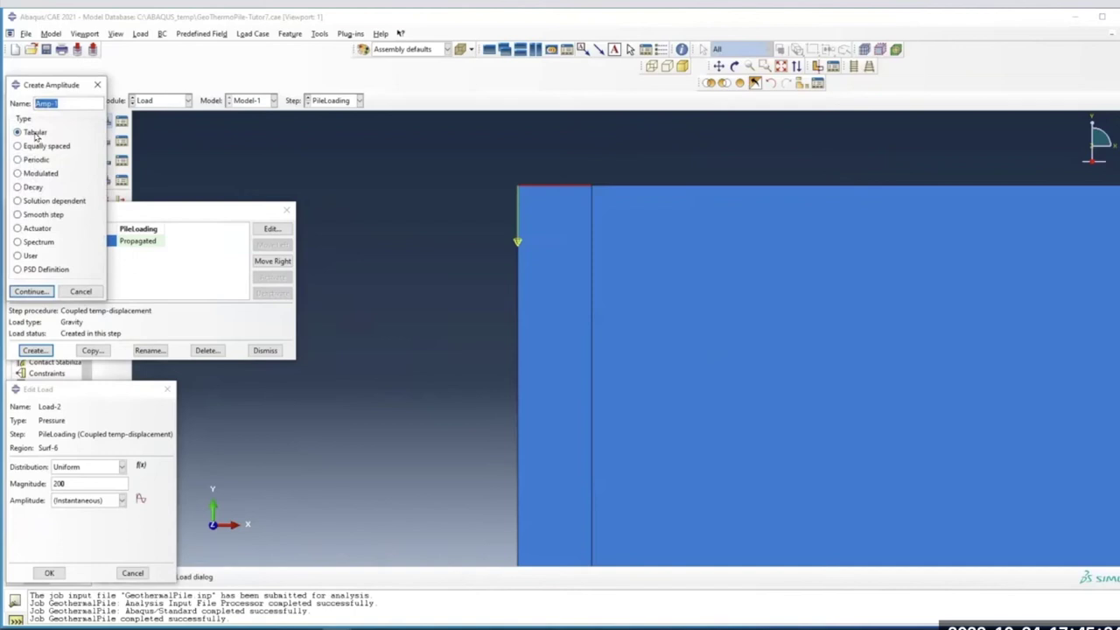
Create tabular amplitude Amp-1 with rows (0, 0) and (100, 1)
left_click(40, 294)
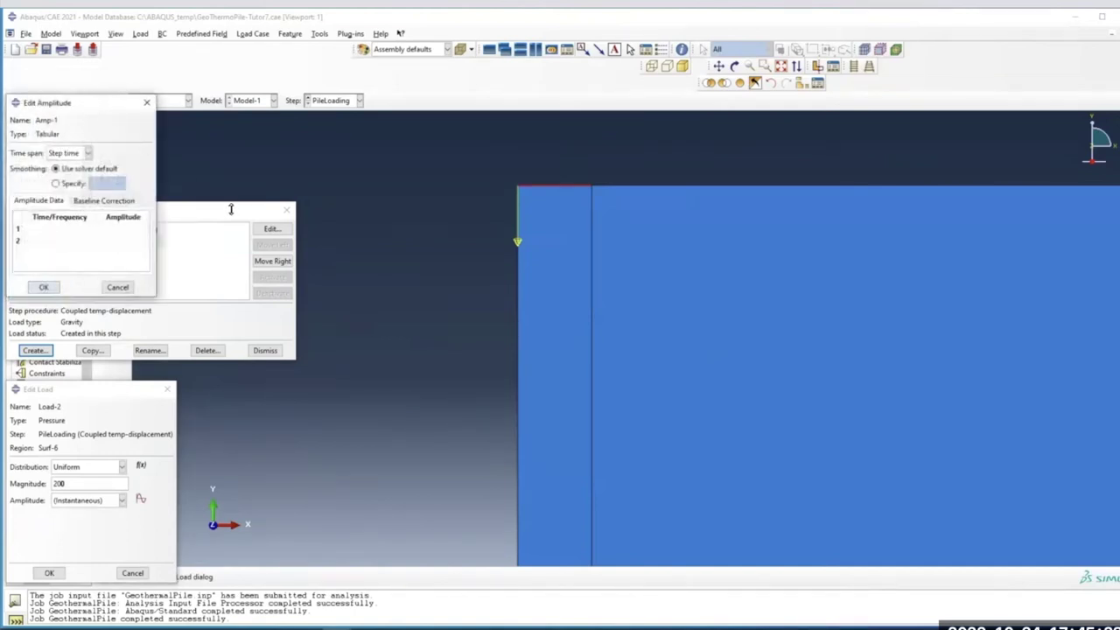
left_click(64, 228)
type("0")
left_click(122, 226)
left_click(72, 239)
left_click(119, 238)
type("1")
key("Return")
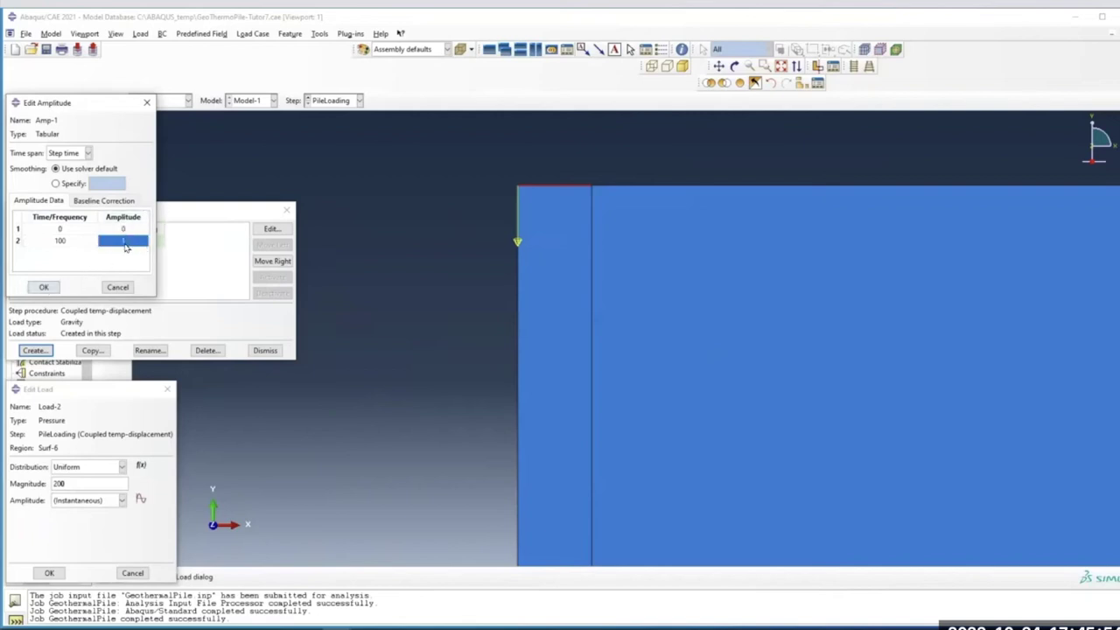
left_click(45, 288)
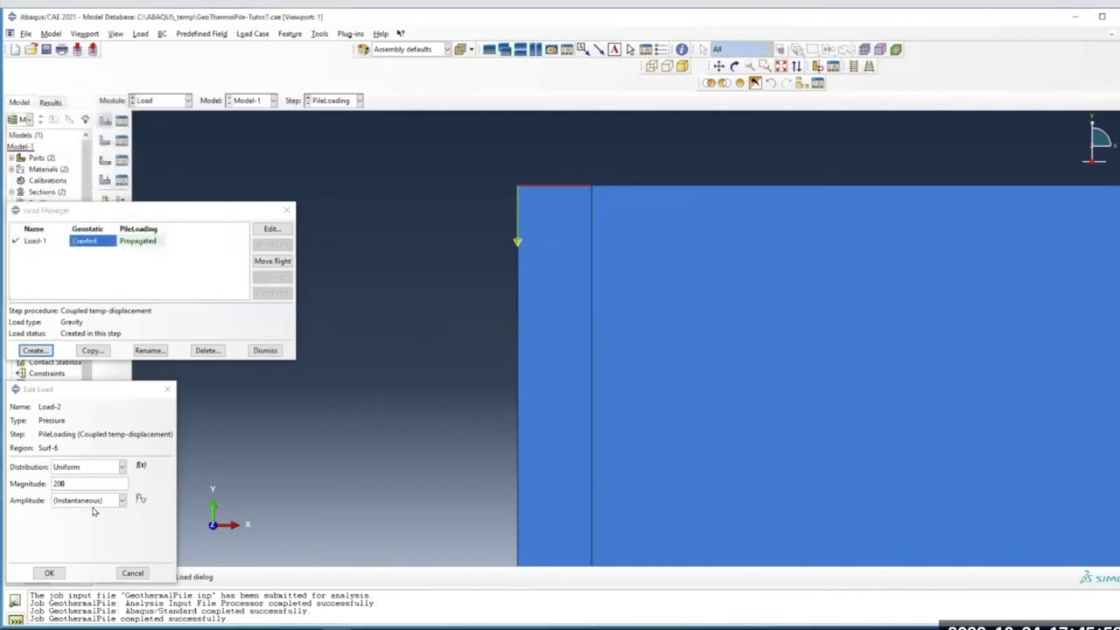
Assign Amp-1 to the pressure load and finish creating Load-2
left_click(65, 506)
left_click(73, 523)
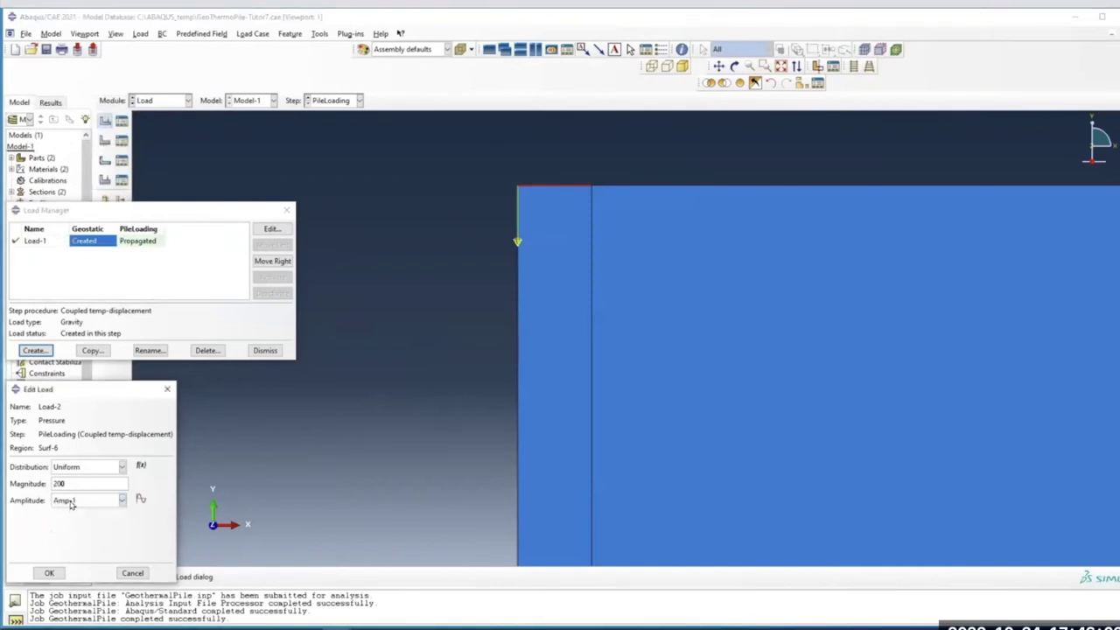
left_click(50, 573)
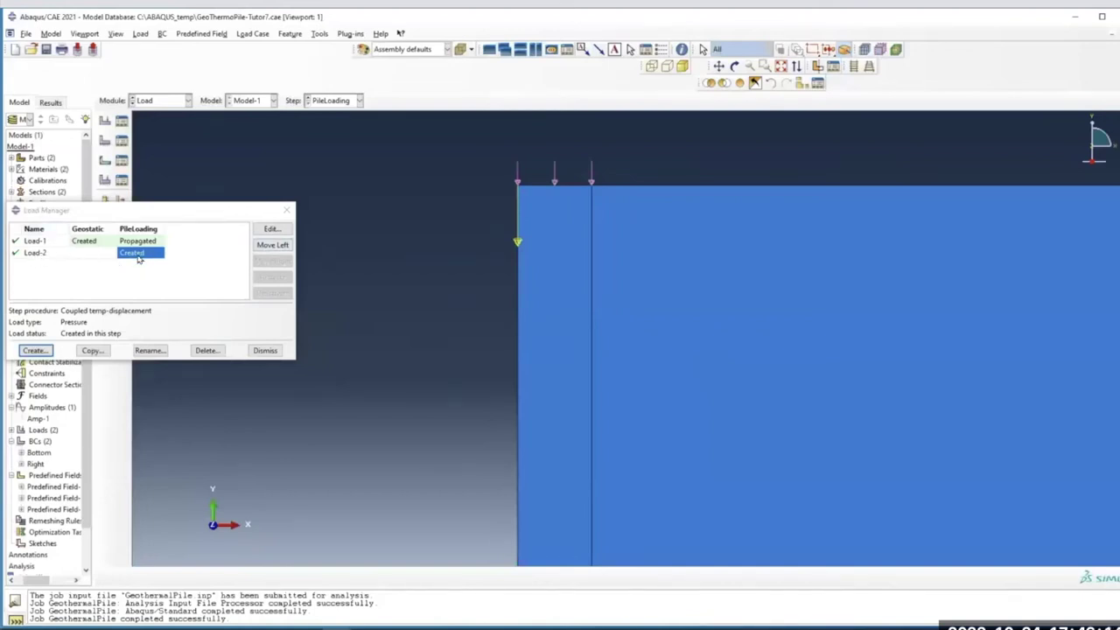
Close the Load Manager with Load-2 created and switch to the Job module
left_click(289, 210)
left_click(289, 211)
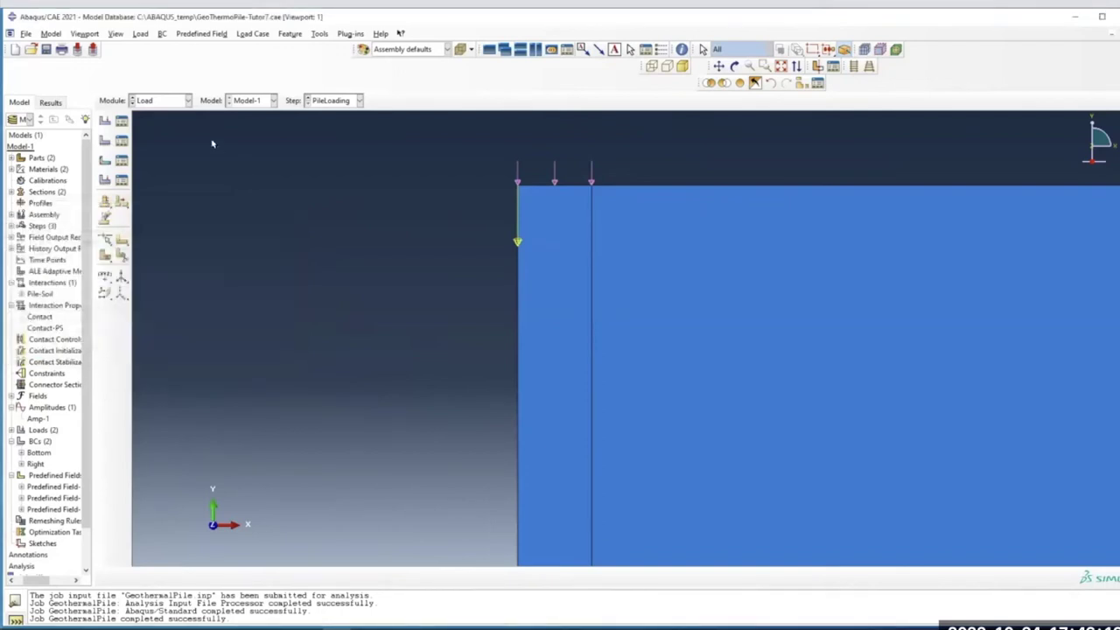
left_click(186, 102)
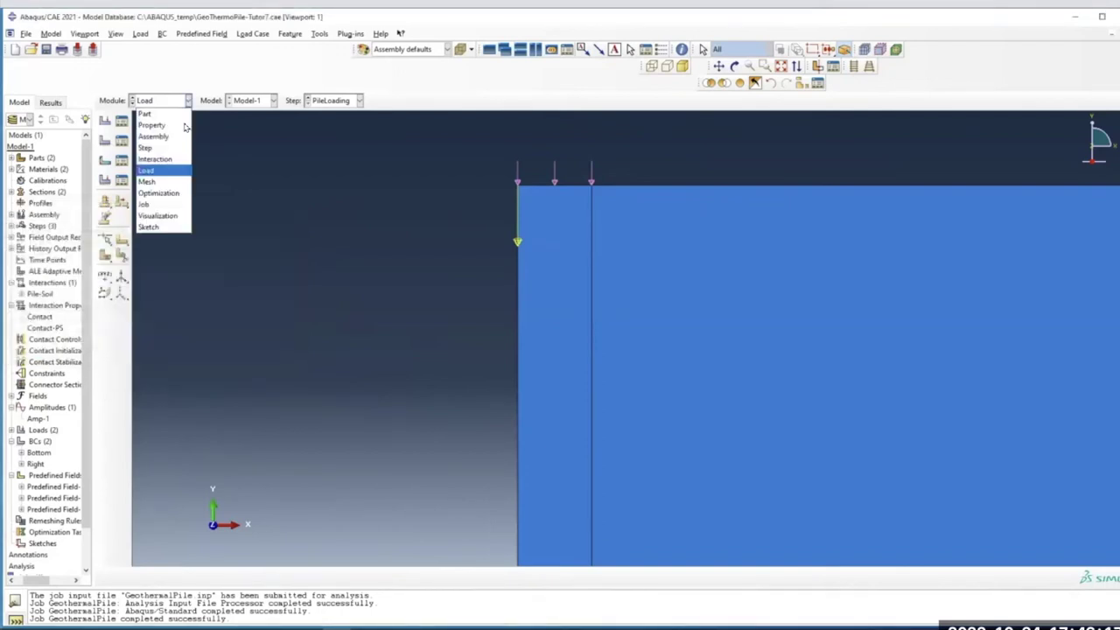
left_click(165, 205)
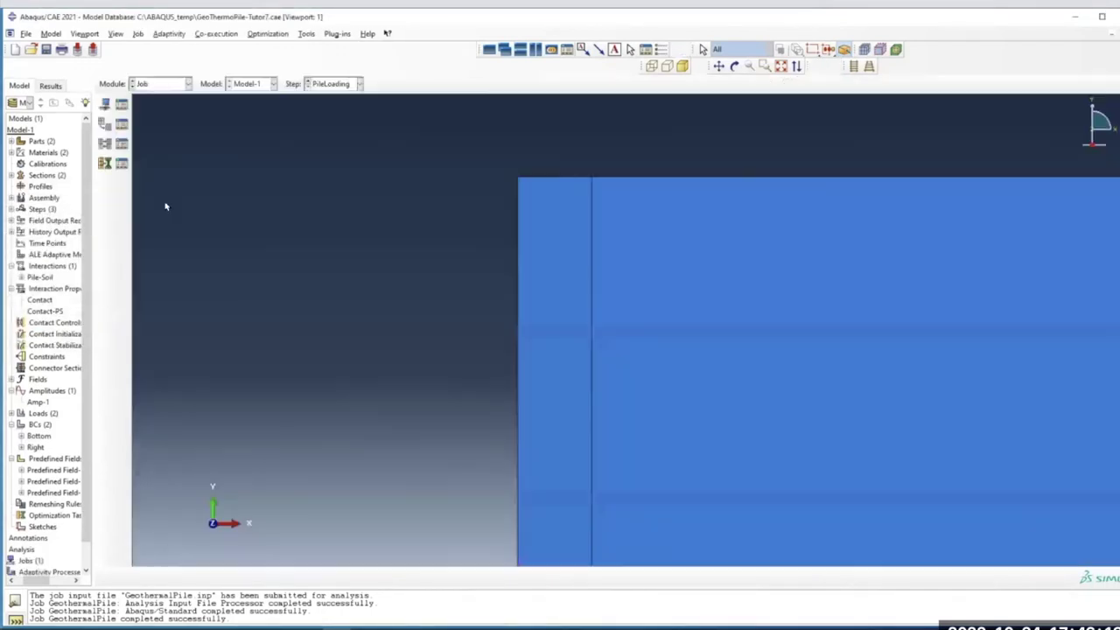
Resubmit GeothermalPile, overwriting the old job files, and open its progress monitor
left_click(123, 105)
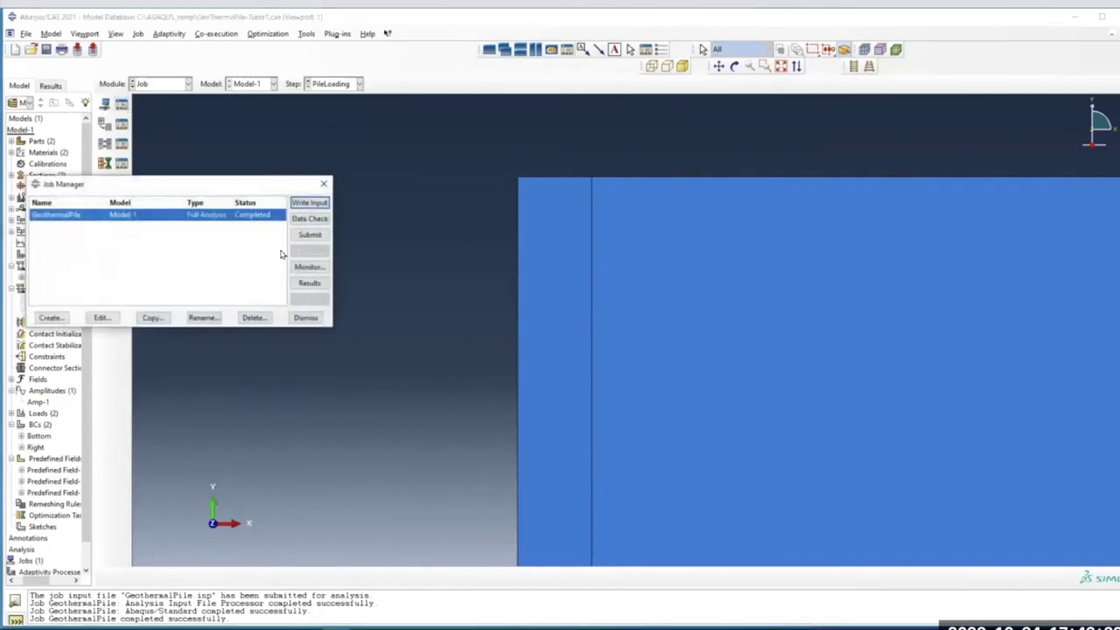
left_click(308, 236)
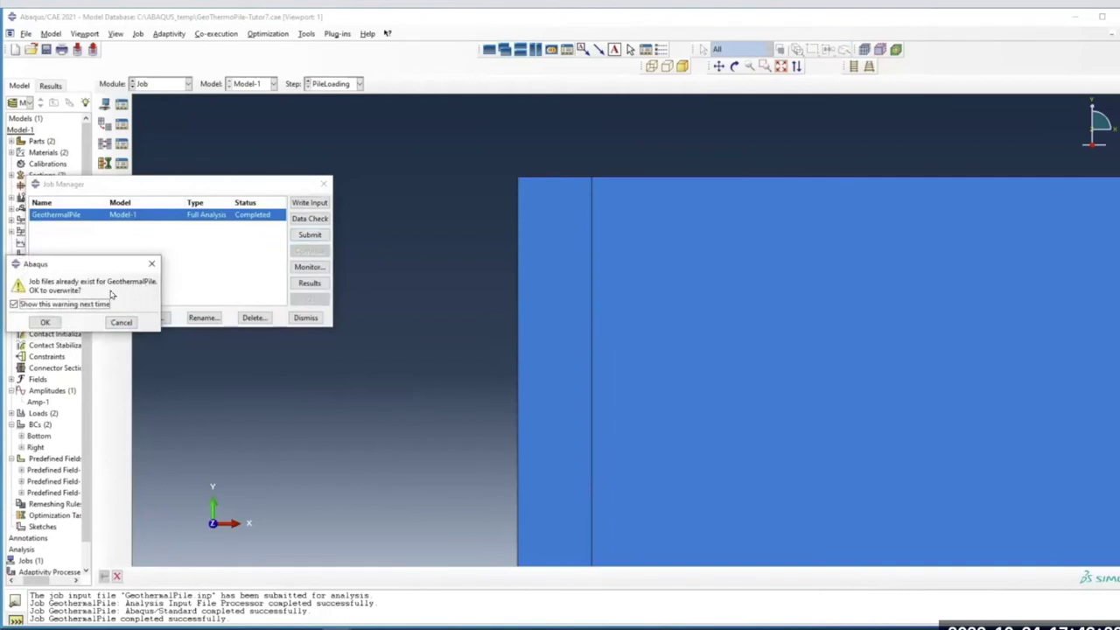
left_click(48, 324)
left_click(304, 238)
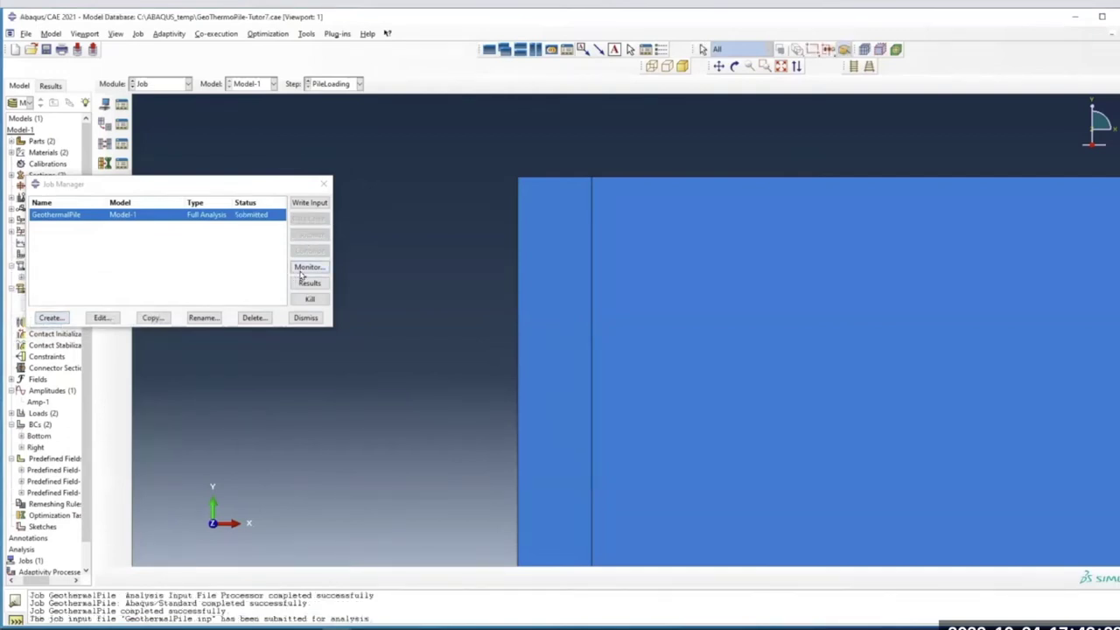
left_click(306, 267)
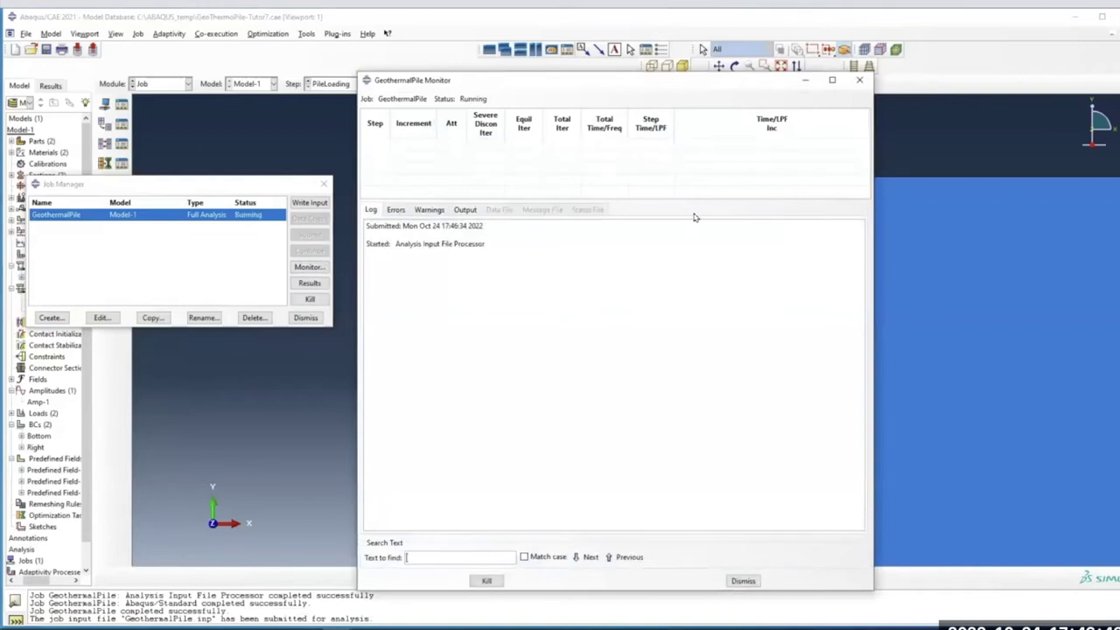
Inspect the monitor's Message File and Warnings, noting the absolute-zero temperature warning
left_click_drag(698, 199, 701, 364)
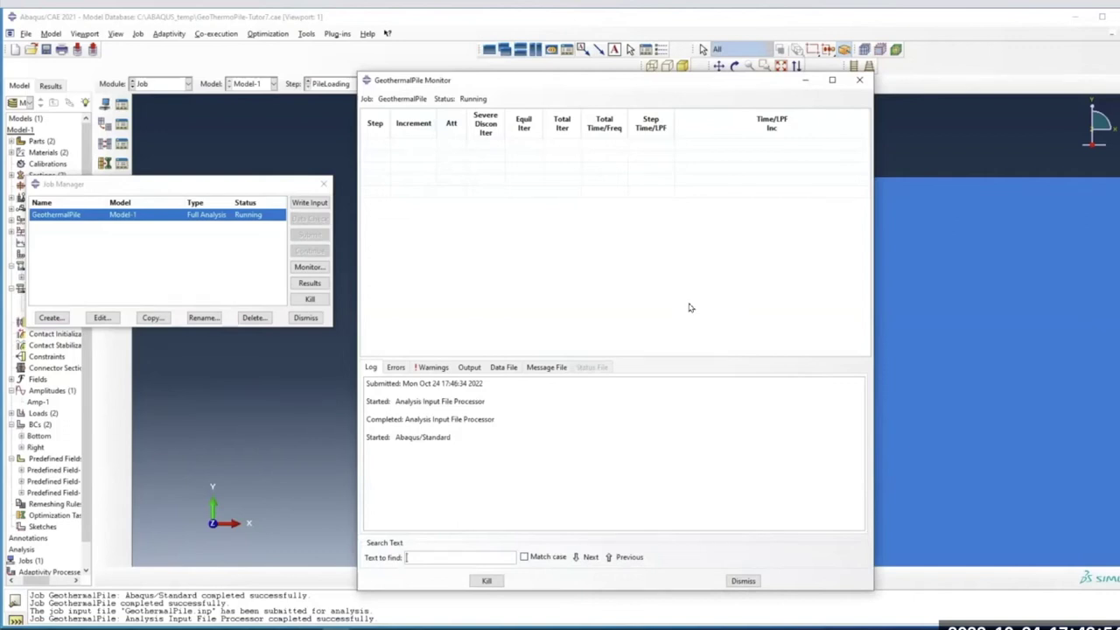
left_click(536, 367)
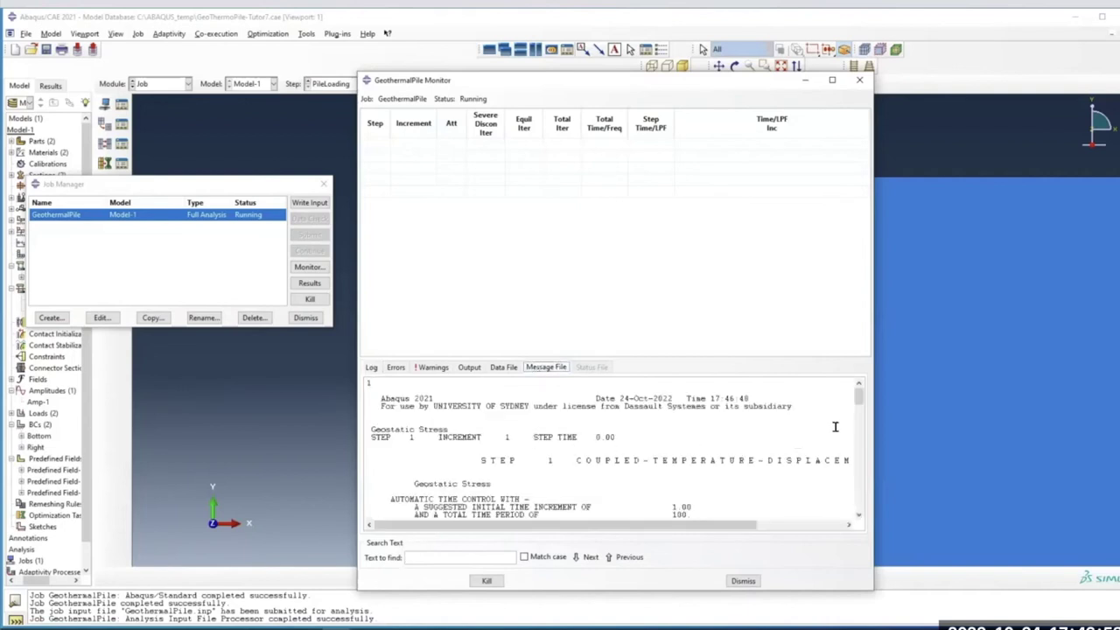
left_click_drag(861, 396, 856, 373)
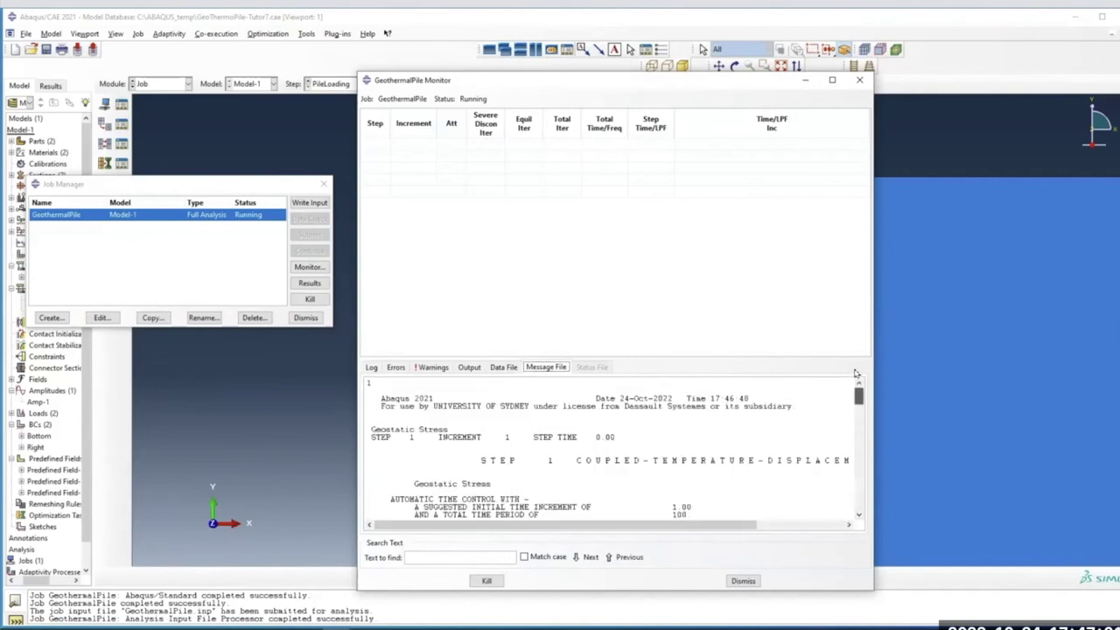
left_click(426, 370)
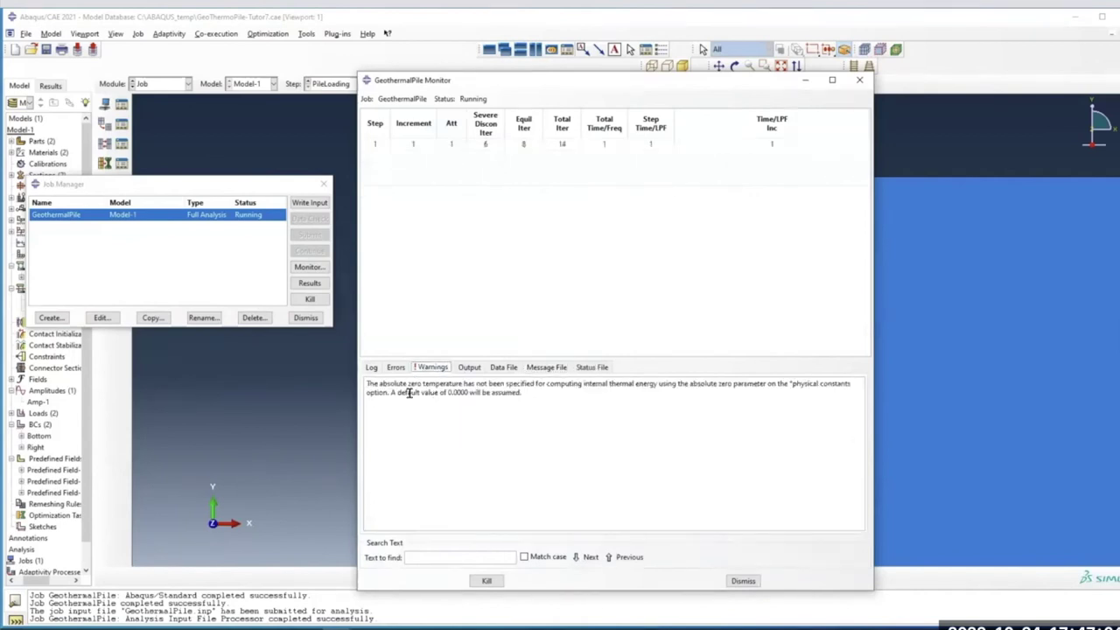
Set Model-1's absolute zero temperature to -273 in its attributes, then reopen the job monitor
left_click(101, 26)
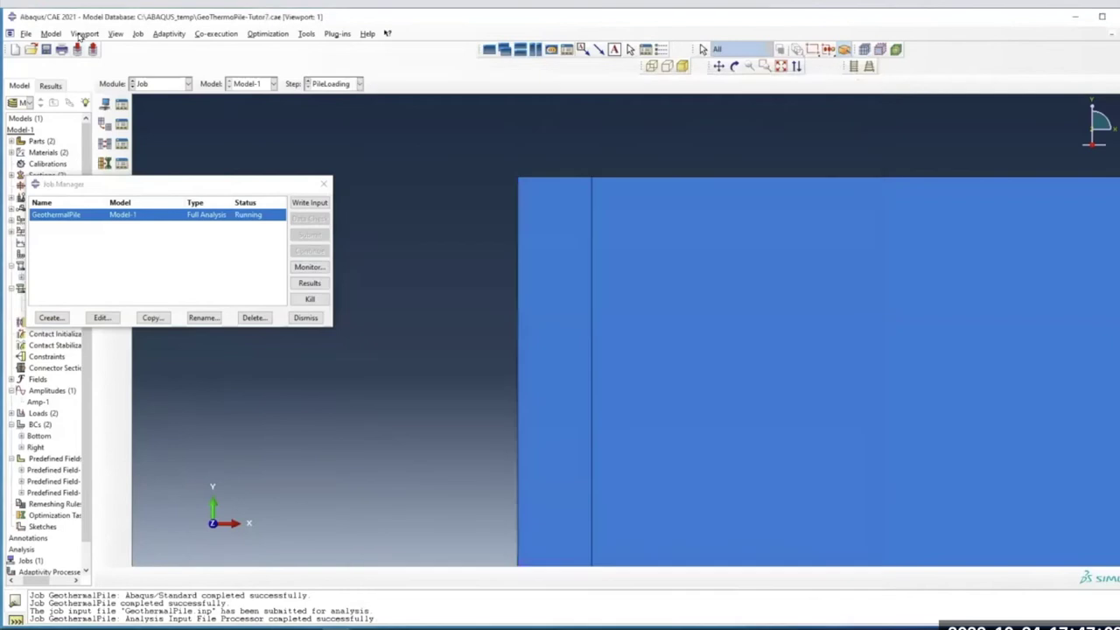
left_click(51, 33)
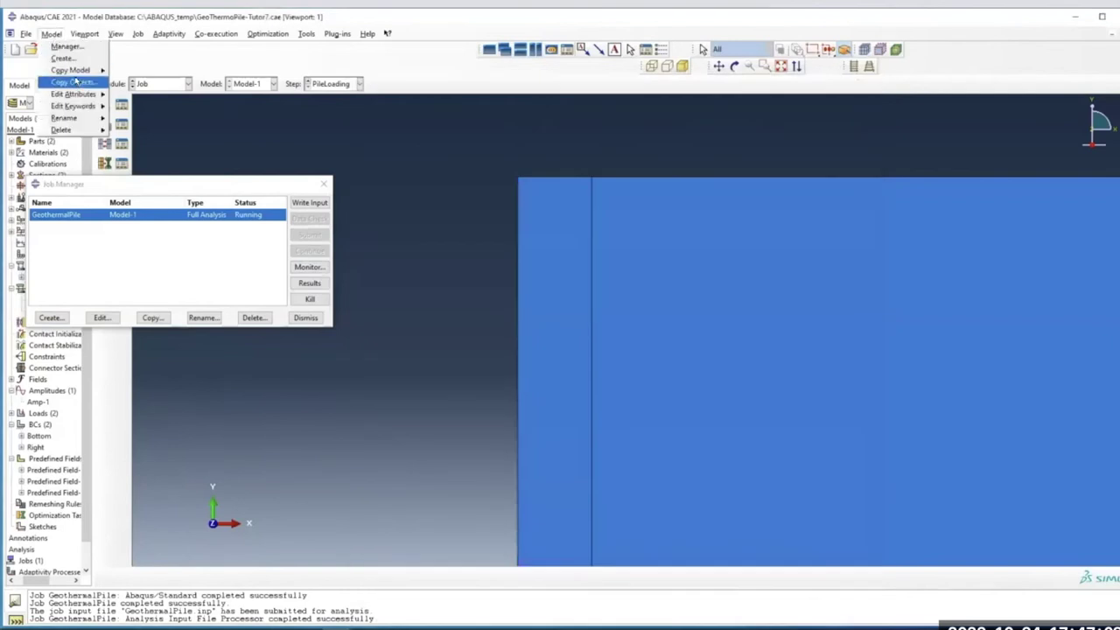
mouse_move(86, 96)
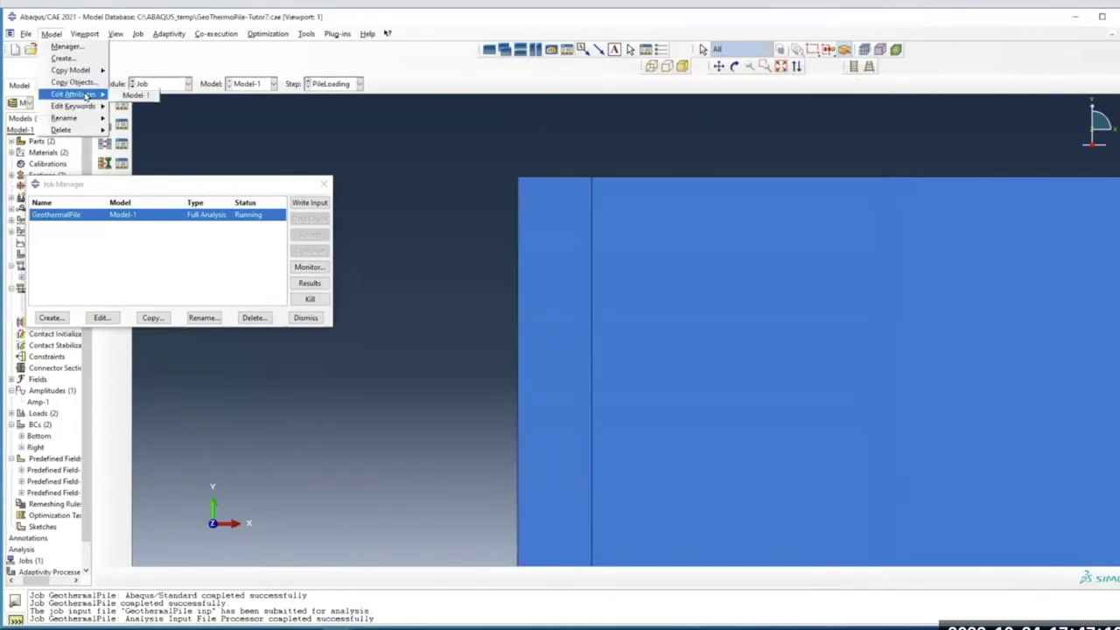
left_click(52, 33)
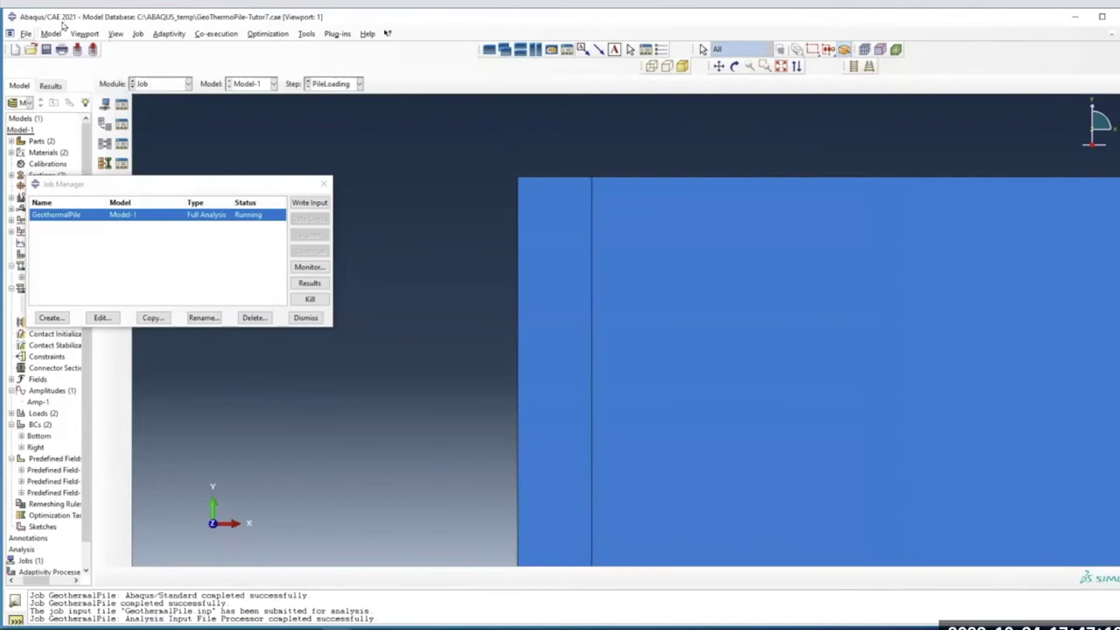
left_click(53, 34)
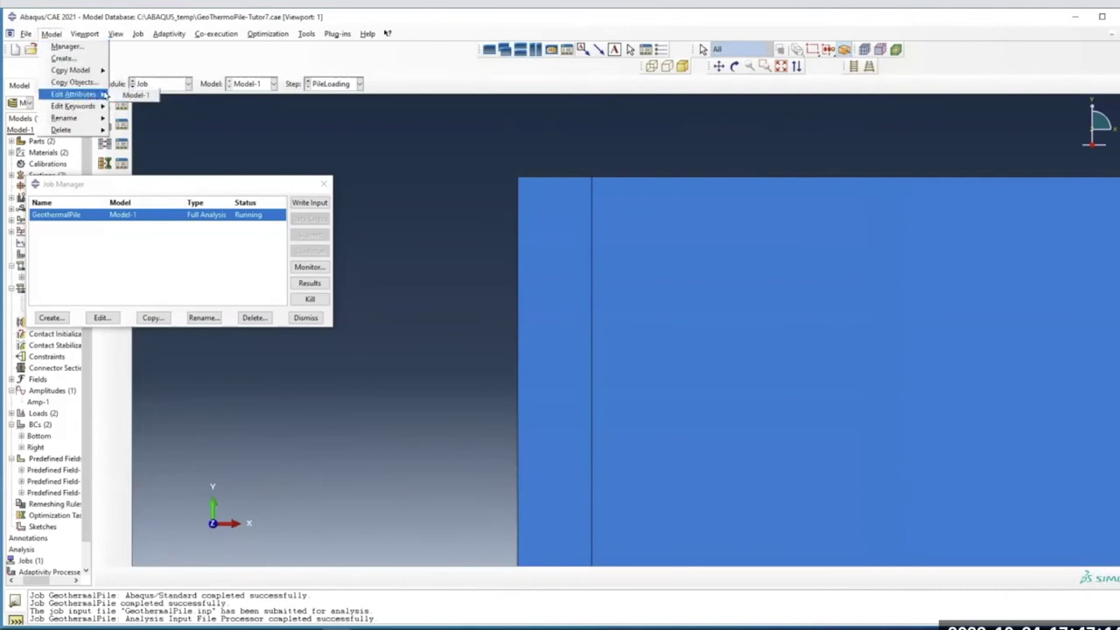
left_click(133, 94)
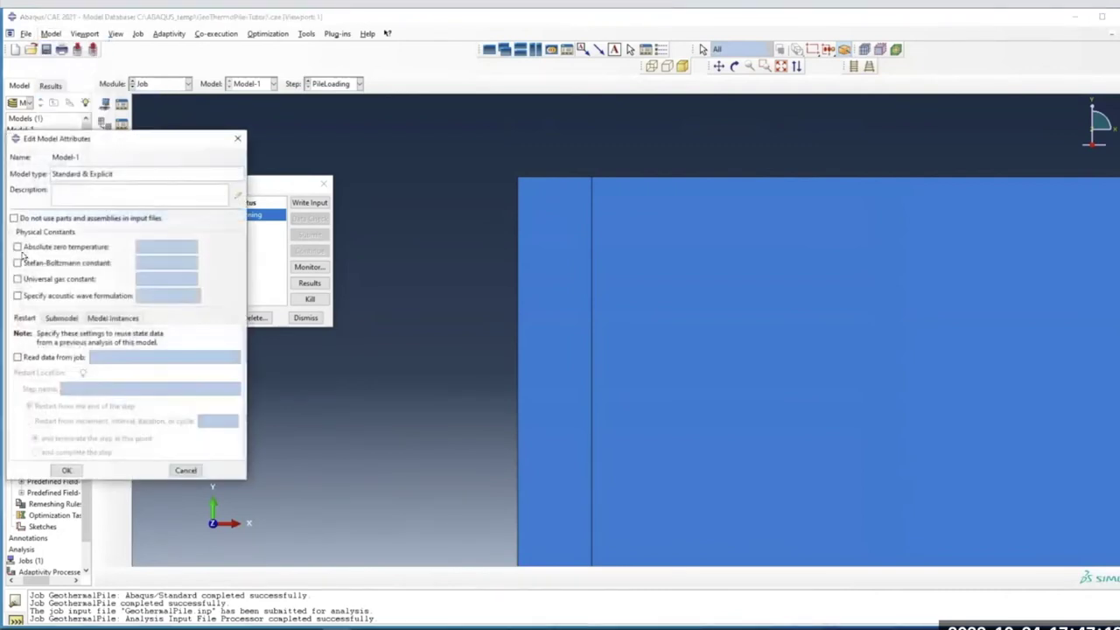
left_click(18, 247)
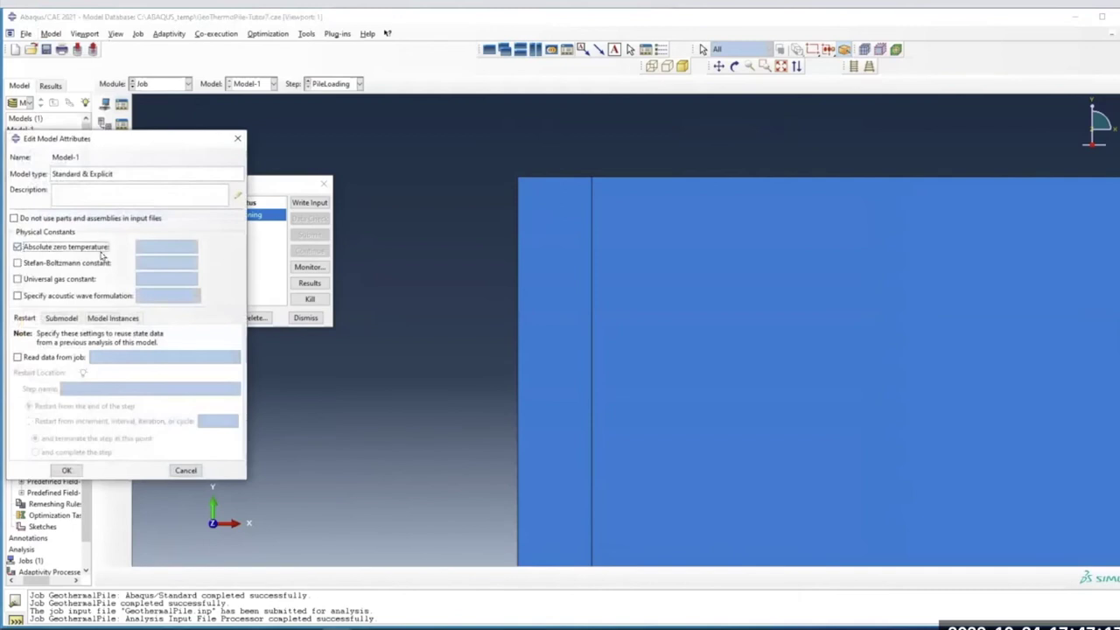
left_click(163, 246)
type("-273")
left_click(67, 470)
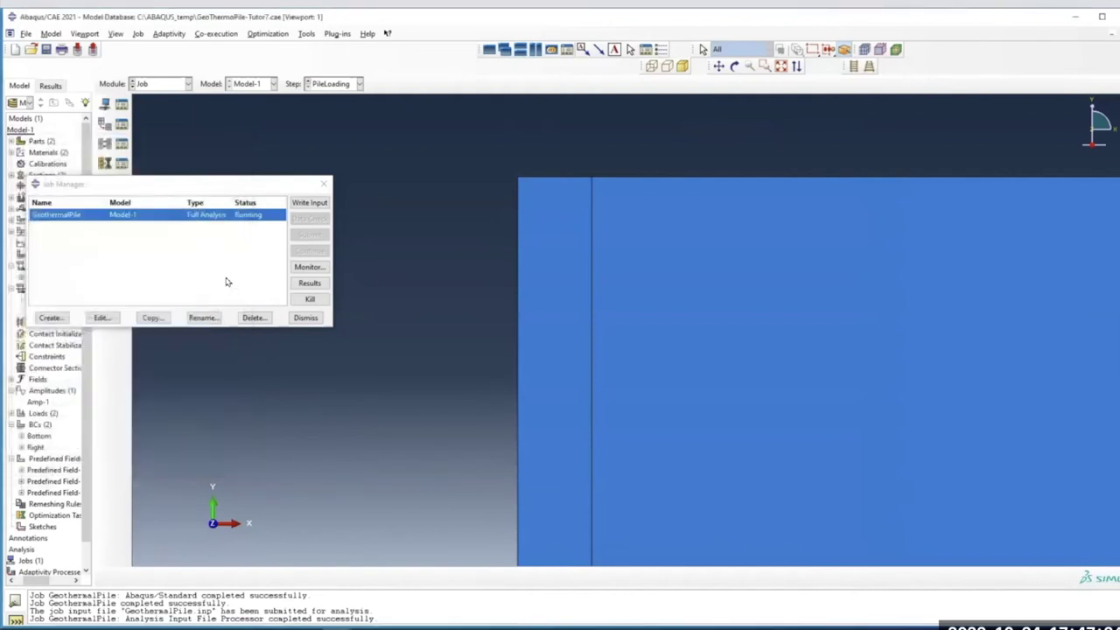
left_click(309, 267)
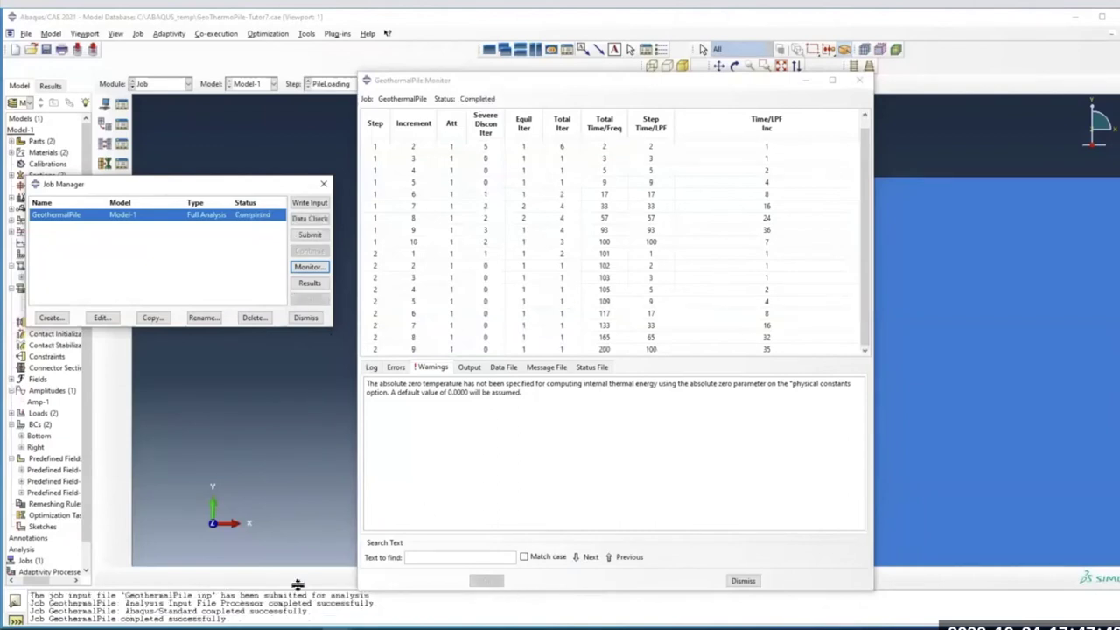
Close the GeothermalPile job monitor window
left_click(860, 80)
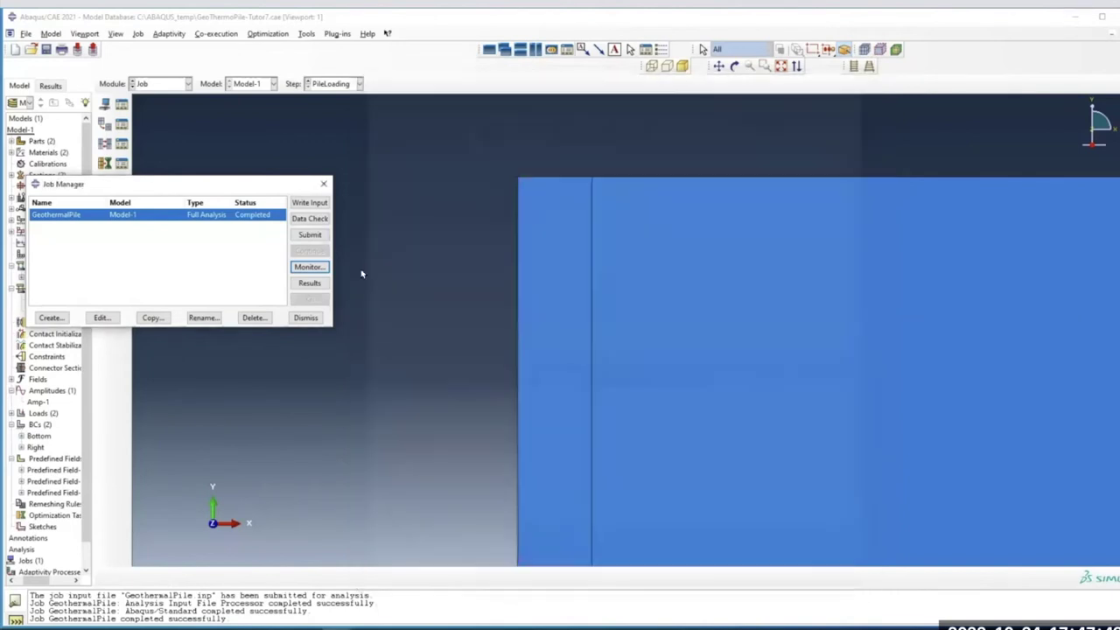
Open the GeothermalPile results and plot S contours, first Mises, then Pressure
left_click(313, 283)
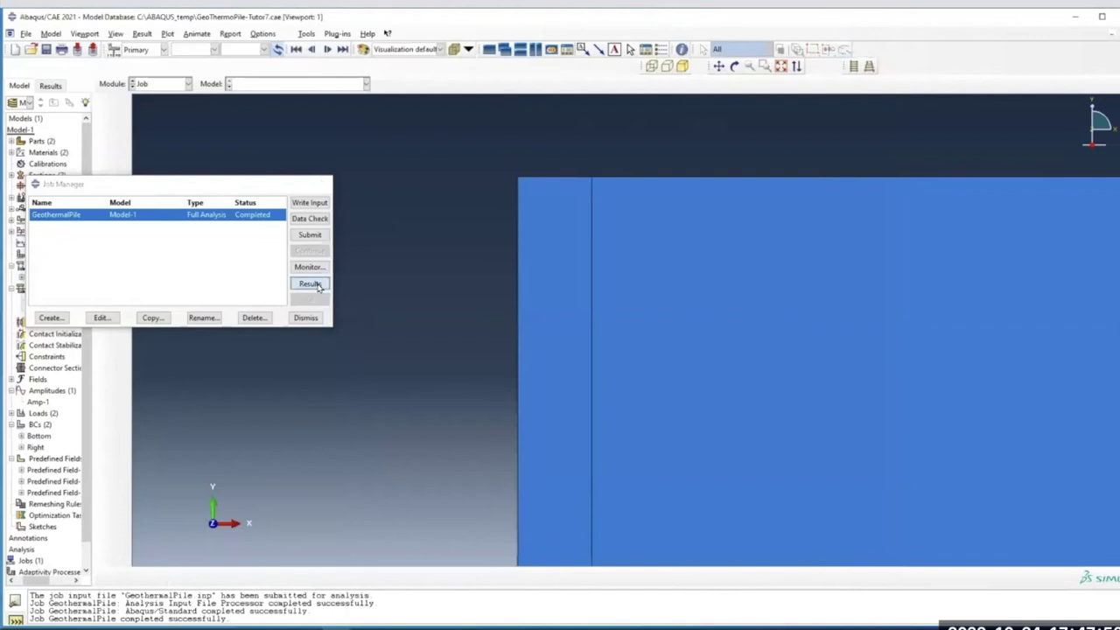
left_click(104, 178)
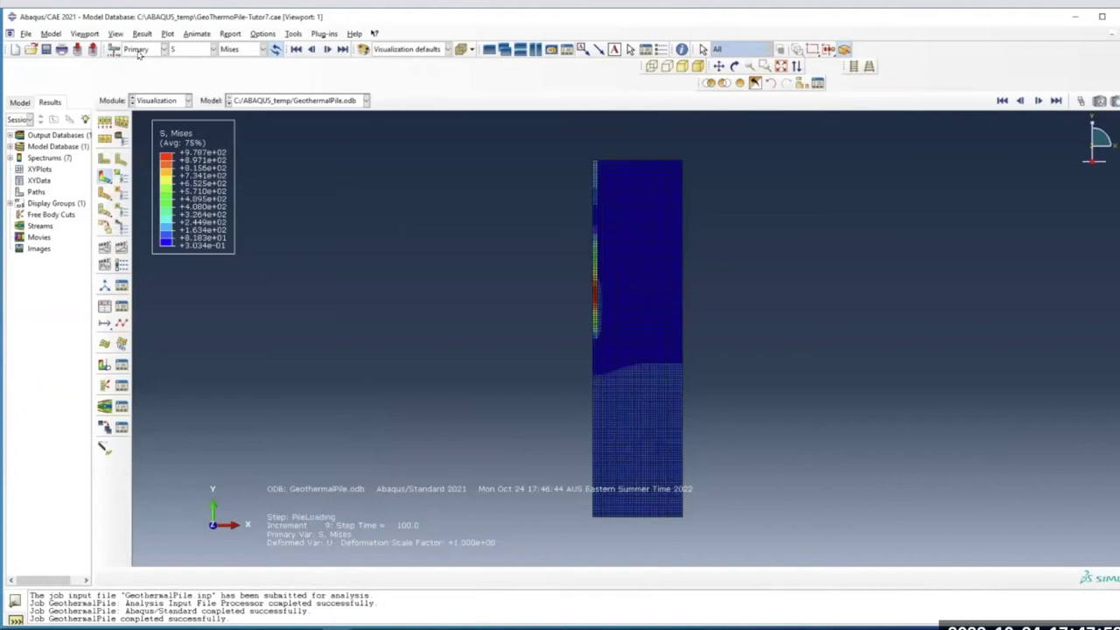
left_click(191, 50)
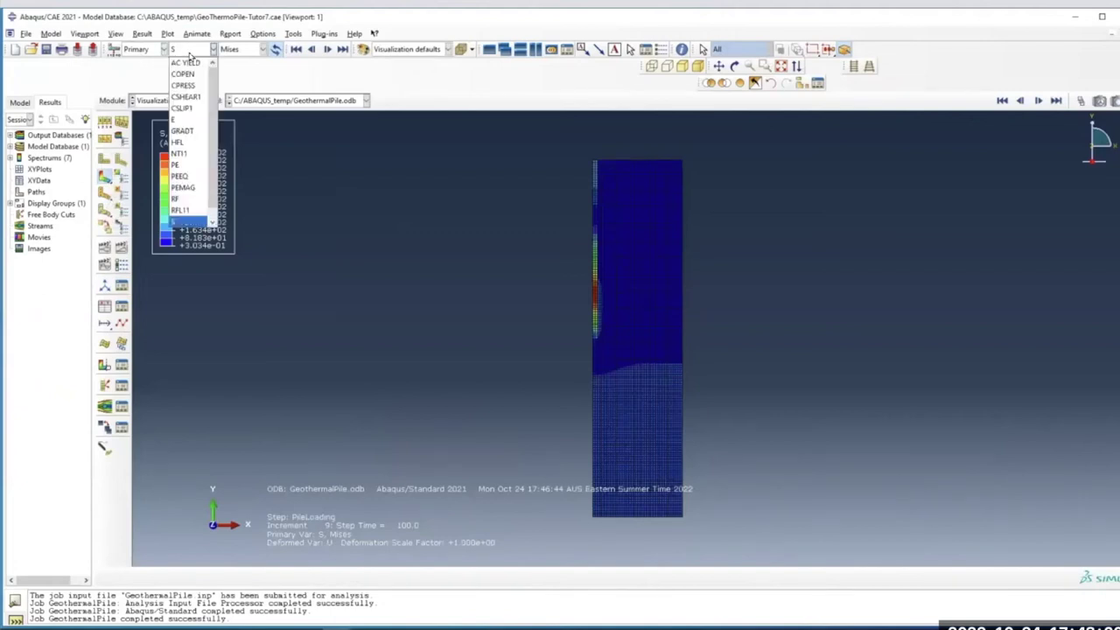
left_click(191, 52)
left_click(232, 52)
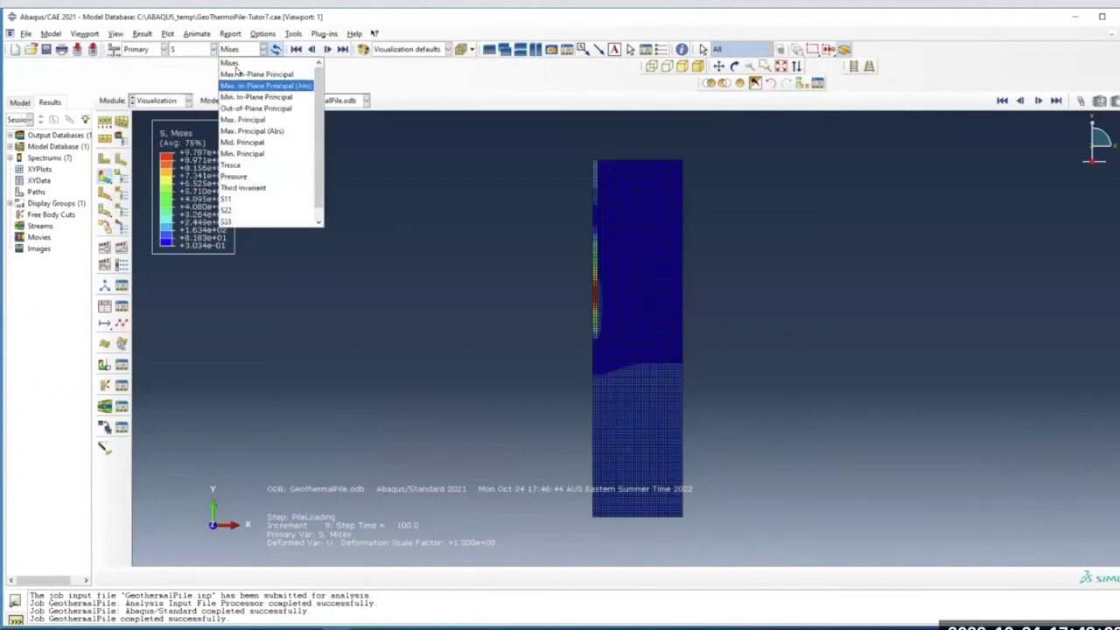
left_click(250, 177)
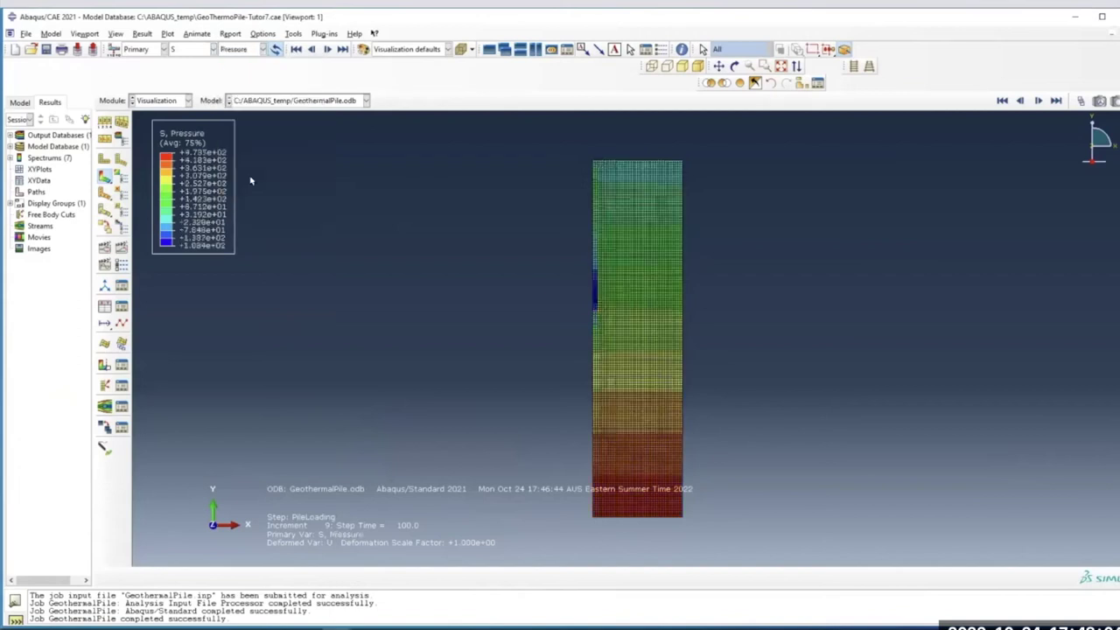
Switch the contour to displacement U, showing U1 and then vertical U2
left_click(190, 50)
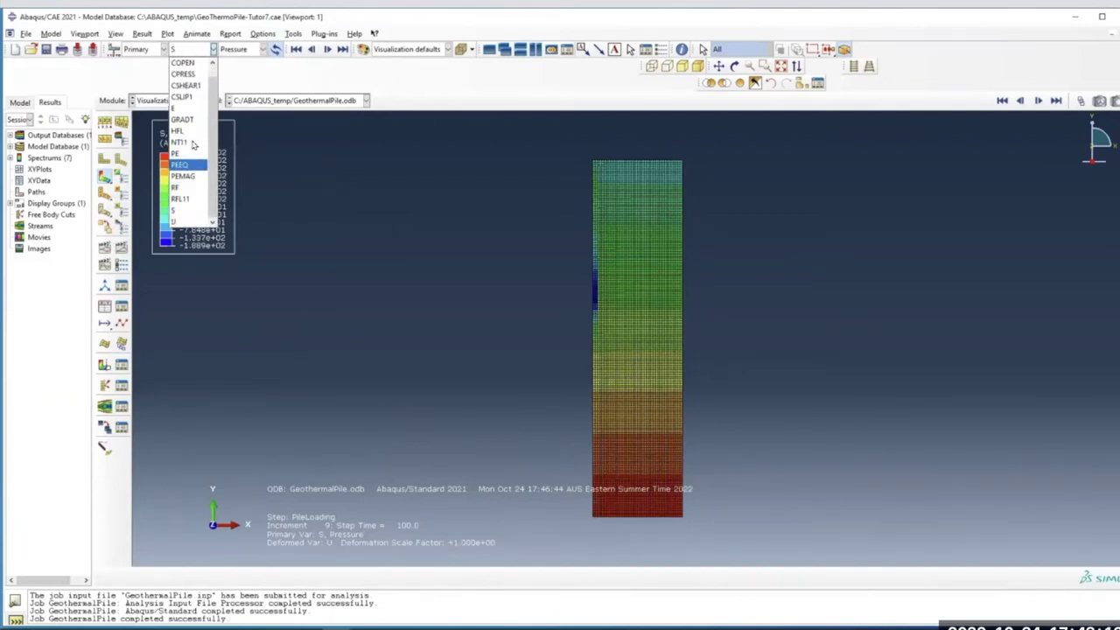
left_click(189, 222)
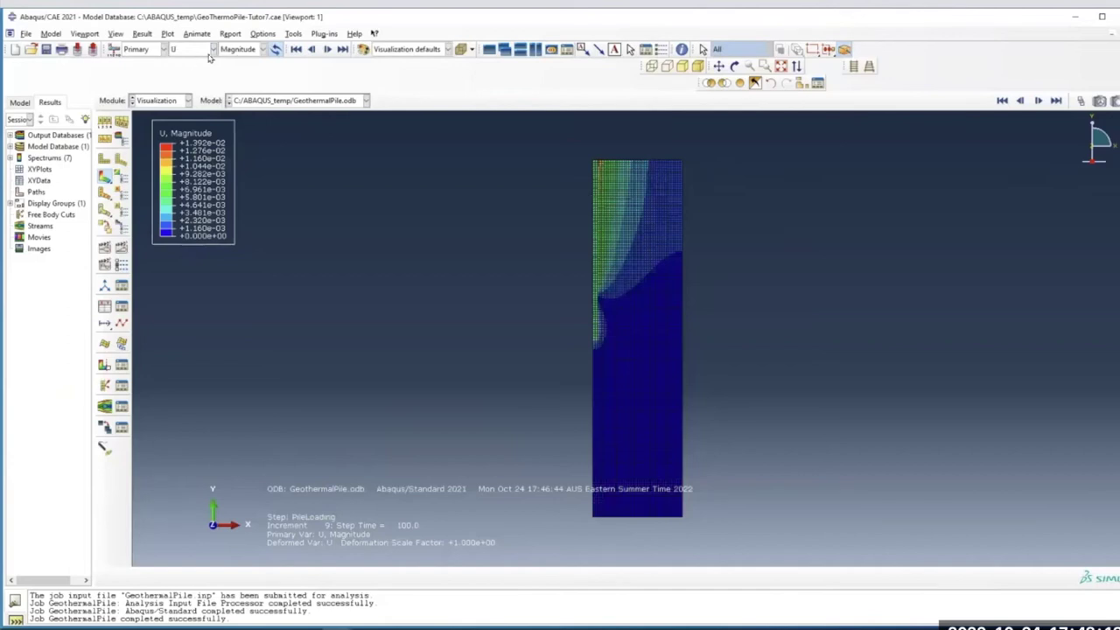
left_click(262, 49)
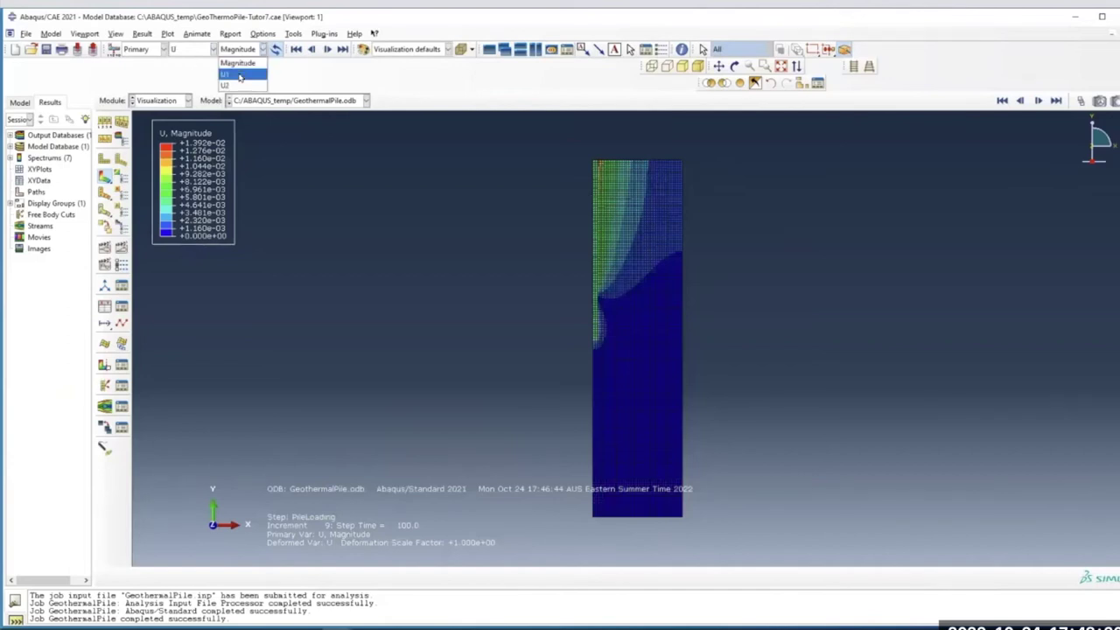
left_click(240, 75)
left_click(262, 49)
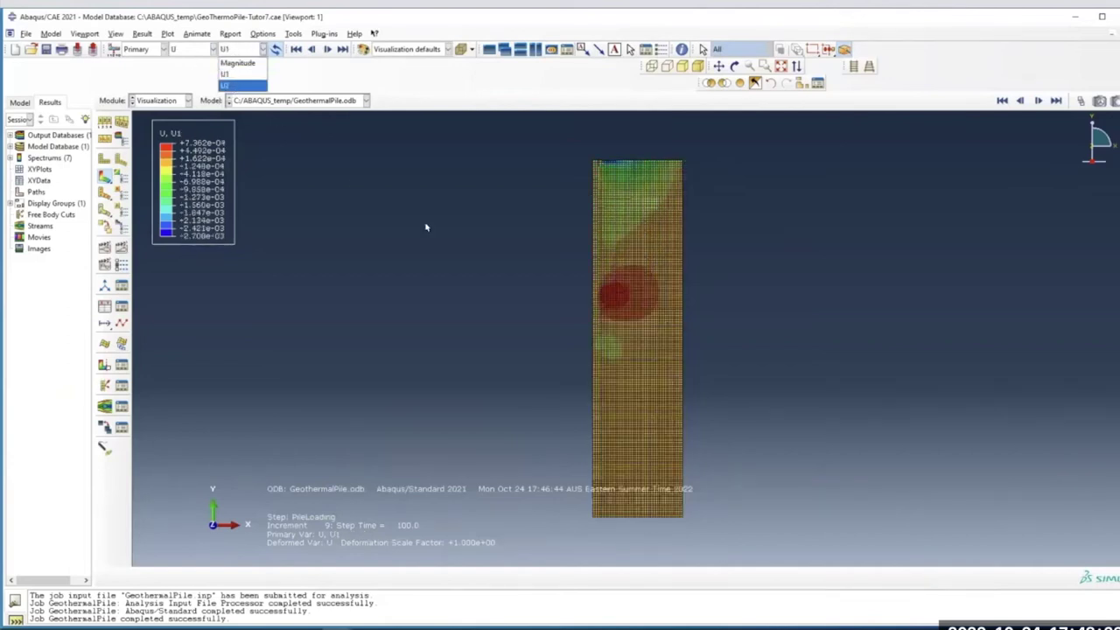
key("Return")
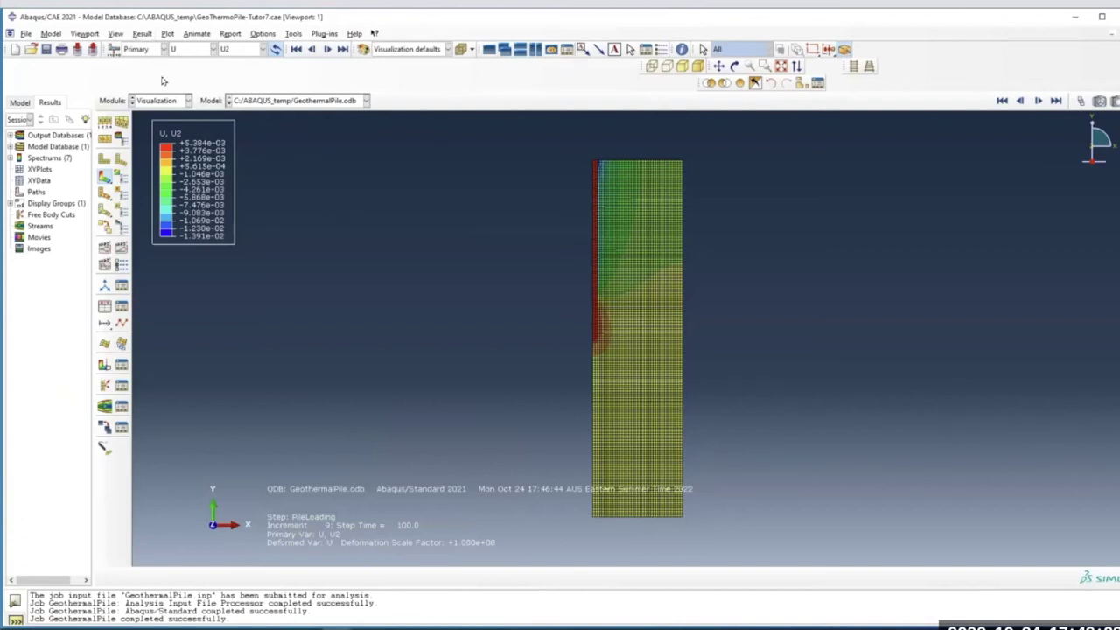
left_click(159, 102)
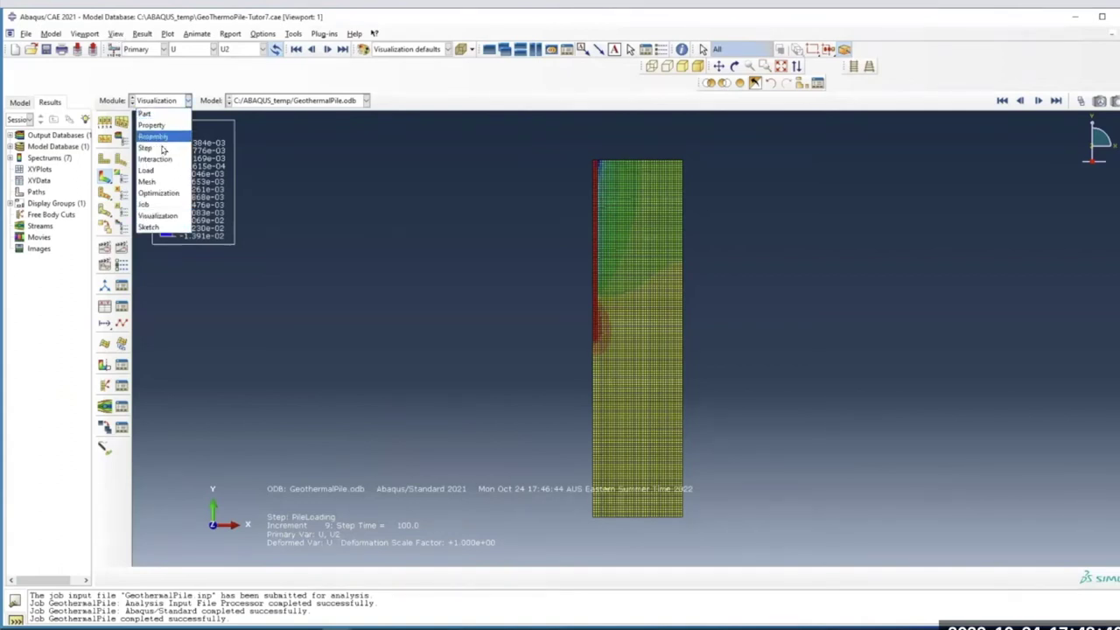
In the Step module, create a coupled temperature-displacement step named Heating after PileLoading
left_click(161, 148)
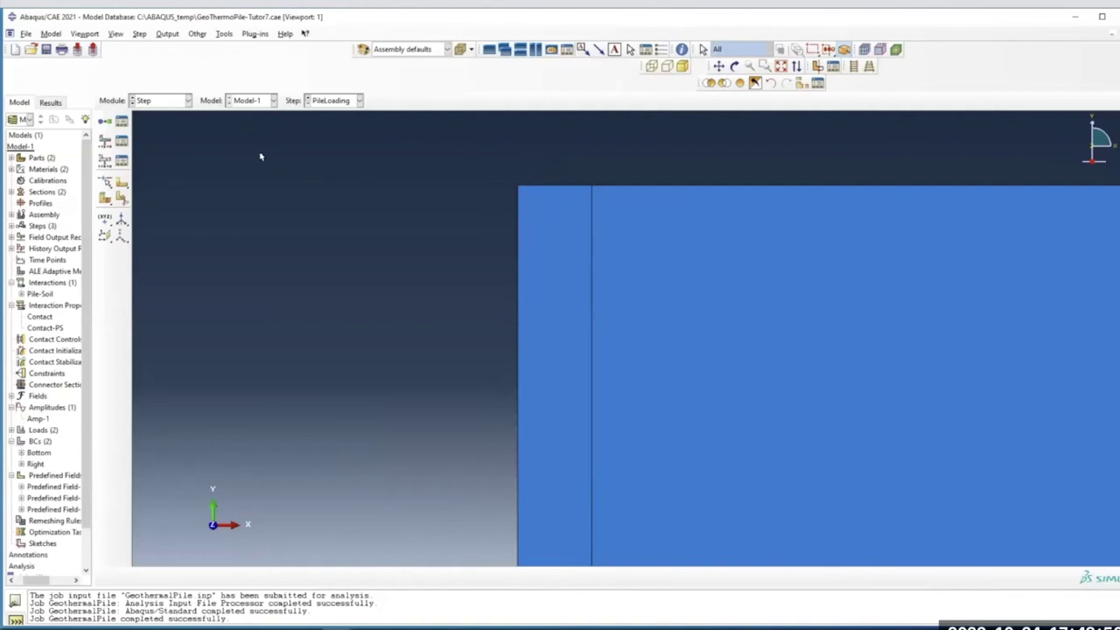
left_click(123, 123)
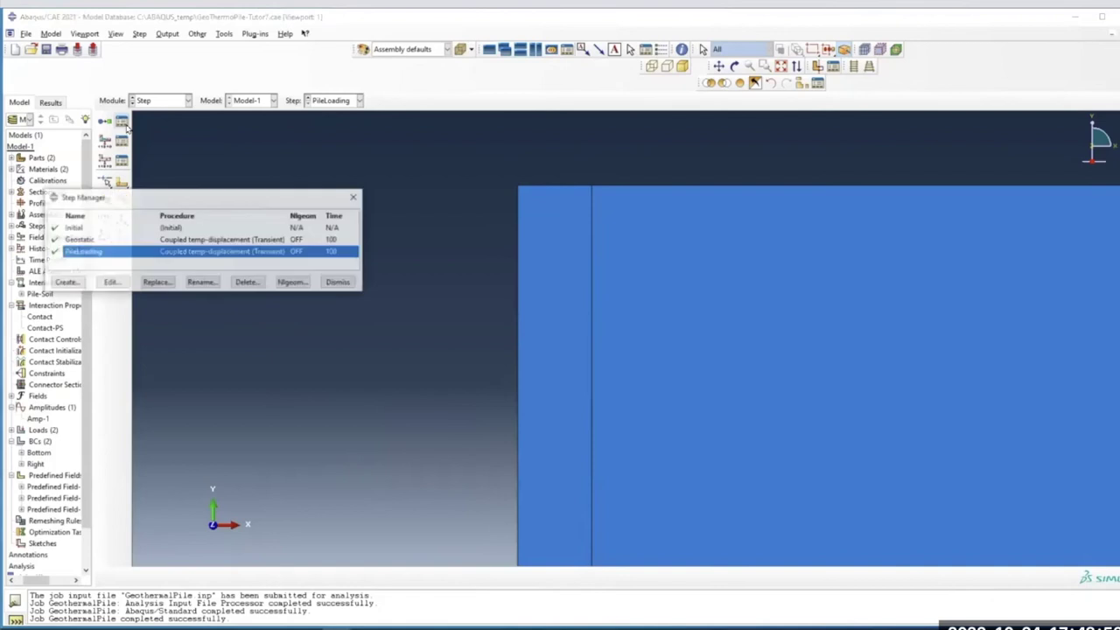
left_click(68, 283)
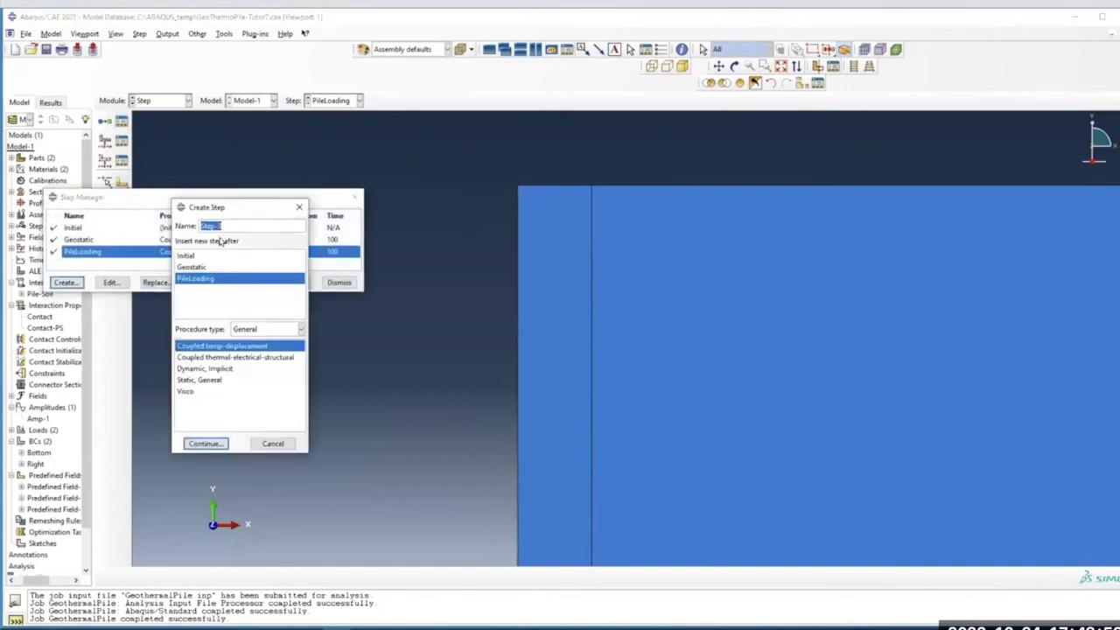
type("Heating")
left_click(206, 443)
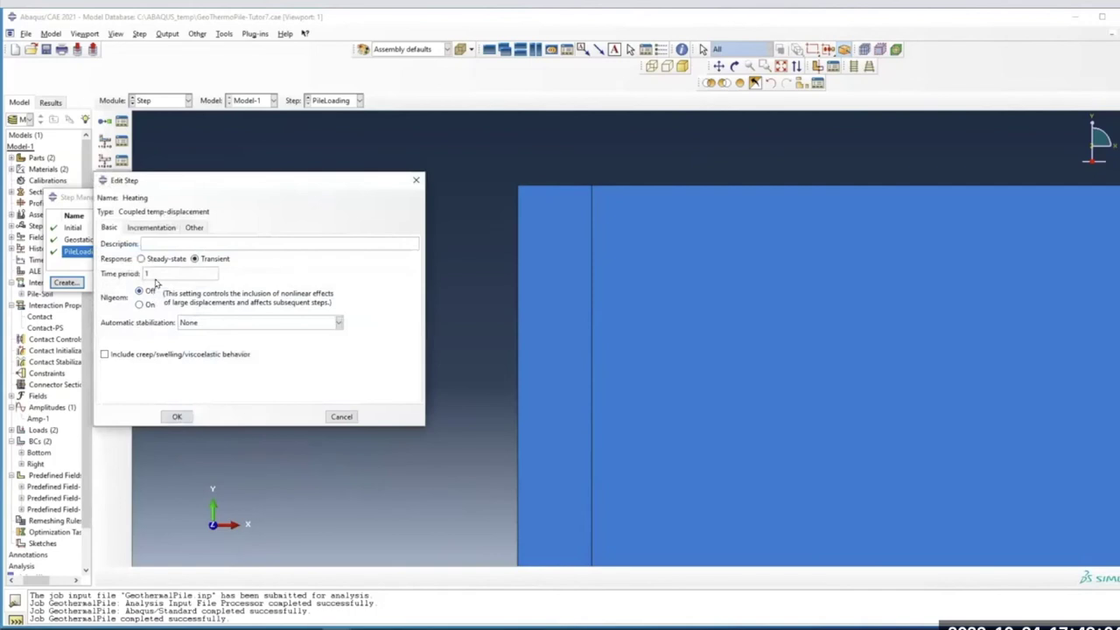
Set the Heating step's initial increment size to 1 and max temperature change 2, and save
left_click(161, 275)
left_click(156, 230)
left_click_drag(174, 285, 121, 296)
type("1")
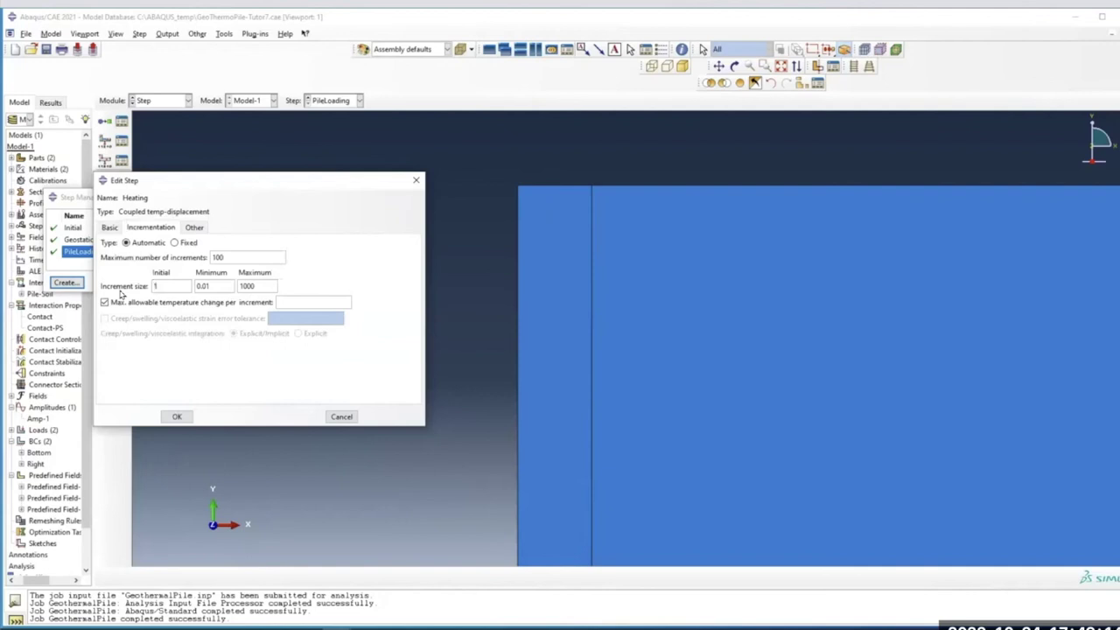
left_click(279, 302)
left_click(177, 417)
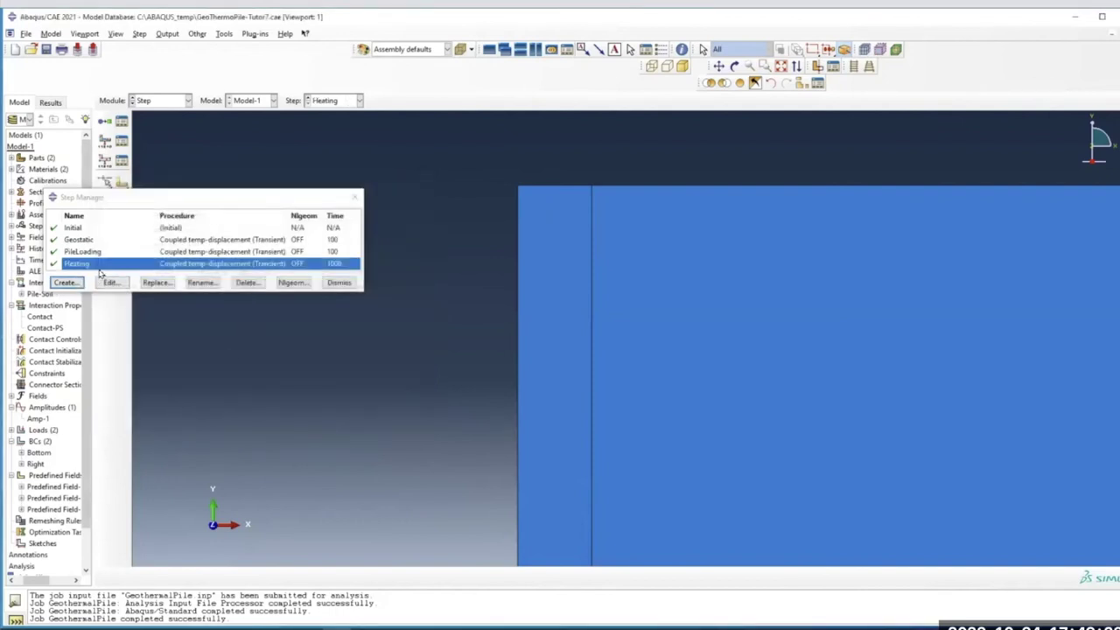
left_click(355, 197)
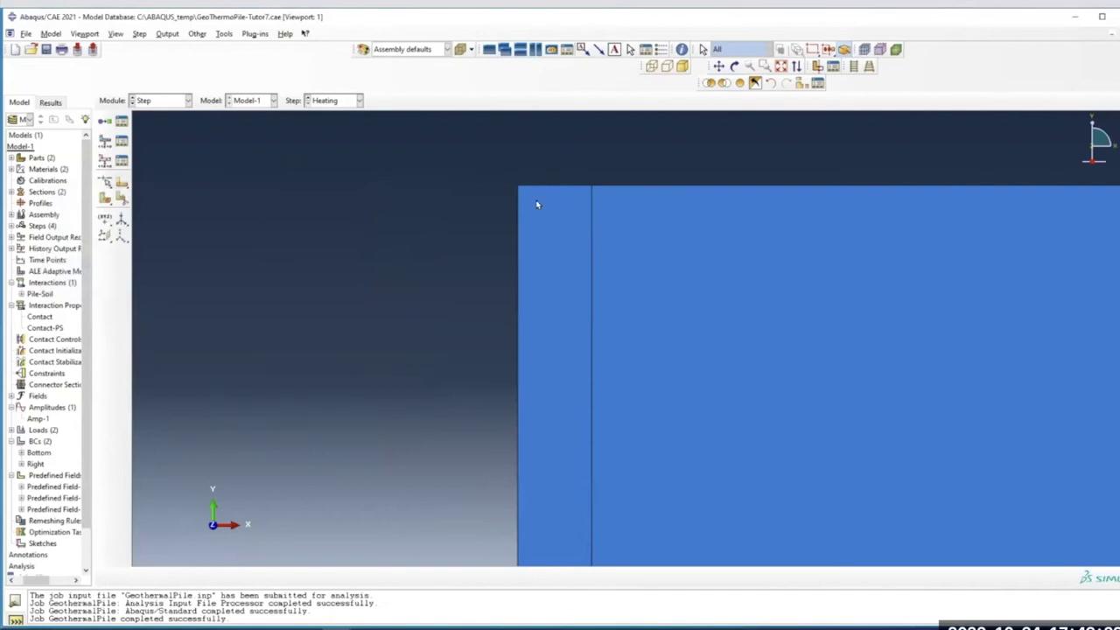
left_click(158, 104)
left_click(165, 178)
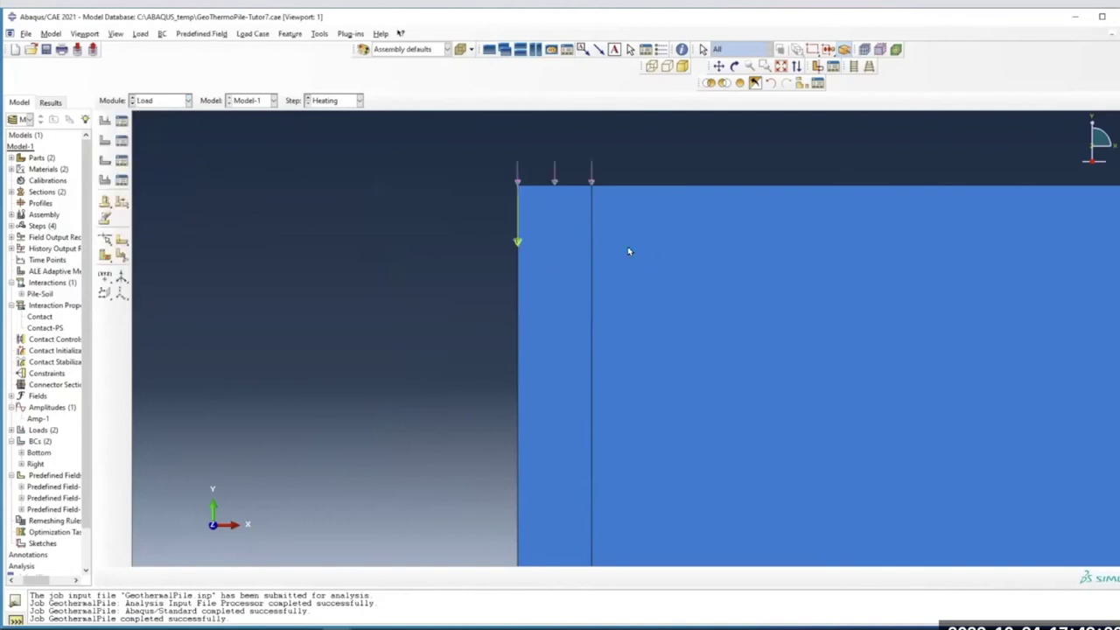
scroll(823, 339, "up", 2)
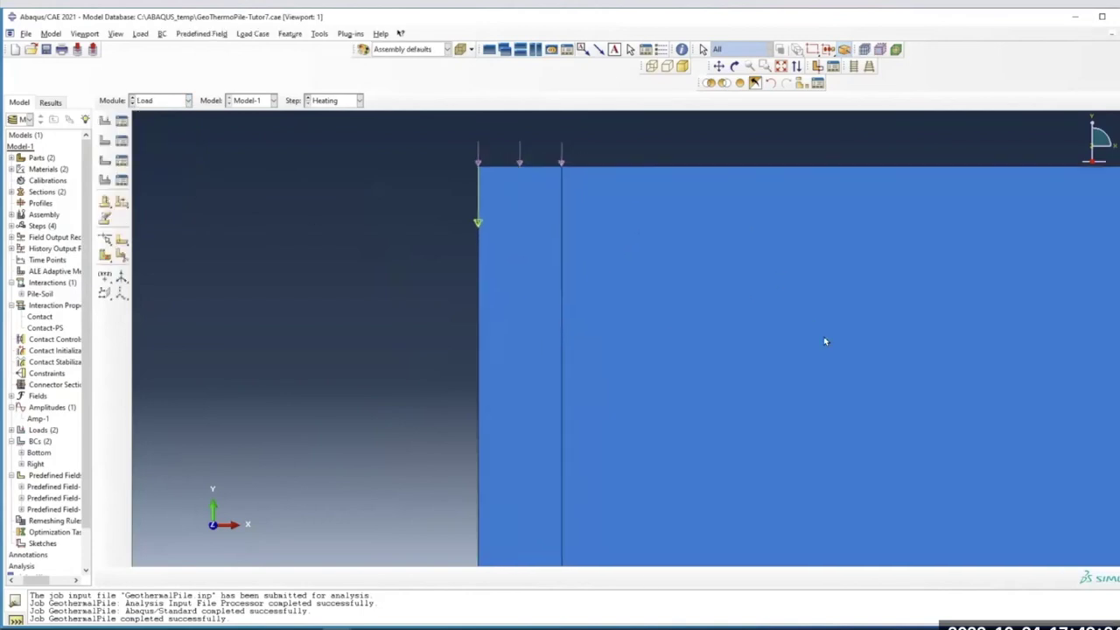
scroll(824, 340, "down", 3)
scroll(825, 341, "down", 1)
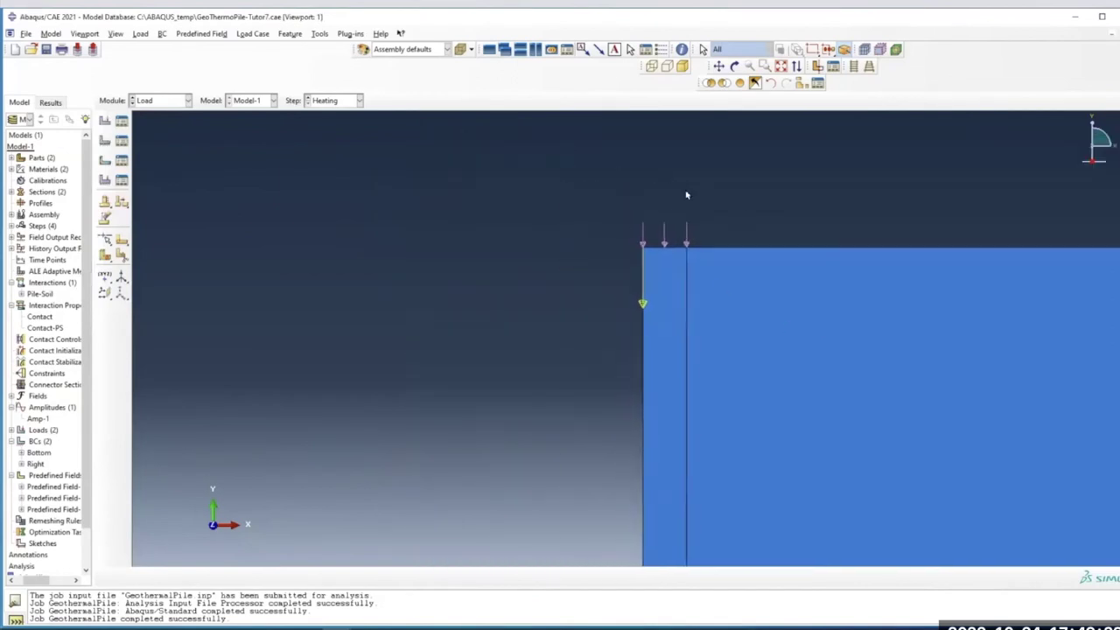
left_click(781, 67)
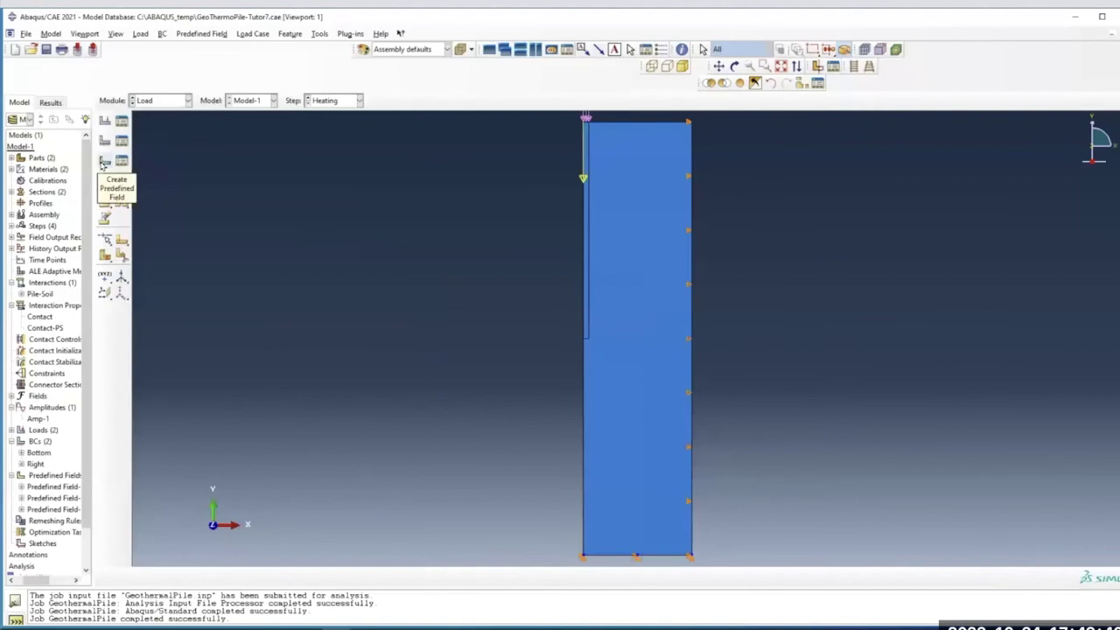
left_click(104, 162)
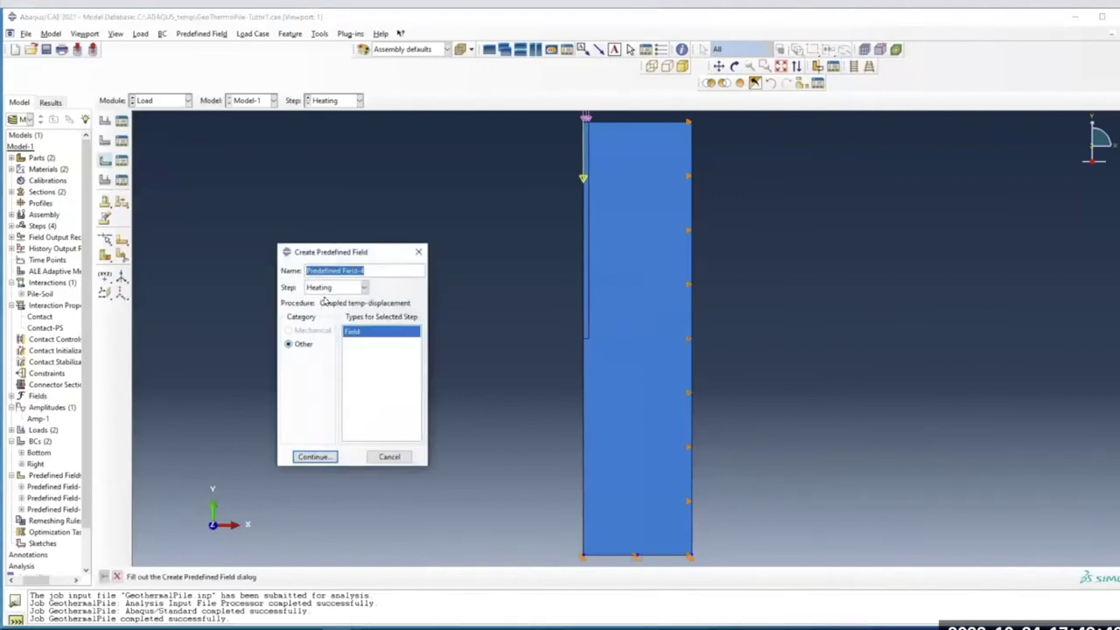
left_click(324, 291)
left_click(319, 301)
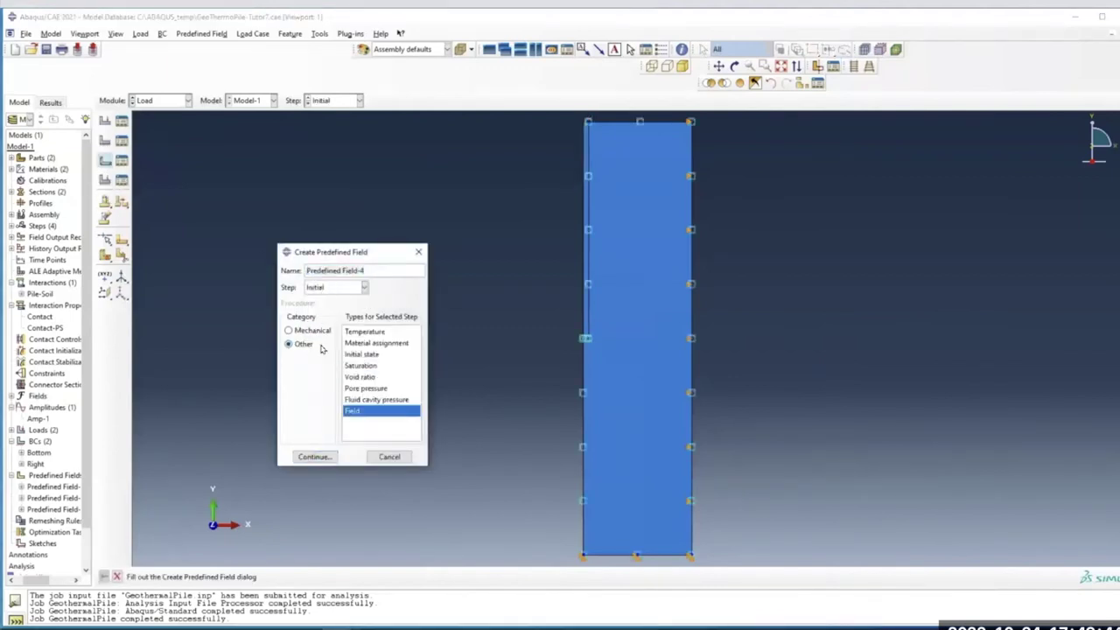
left_click(358, 333)
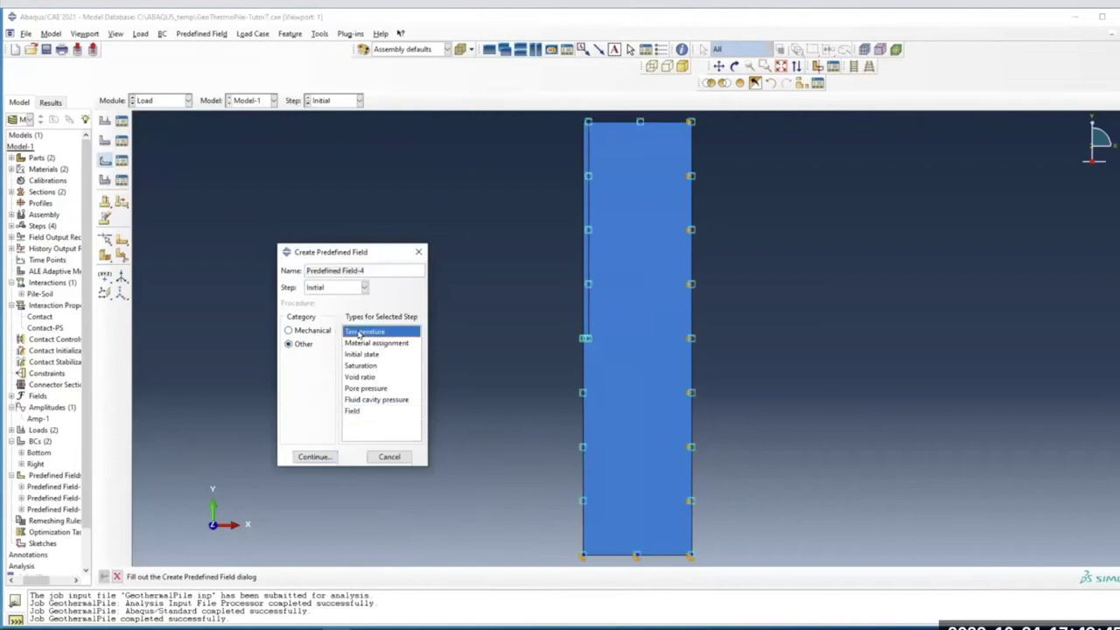
left_click(334, 456)
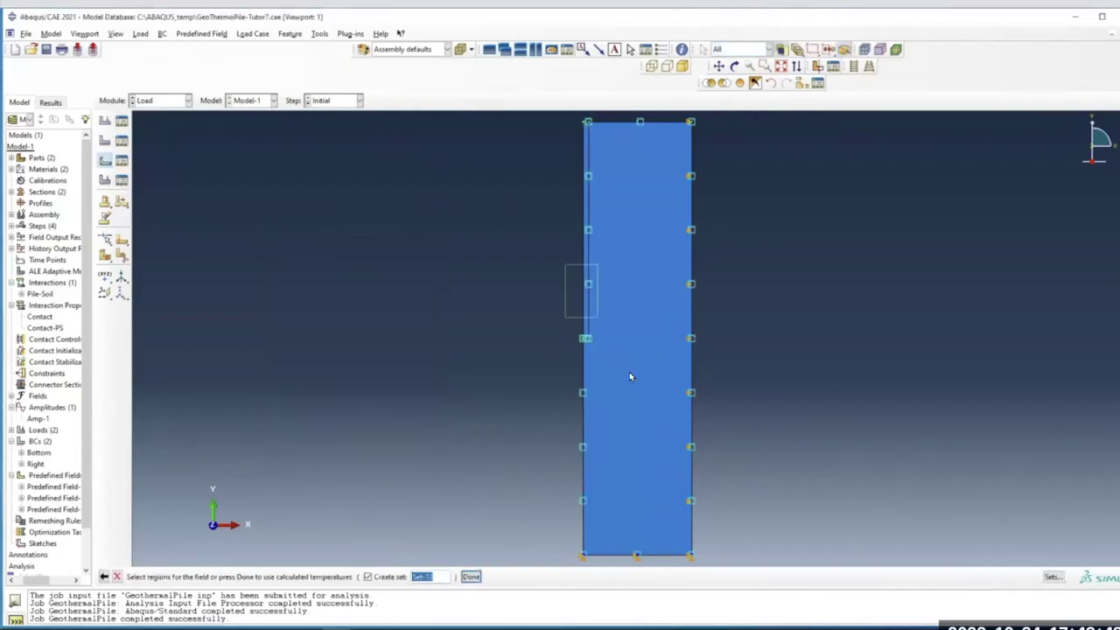
left_click(588, 402)
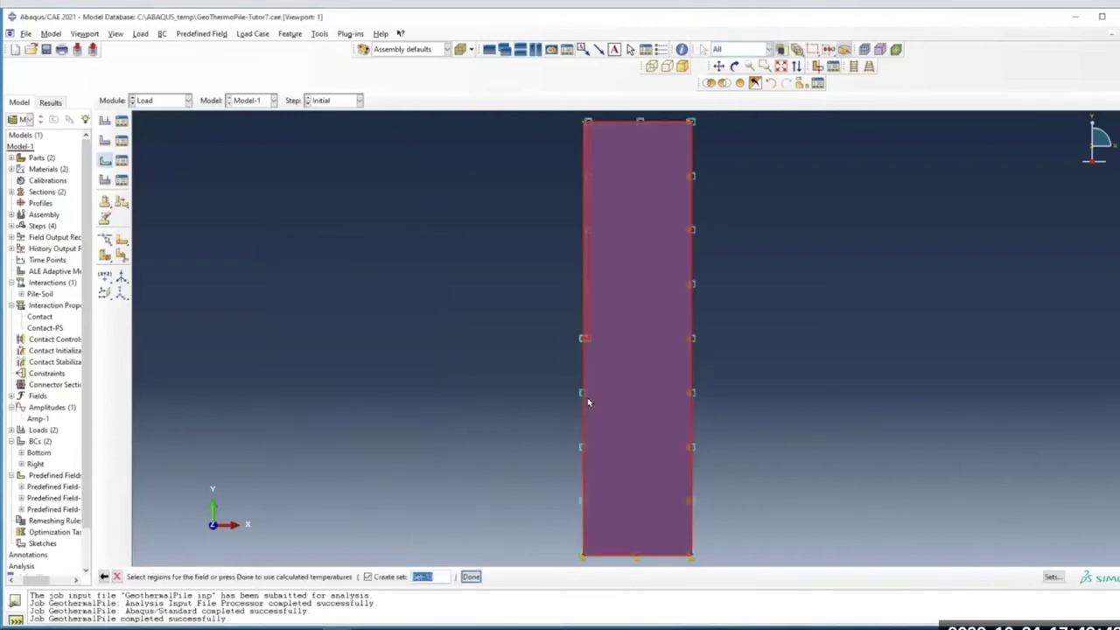
left_click(471, 576)
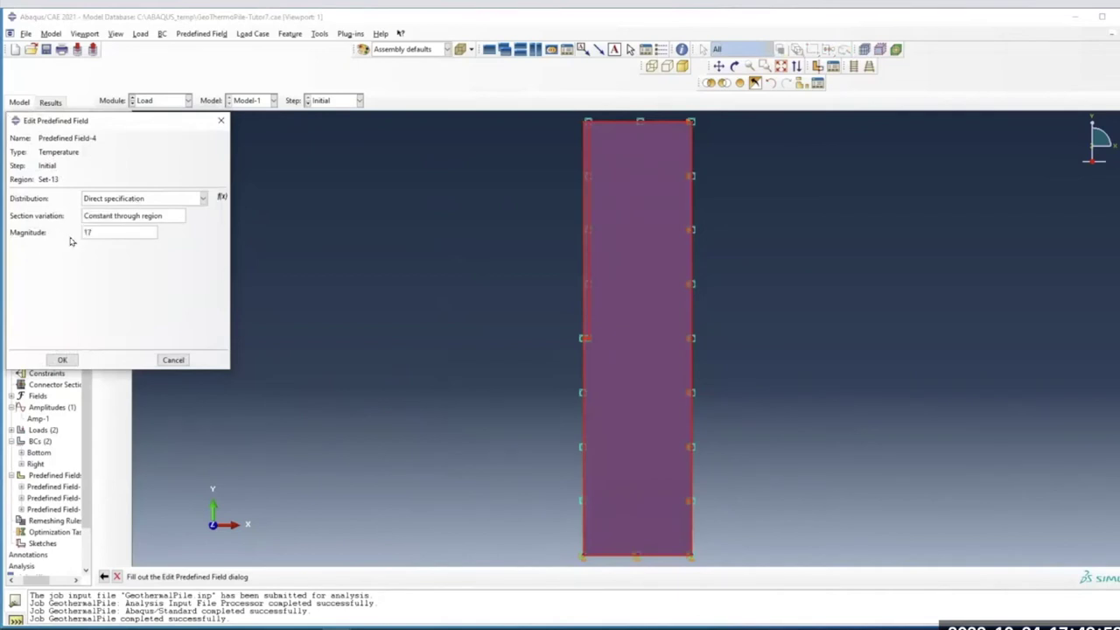
left_click(62, 359)
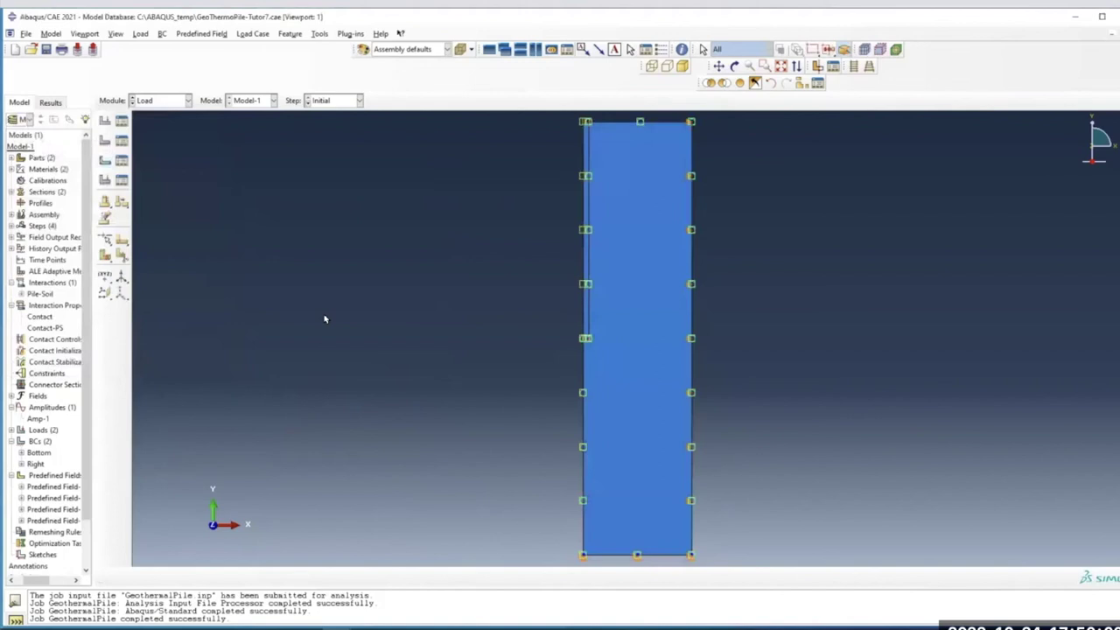
left_click(122, 162)
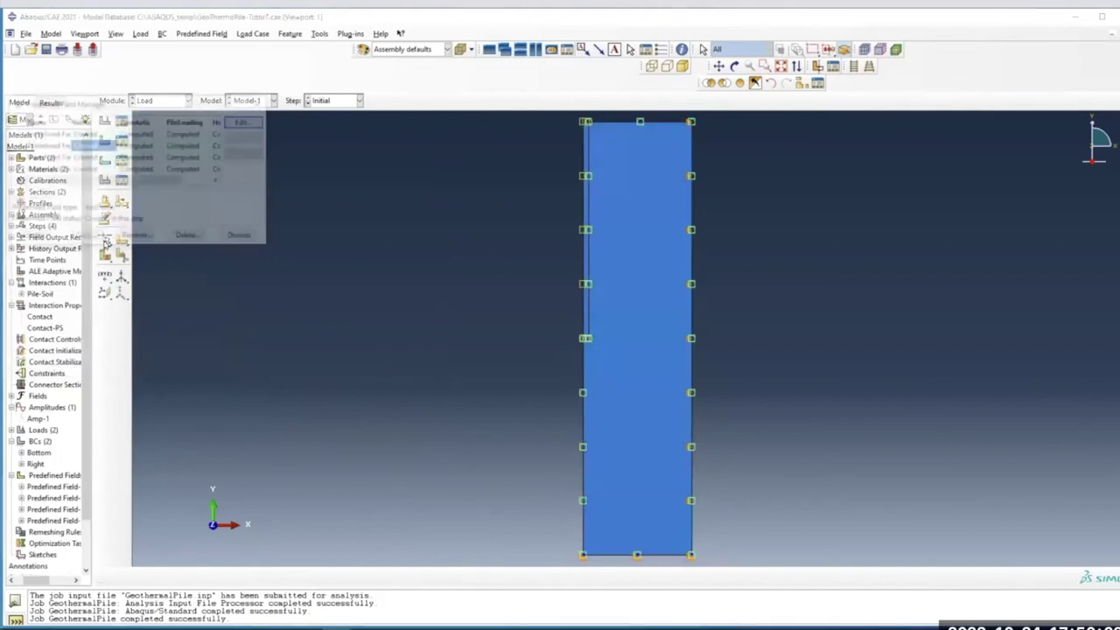
left_click_drag(142, 182, 69, 183)
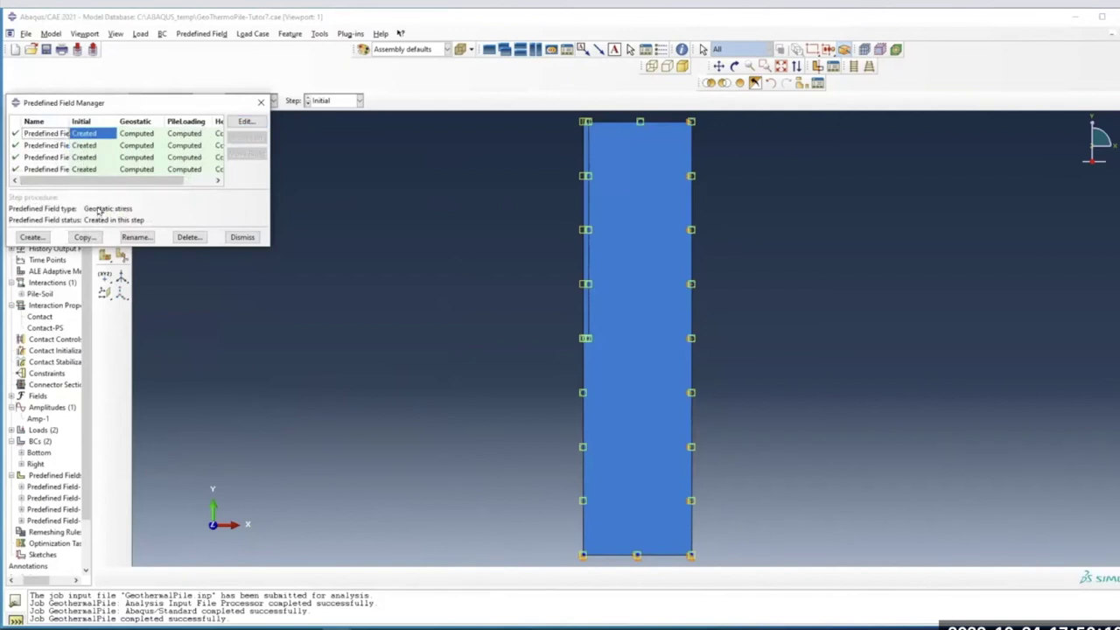
left_click(91, 159)
left_click(93, 170)
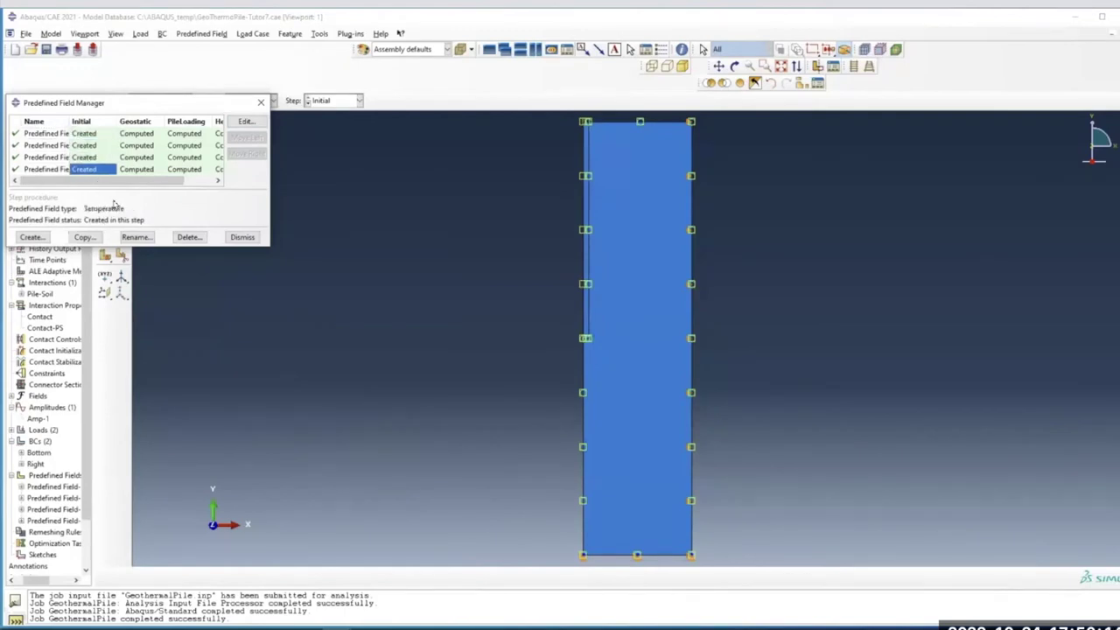
left_click(260, 104)
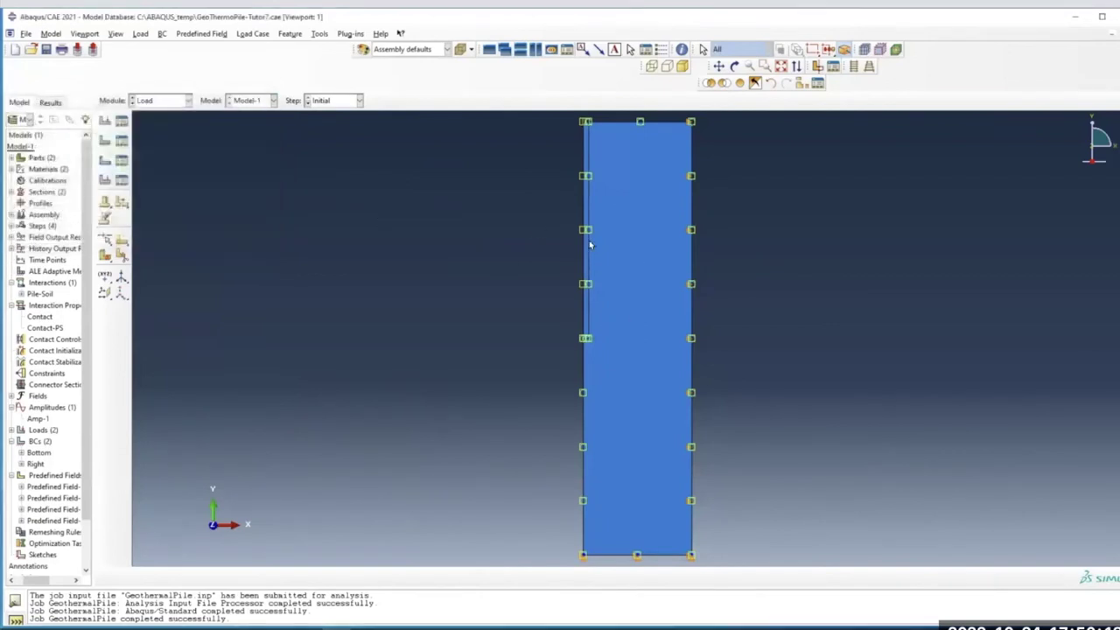
Start a Temperature boundary condition on the right edge in the Initial step, then cancel it
left_click(123, 144)
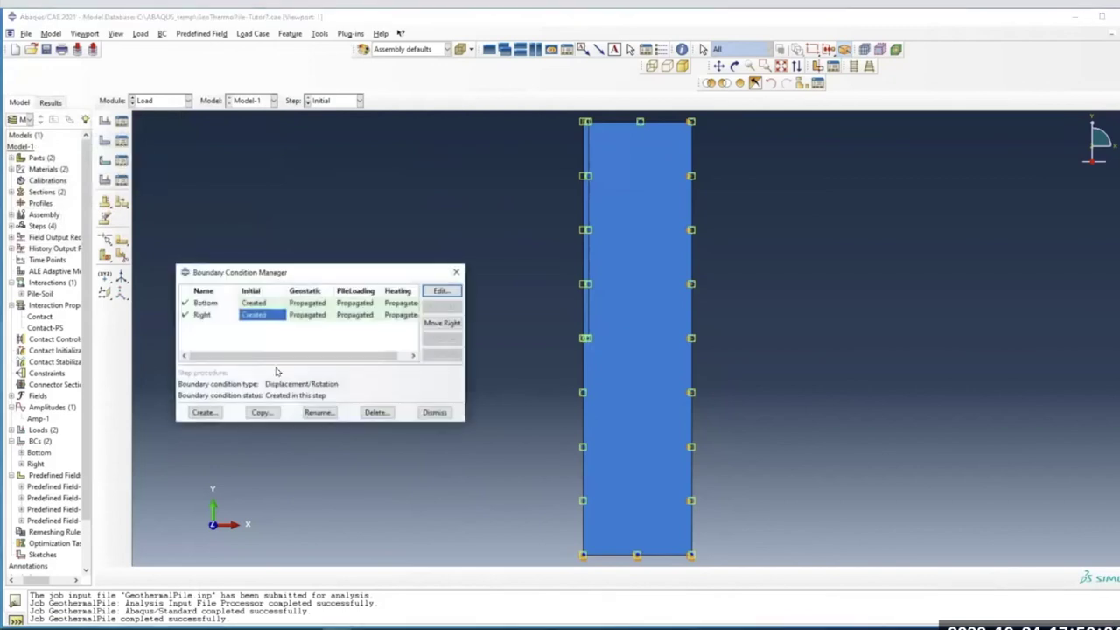
left_click(201, 413)
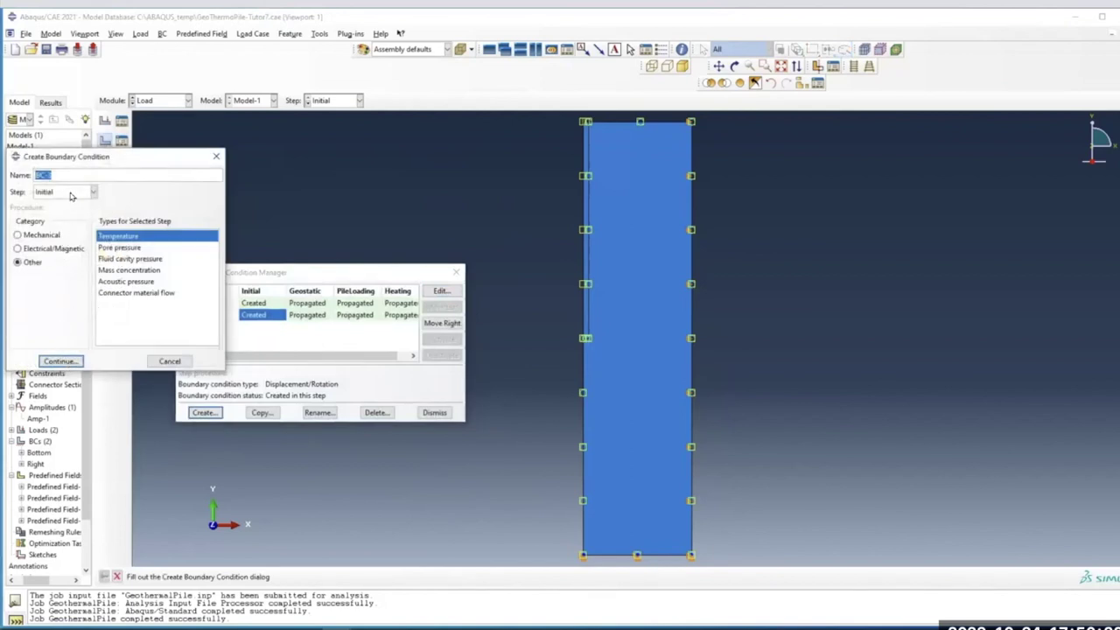
left_click(65, 362)
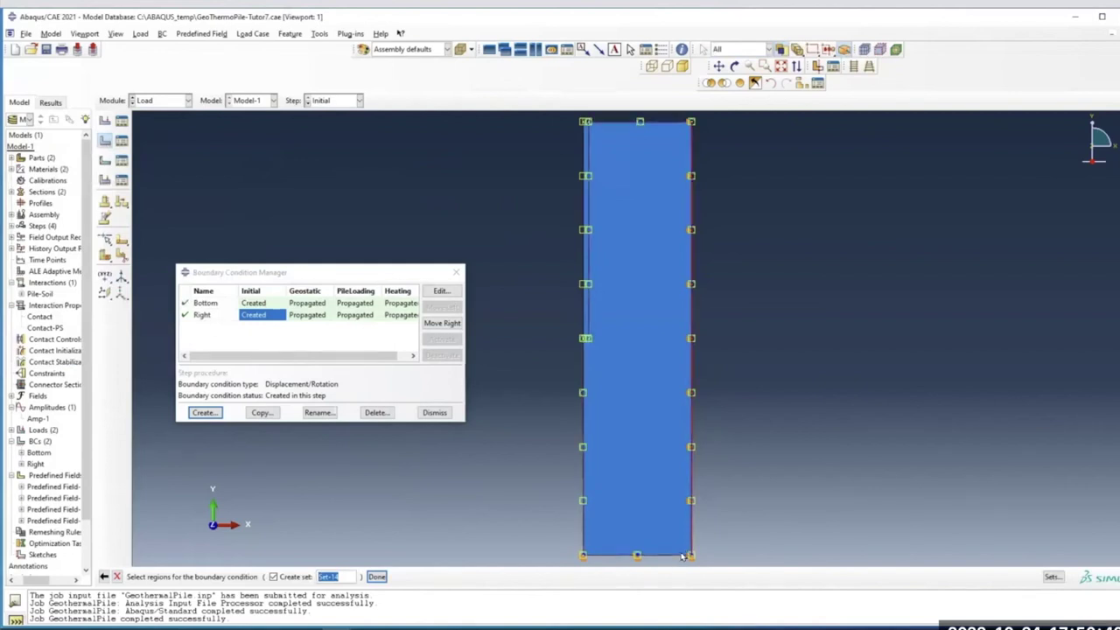
left_click(688, 550)
left_click(692, 531)
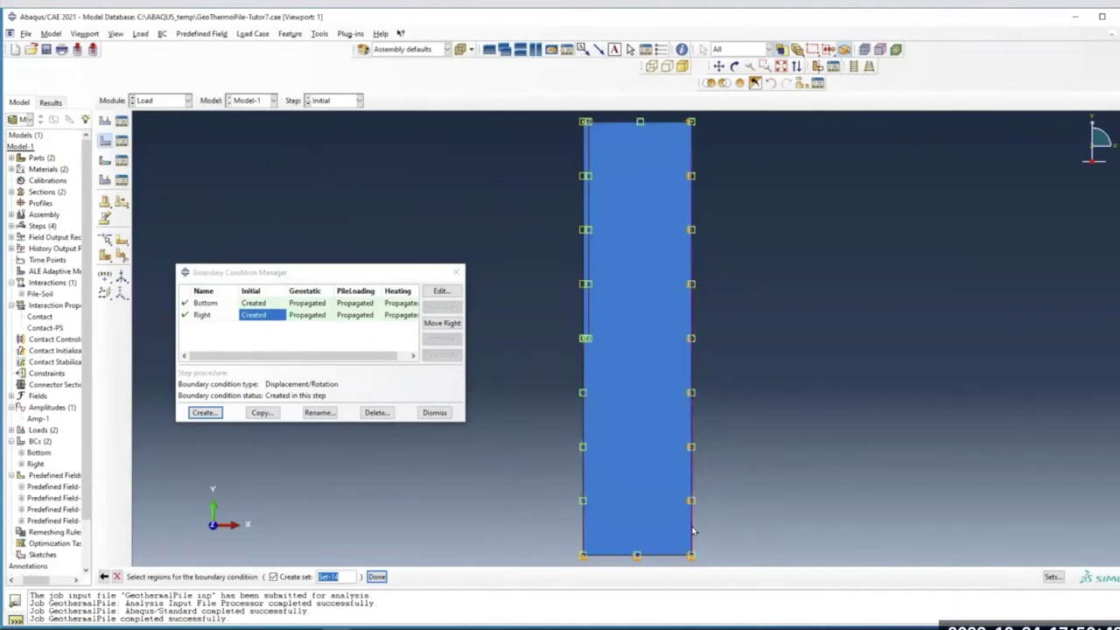
left_click(376, 578)
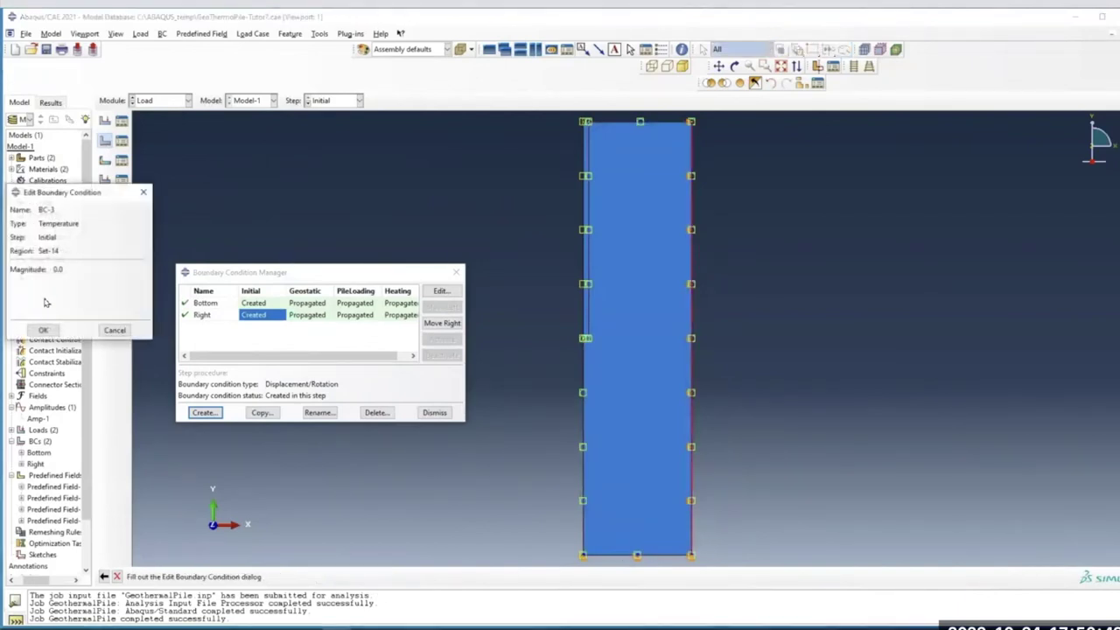
left_click(162, 320)
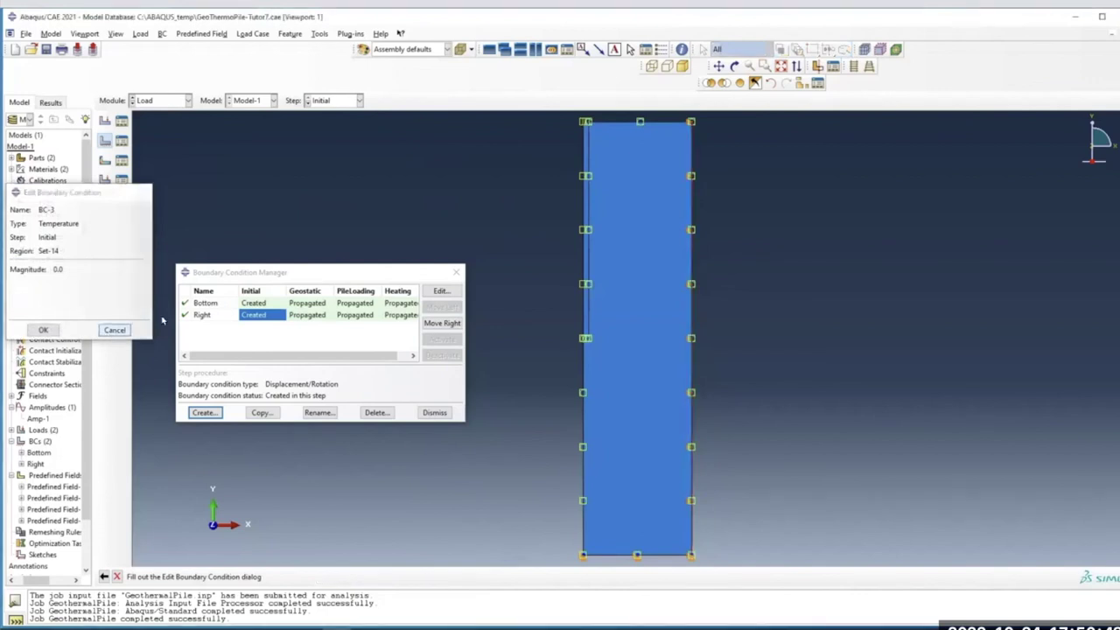
left_click_drag(254, 272, 220, 272)
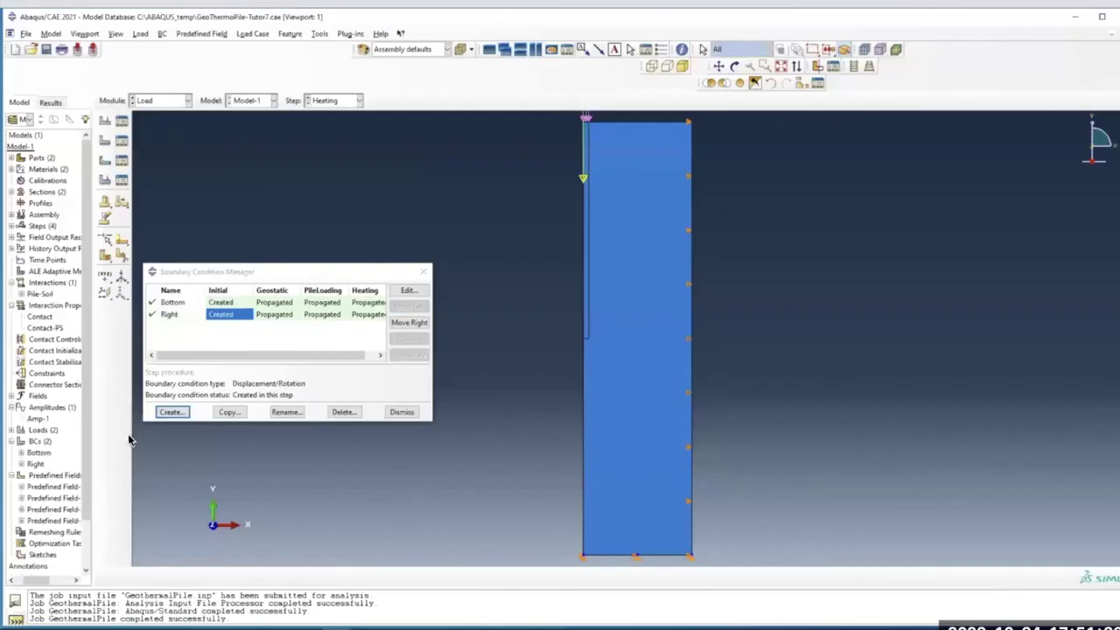
Apply a temperature of 17 to the bottom edge in the Heating step
left_click(171, 412)
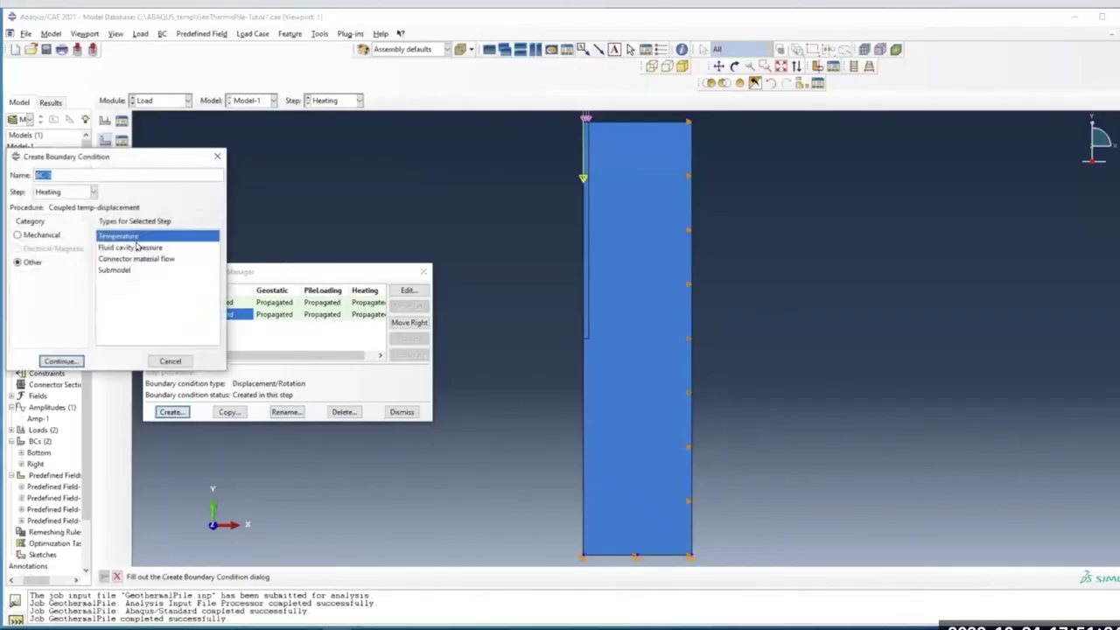
left_click(85, 191)
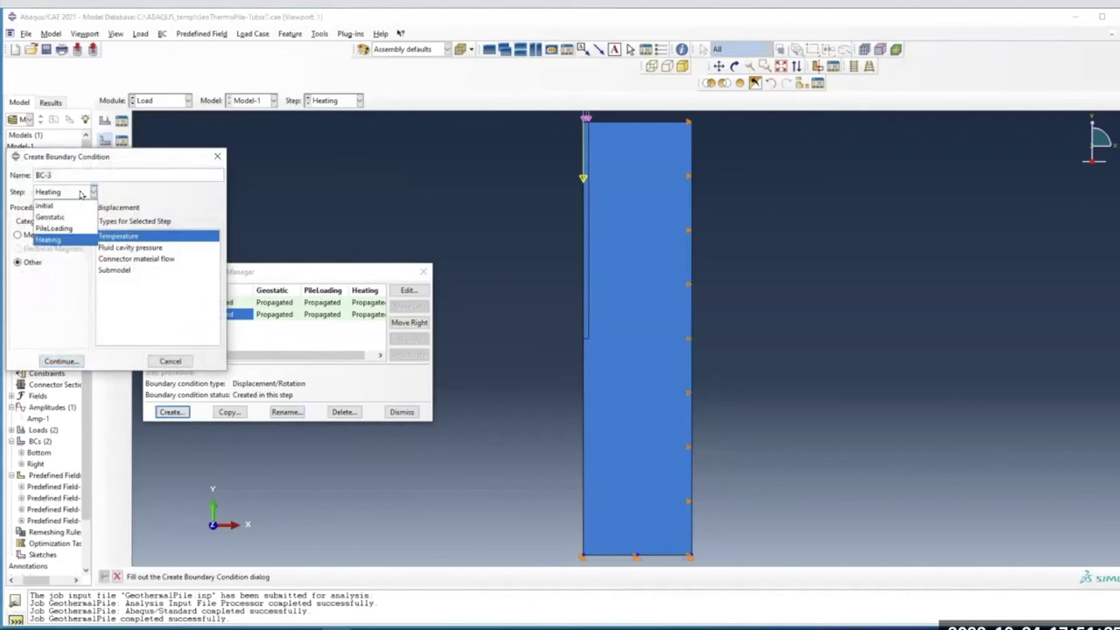
left_click(55, 240)
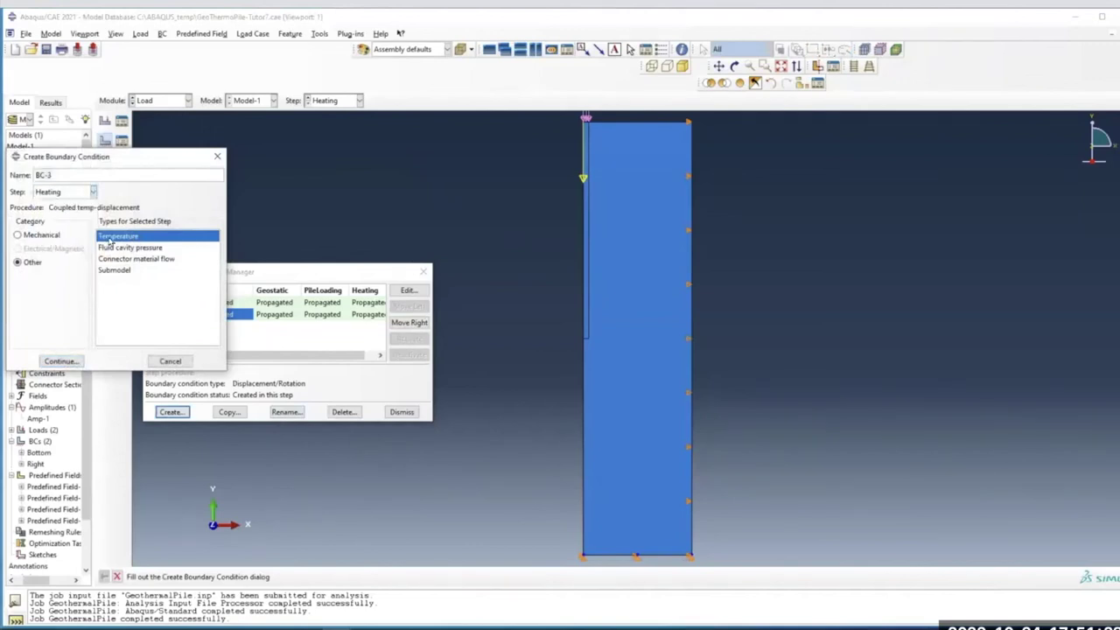
left_click(51, 361)
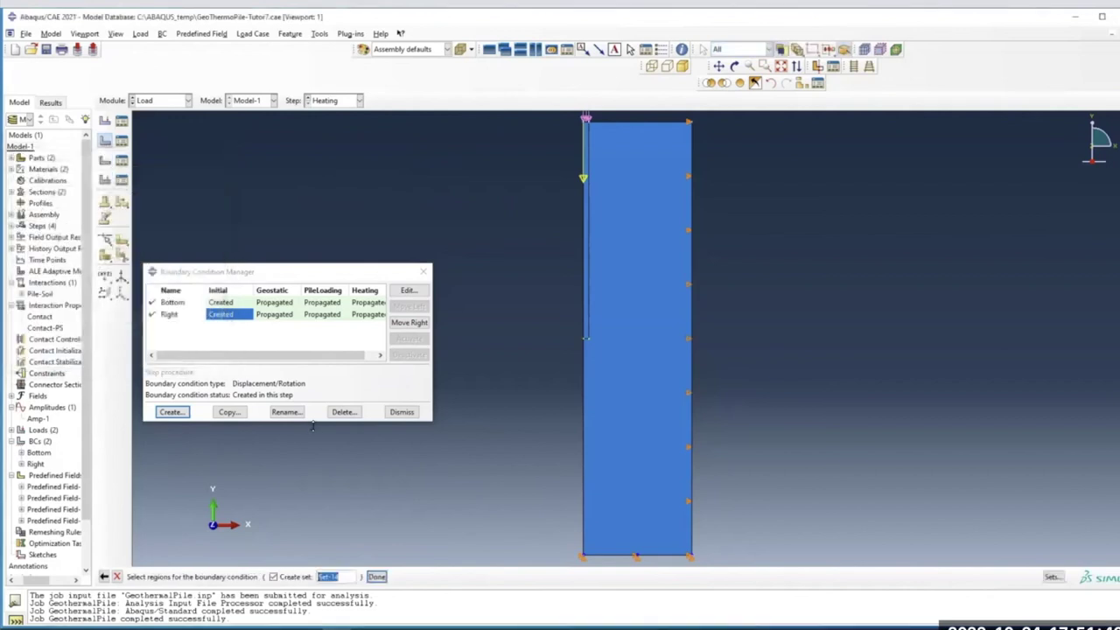
left_click(661, 556)
left_click(376, 577)
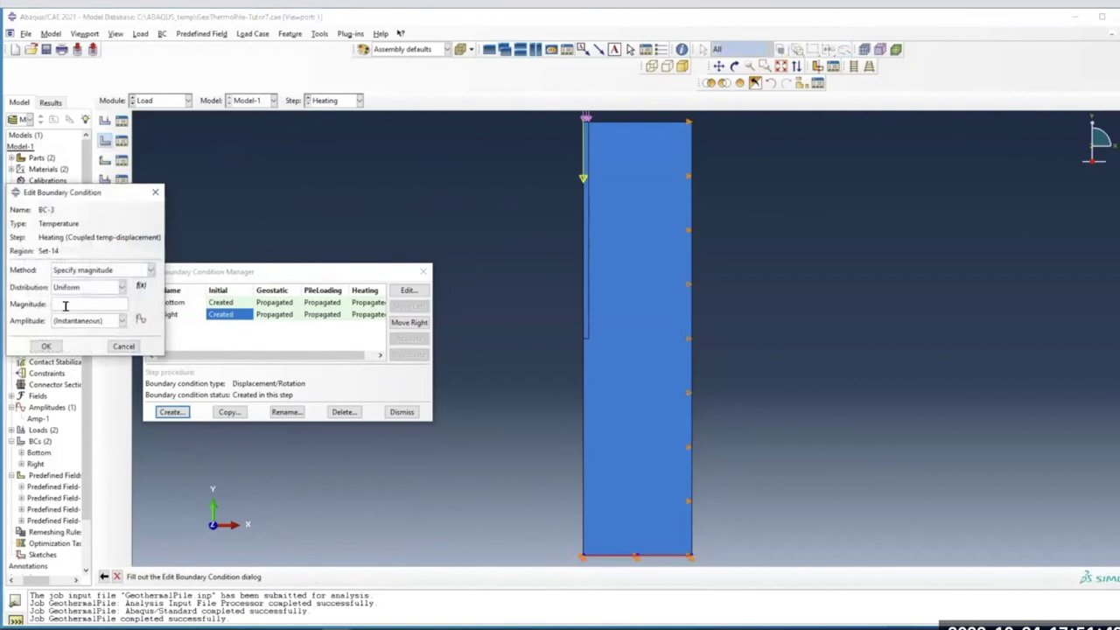
left_click(46, 347)
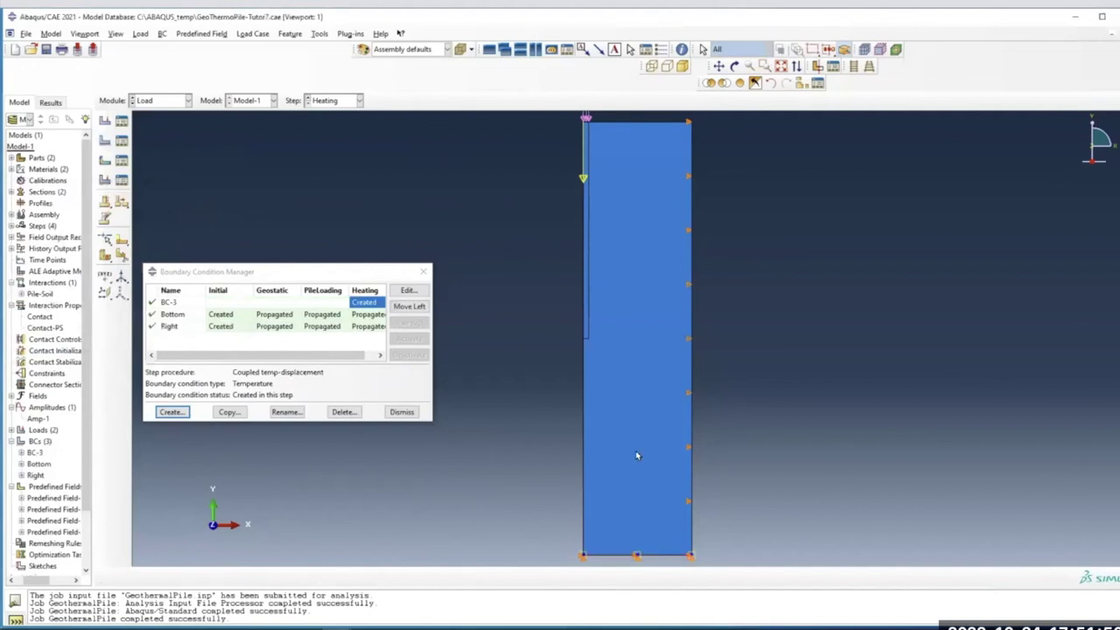
Apply a temperature of 17 to the right edge in the Heating step
left_click(172, 412)
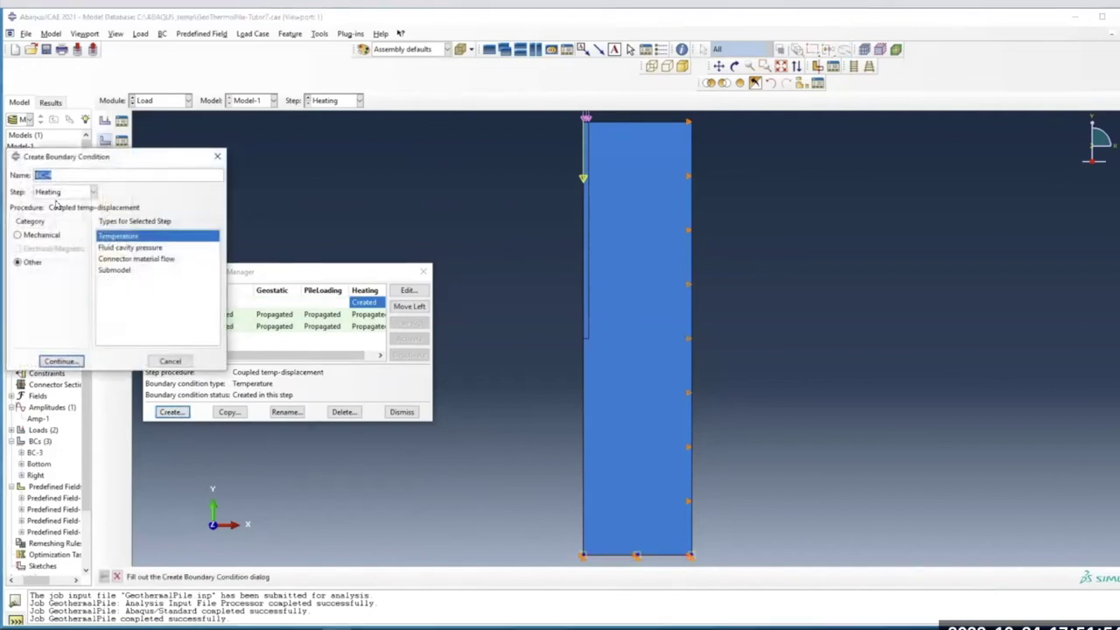
left_click(62, 361)
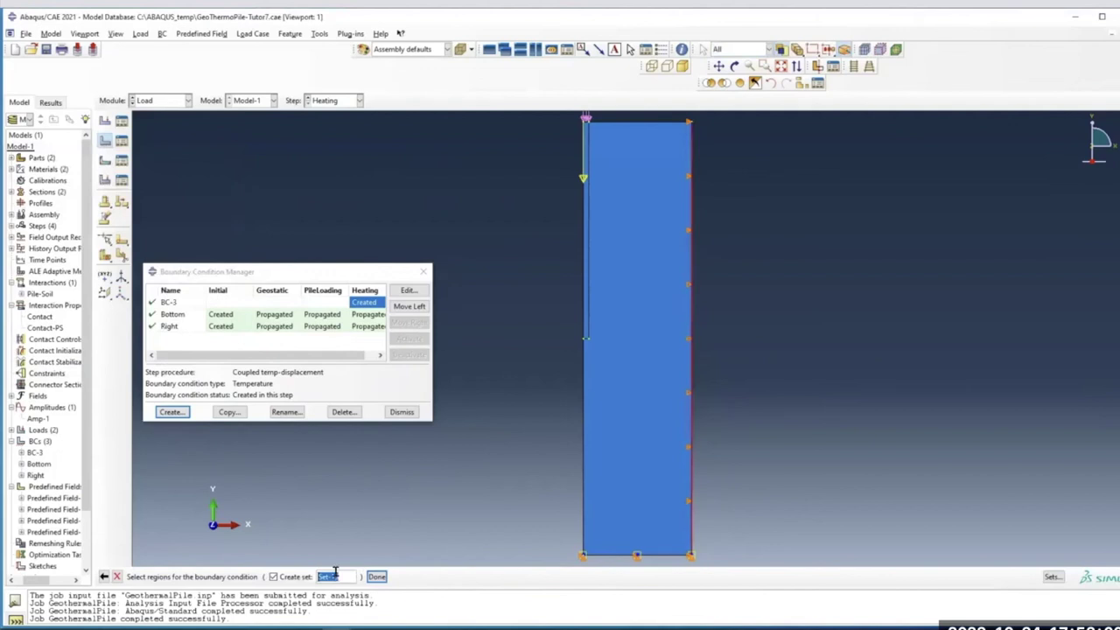
left_click(377, 577)
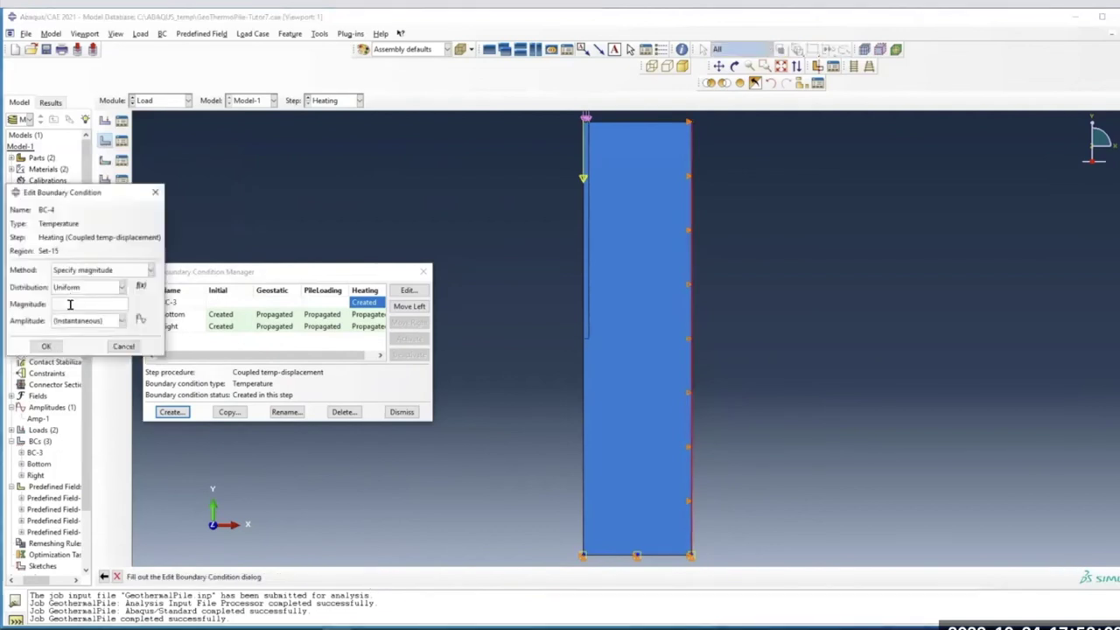
left_click(69, 303)
type("17")
left_click(48, 348)
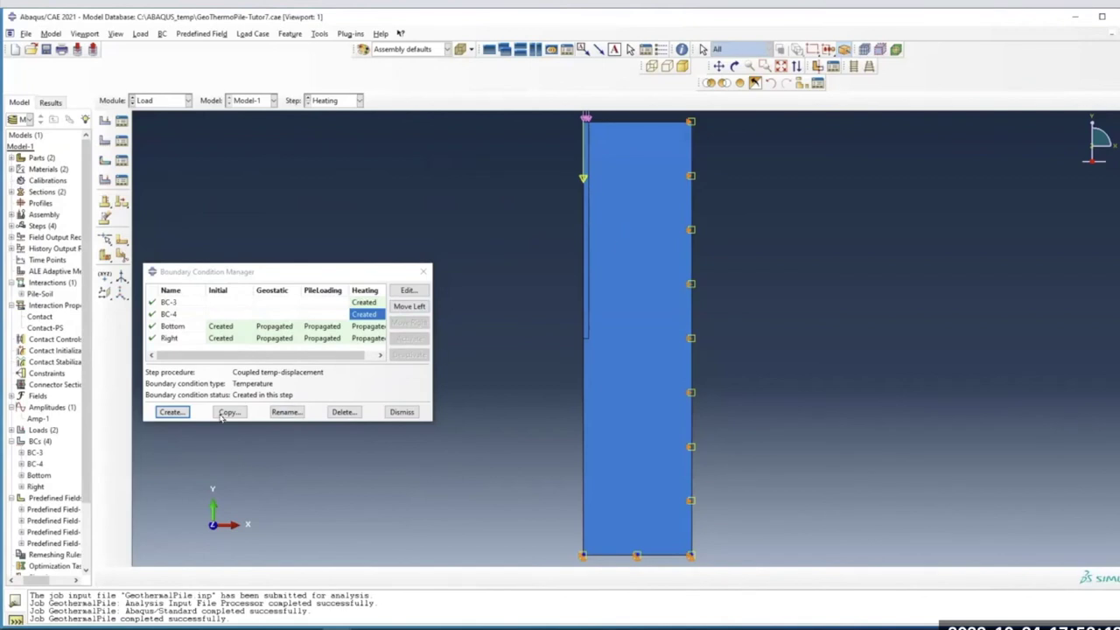
Hold the pile's upper left edge at temperature 19 in Heating, then close the BC Manager
left_click(178, 416)
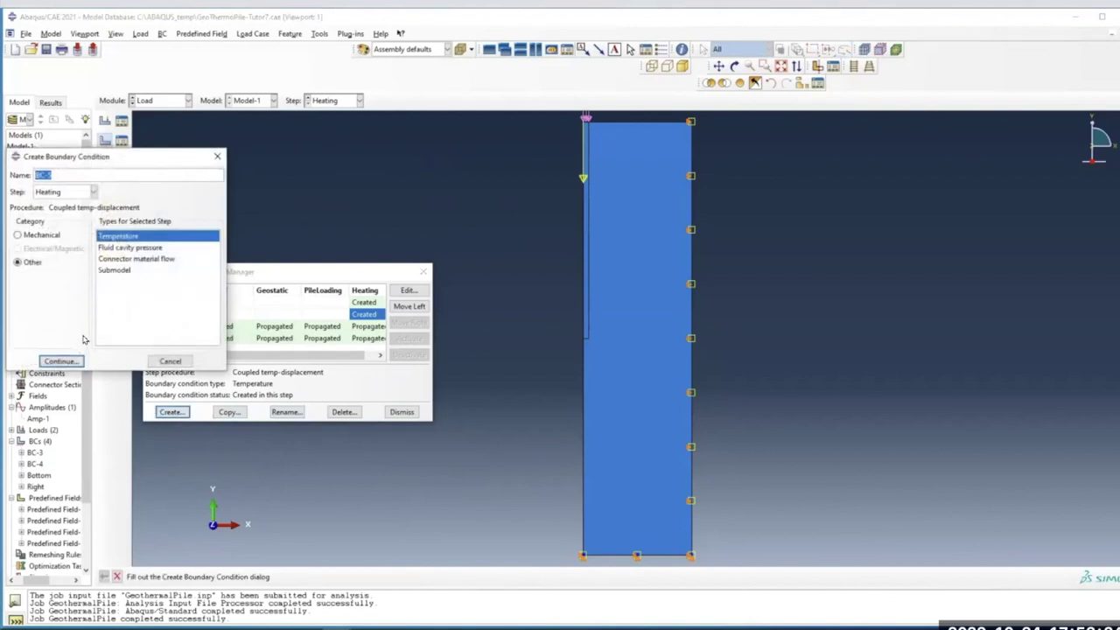
left_click(67, 360)
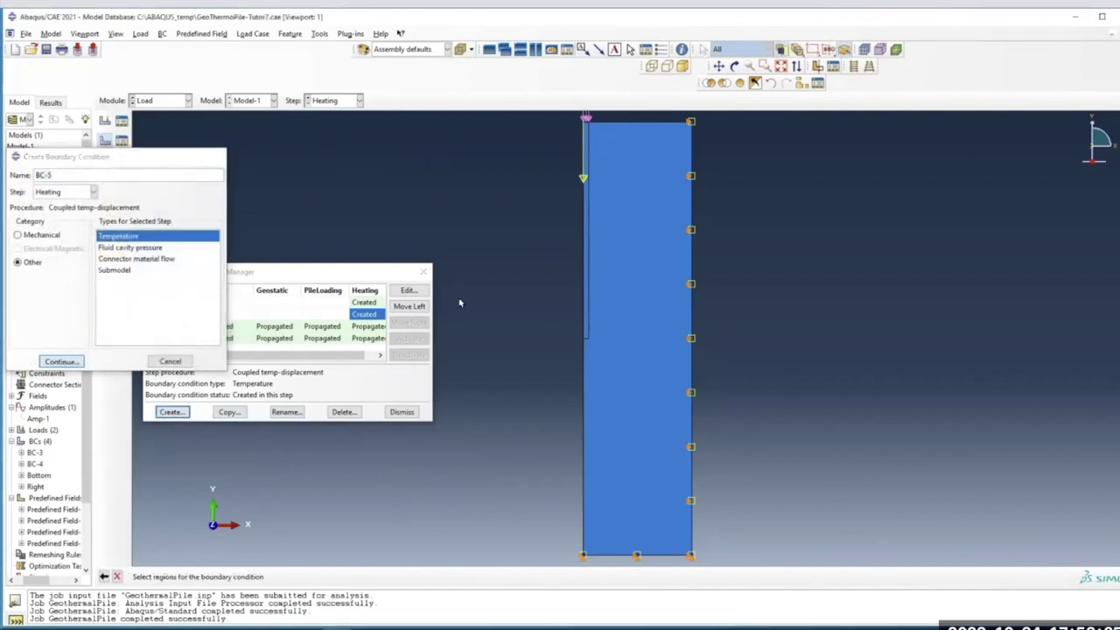
left_click(583, 259)
left_click(565, 217)
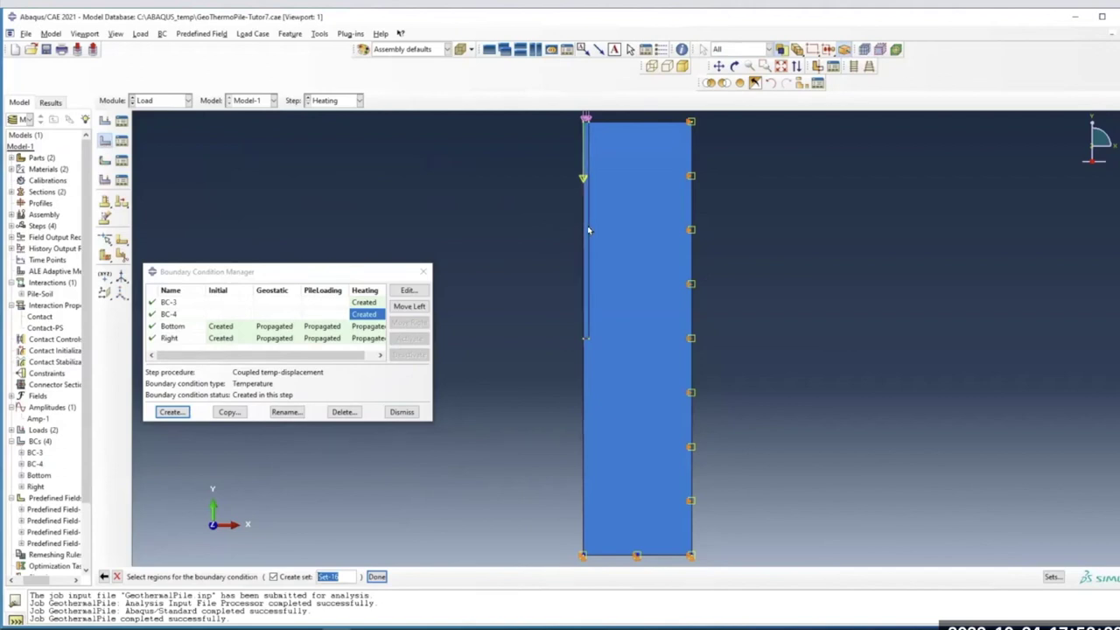
left_click(585, 229)
left_click(376, 576)
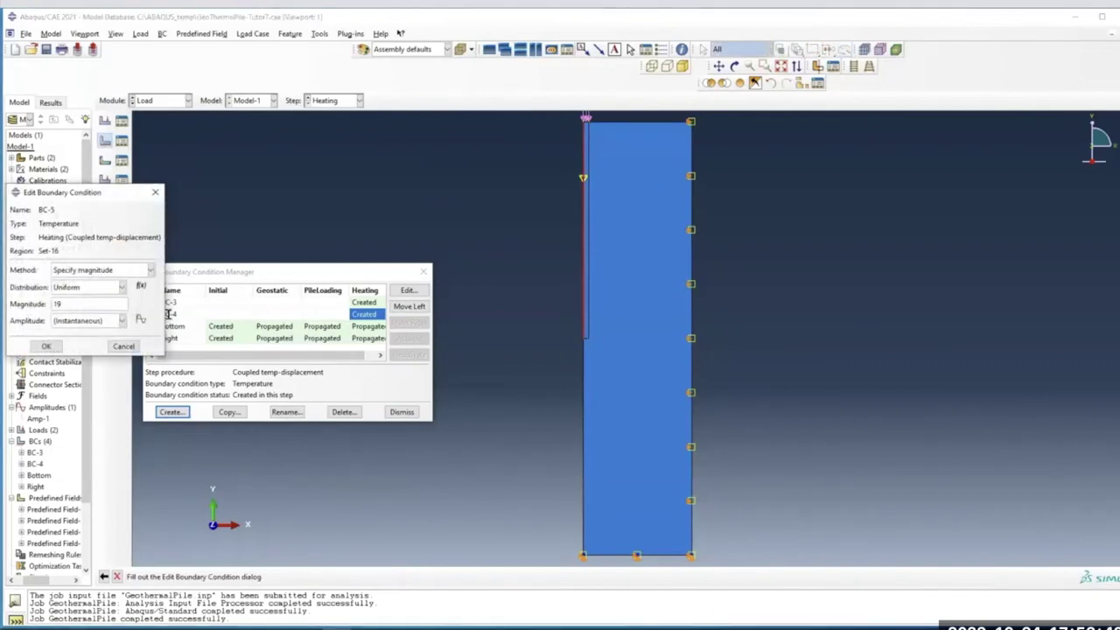
left_click(44, 347)
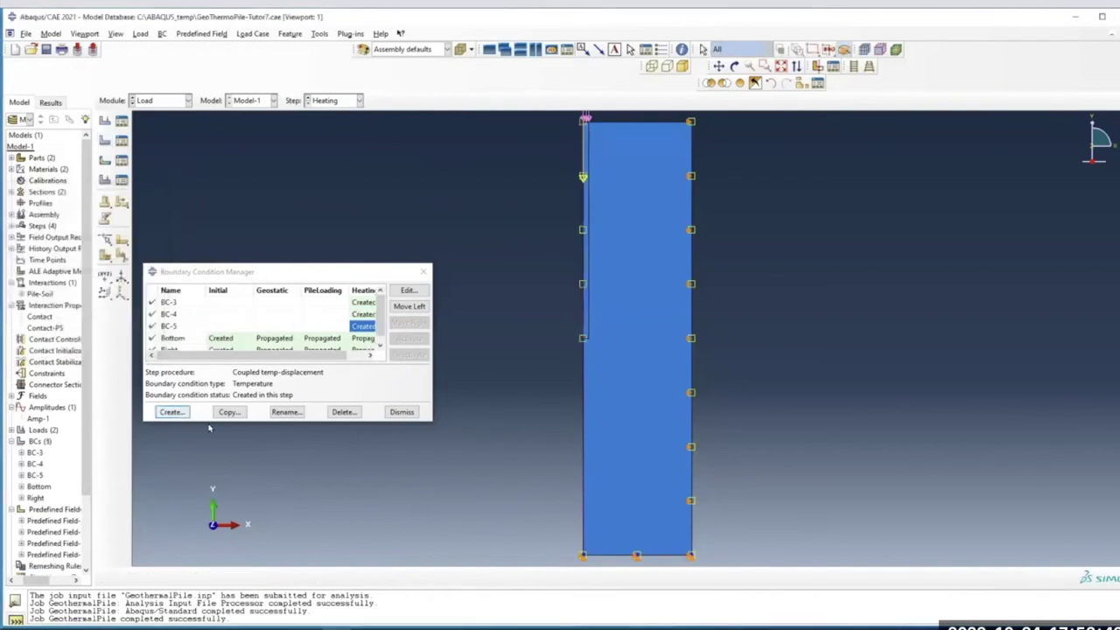
left_click_drag(343, 358, 376, 361)
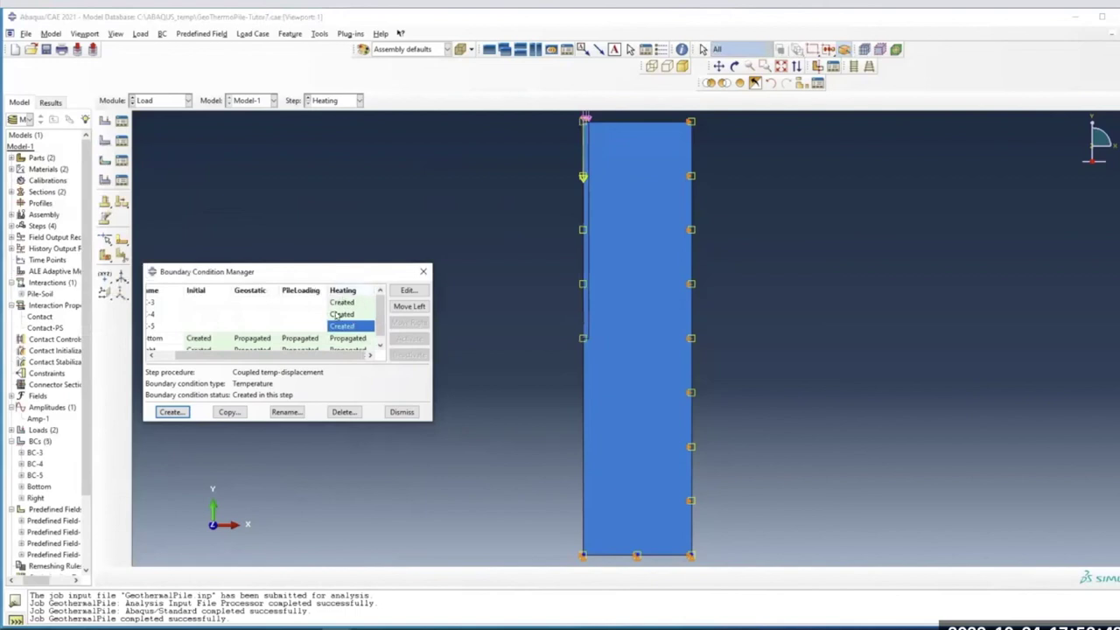
left_click_drag(342, 357, 382, 332)
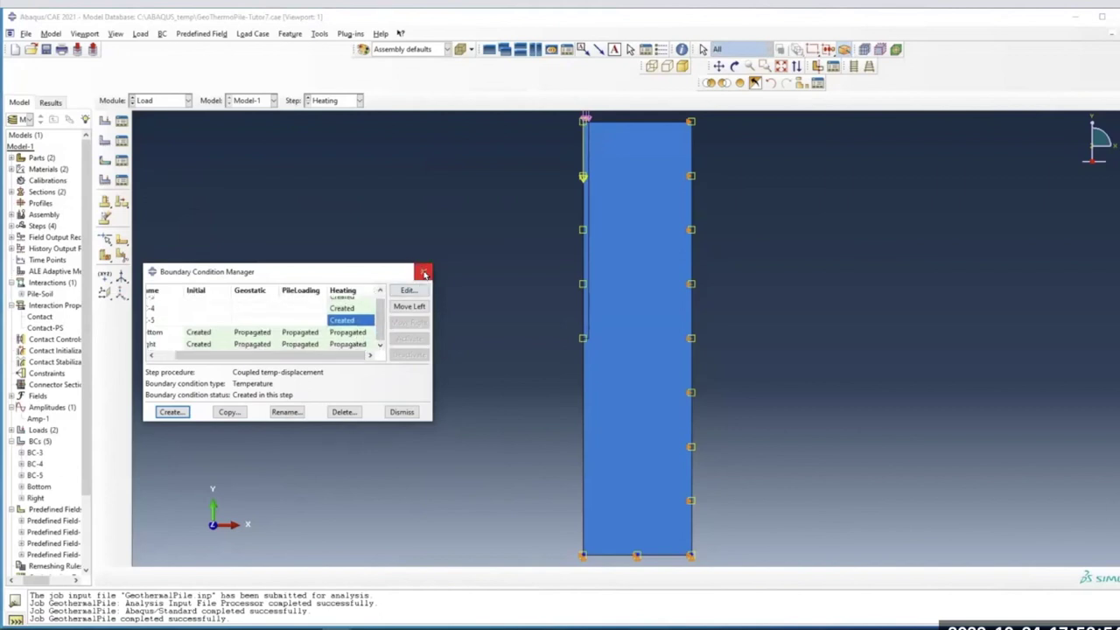
left_click_drag(315, 359, 293, 359)
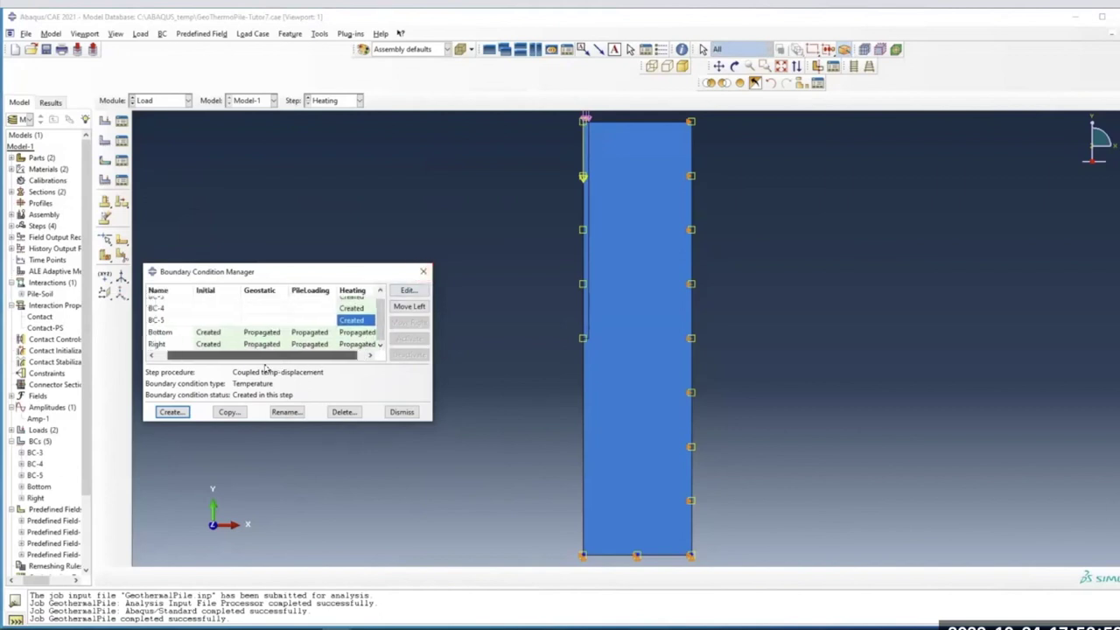
In the Job module, resubmit GeothermalPile, dismiss the overwrite warning, and monitor its progress
left_click(187, 103)
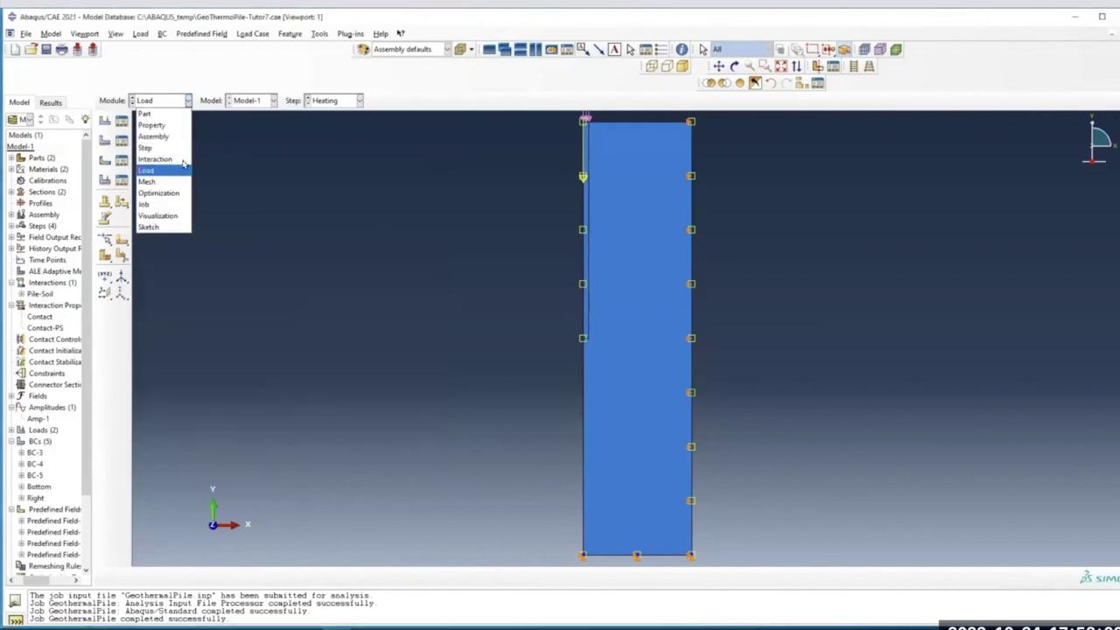
left_click(170, 205)
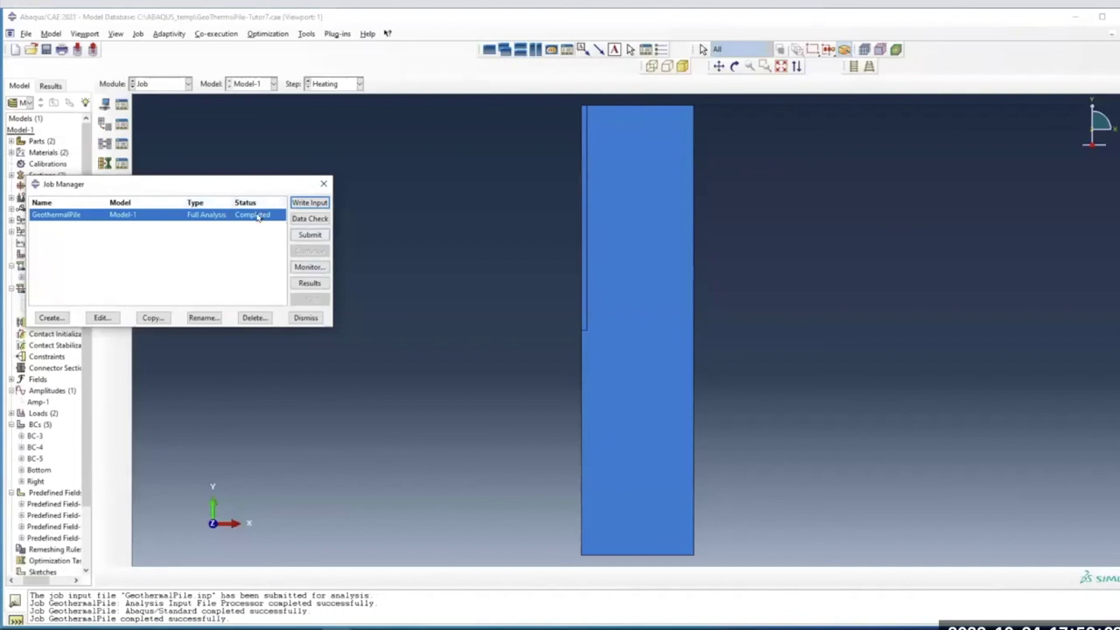
left_click(310, 234)
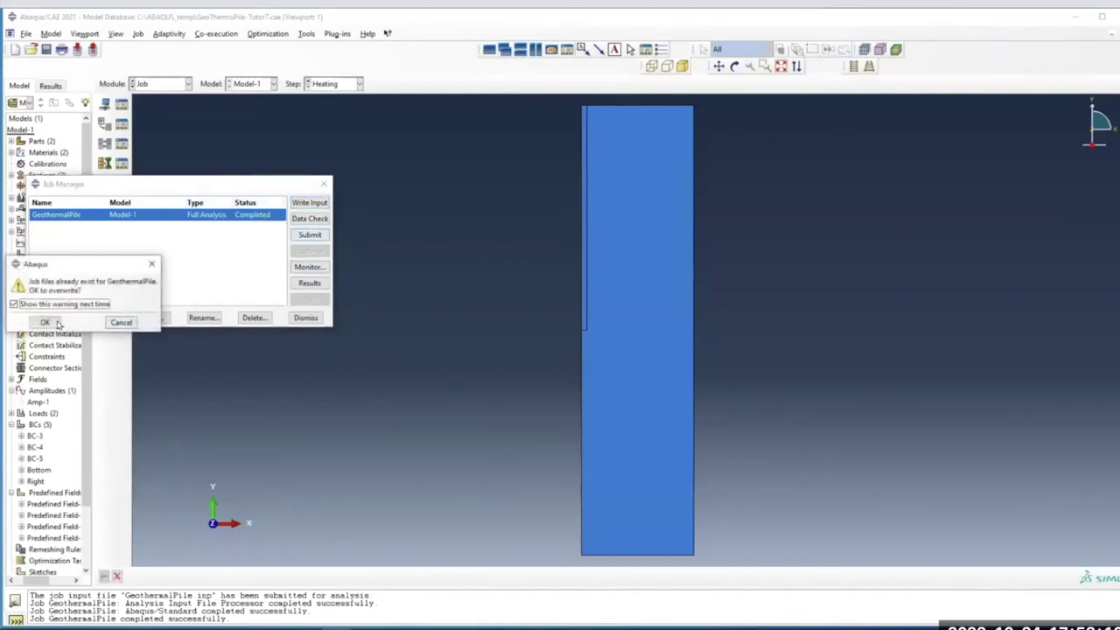
left_click(121, 322)
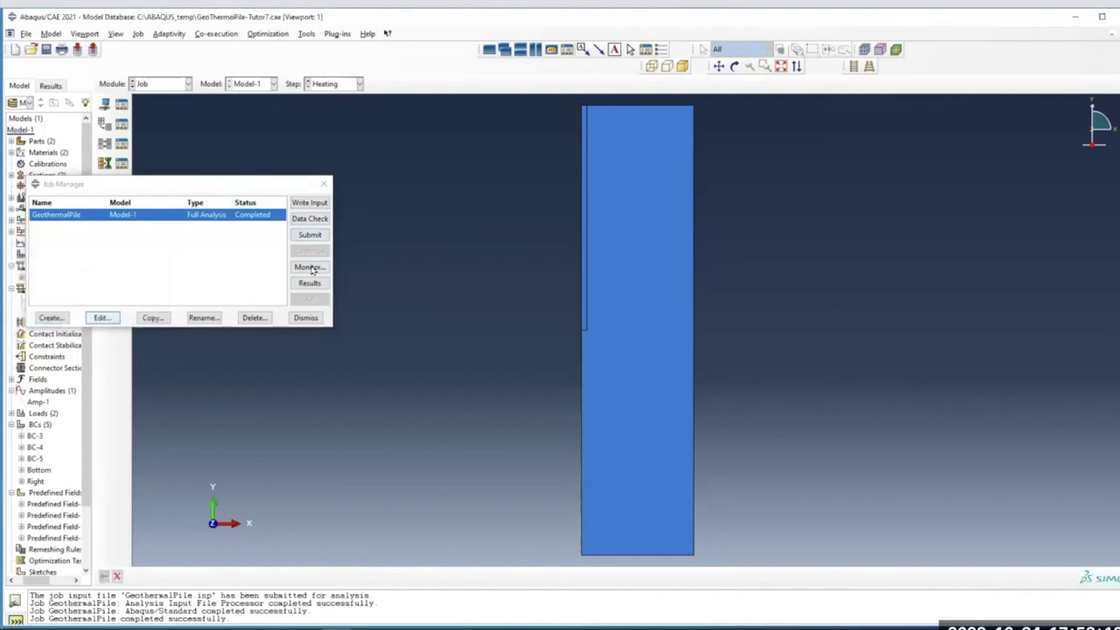
left_click(311, 268)
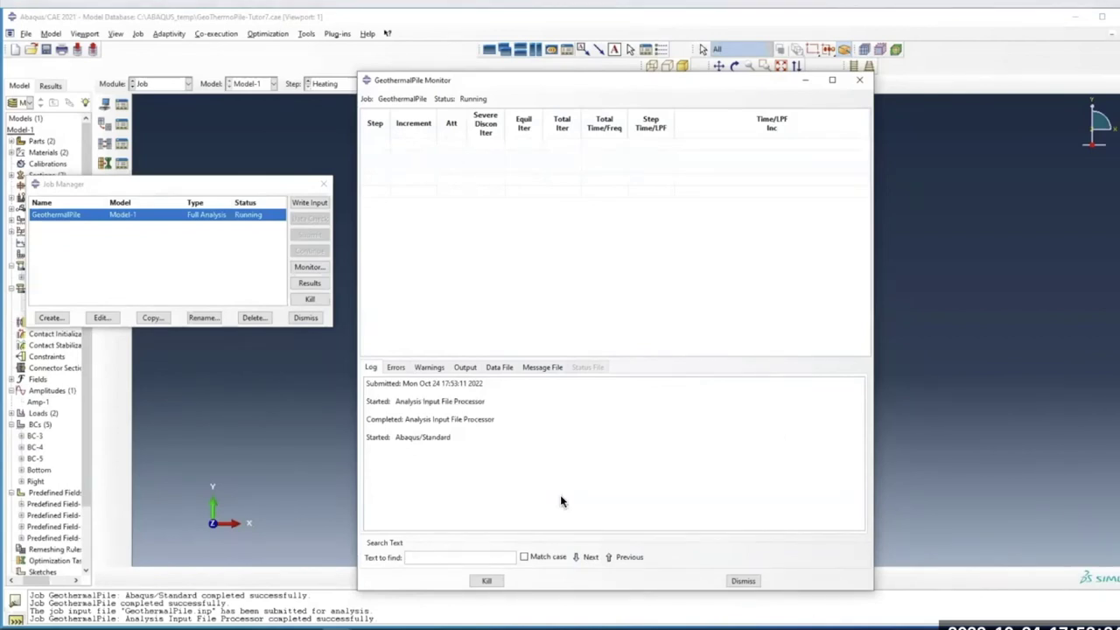
Review the solver message file, then open GeothermalPile.odb in Visualization
left_click(543, 368)
scroll(860, 393, "down", 5)
scroll(860, 393, "up", 5)
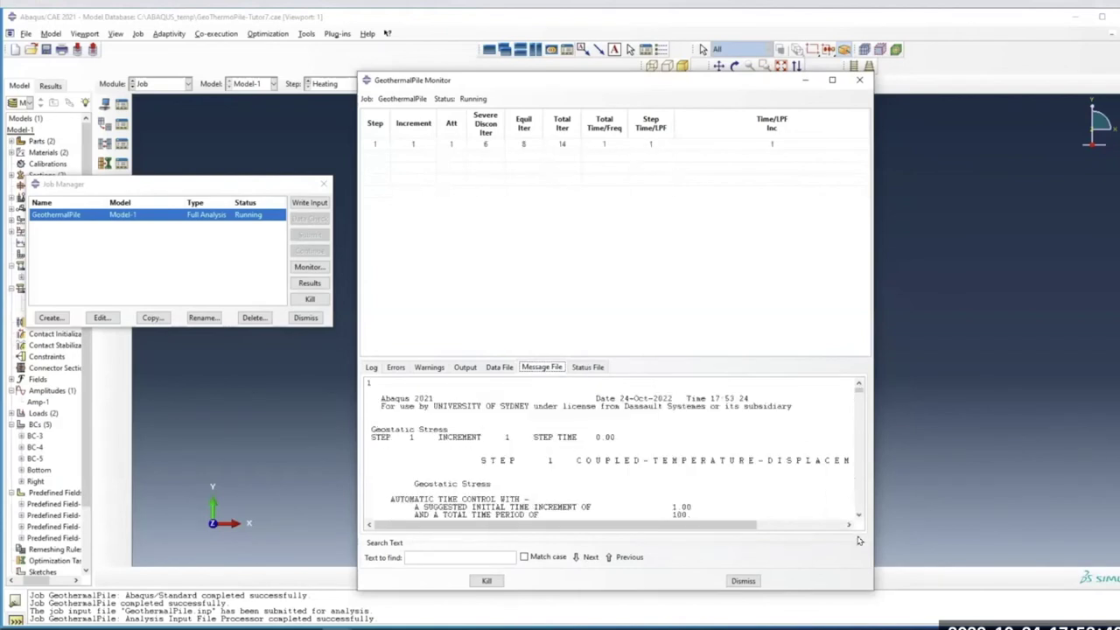
left_click_drag(861, 392, 862, 541)
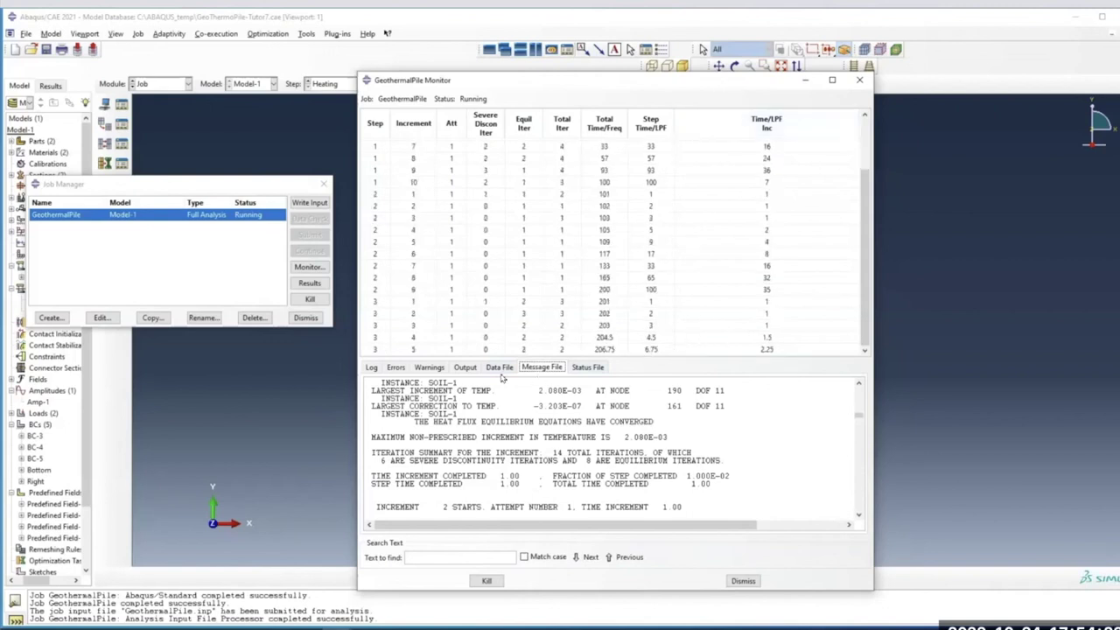
left_click(310, 283)
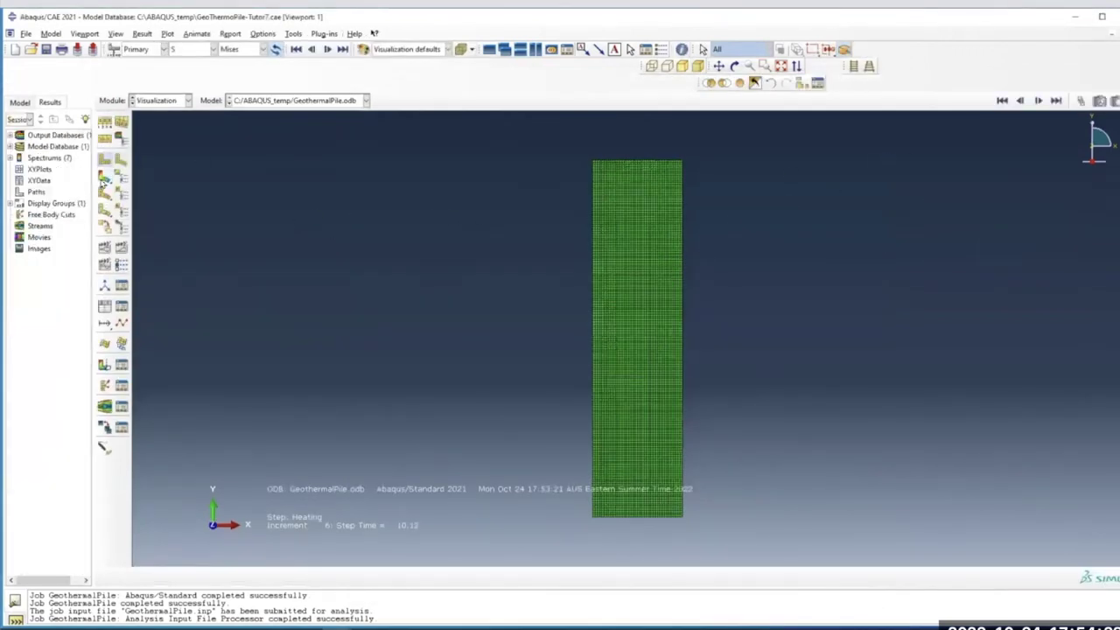
Plot NT11 temperature contours and zoom in on the pile and nearby soil
left_click(103, 178)
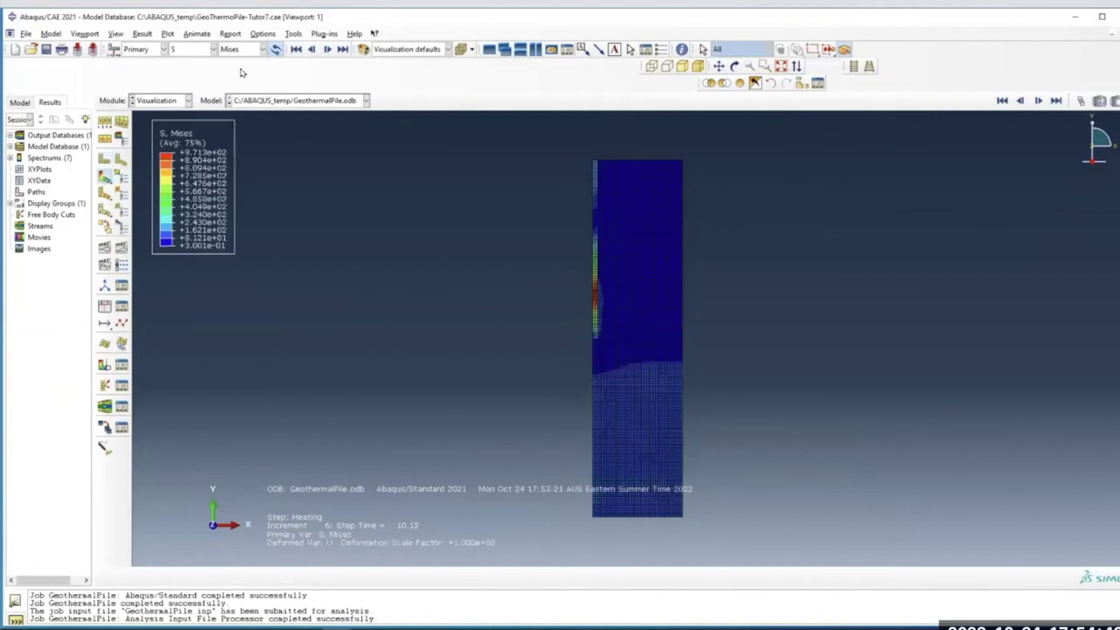
left_click(182, 53)
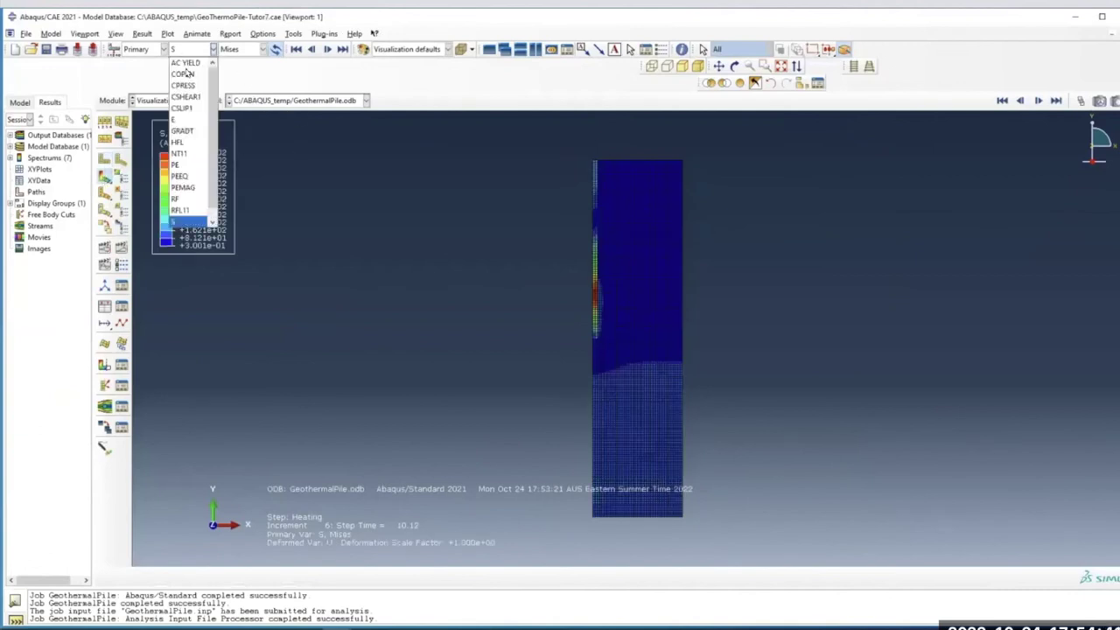
left_click(179, 155)
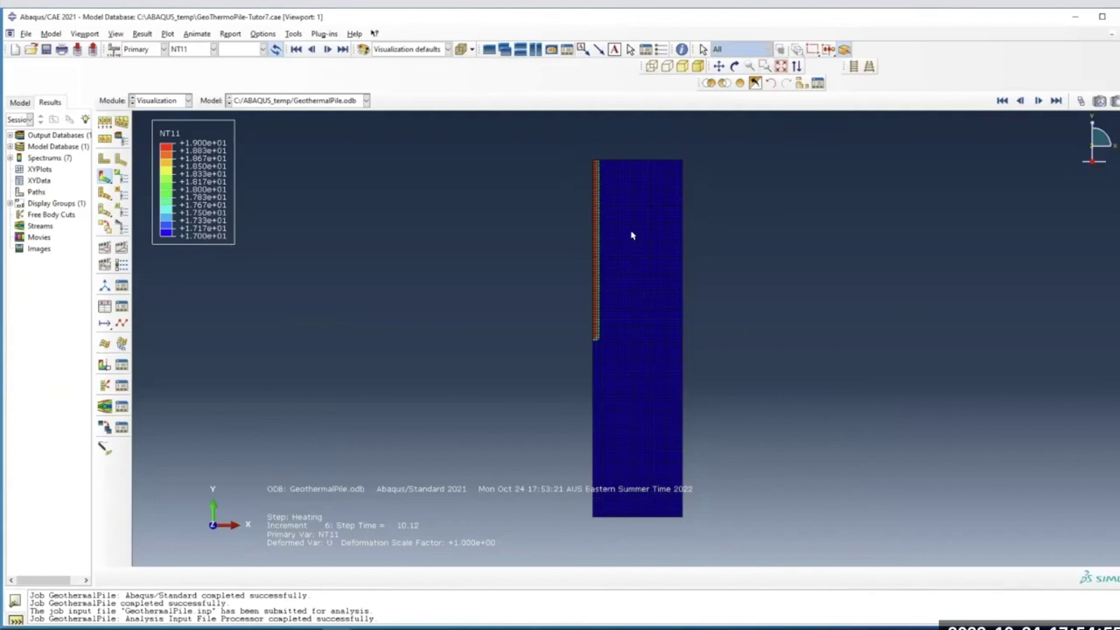
left_click(767, 66)
left_click_drag(560, 161, 647, 356)
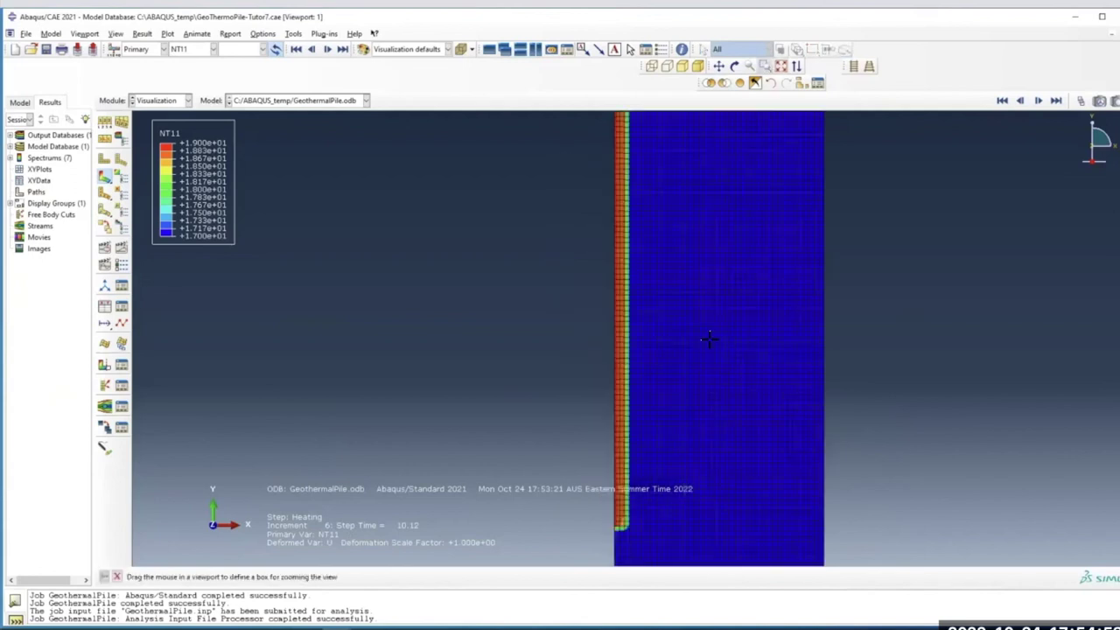
Step through the frames to Heating increment 18 at step time 1000
left_click(1020, 101)
left_click(1020, 102)
left_click(1021, 102)
left_click(1020, 101)
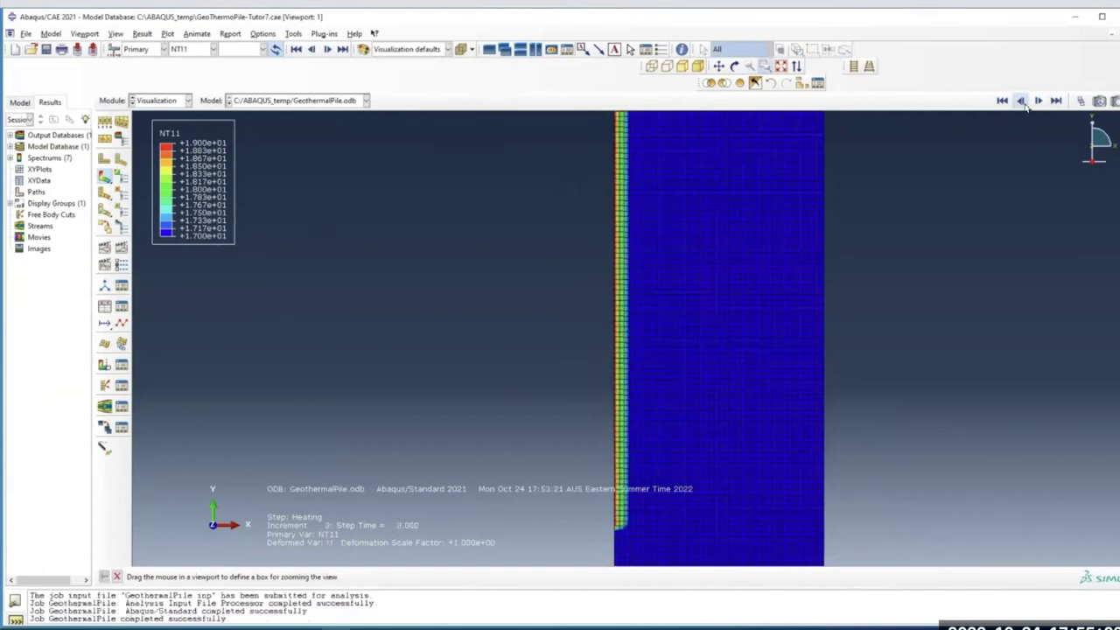
left_click(1038, 101)
left_click(1038, 102)
left_click(1038, 102)
left_click(1038, 102)
left_click(1038, 102)
left_click(1038, 101)
left_click(1037, 102)
left_click(1038, 101)
left_click(1037, 102)
left_click(1038, 102)
left_click(1038, 101)
left_click(1038, 102)
left_click(1038, 102)
left_click(1038, 102)
left_click(1038, 101)
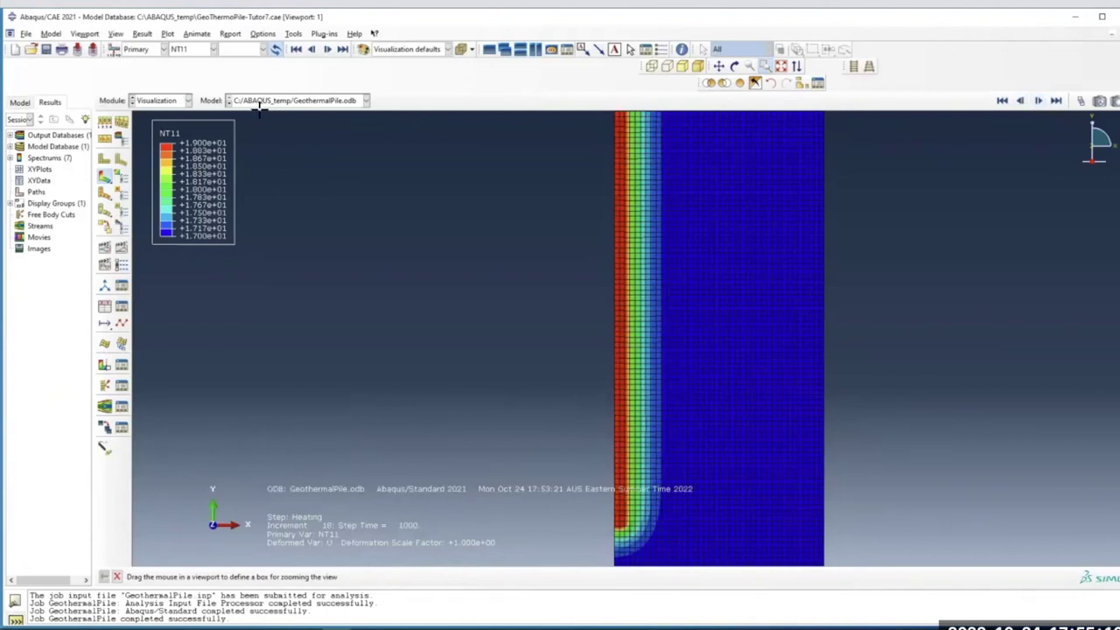
left_click(214, 50)
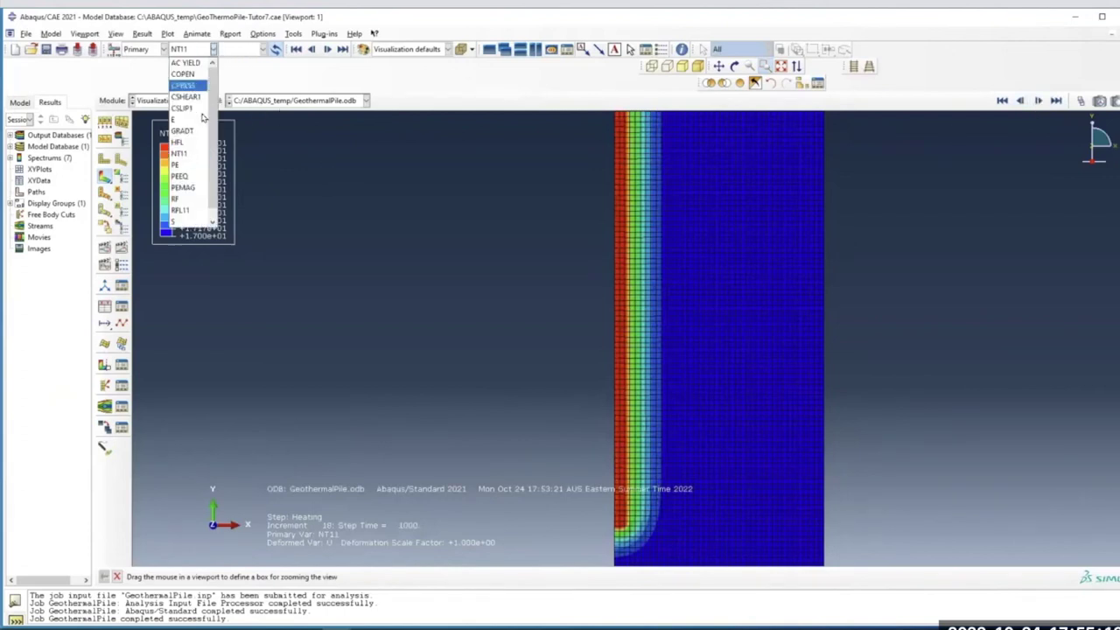
Display U displacement, then switch to S stress contours with the Pressure invariant
scroll(190, 220, "down", 2)
left_click(182, 220)
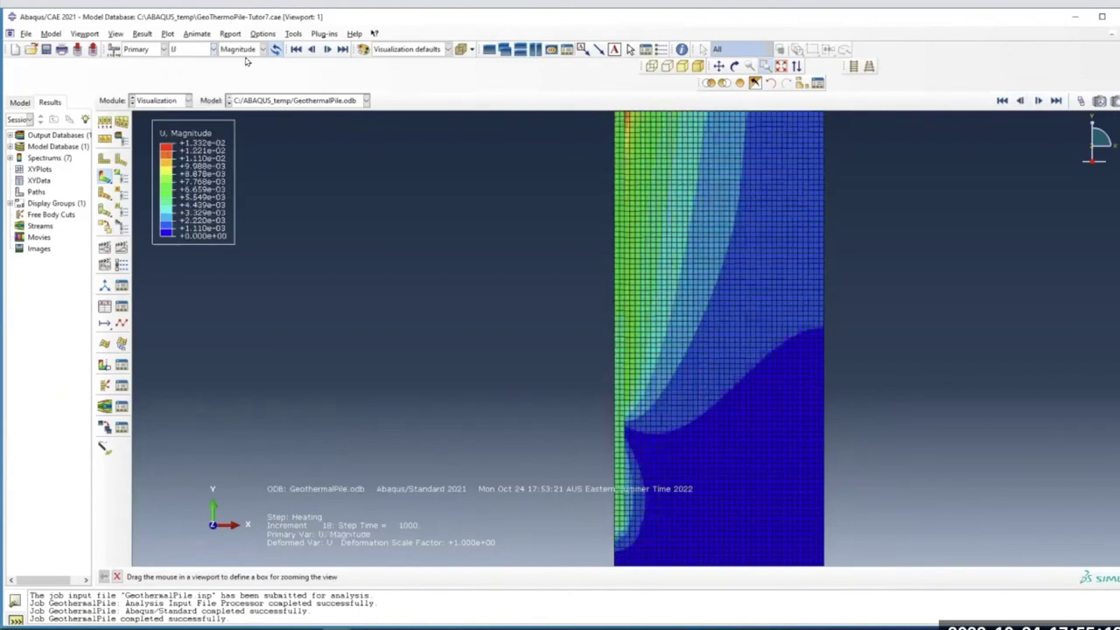
left_click(262, 49)
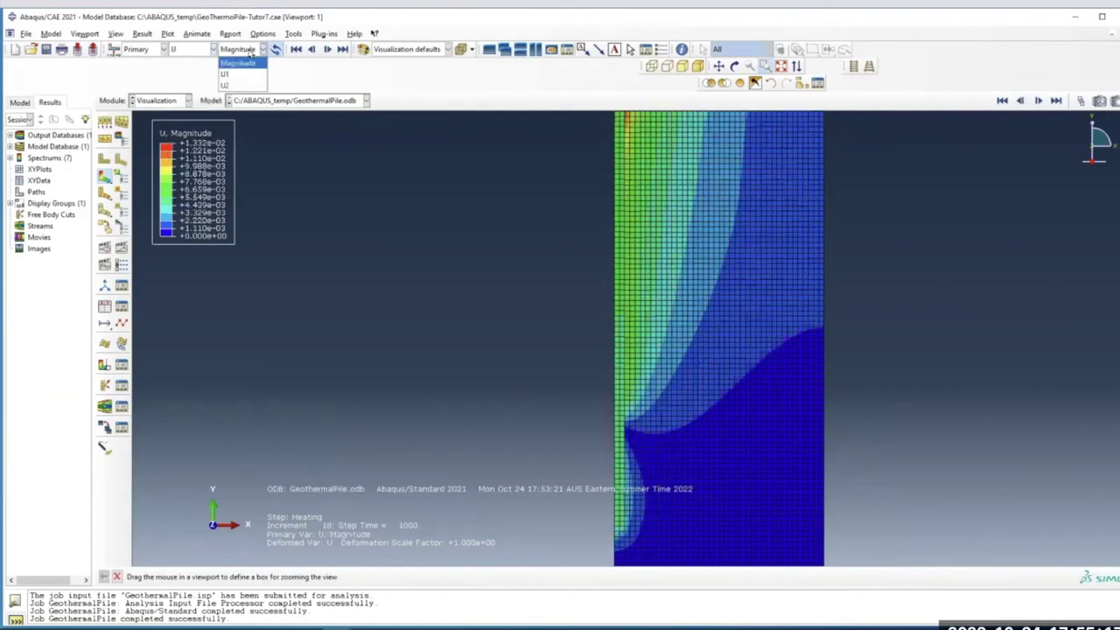
left_click(197, 49)
left_click(183, 214)
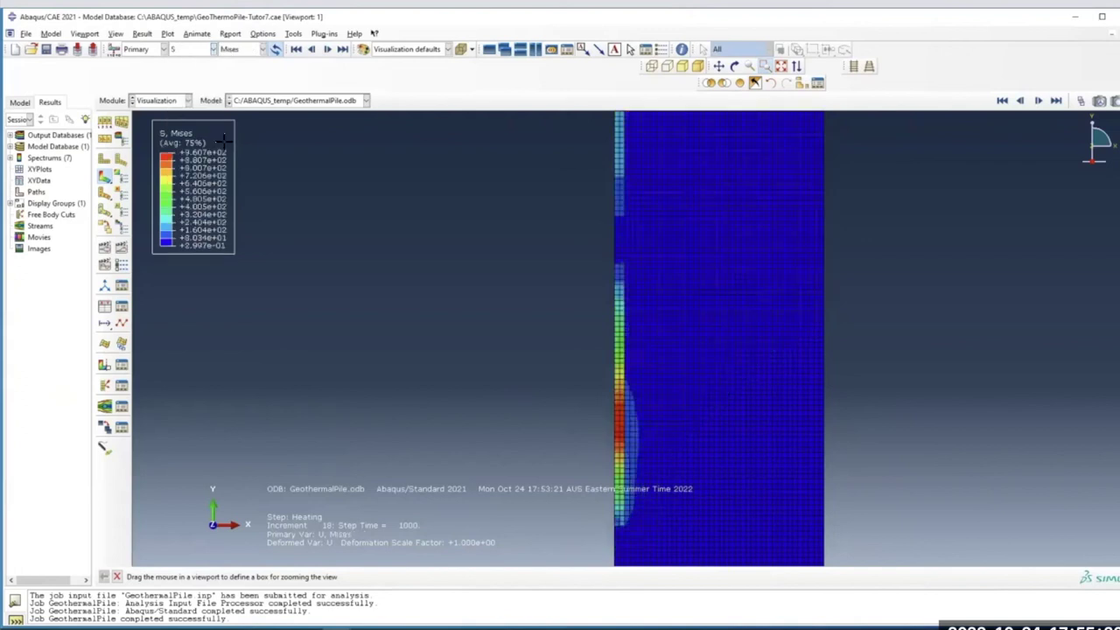
left_click(241, 53)
left_click(251, 176)
Animate the Pressure contours through the Heating step, restarting from the first frame
left_click(1037, 101)
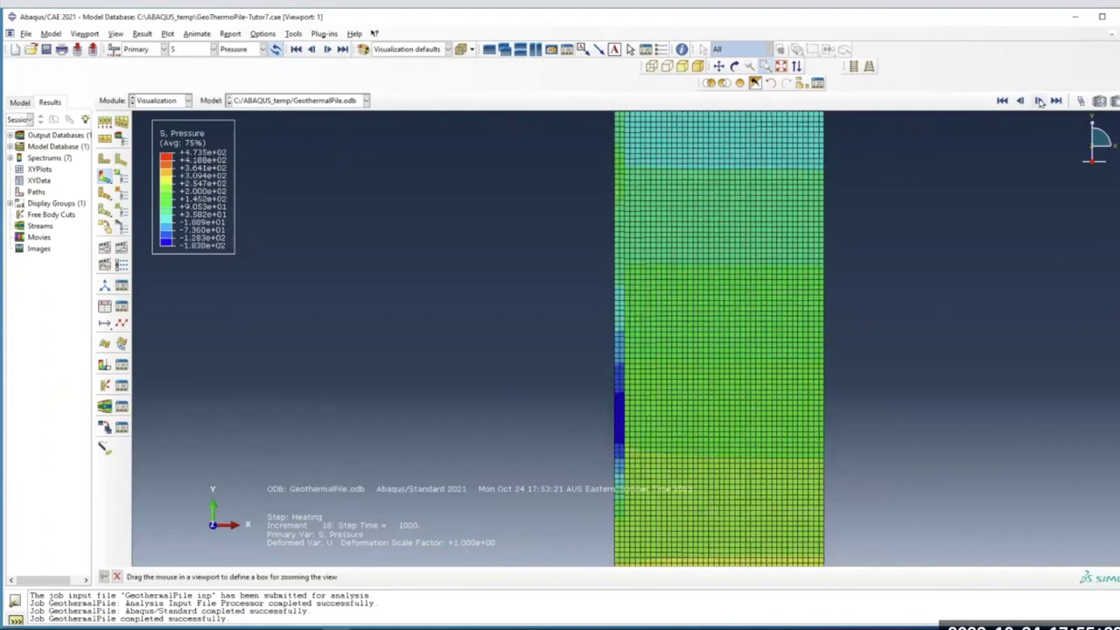
left_click(1039, 100)
left_click(1006, 101)
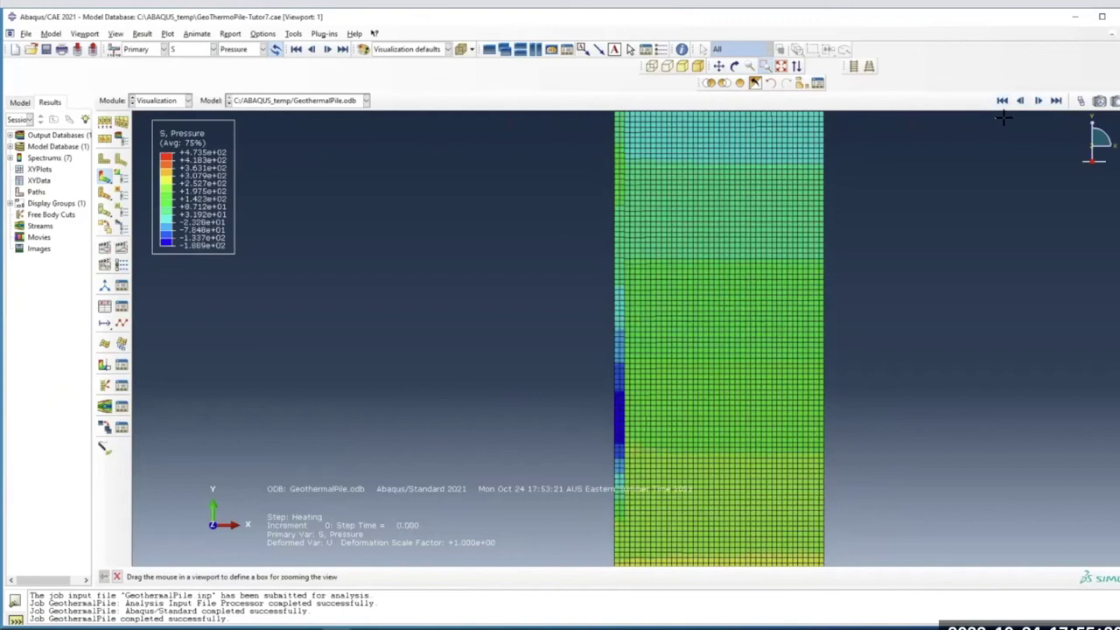
left_click(1038, 101)
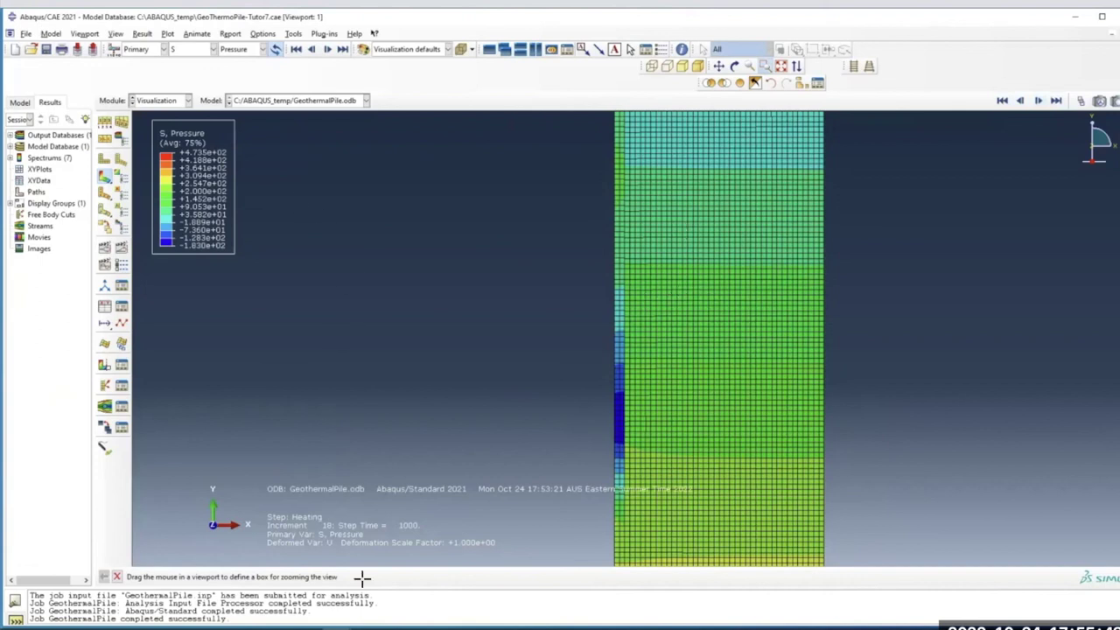
Check the defined analysis steps in the Step module's Step Manager
left_click(165, 104)
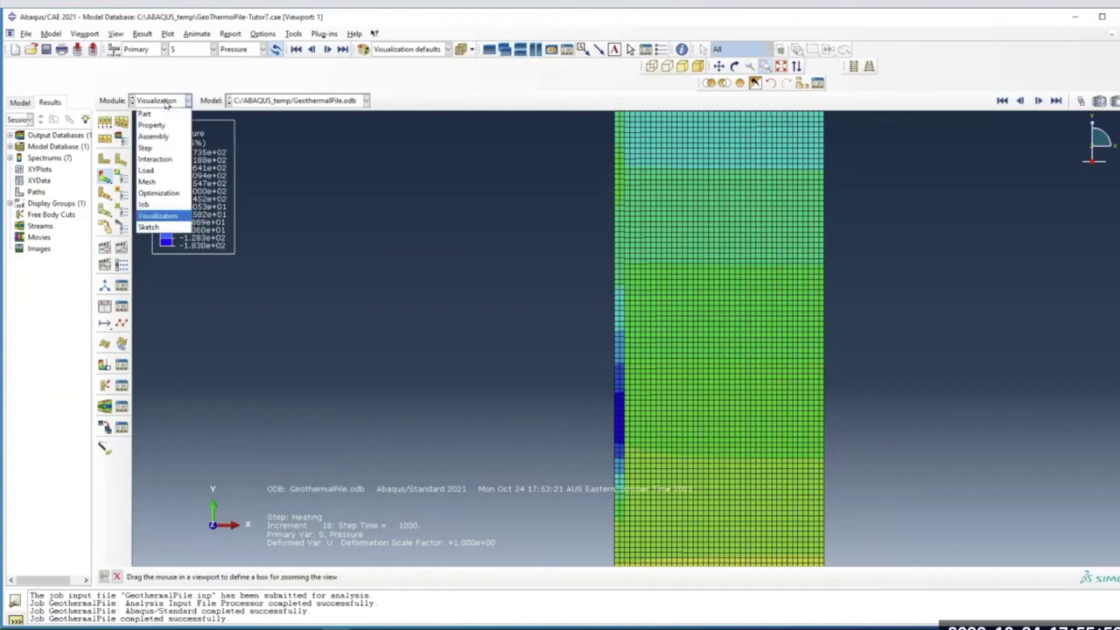
left_click(146, 147)
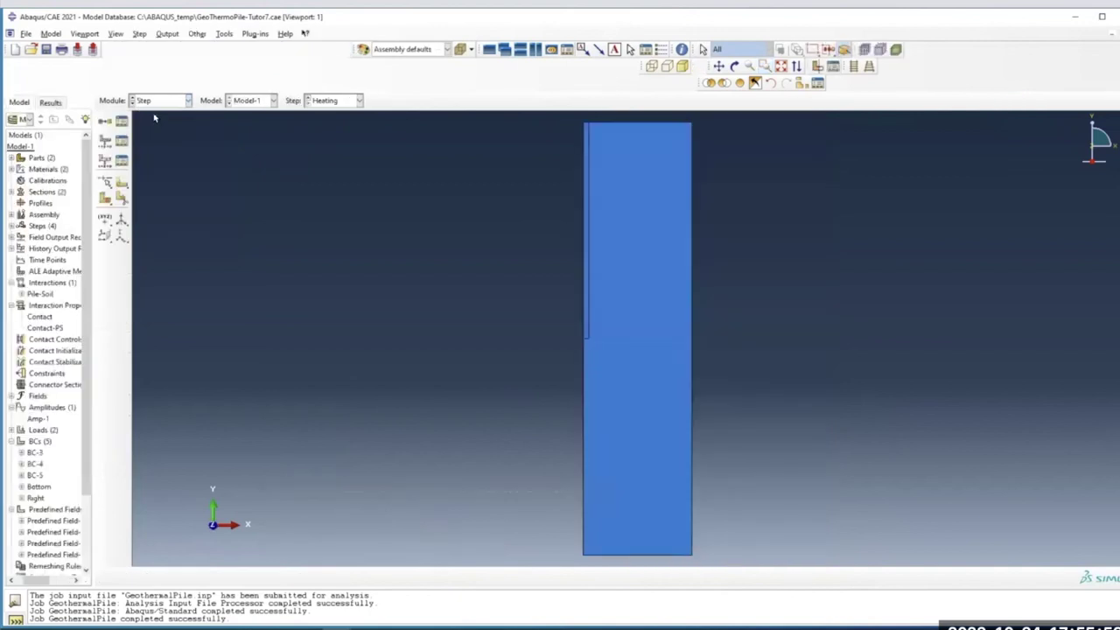
left_click(121, 124)
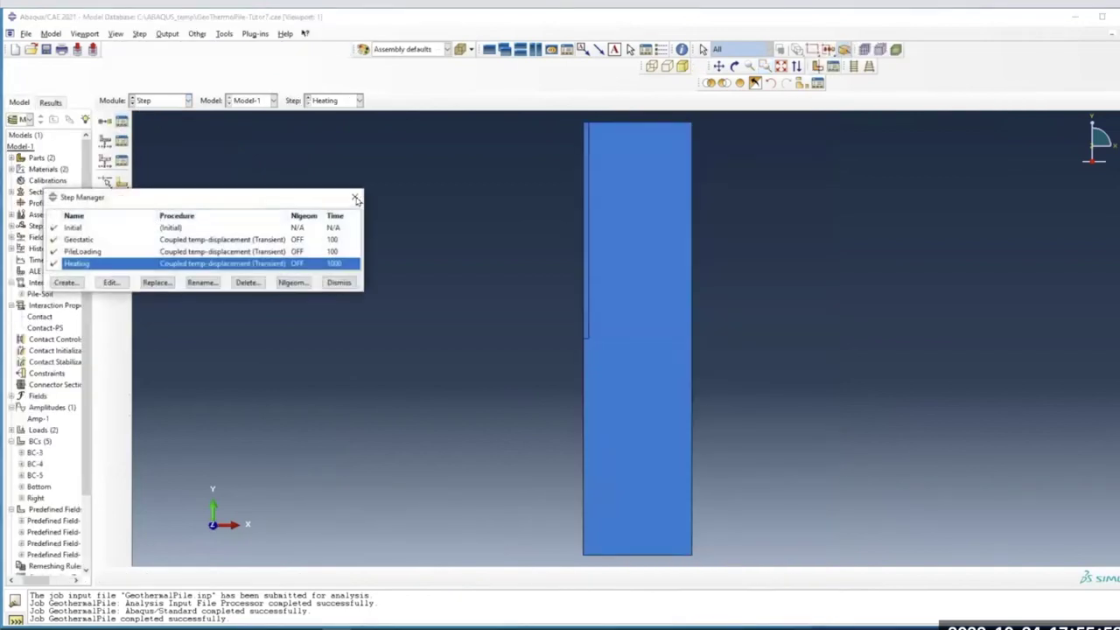
key("Escape")
Raise the Load-2 pressure magnitude from 200 to 500
left_click(187, 101)
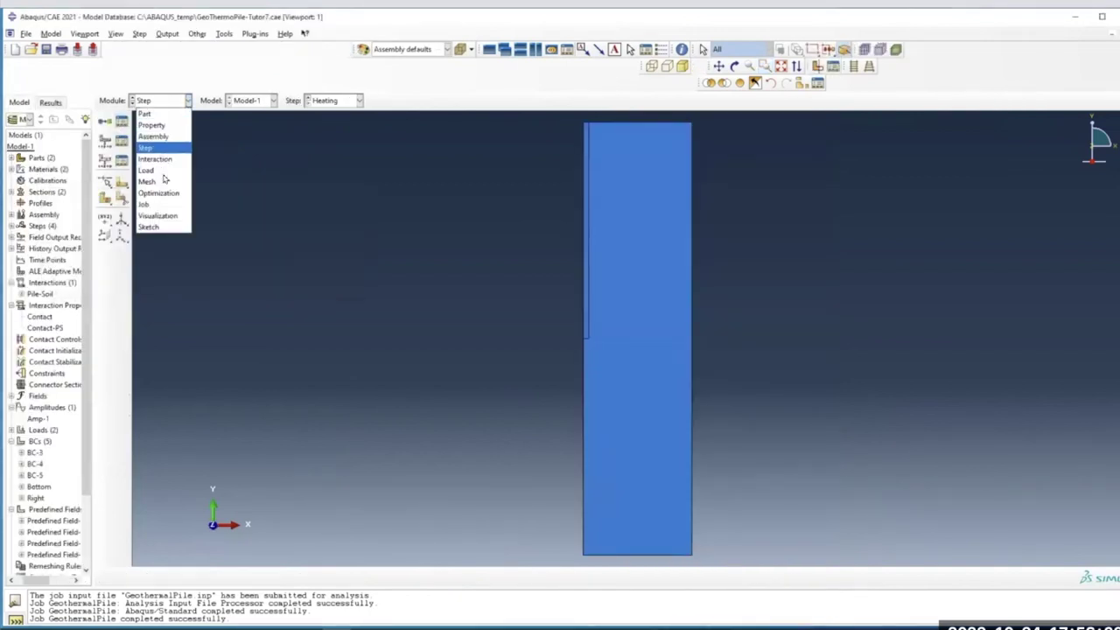
left_click(162, 173)
left_click(123, 124)
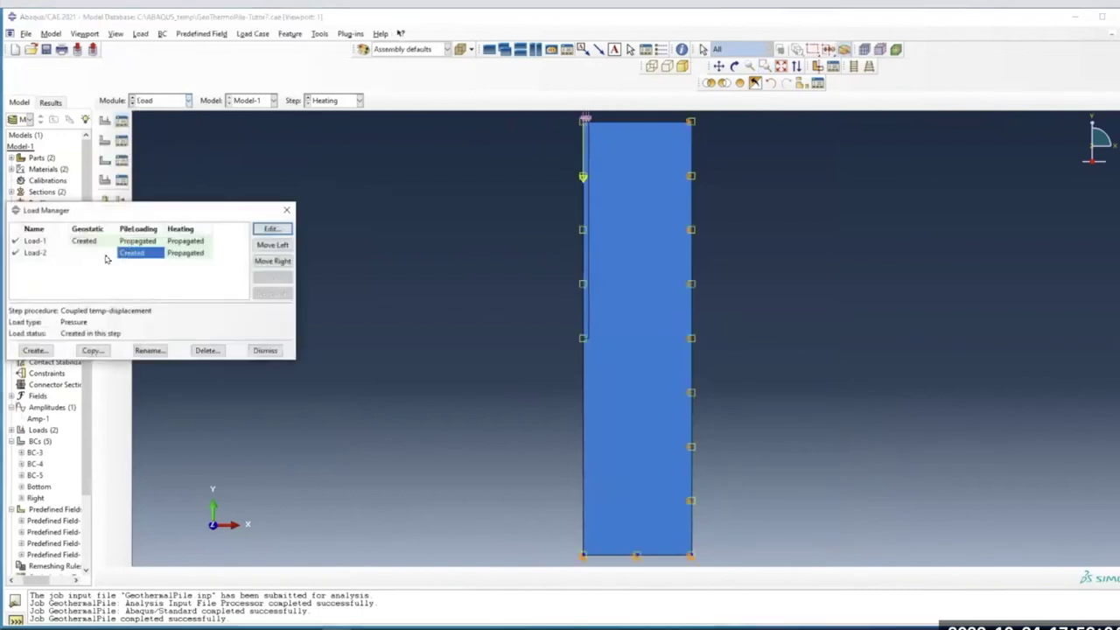
left_click(272, 229)
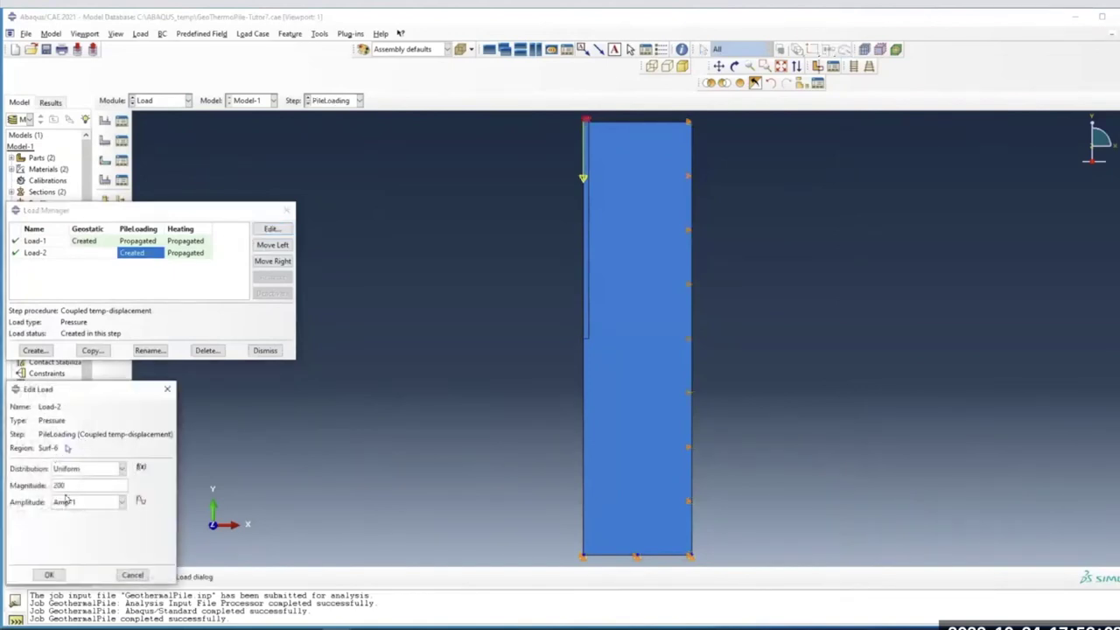
double_click(57, 486)
type("500")
left_click(49, 575)
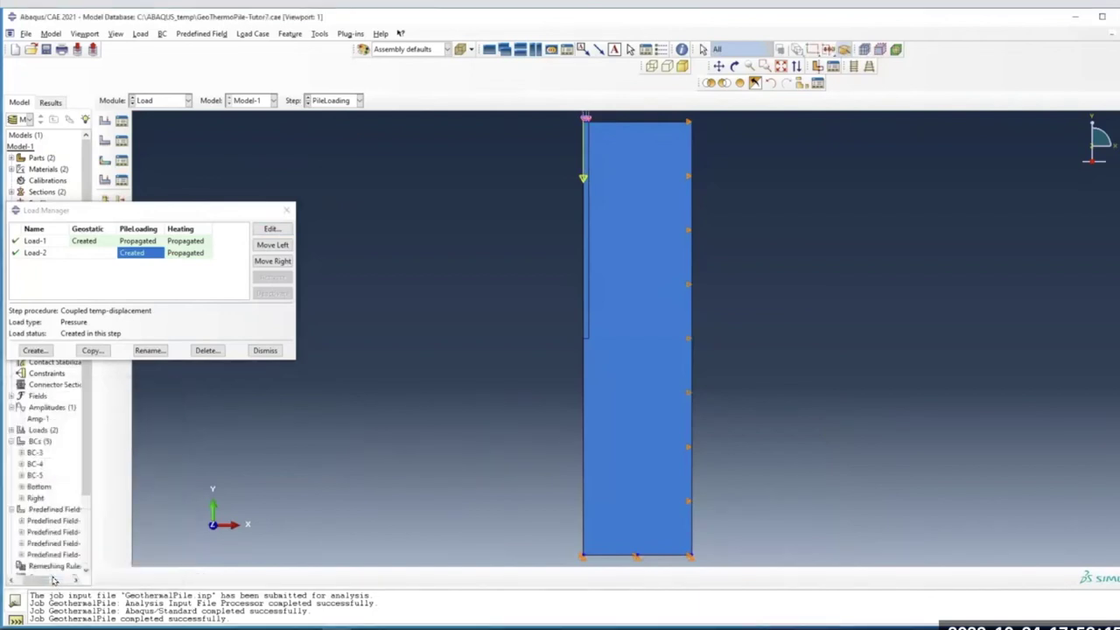
left_click(288, 211)
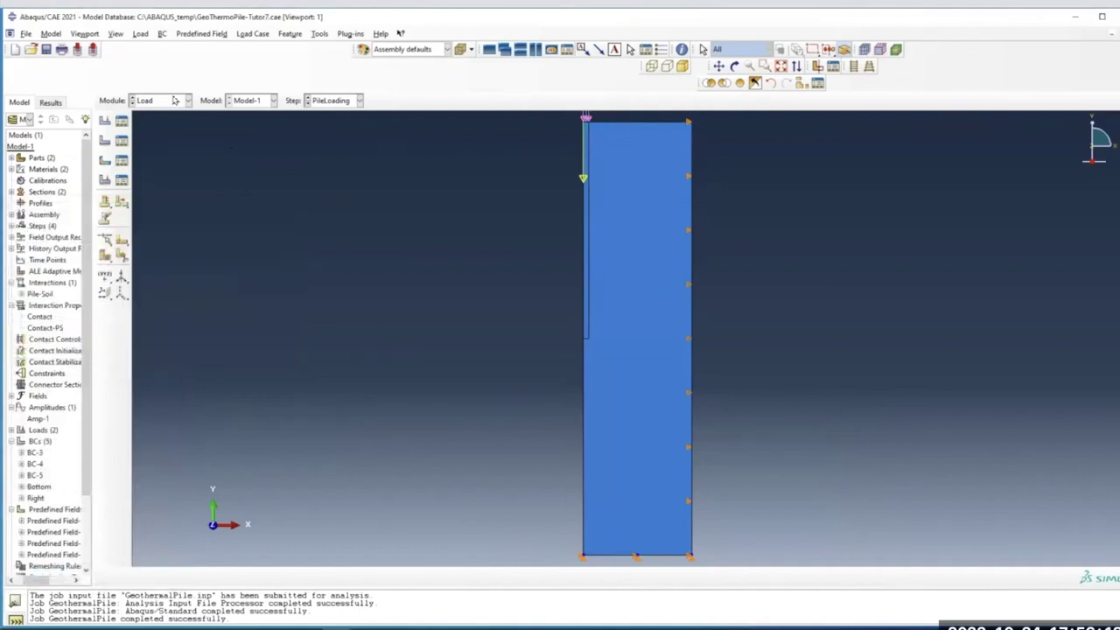
left_click(175, 100)
Show GeothermalPile's S Pressure contours at Heating increment 18 with the whole model fitted
left_click(162, 204)
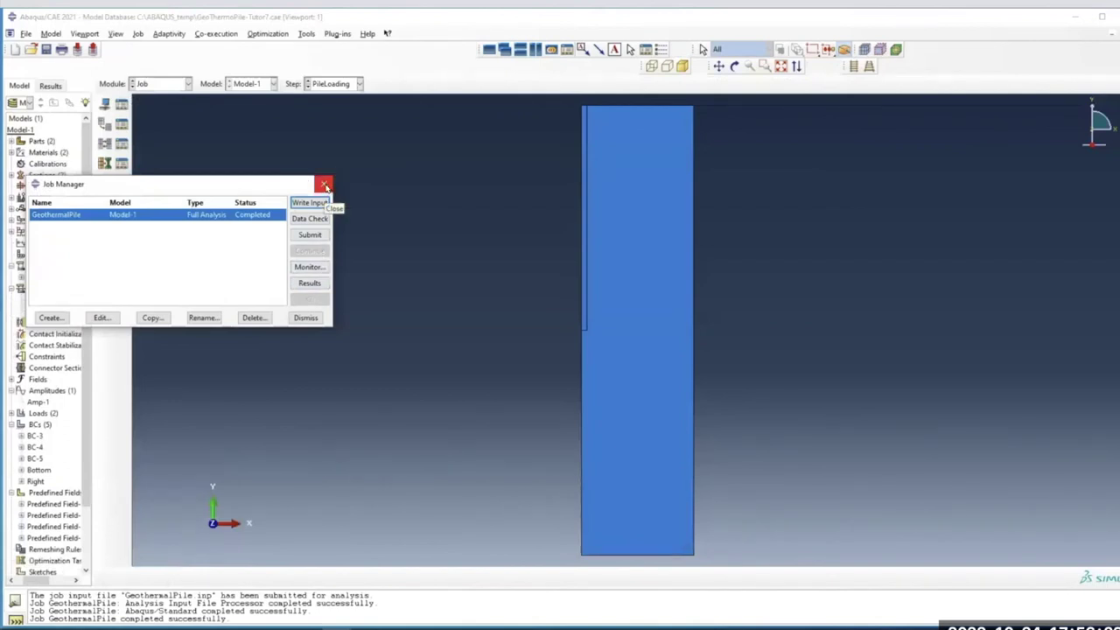
left_click(325, 184)
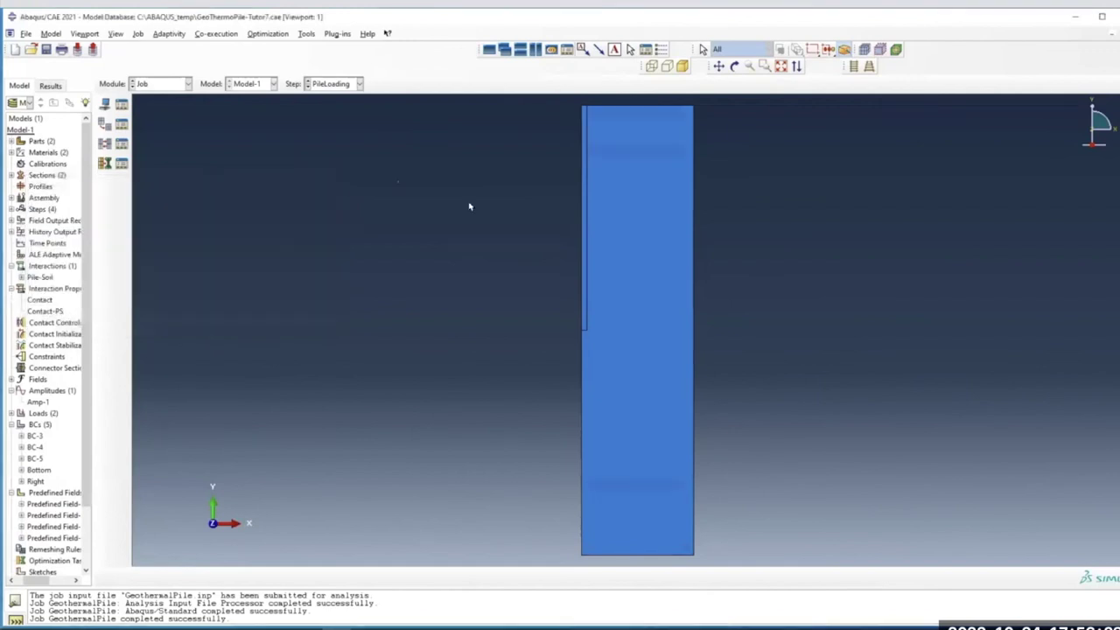
left_click(187, 84)
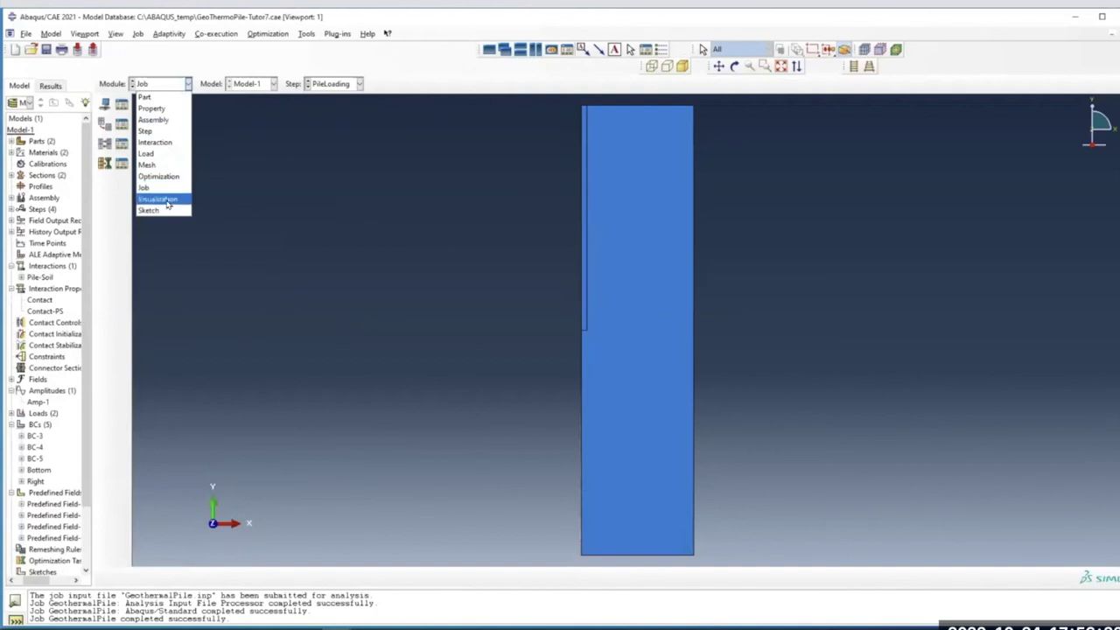
left_click(162, 199)
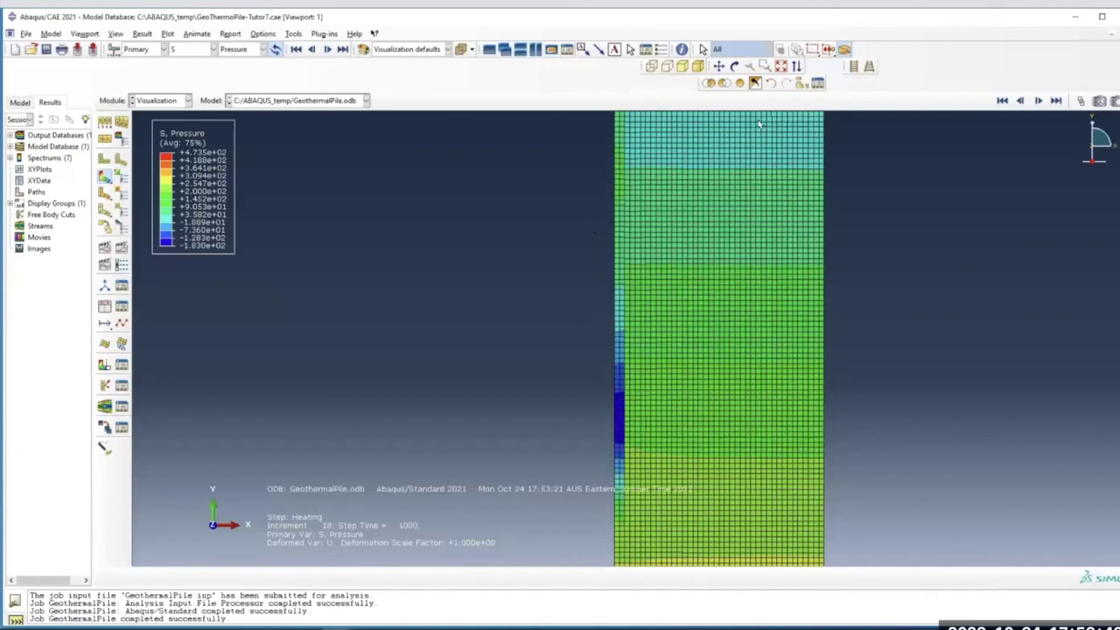
left_click(780, 65)
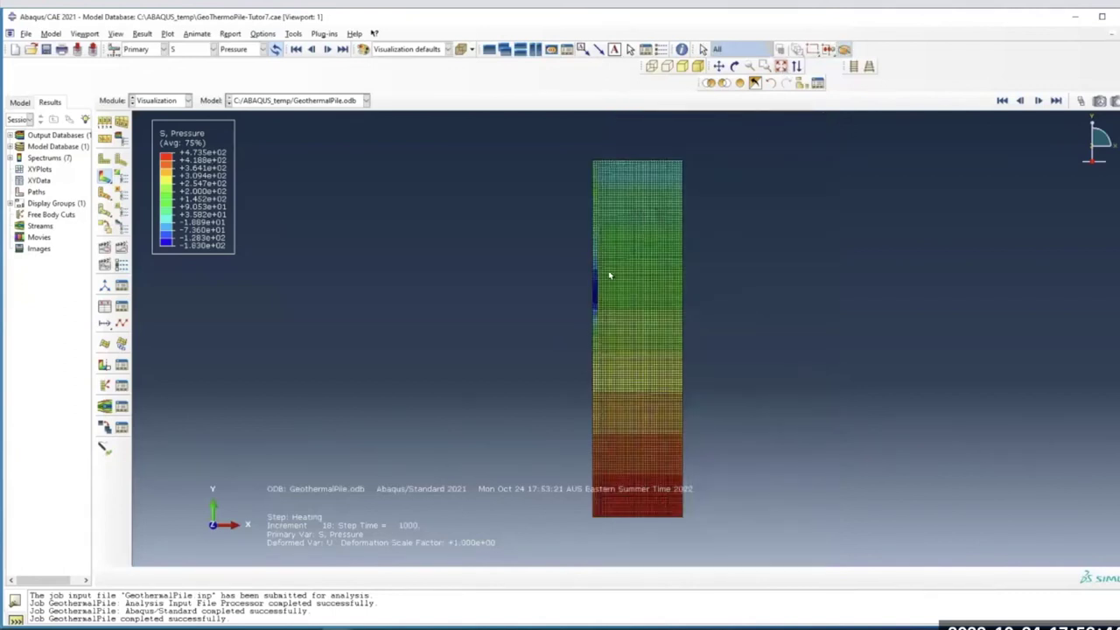